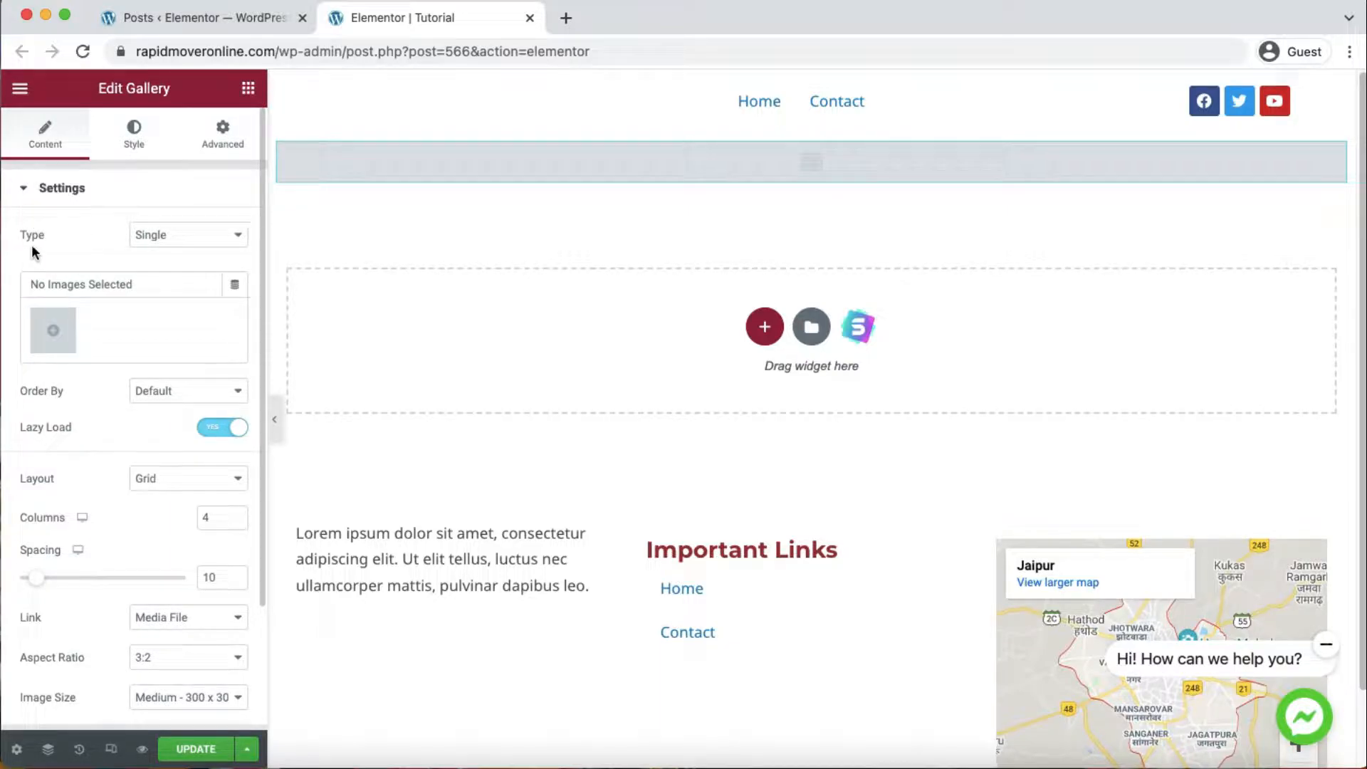
- Try the Multiple gallery type and return the gallery type to Single
left_click(202, 238)
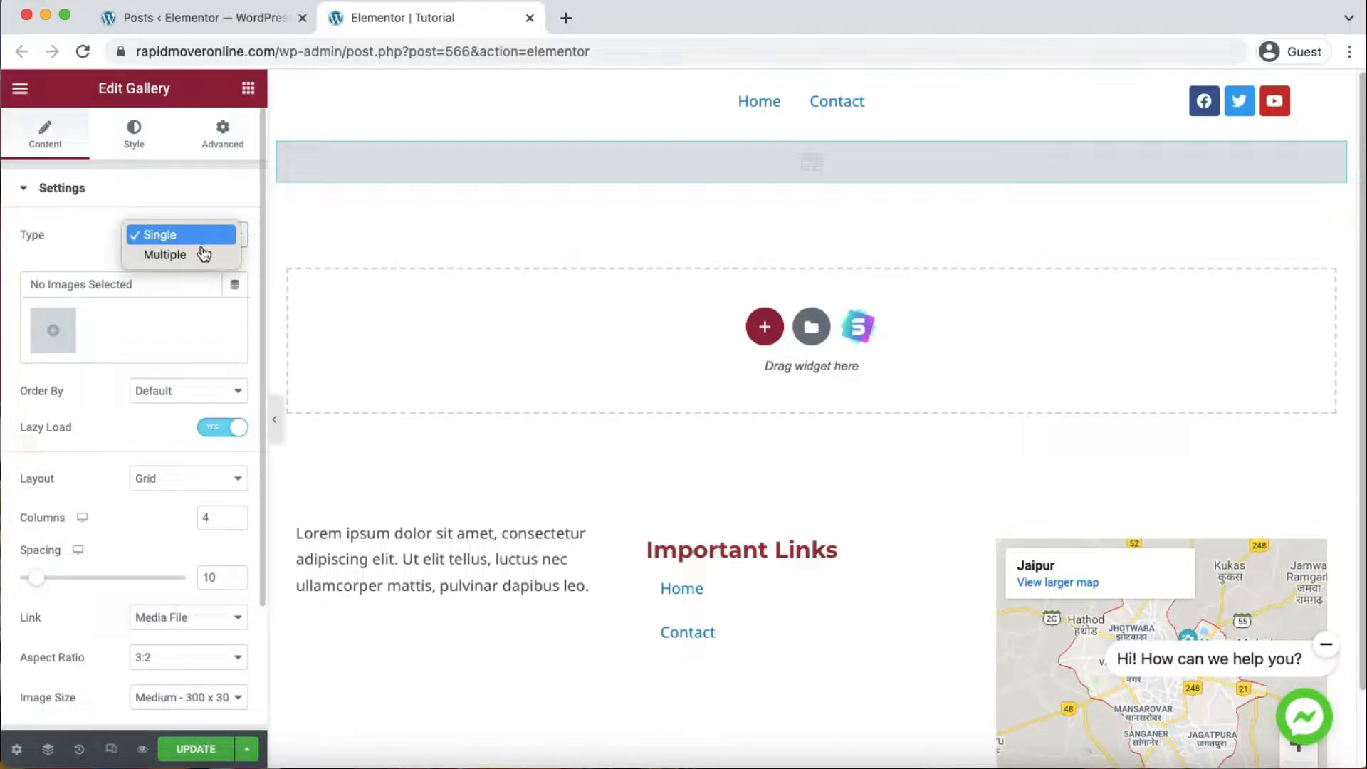
left_click(201, 256)
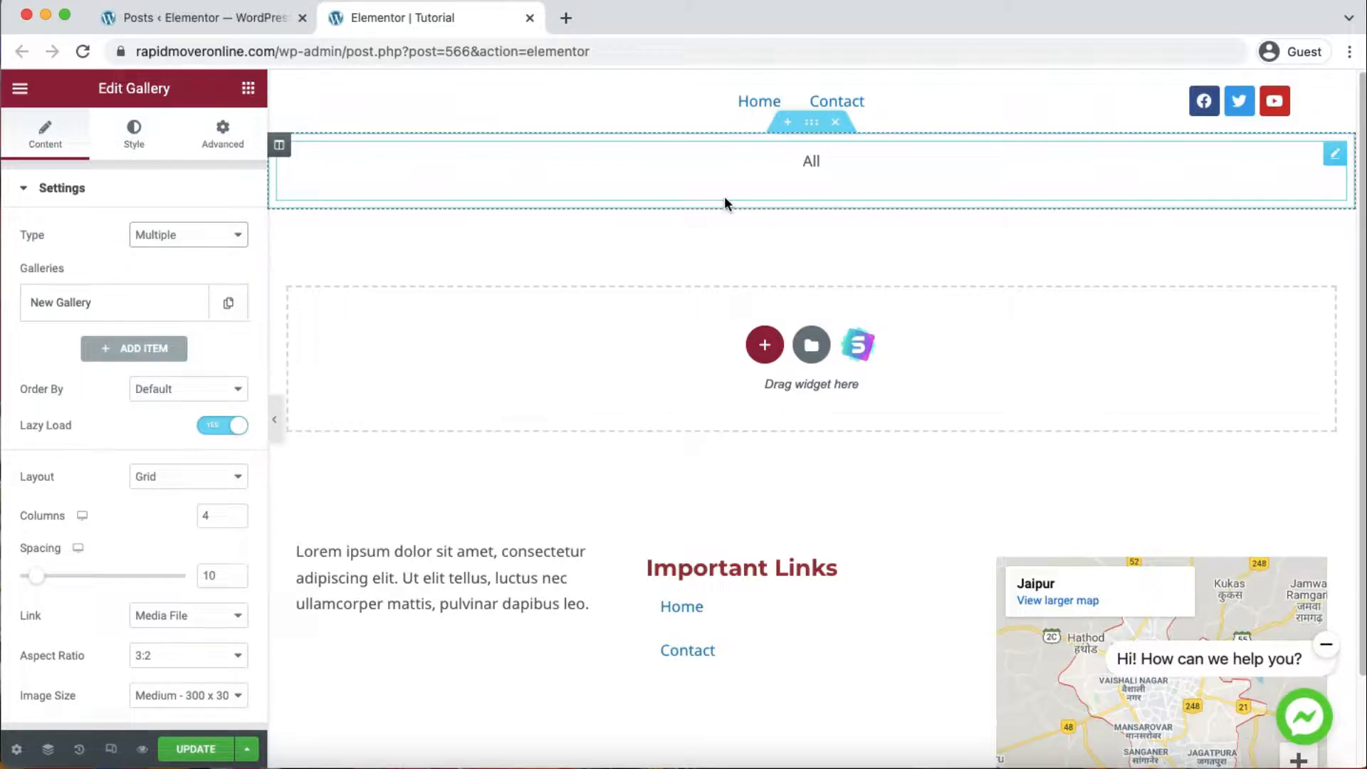
left_click(160, 234)
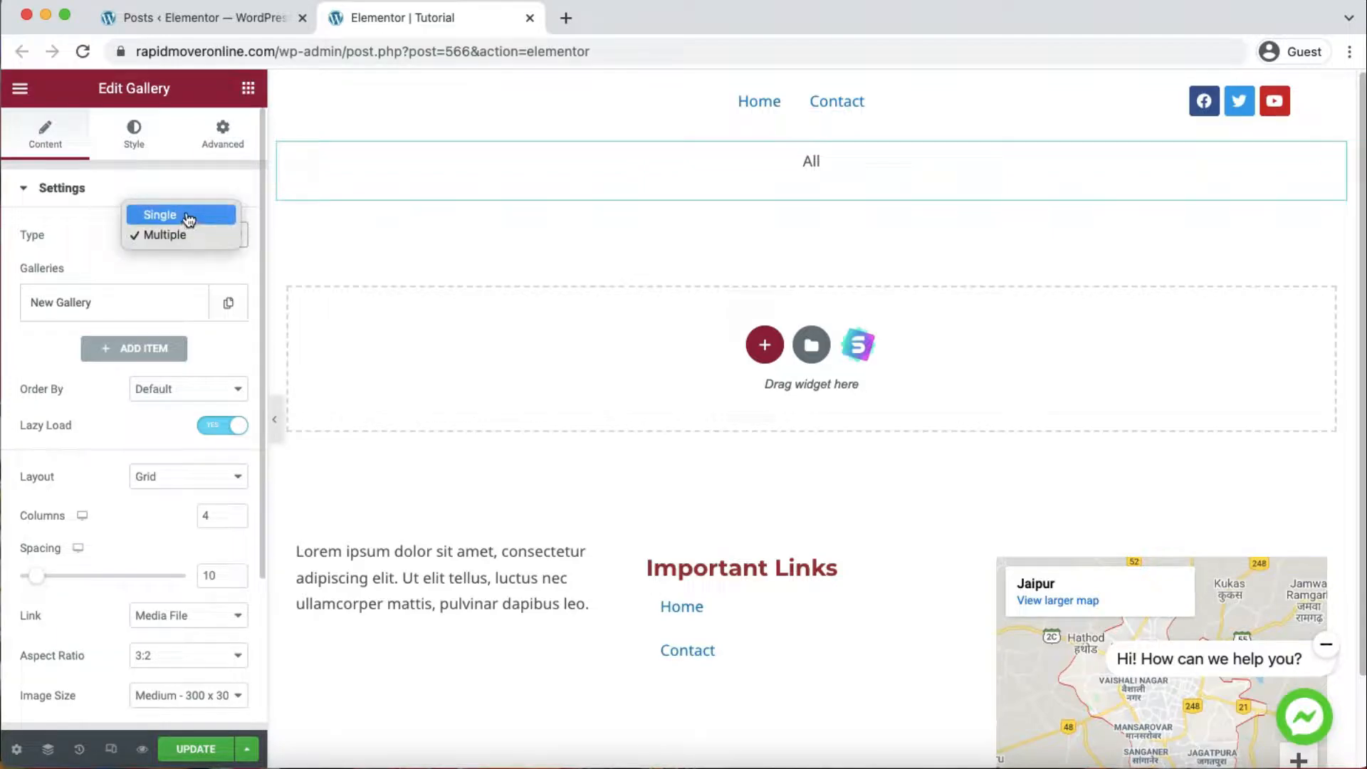
left_click(186, 217)
- Add six Media Library images to the gallery: the fireplace, kitchen, group of people, living room, dining table and lamp lounge photos
scroll(113, 278, "down", 1)
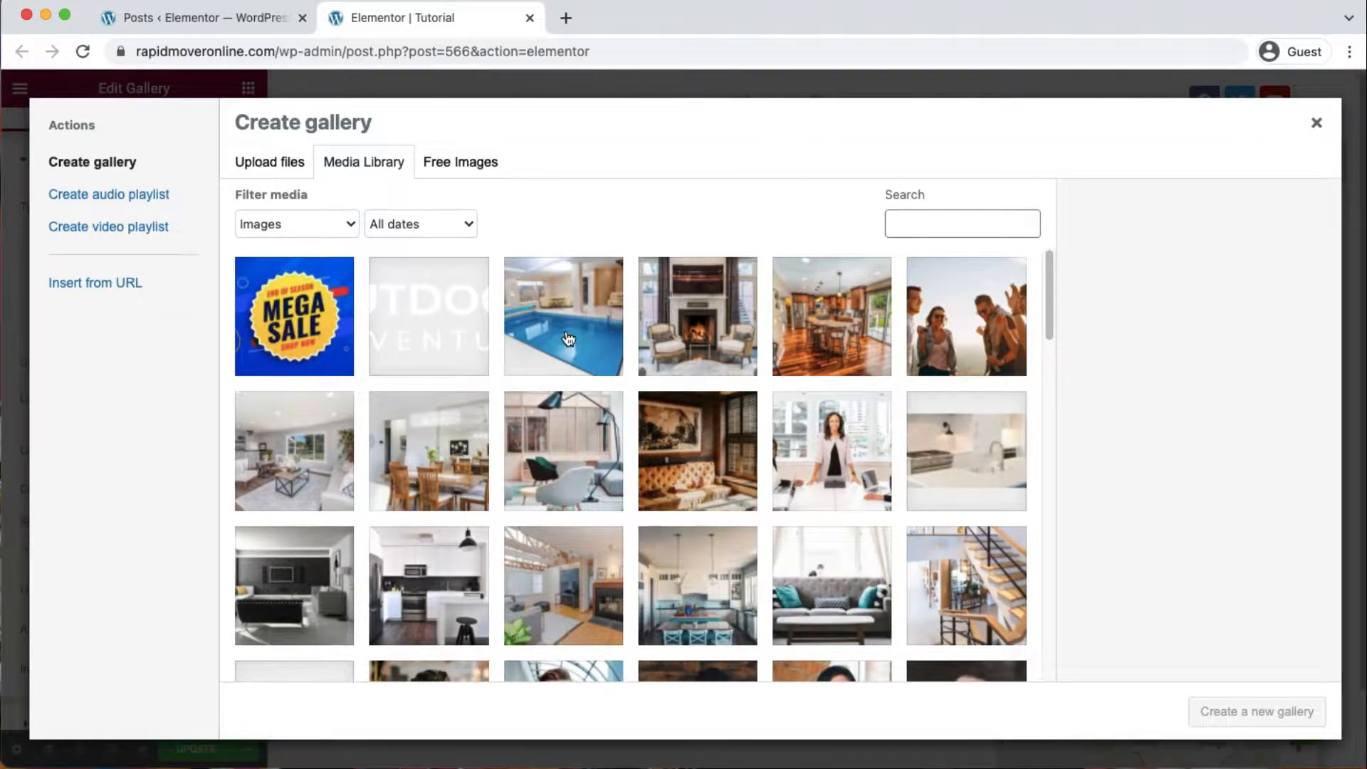
left_click(692, 332)
left_click(867, 312)
left_click(974, 319)
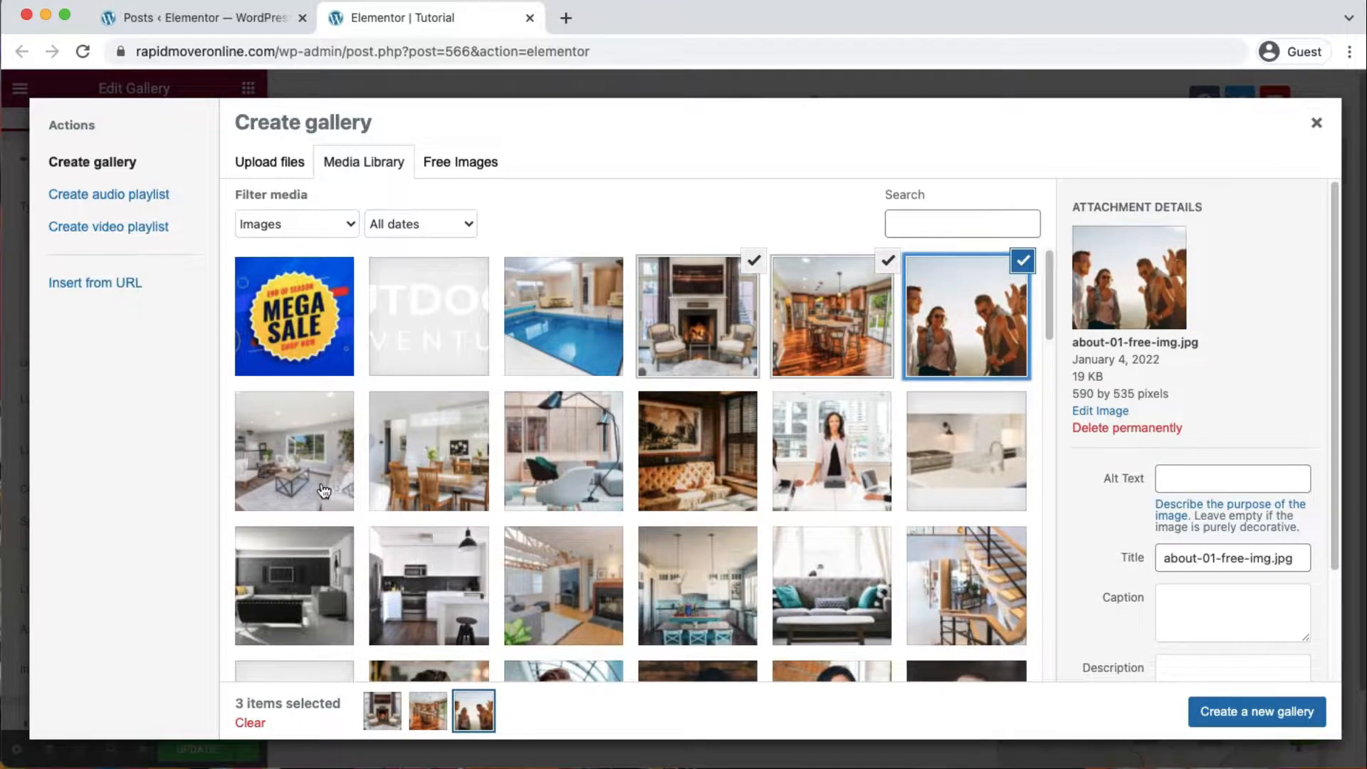
left_click(328, 489)
left_click(429, 463)
left_click(573, 473)
left_click(1215, 710)
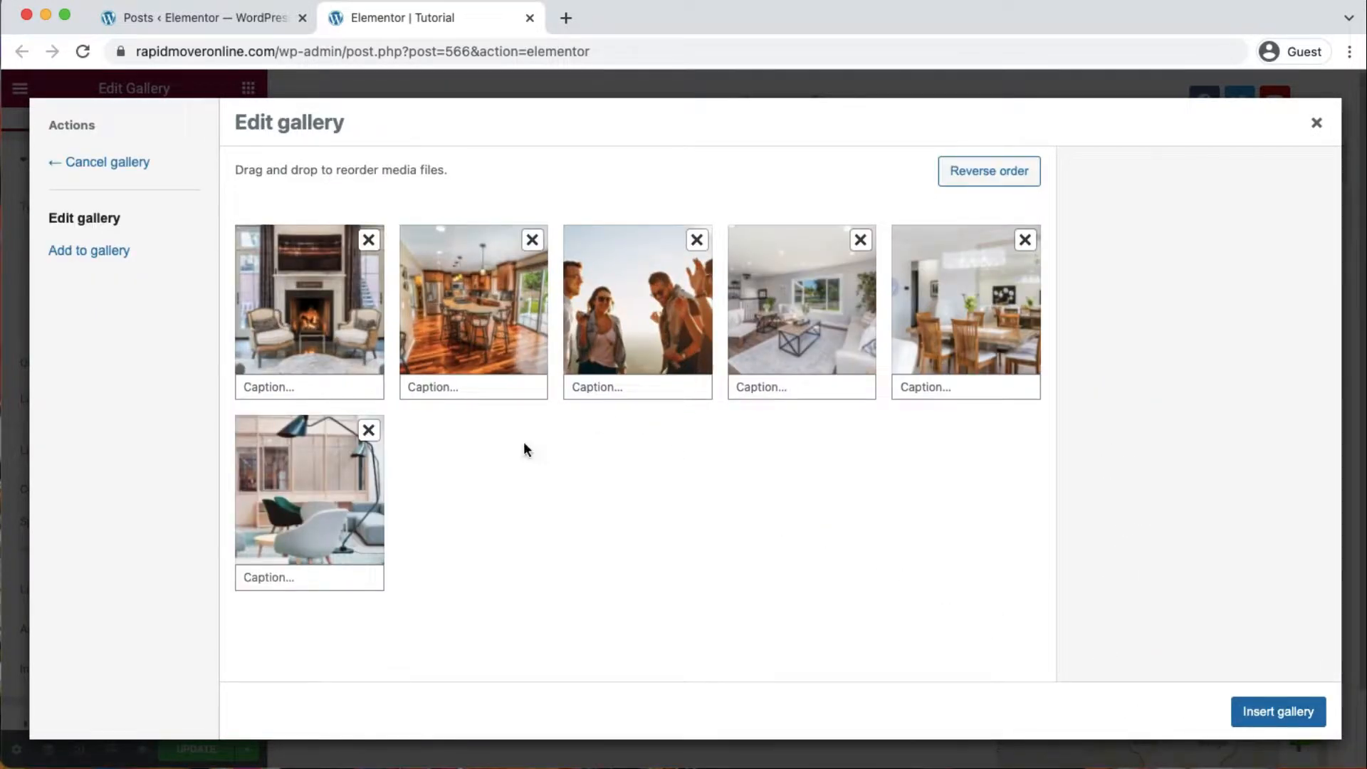
left_click(1257, 718)
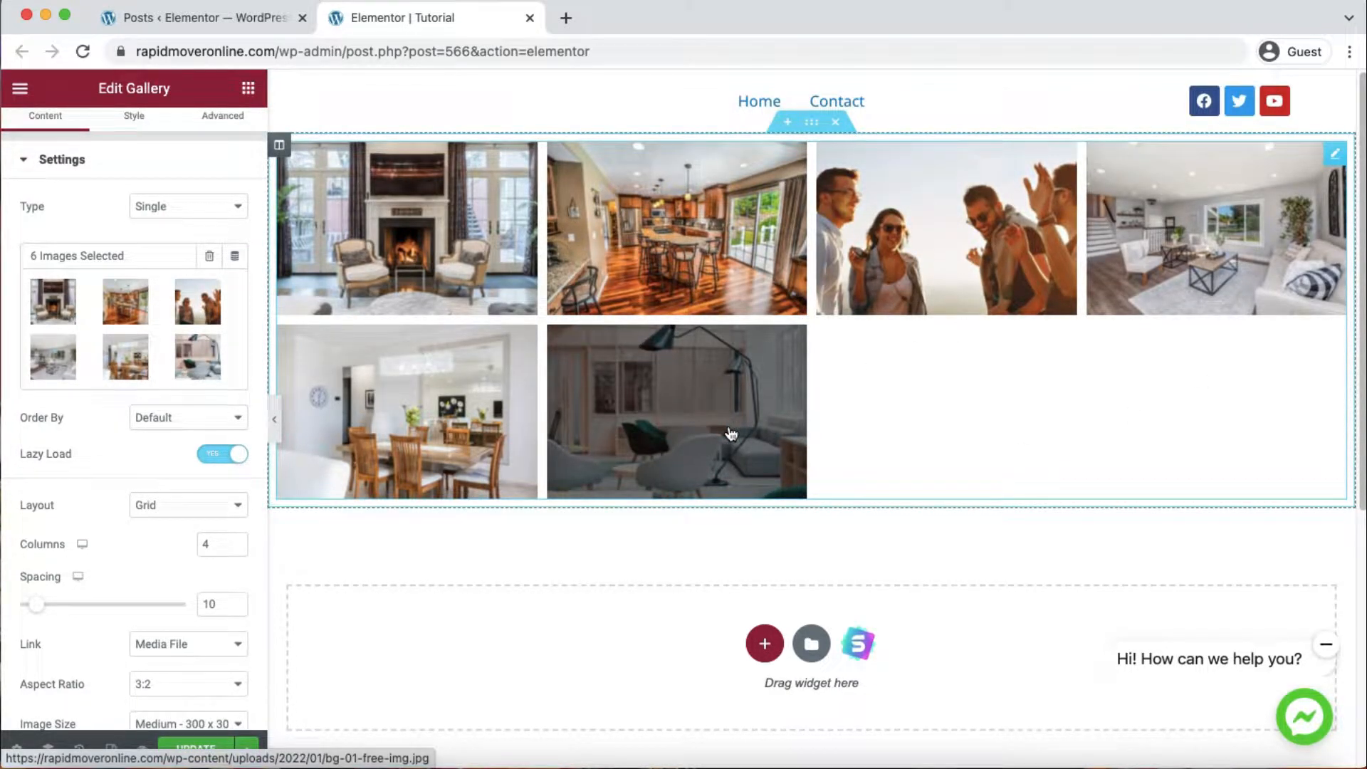
- Set the gallery's image order to Random
scroll(246, 397, "down", 1)
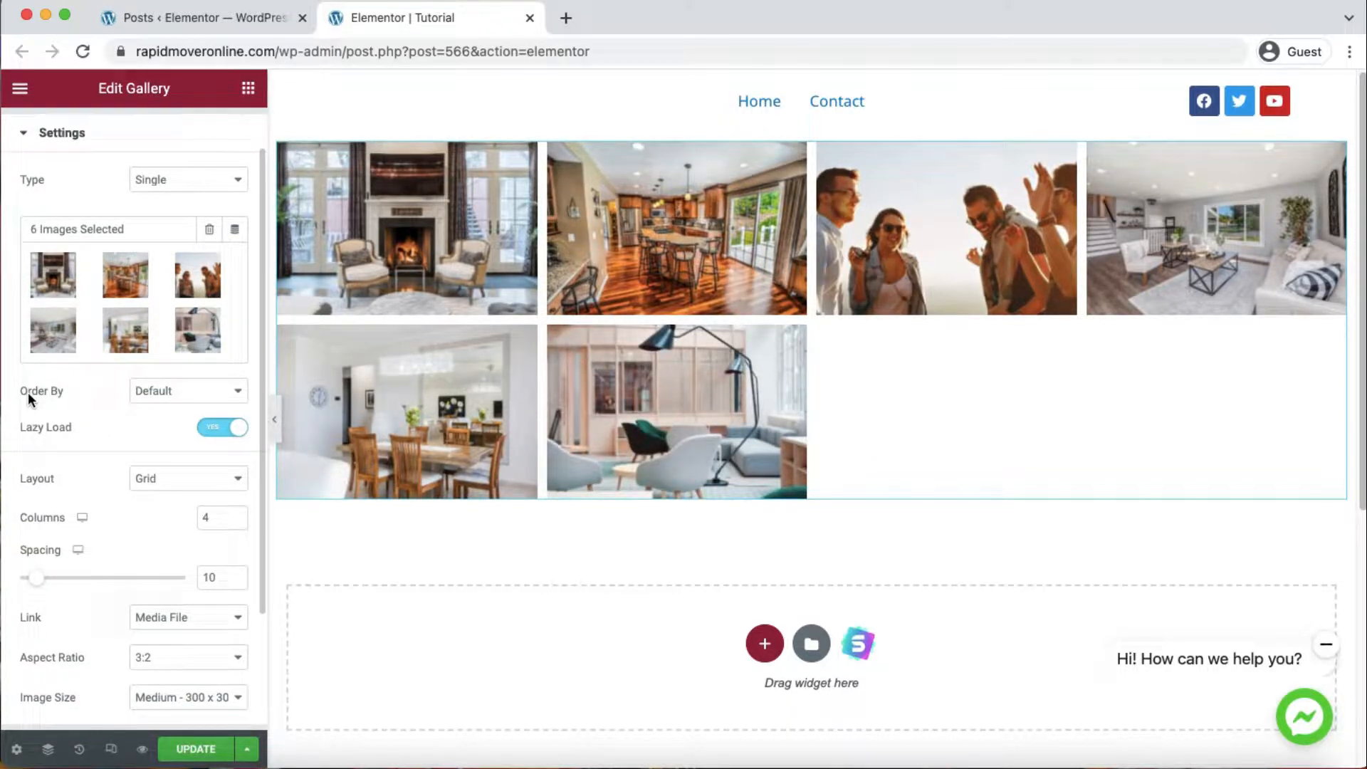
left_click(146, 391)
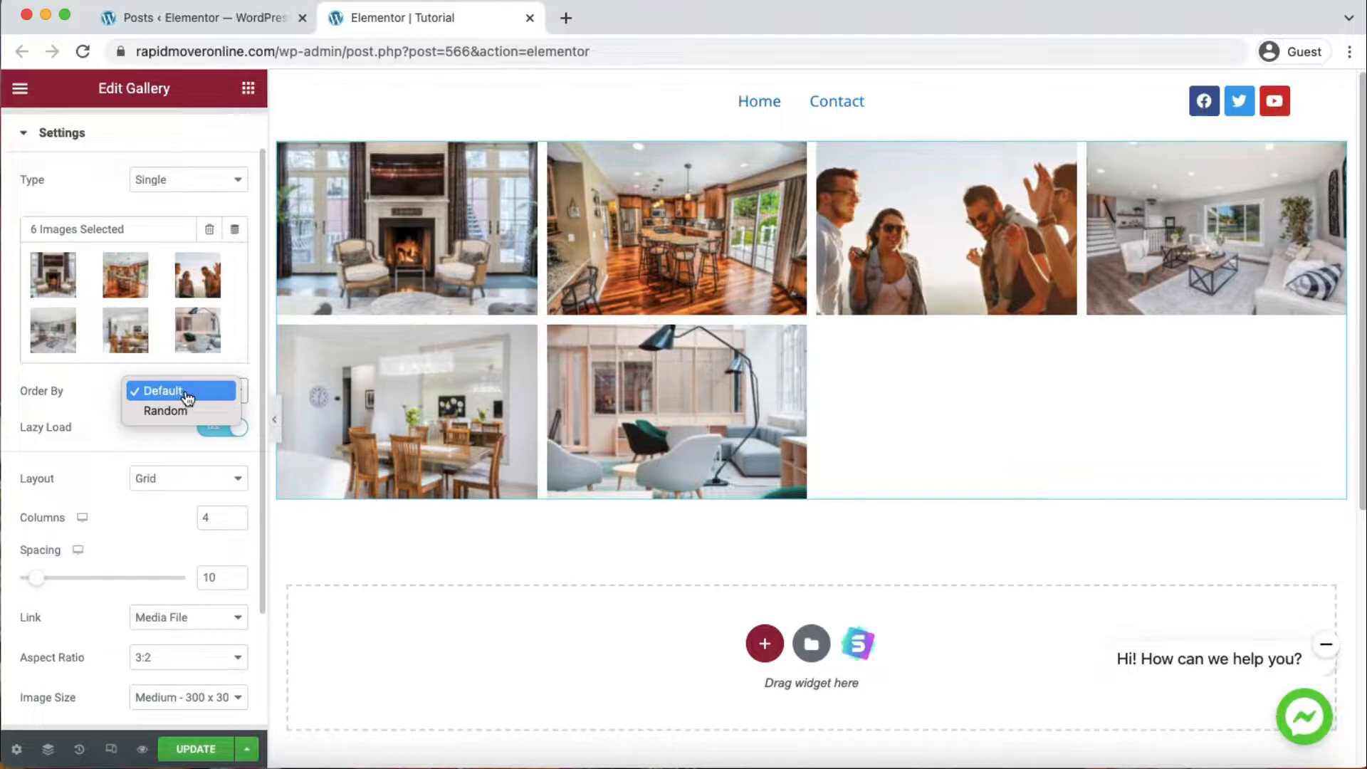
left_click(186, 411)
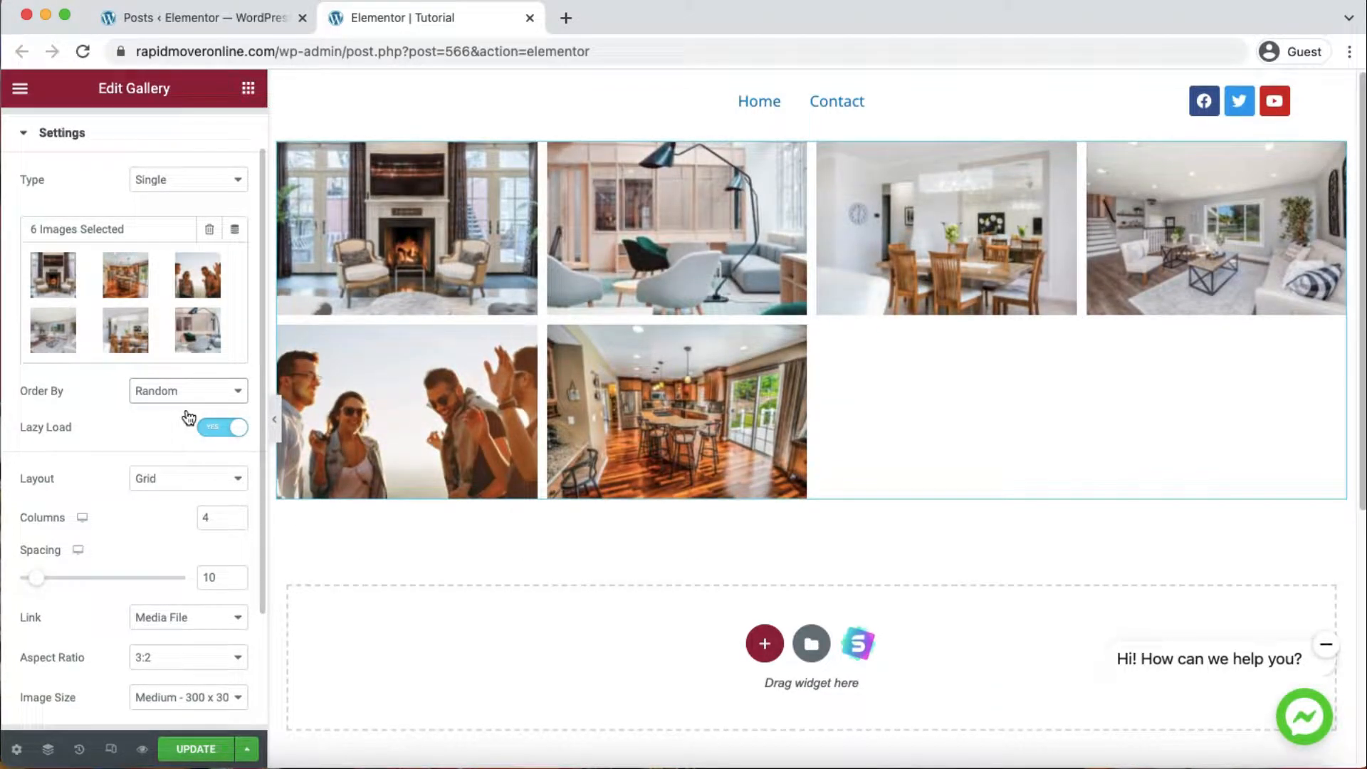
- Try the Justified and Masonry layouts on the gallery and return the layout to Grid
scroll(187, 411, "down", 2)
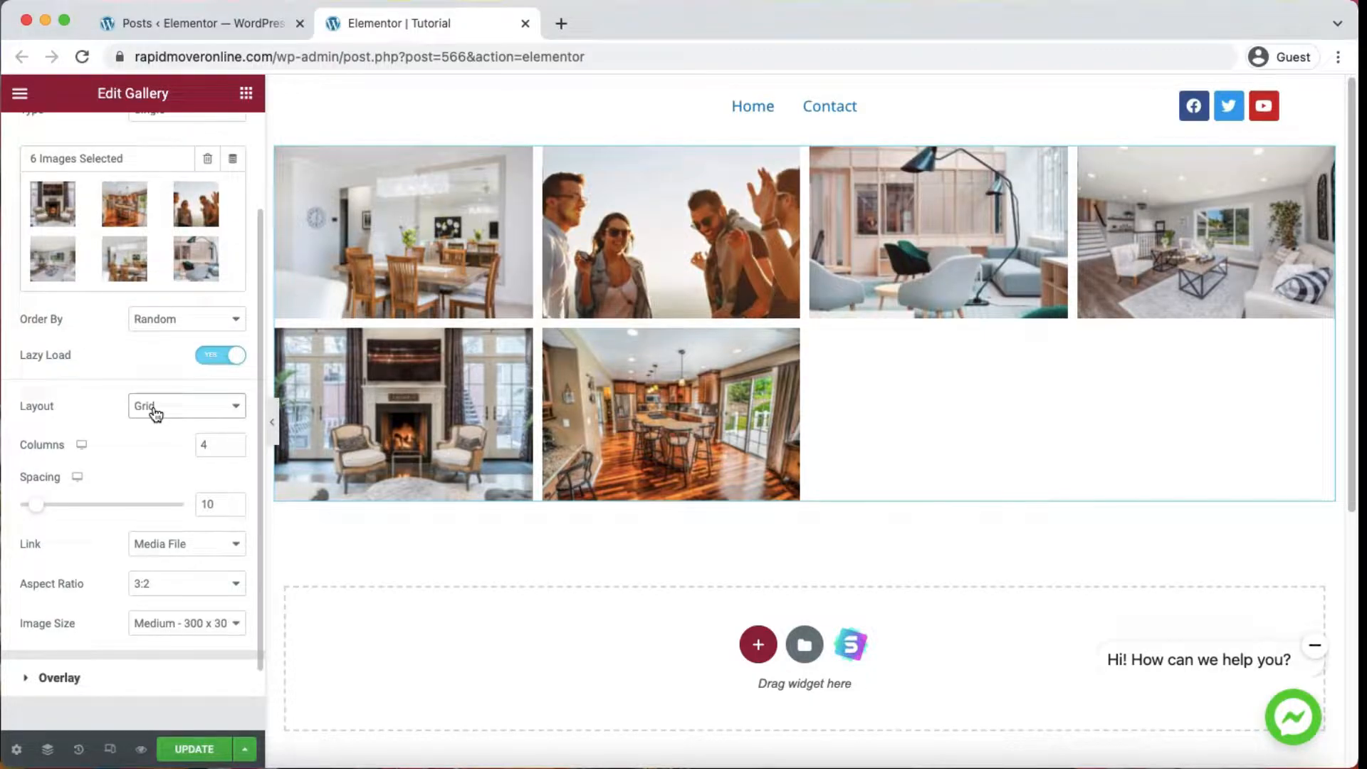
left_click(155, 413)
left_click(179, 426)
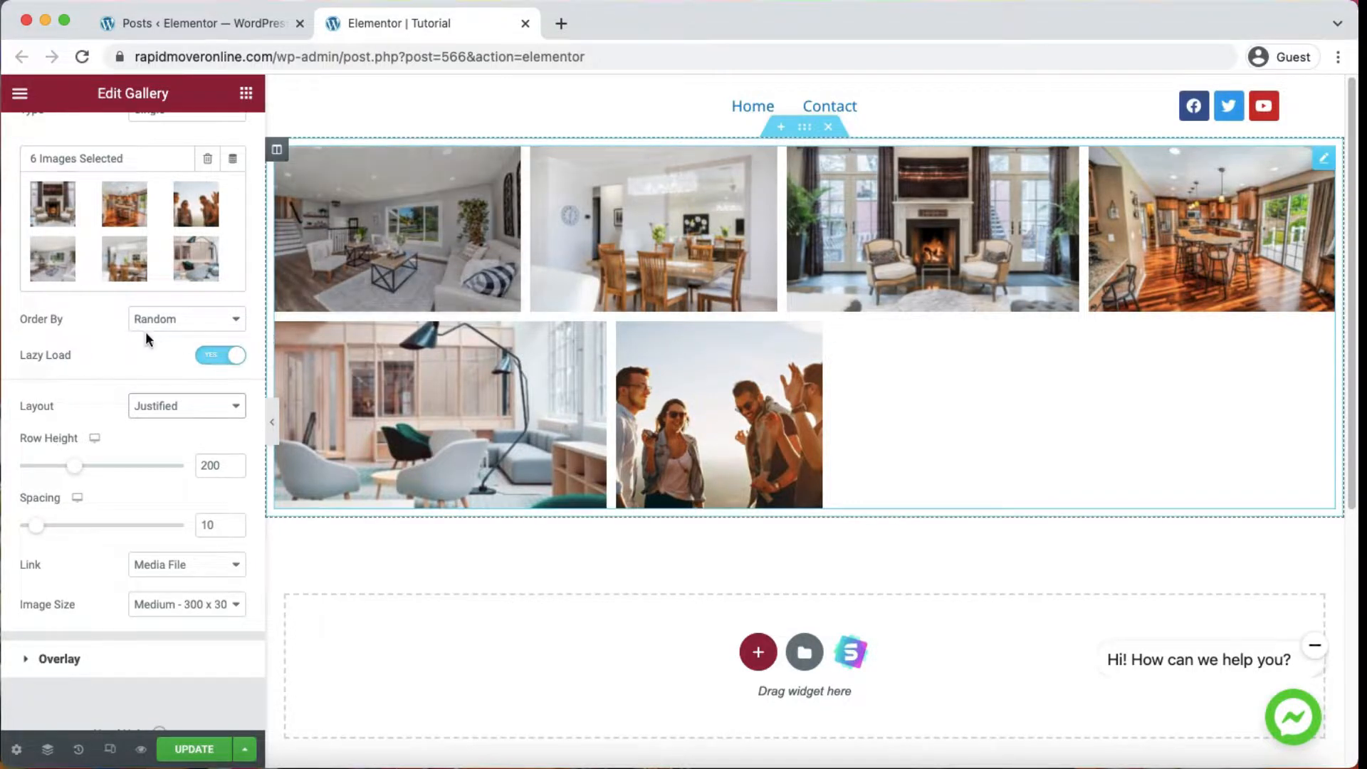
left_click(156, 407)
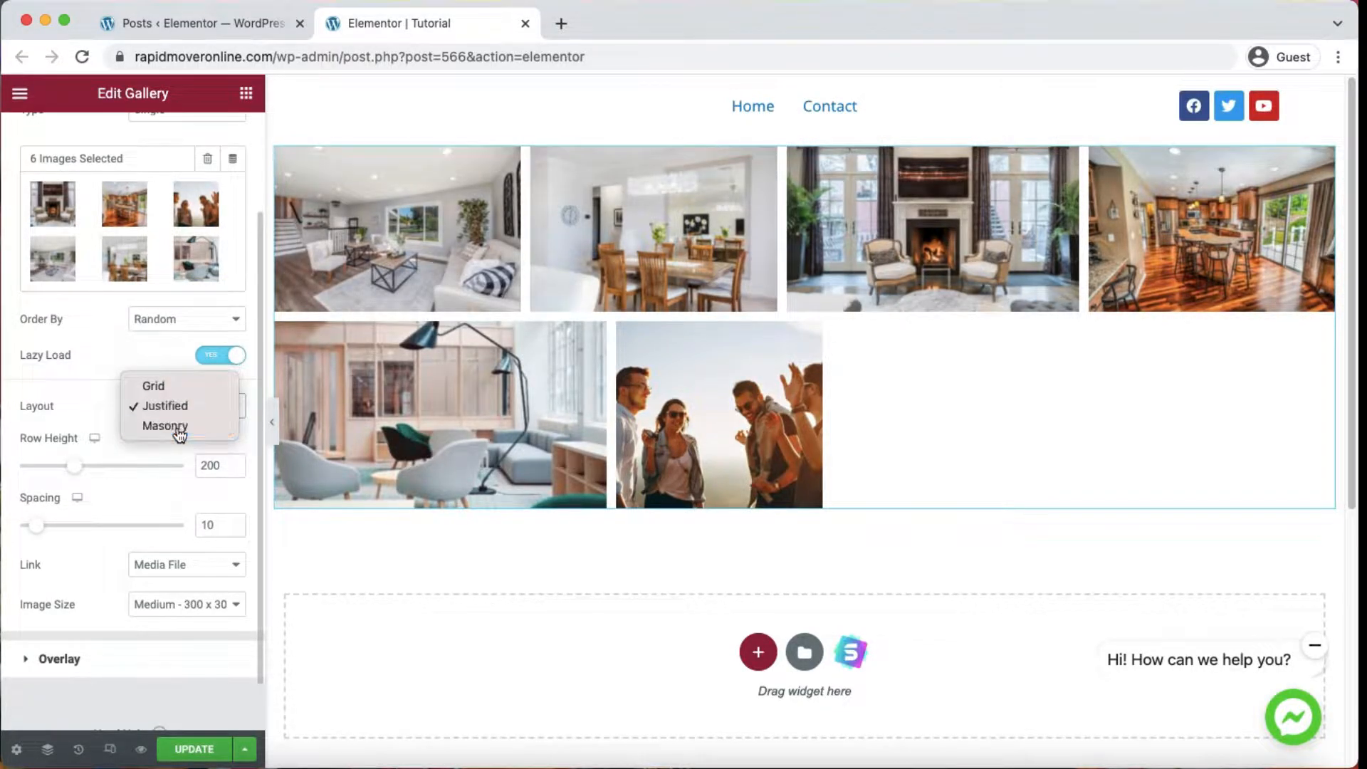
left_click(174, 428)
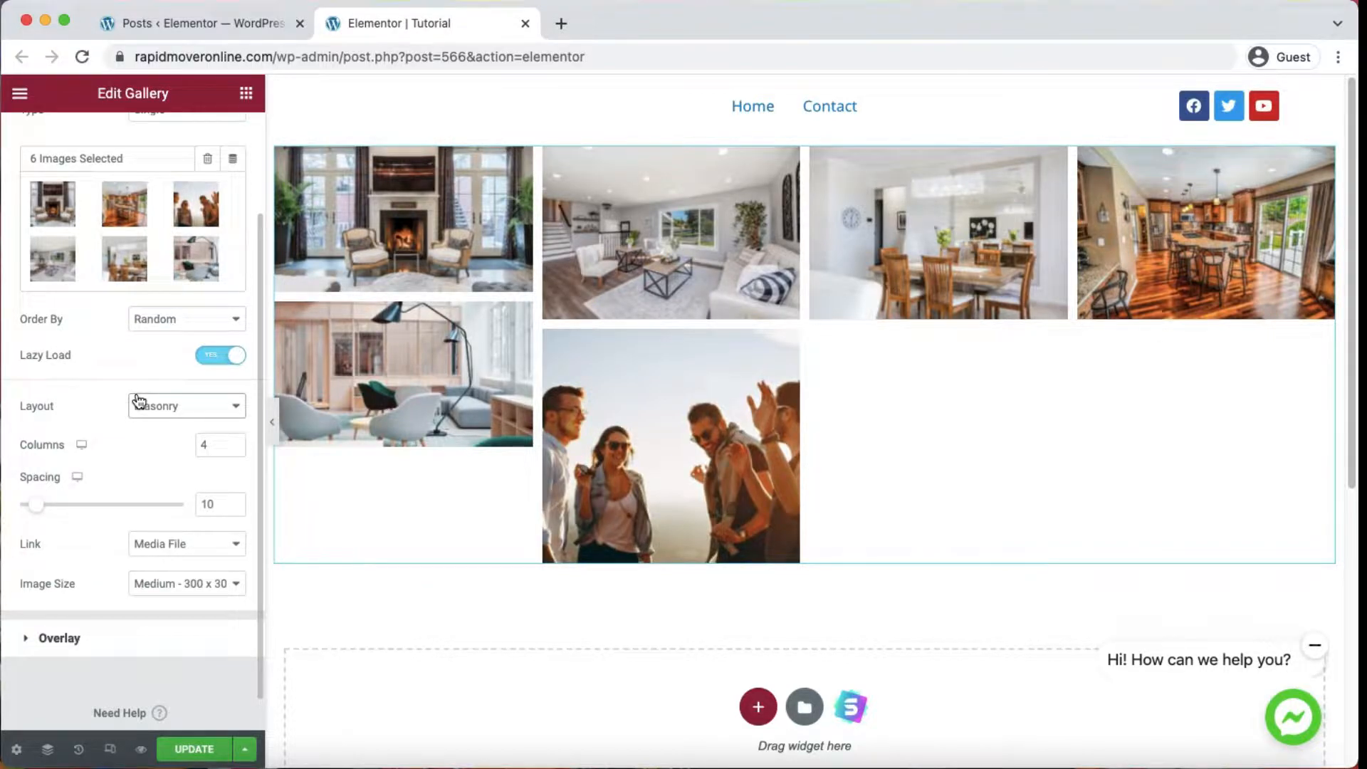
left_click(159, 410)
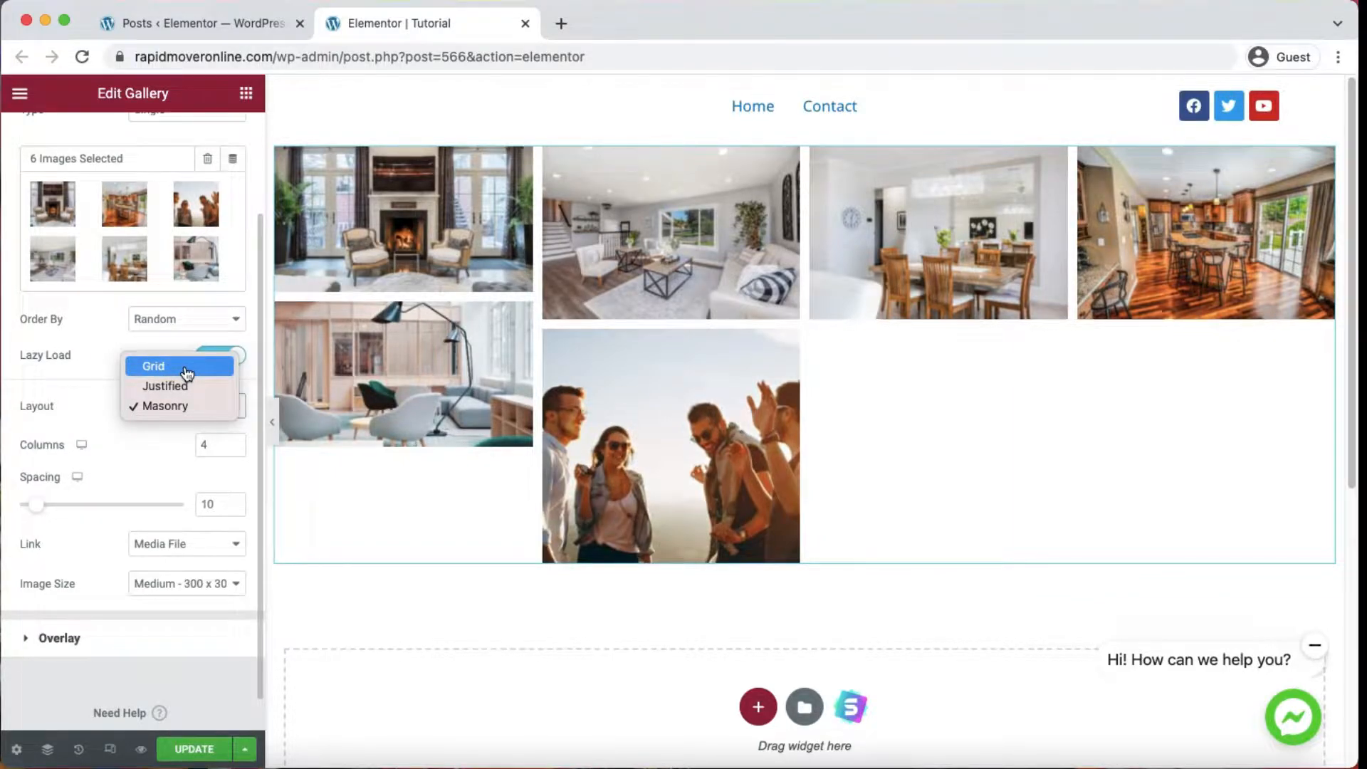
left_click(186, 367)
- Try 3 columns for the grid gallery and settle on 5 columns
scroll(126, 429, "down", 2)
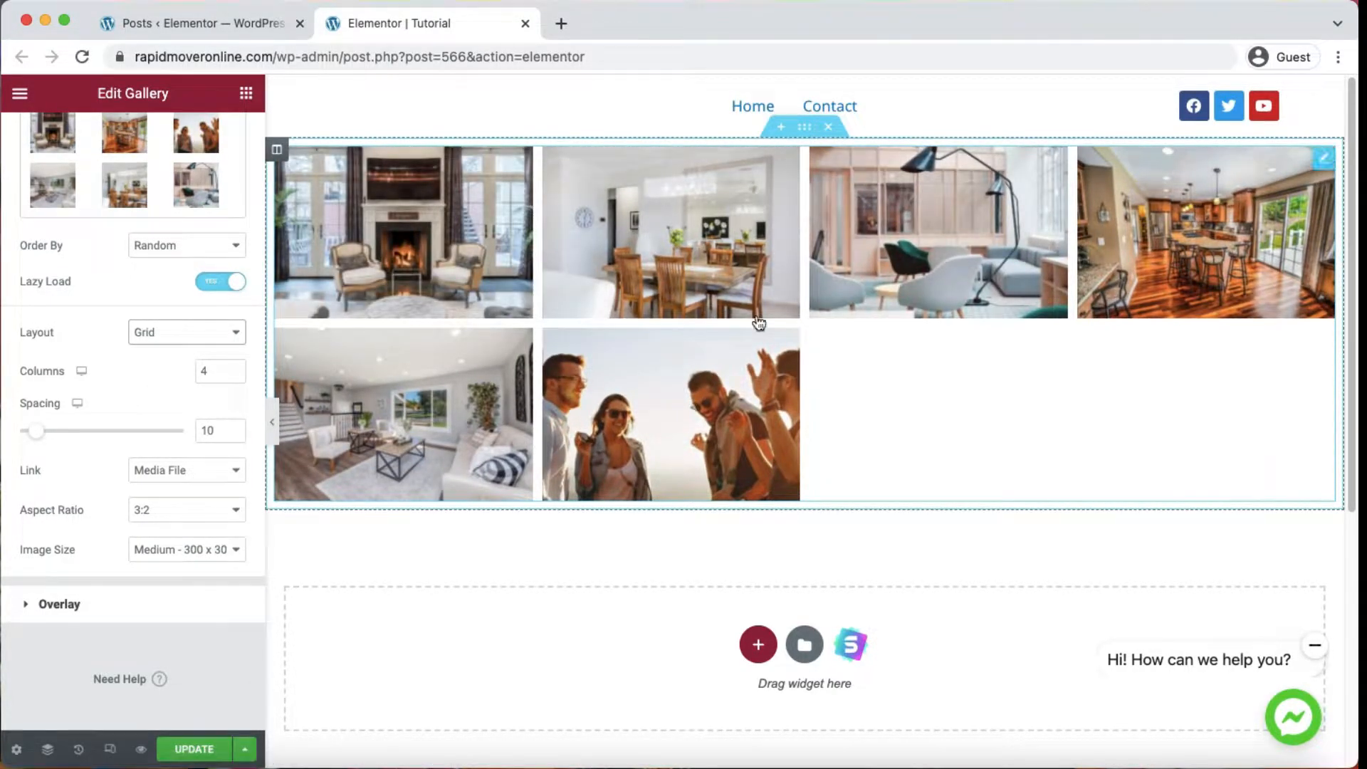
left_click_drag(223, 370, 183, 375)
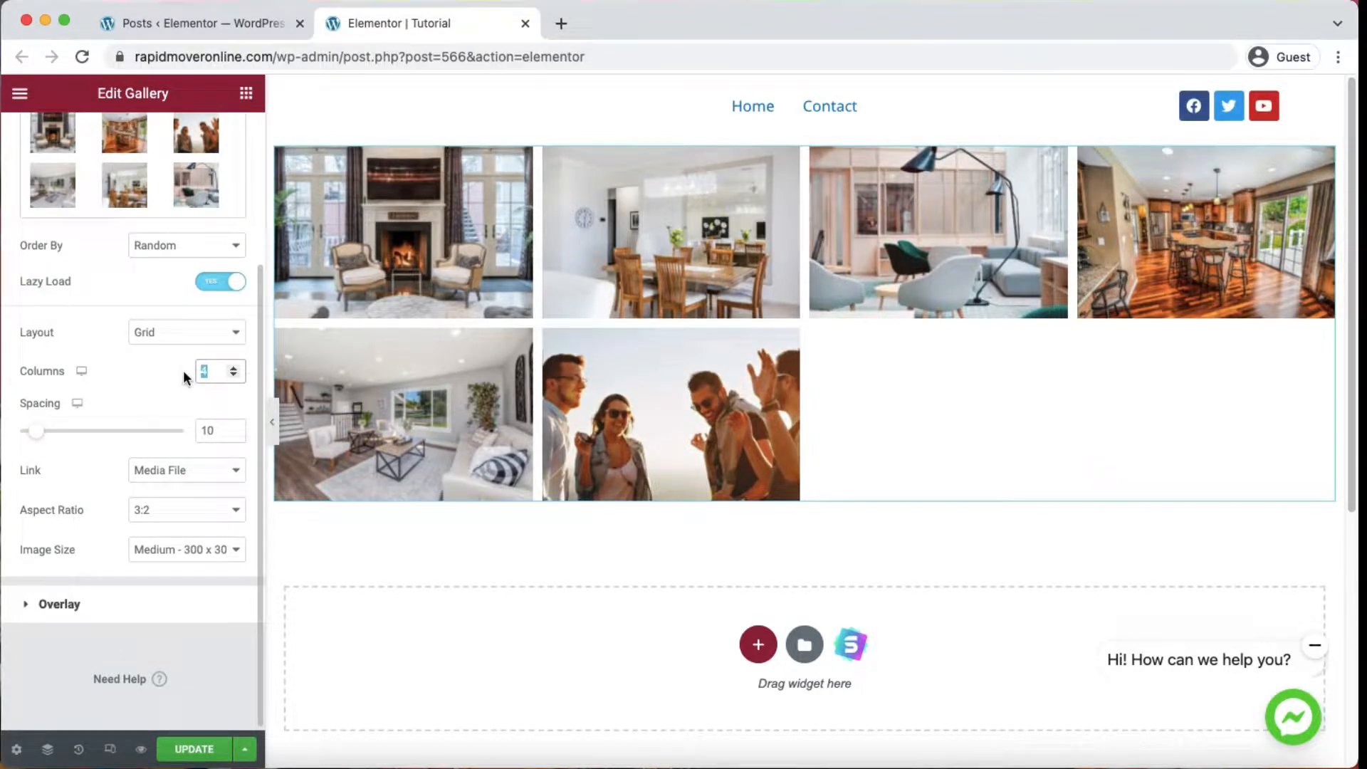
type("3")
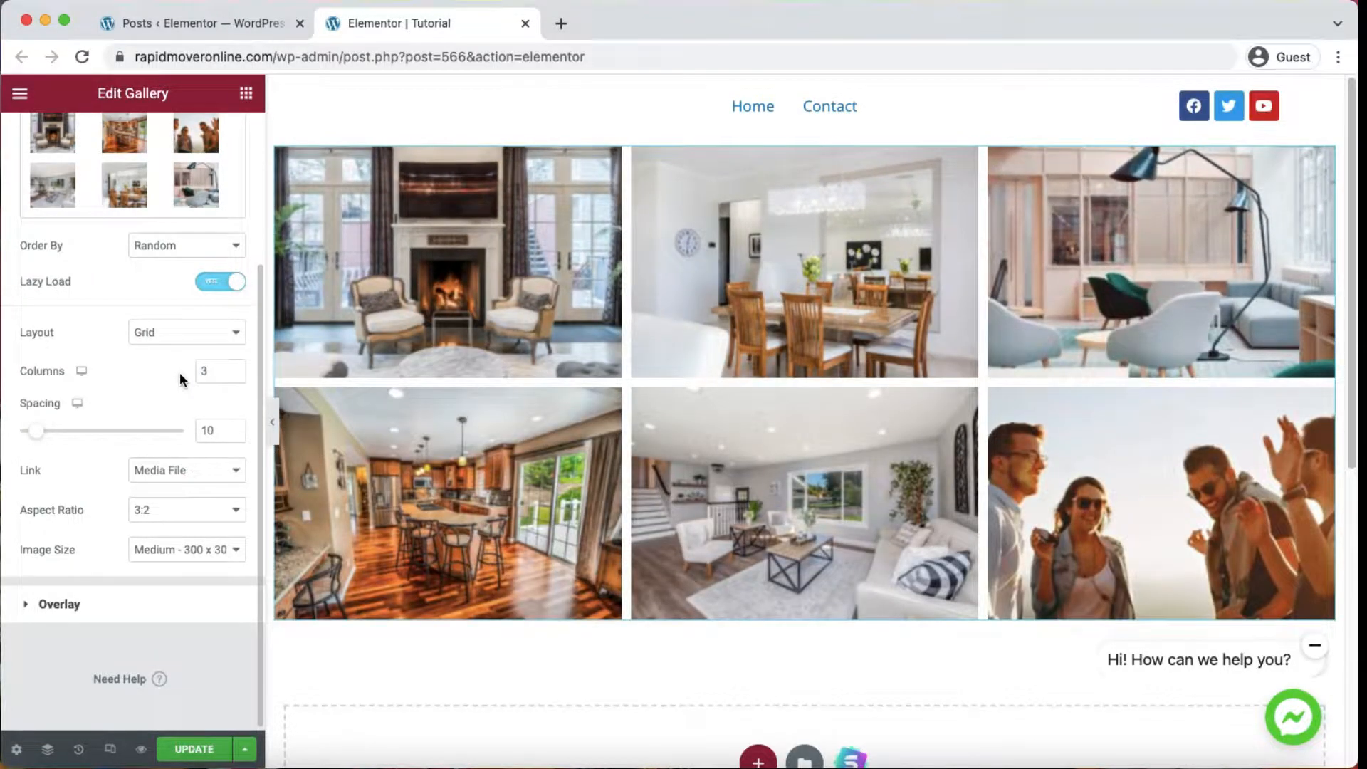
left_click_drag(217, 371, 169, 368)
type("5")
left_click(159, 377)
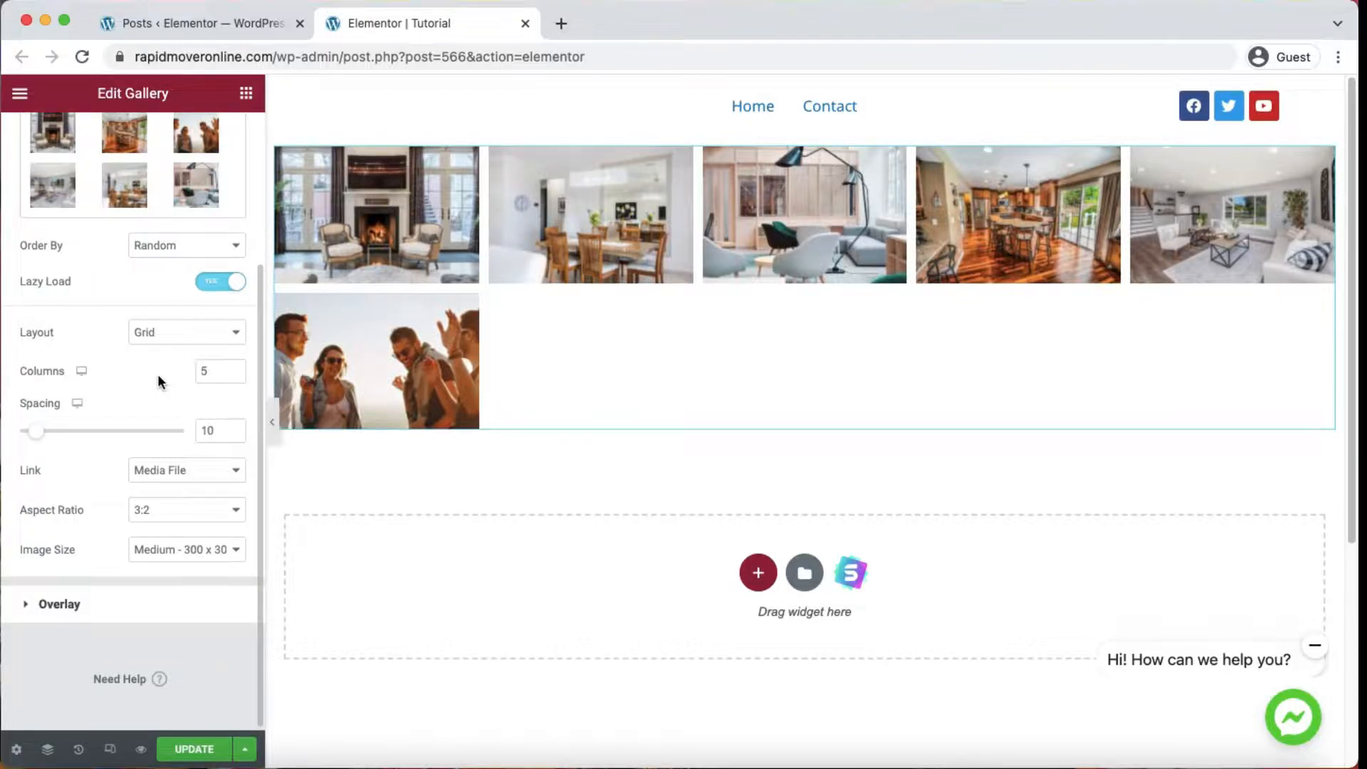
- Reduce the spacing between gallery images to 0, and raise it to 5
scroll(157, 373, "down", 1)
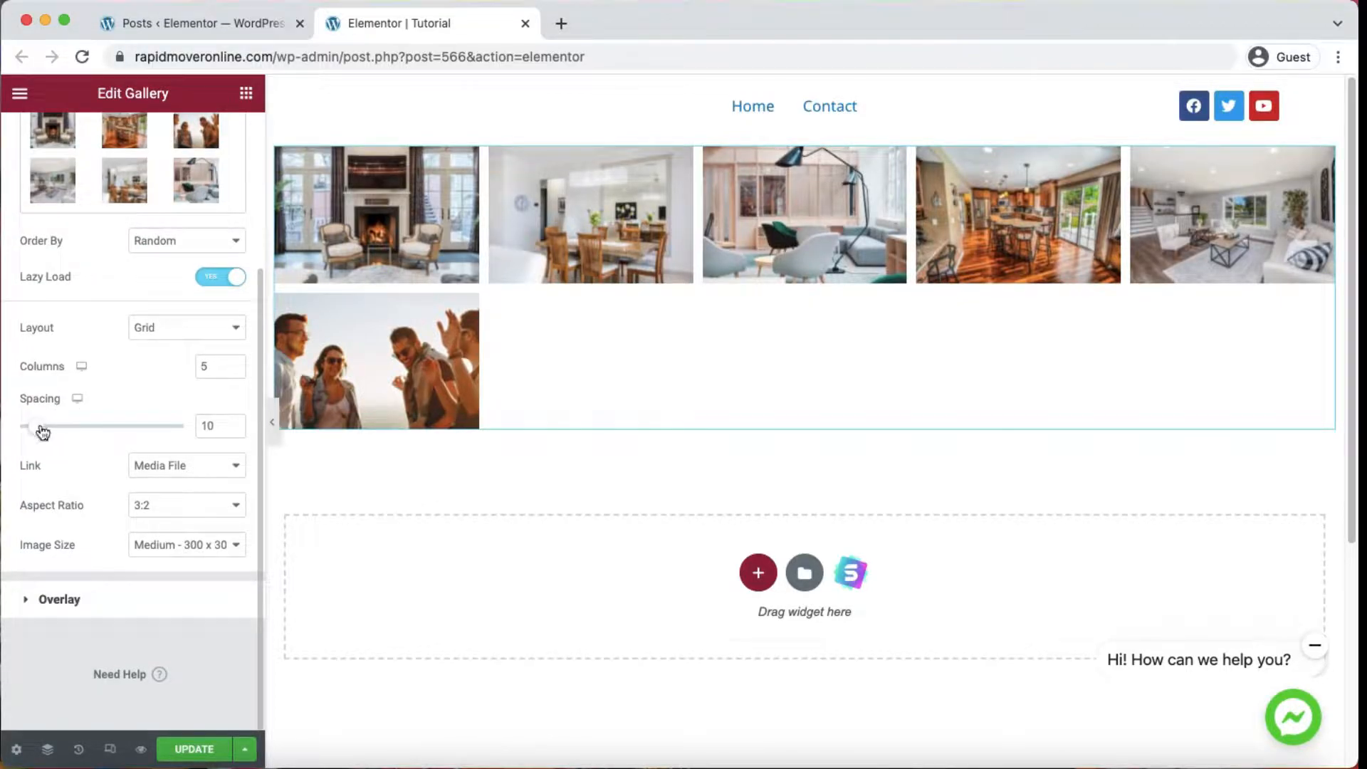
left_click_drag(45, 429, 10, 426)
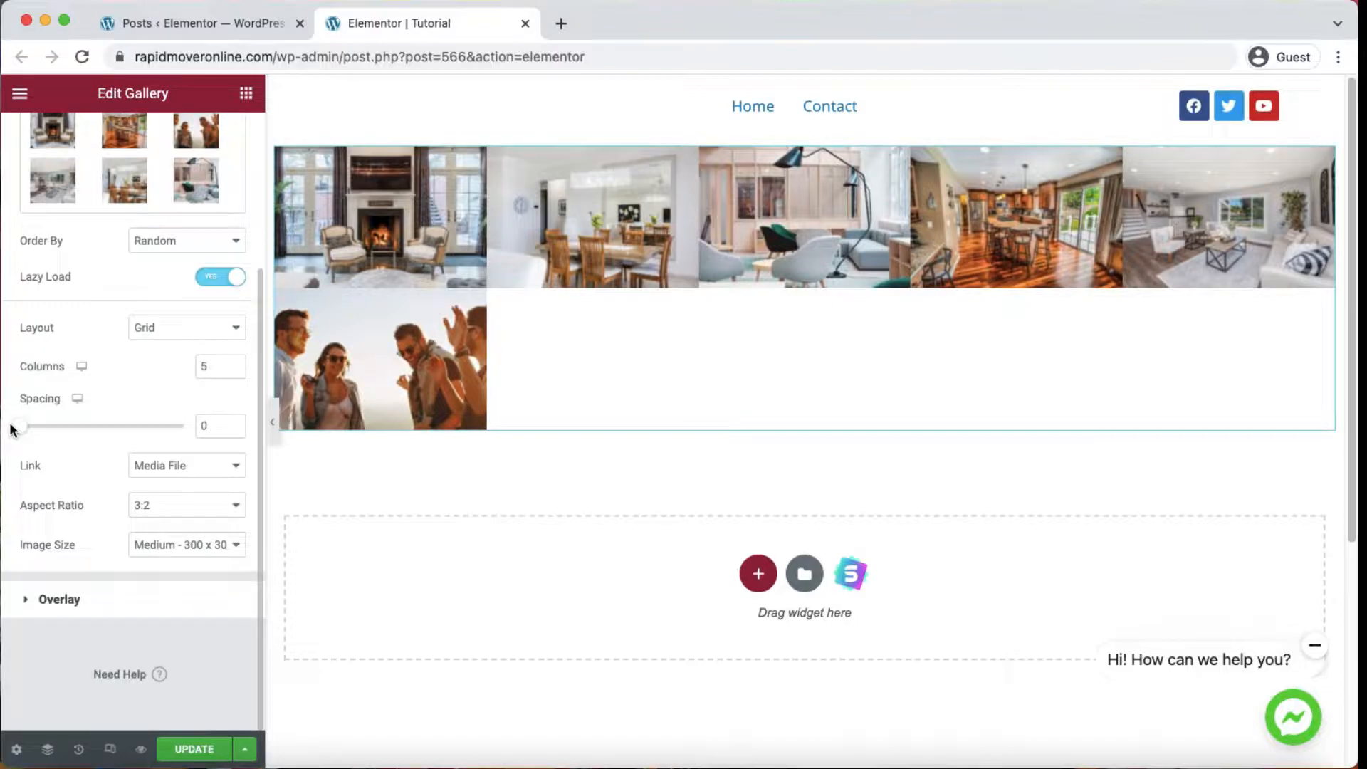
left_click(234, 423)
left_click(234, 423)
left_click(235, 423)
left_click(234, 423)
left_click(234, 423)
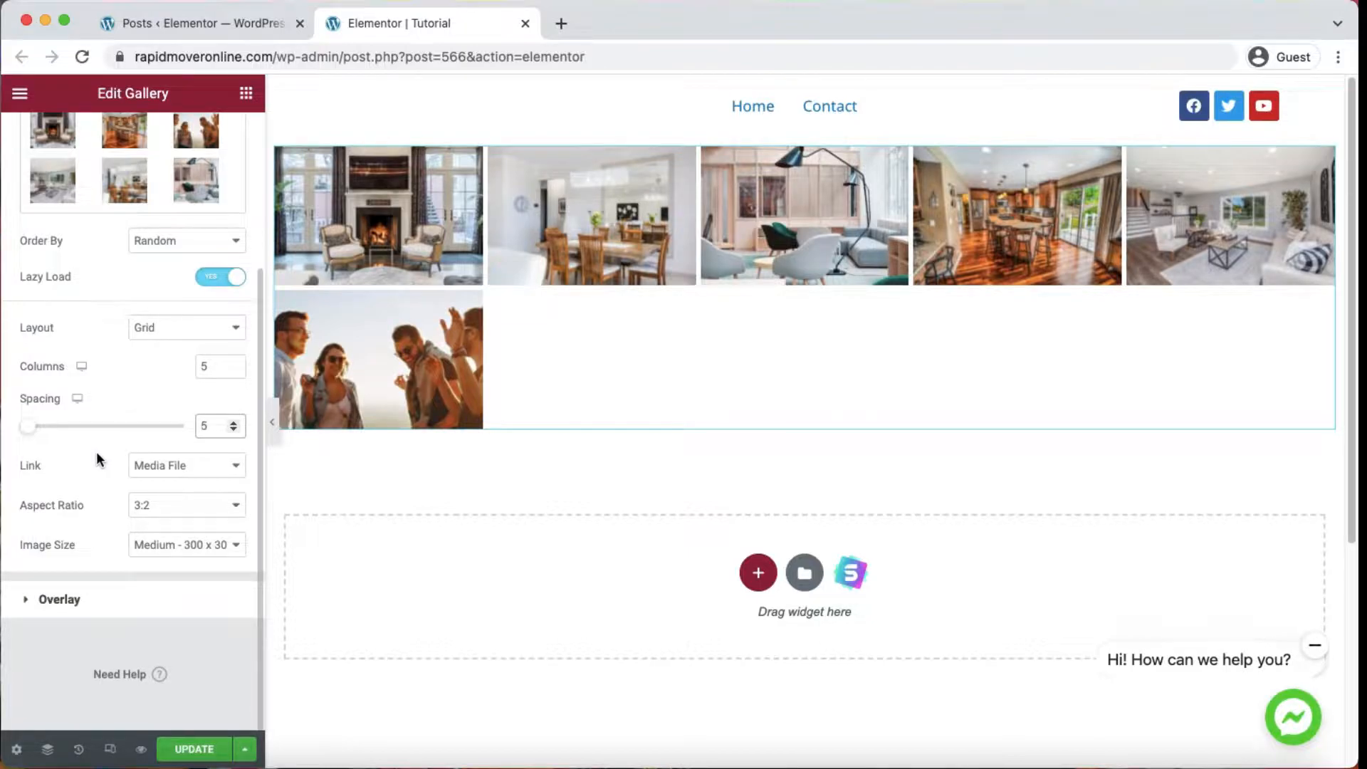
- Keep the gallery link as Media File, browse the enlarged images in the lightbox and close it
left_click(160, 466)
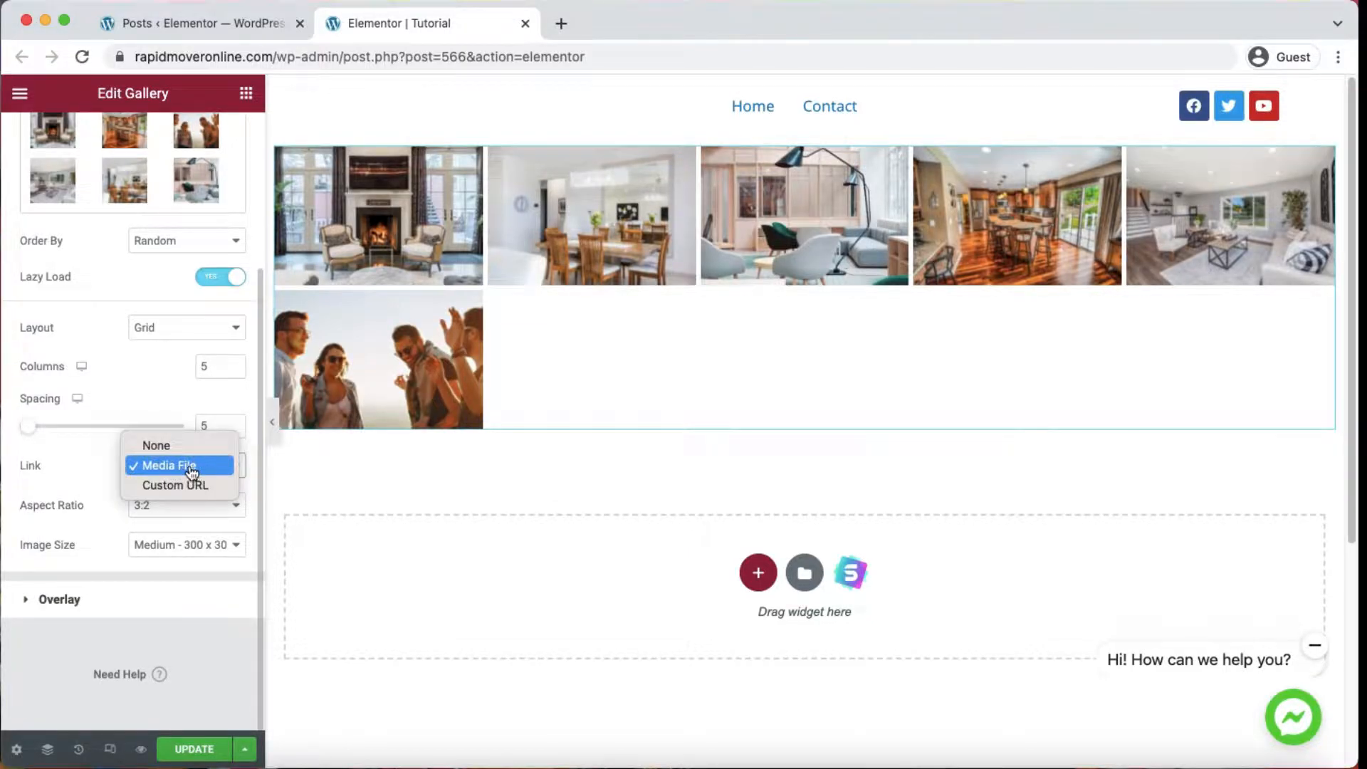
left_click(80, 472)
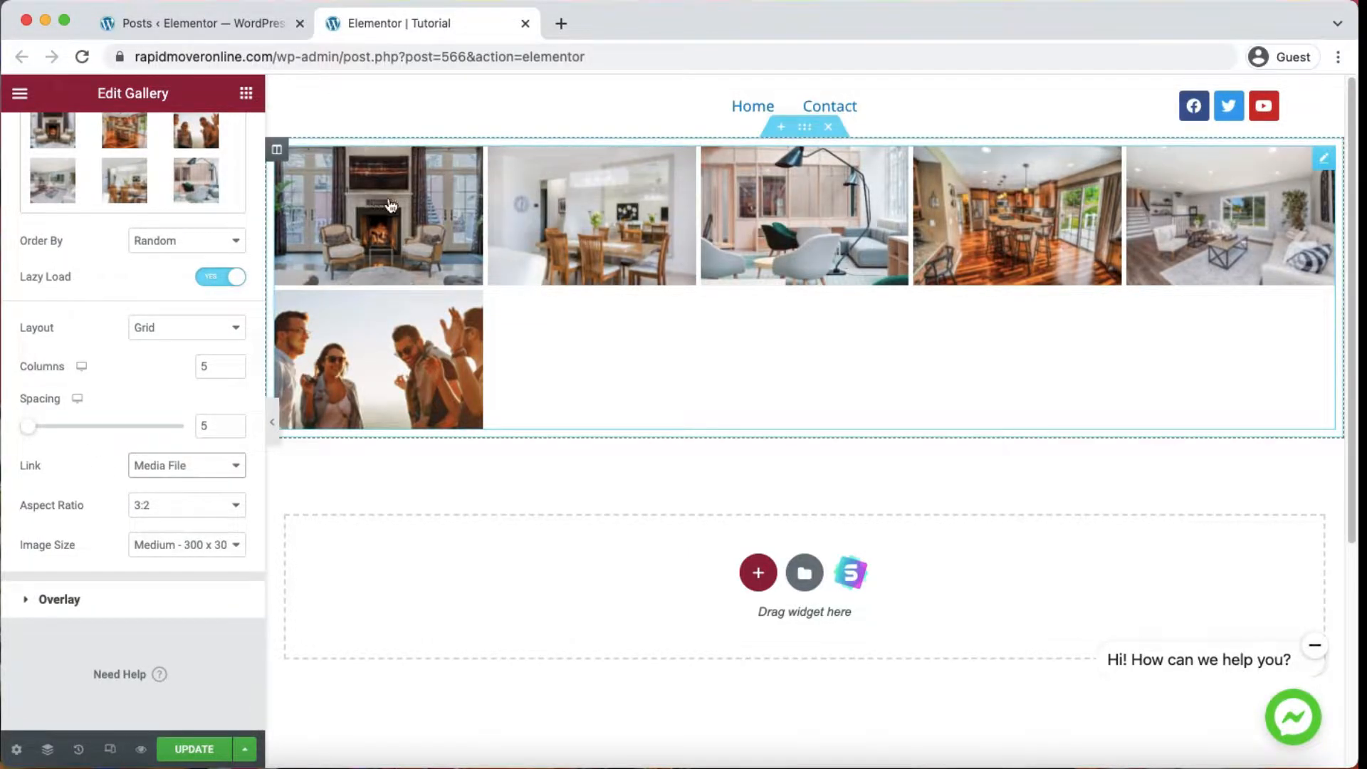
left_click(354, 354)
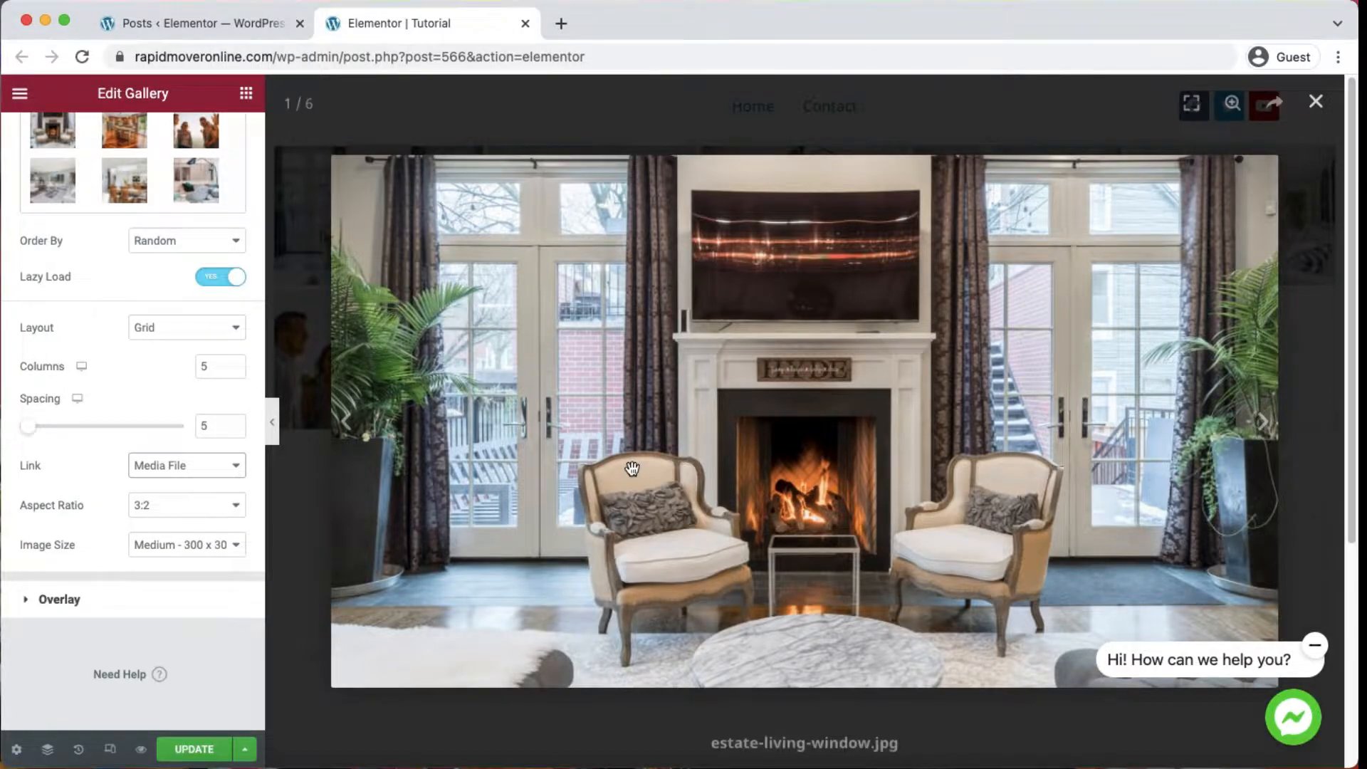
left_click(1263, 424)
left_click(1263, 425)
left_click(1264, 427)
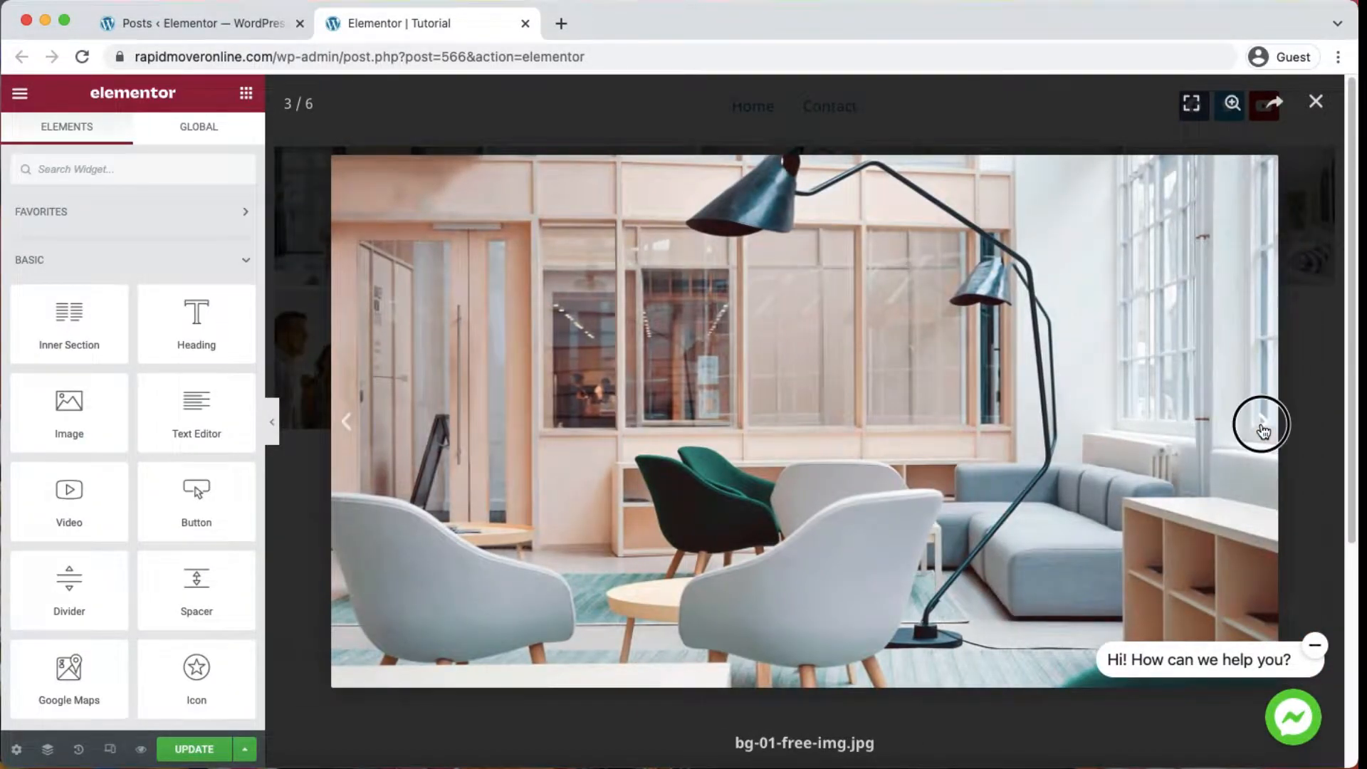
left_click(1327, 111)
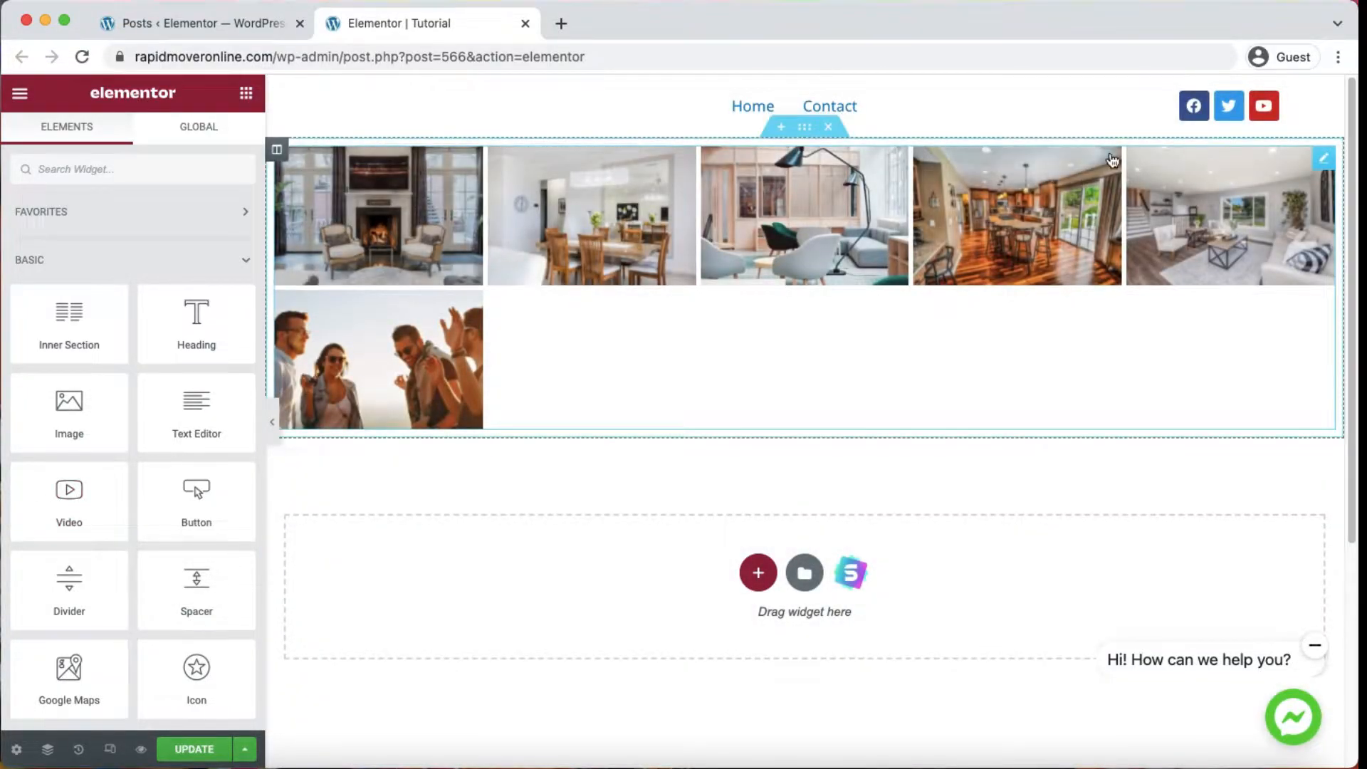
- Reopen the gallery's settings, try the None and Custom URL link options, and return the link to Media File
left_click(1323, 158)
scroll(202, 425, "down", 3)
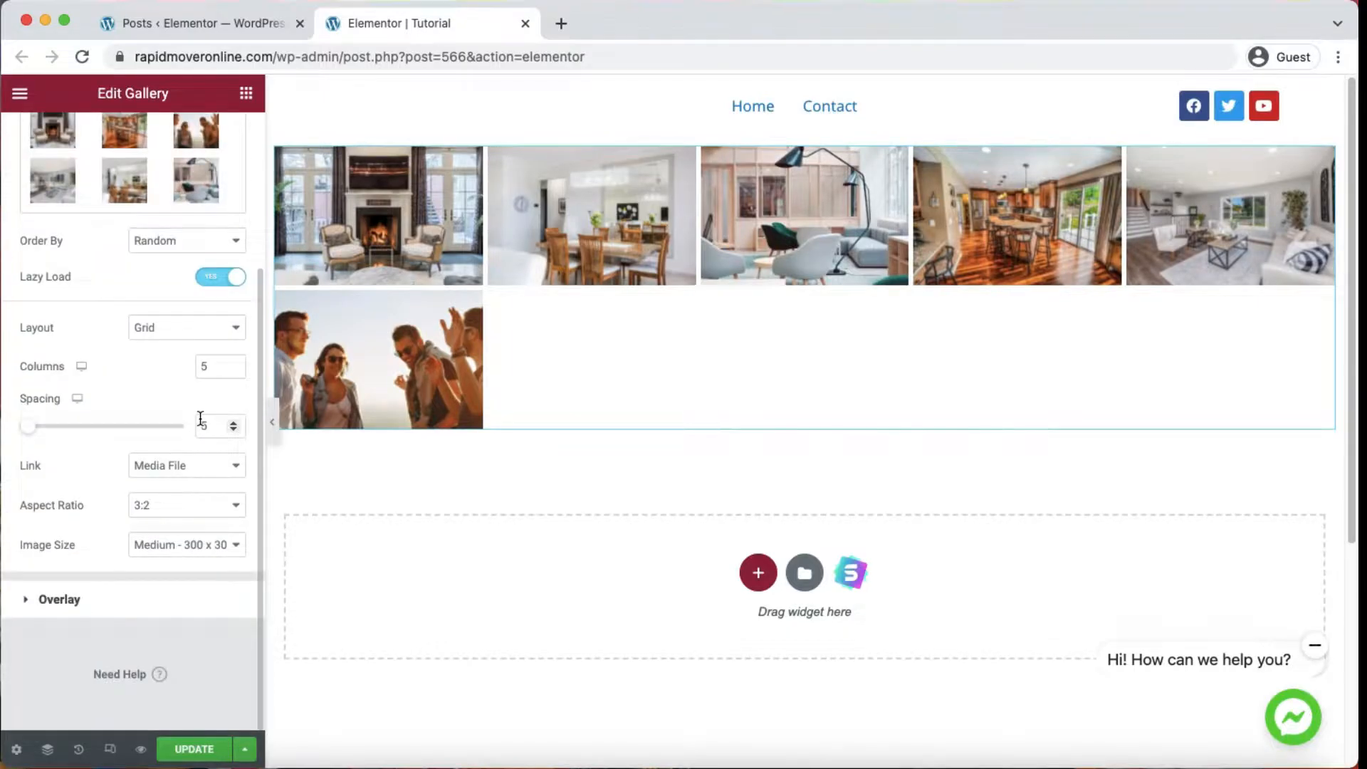
left_click(173, 466)
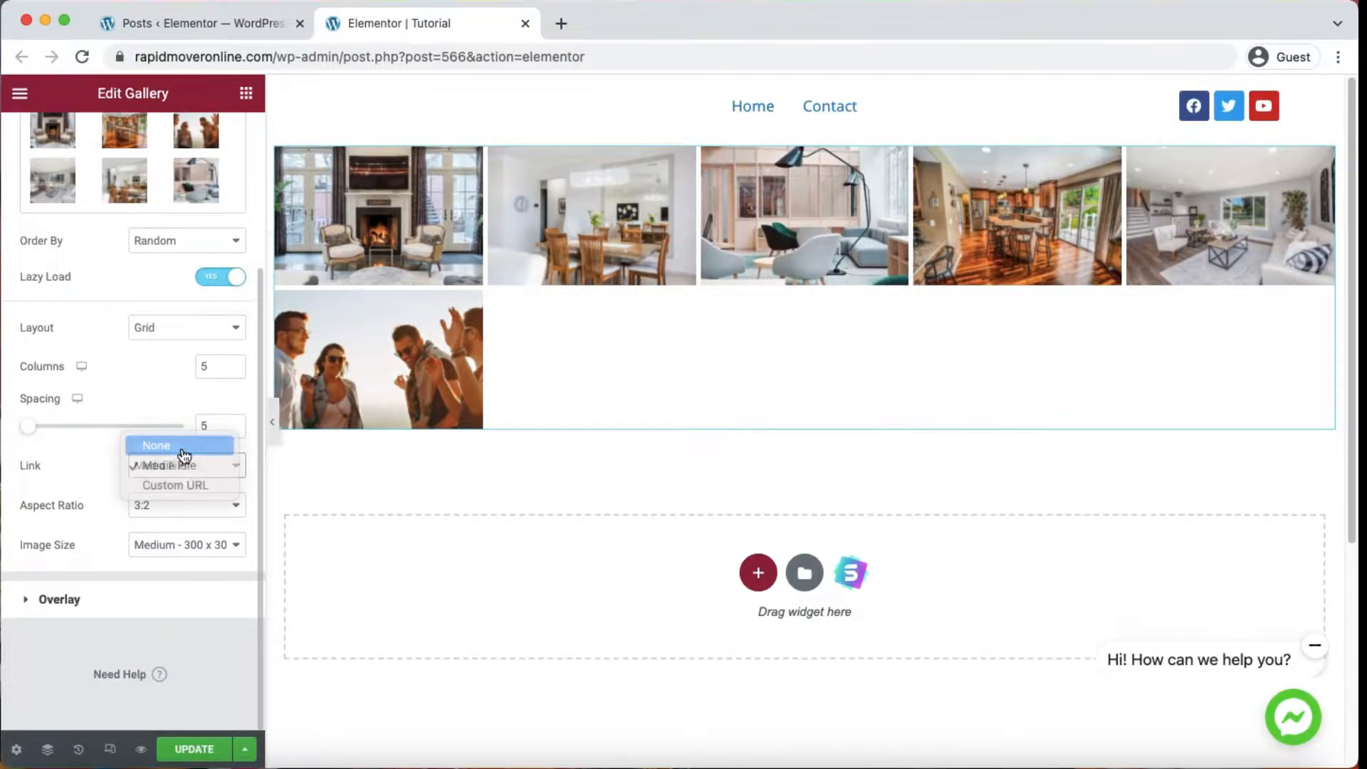
left_click(183, 446)
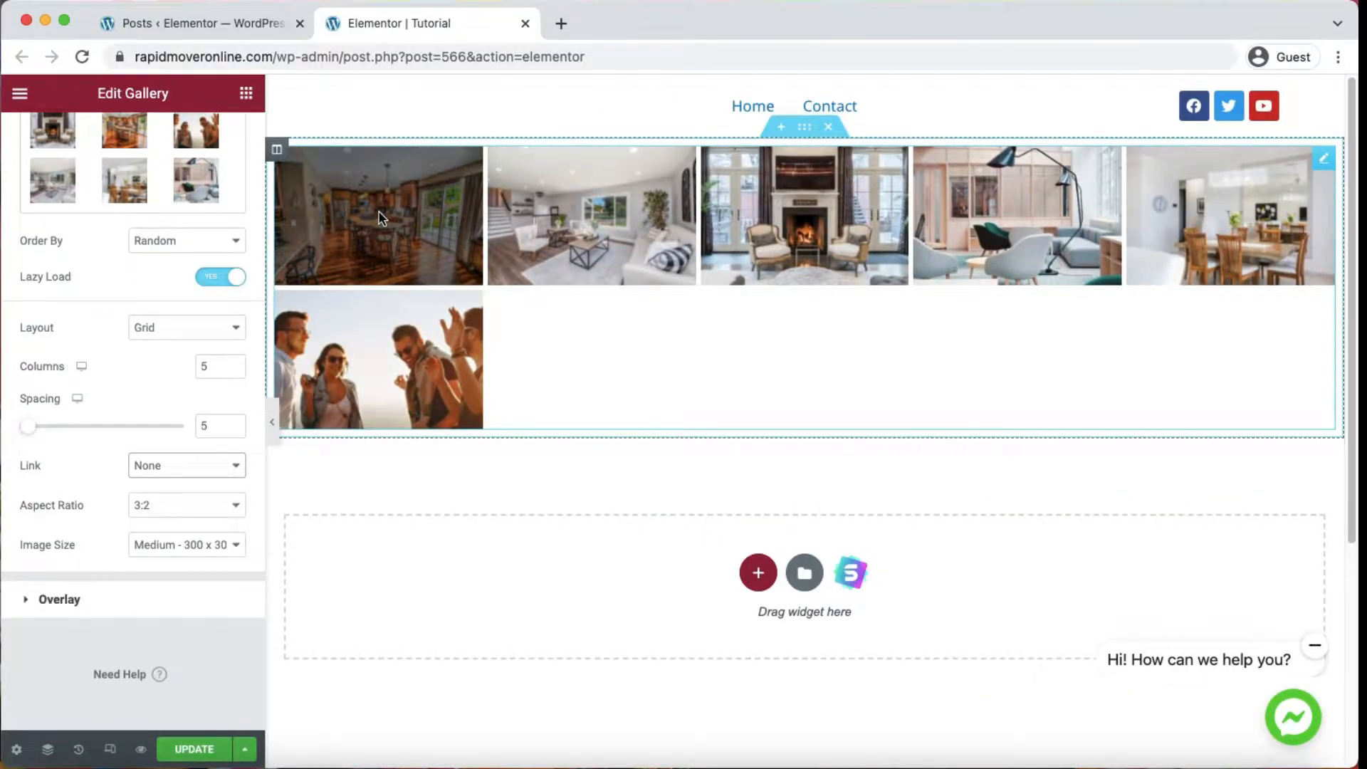
left_click(176, 466)
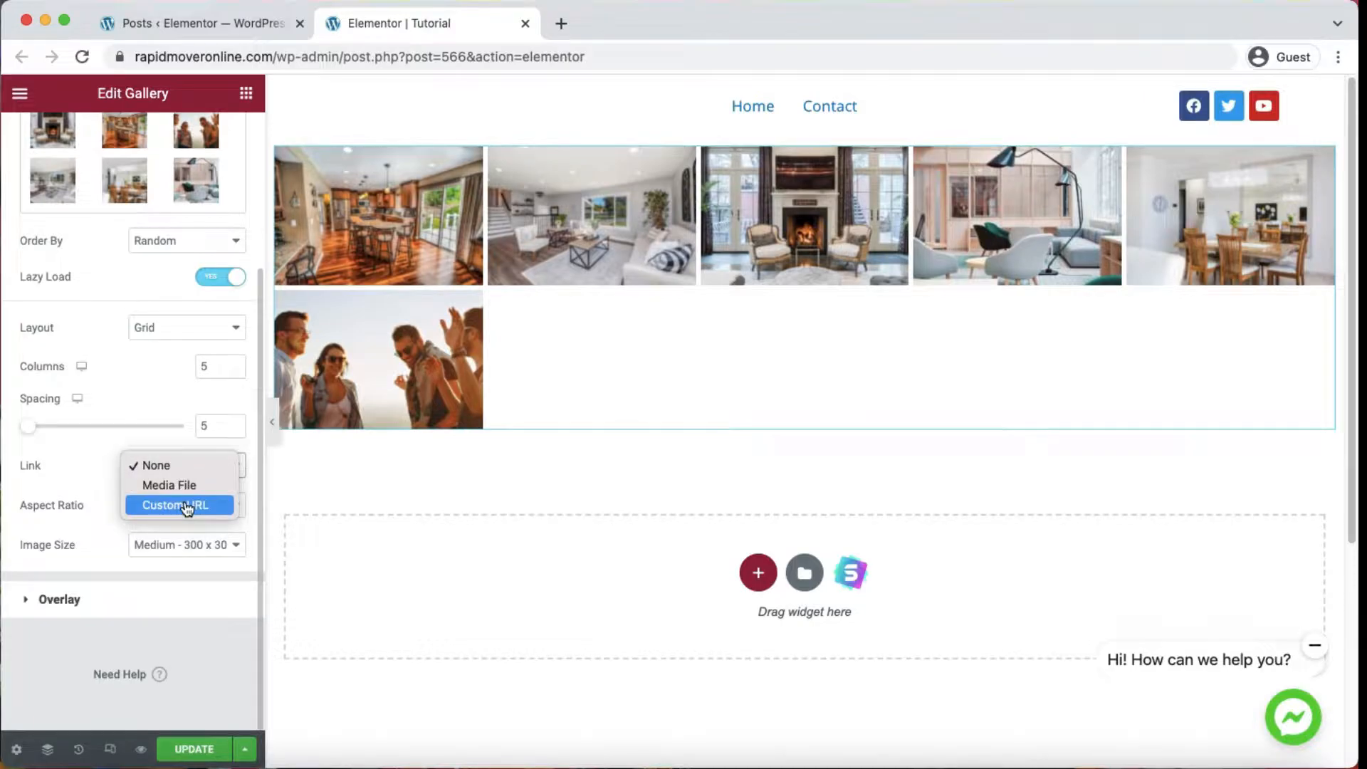
left_click(186, 505)
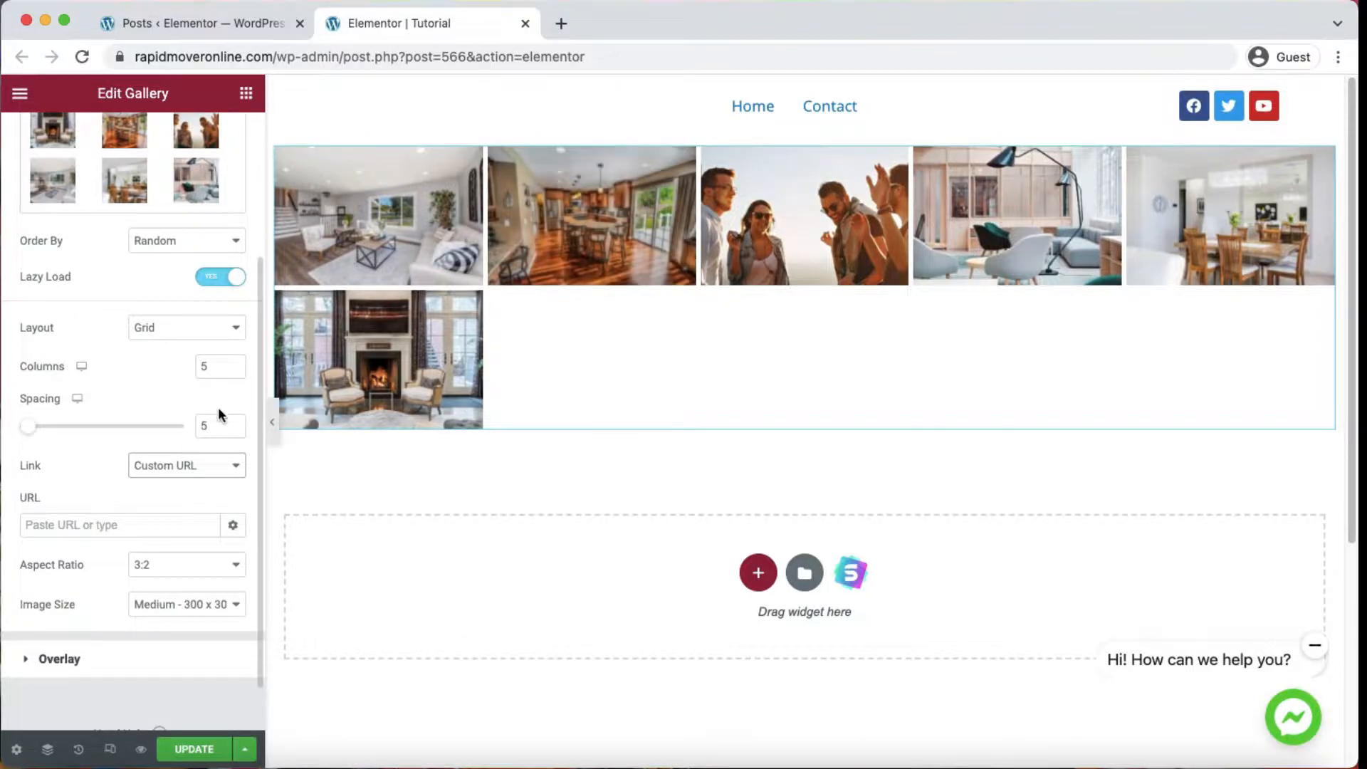
left_click(183, 464)
left_click(187, 447)
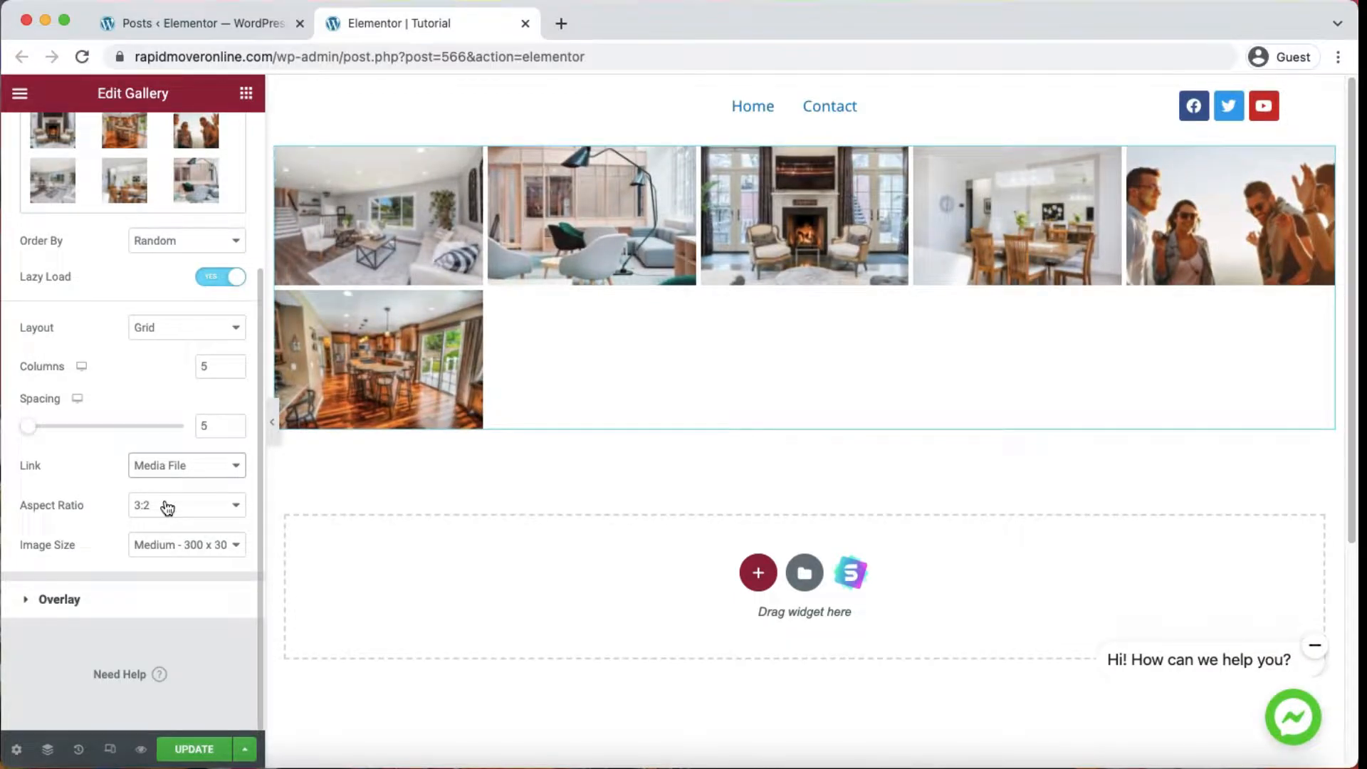
- Set the gallery images' aspect ratio to 1:1
left_click(167, 507)
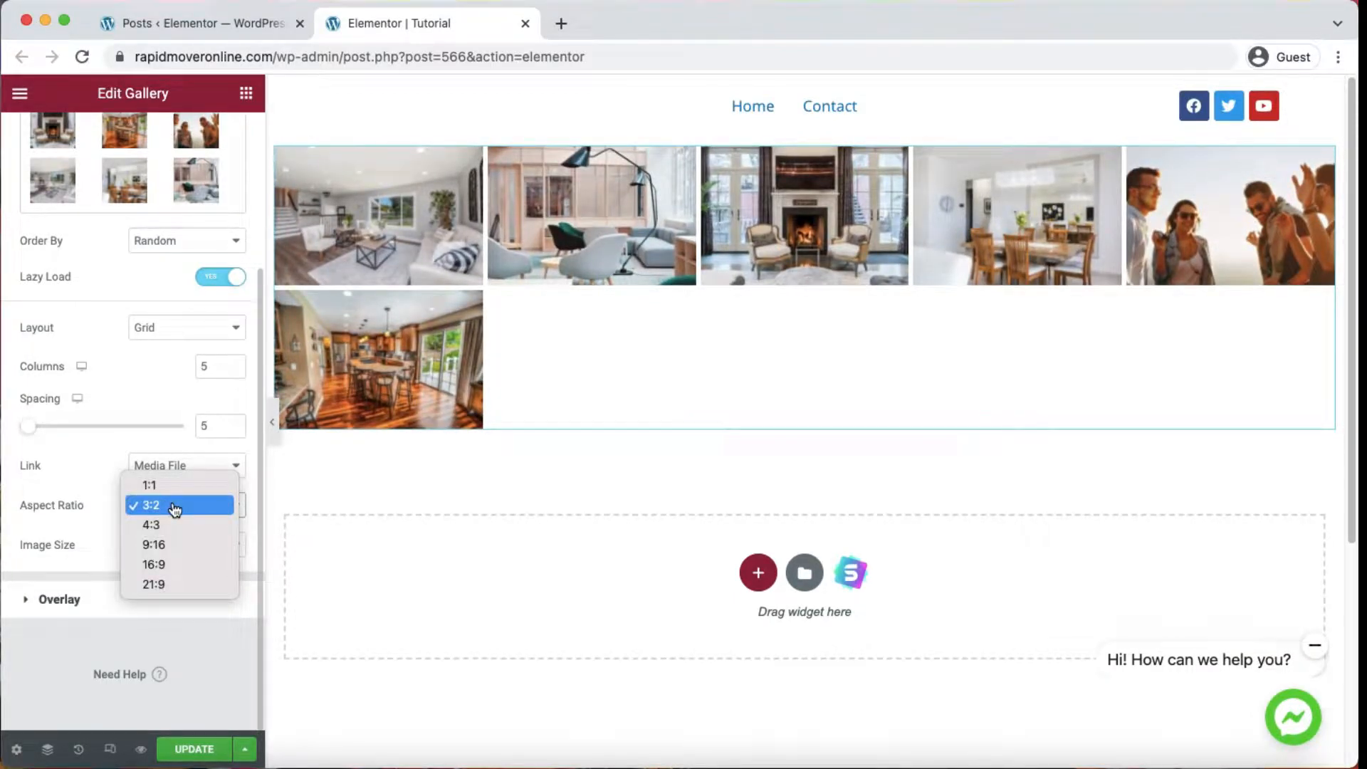
left_click(172, 486)
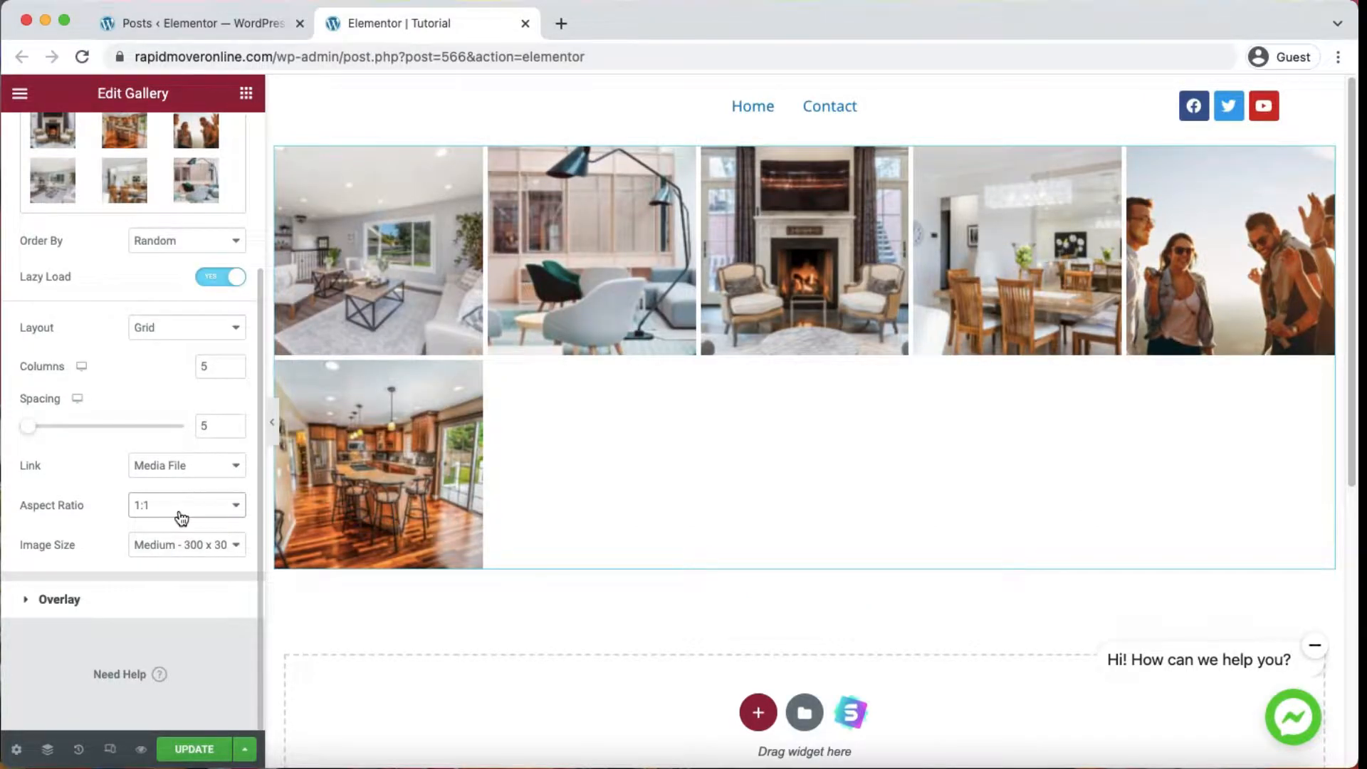
- Try the 4:3, 16:9 and 9:16 aspect ratios on the gallery images and settle on 3:2
left_click(188, 507)
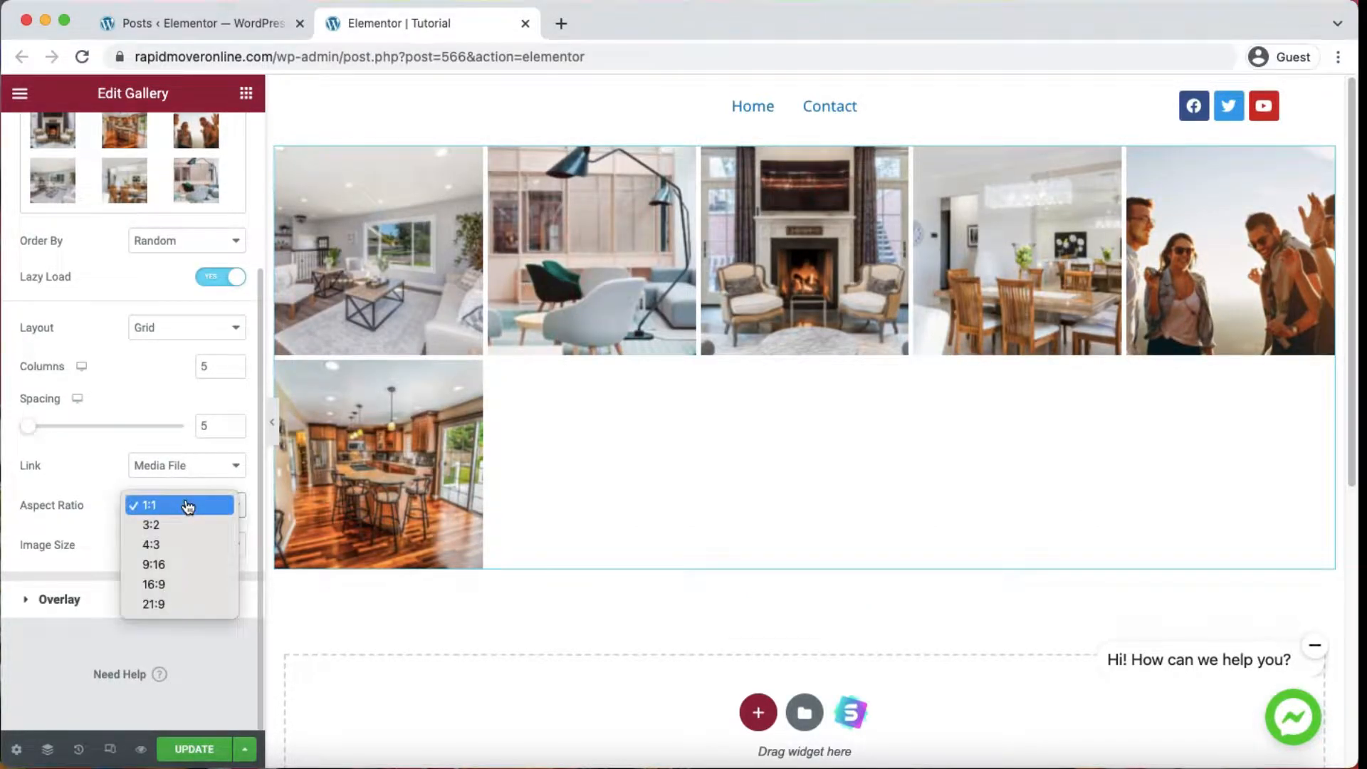
left_click(174, 545)
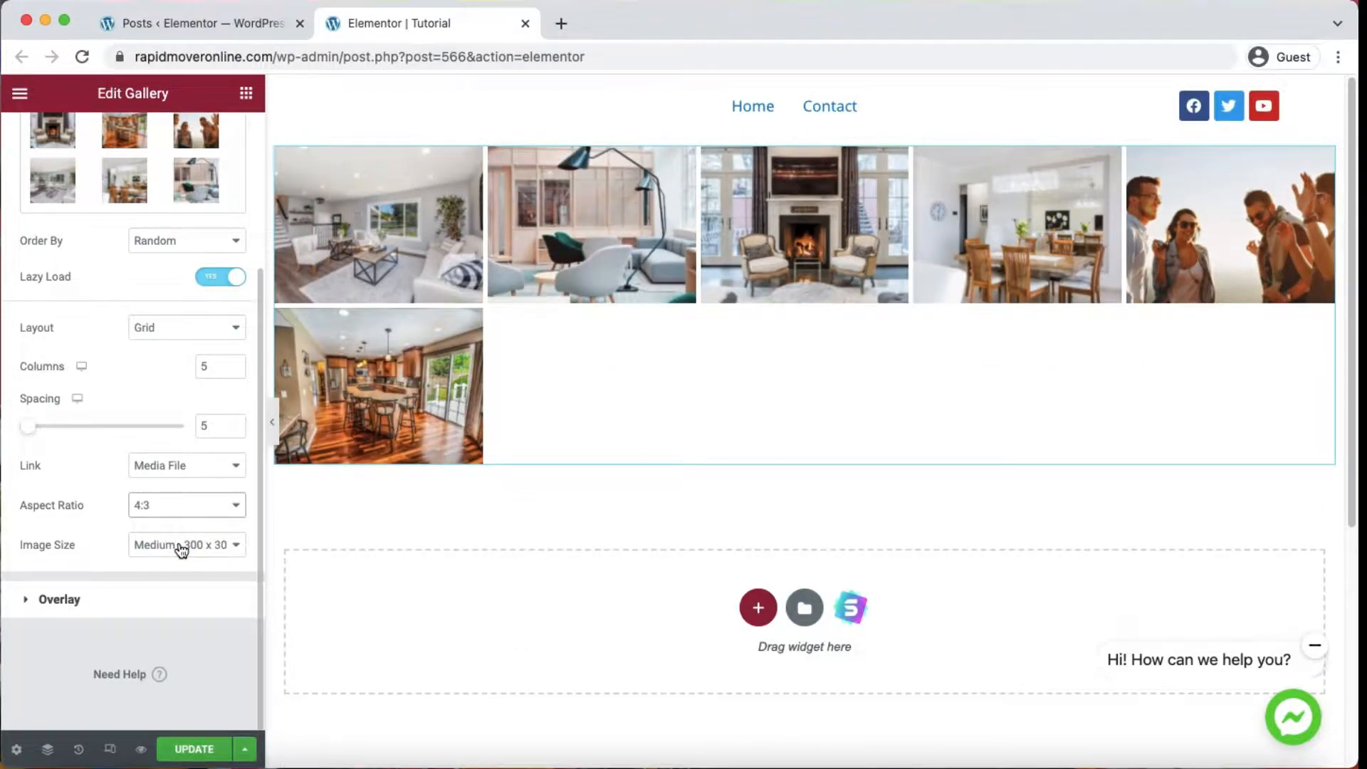
left_click(189, 520)
left_click(185, 544)
left_click(186, 508)
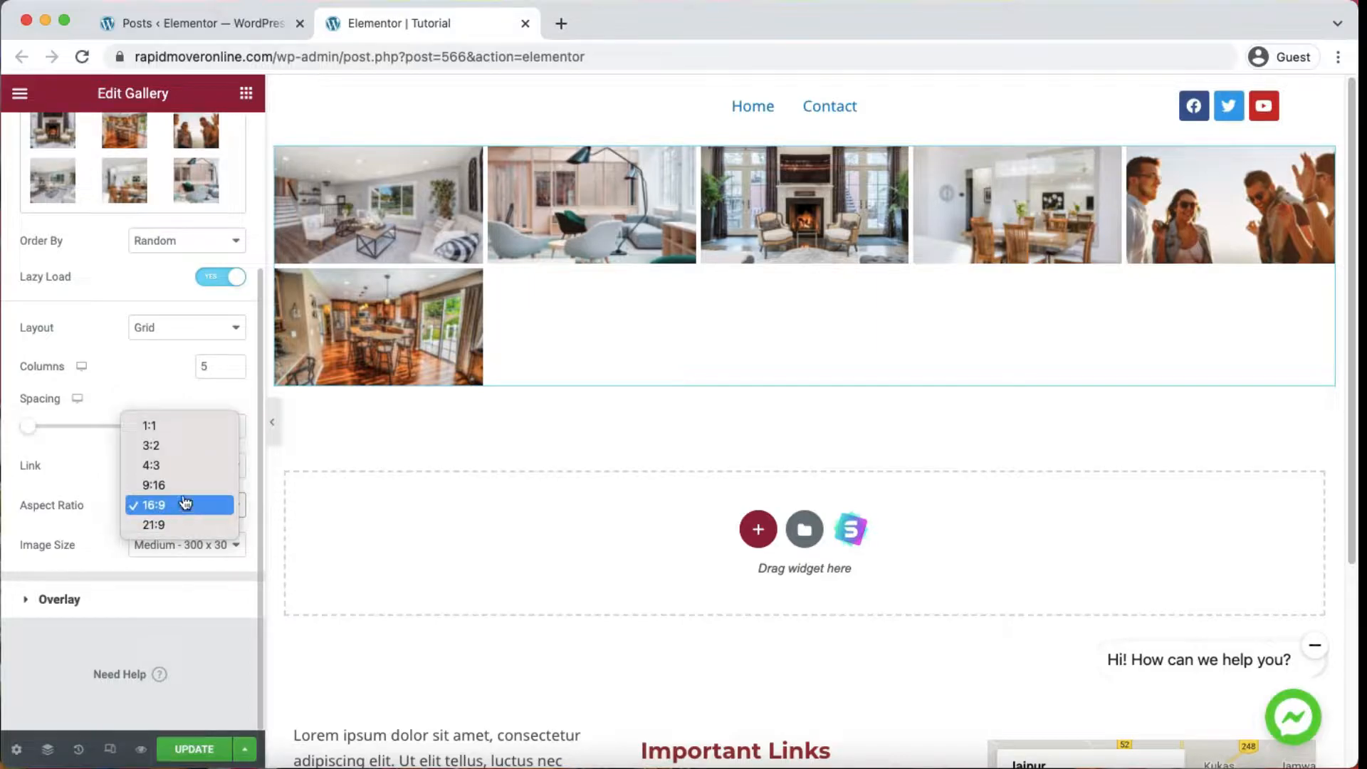
left_click(187, 490)
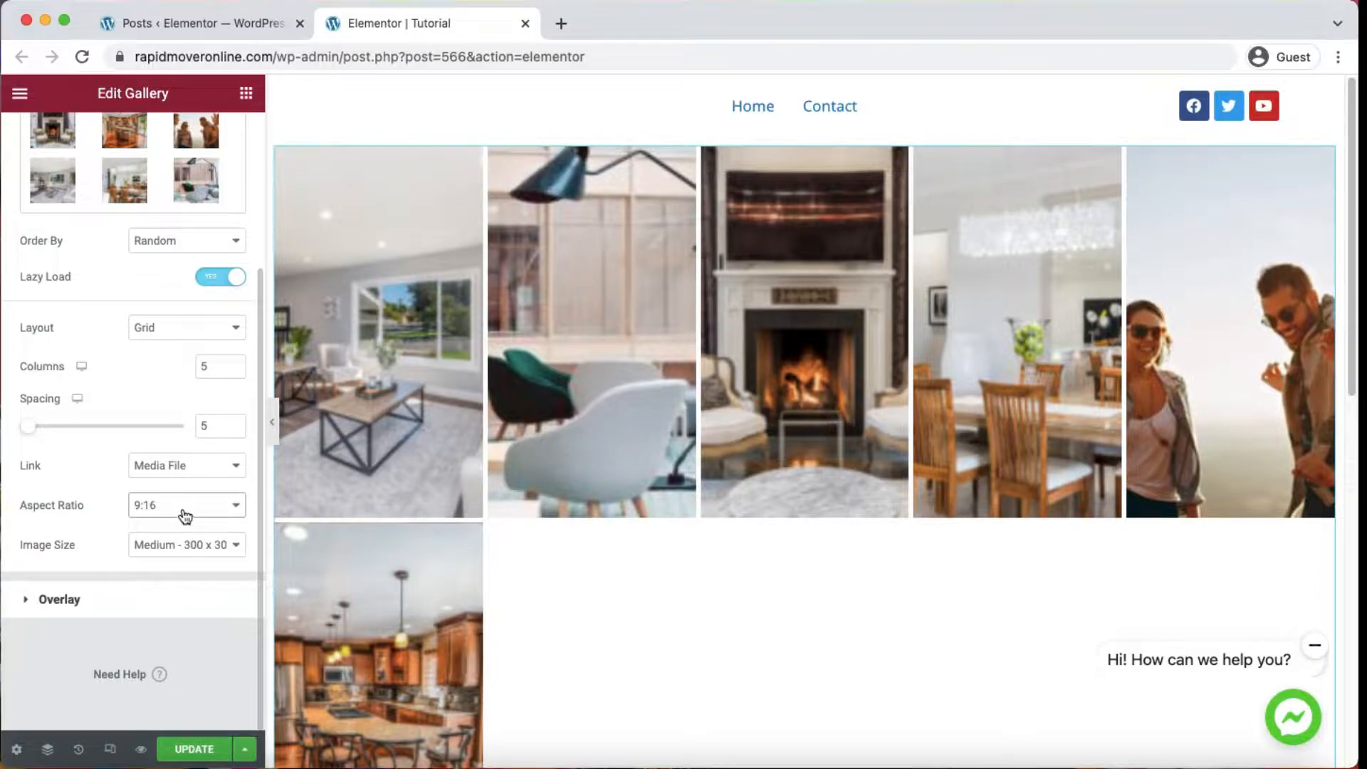
left_click(185, 513)
left_click(186, 470)
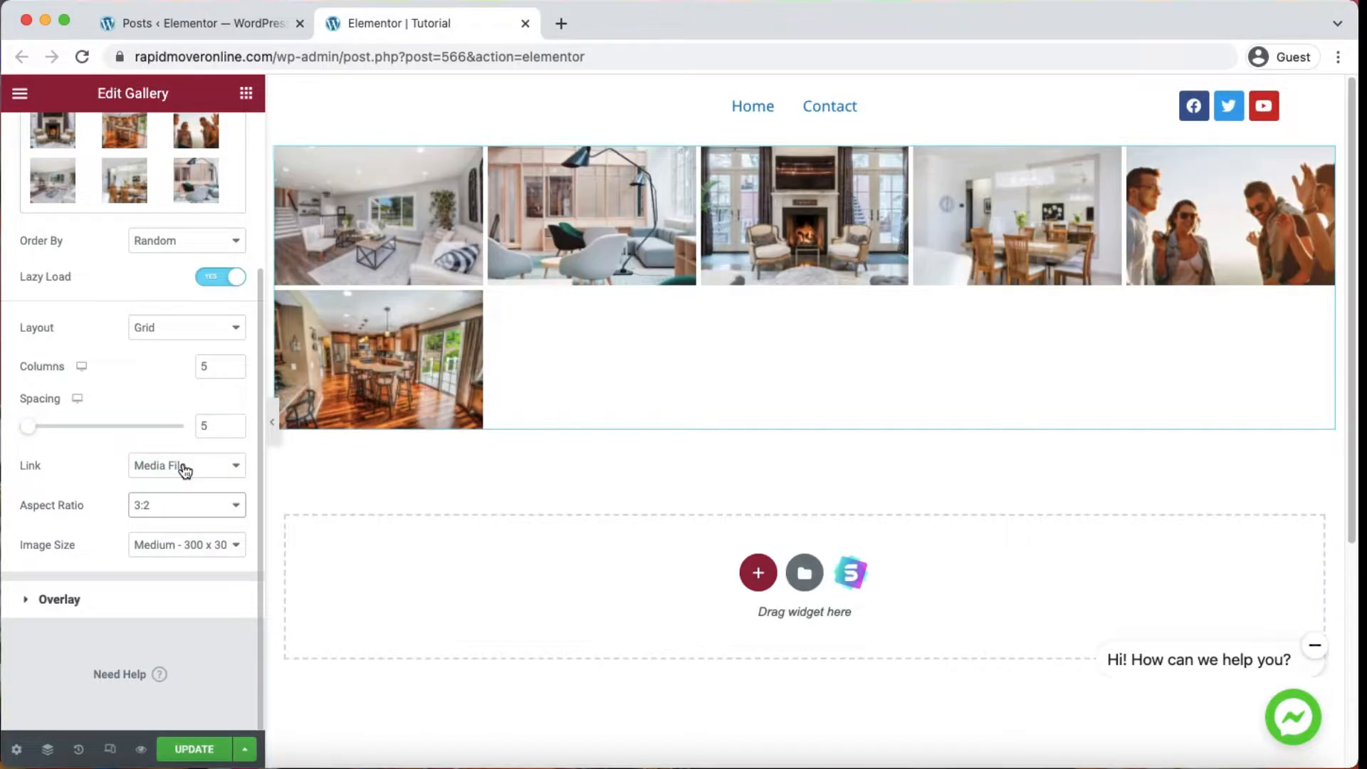
- Set the gallery's image size to Full, and switch it to 2048x2048
left_click(202, 544)
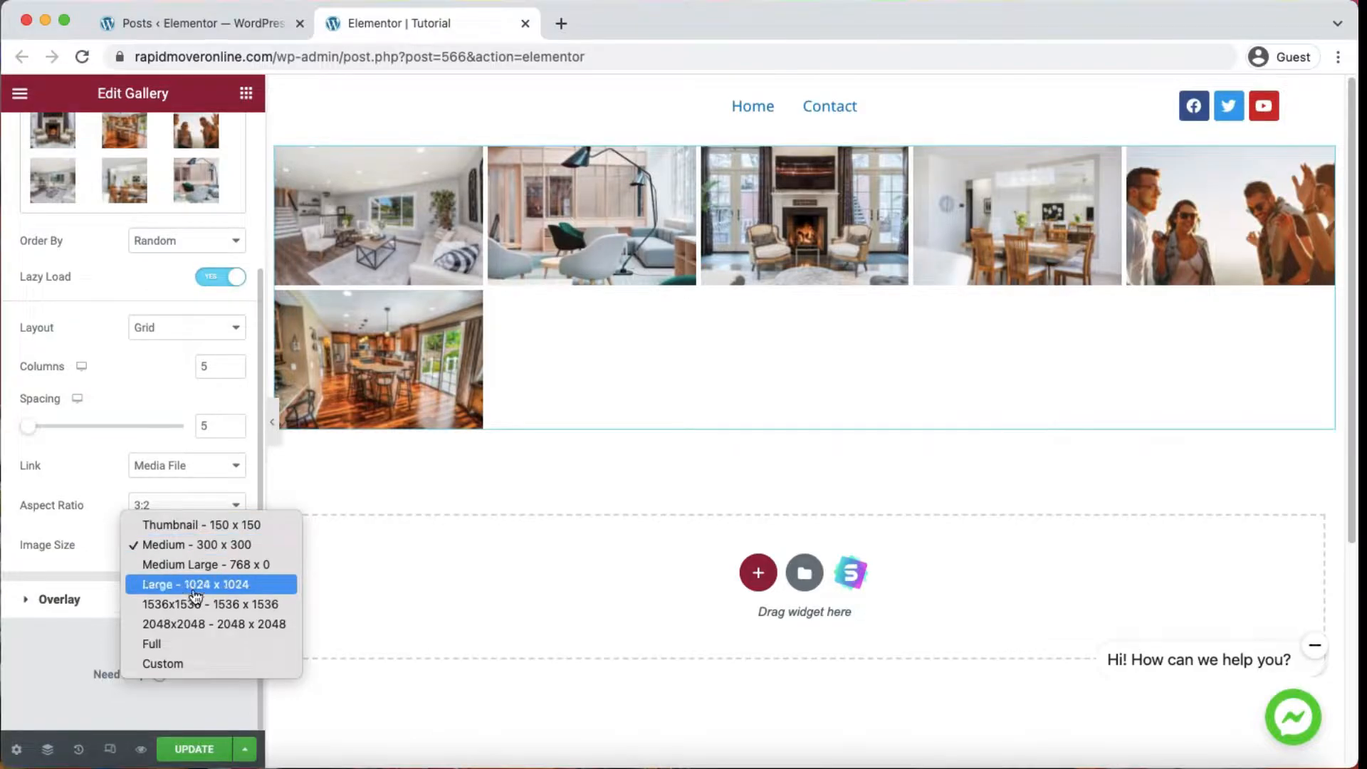
left_click(191, 644)
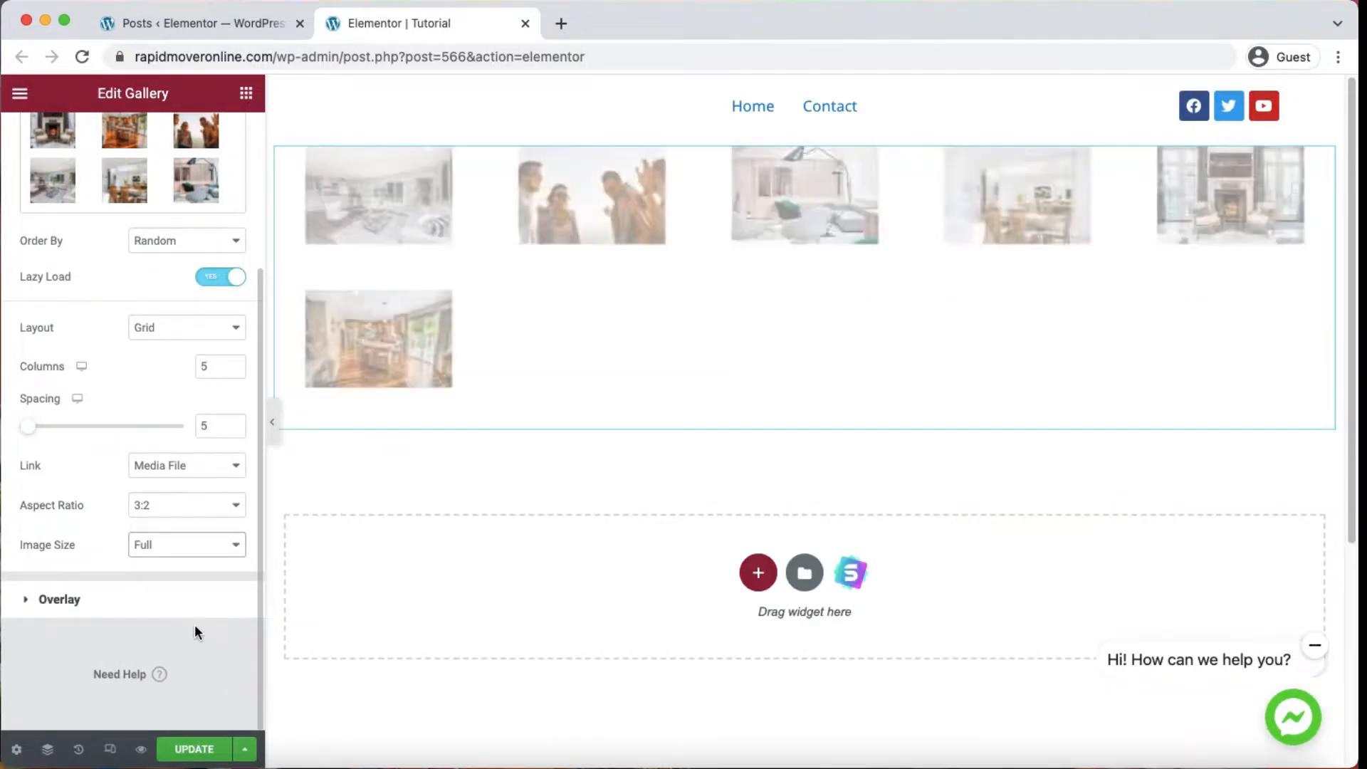
left_click(185, 550)
left_click(199, 526)
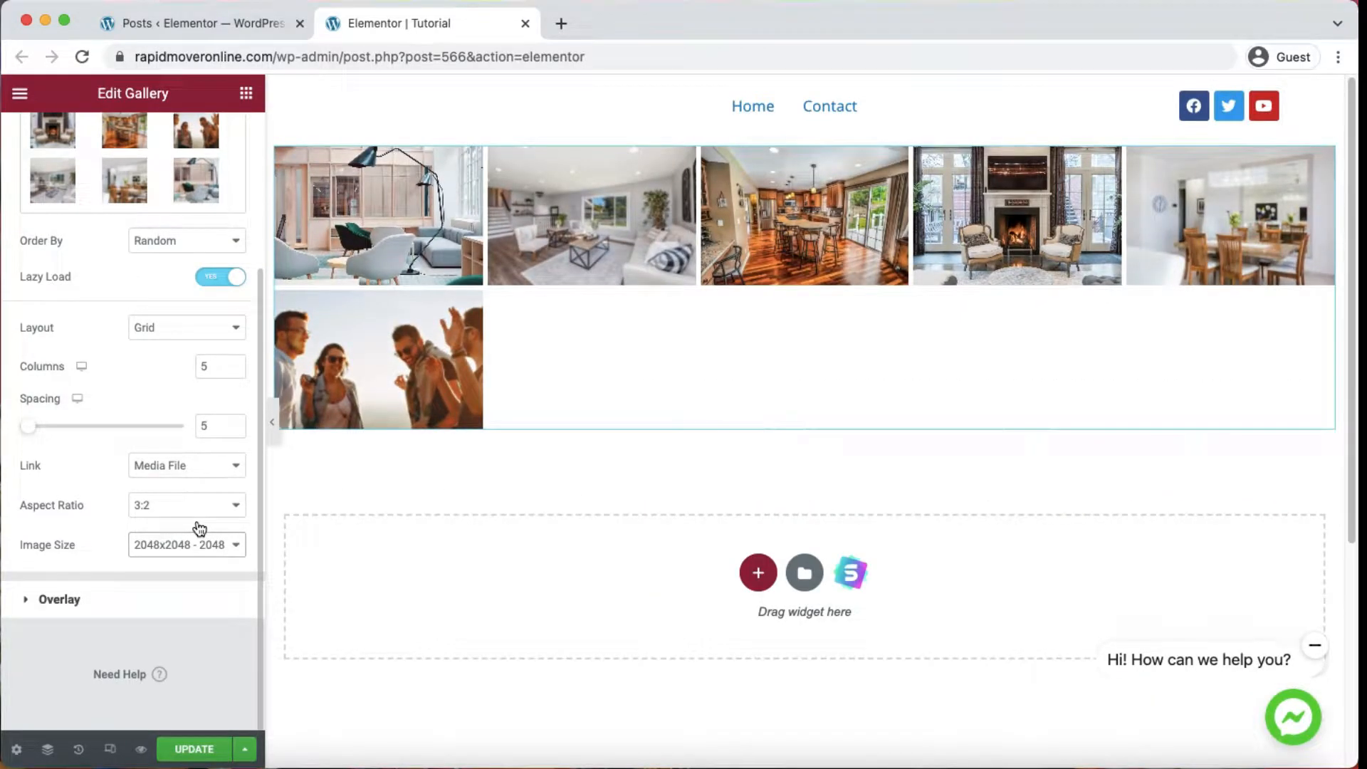
- Try the Justified gallery layout with the image size set to Full, and return the layout to Grid
left_click(195, 327)
left_click(193, 349)
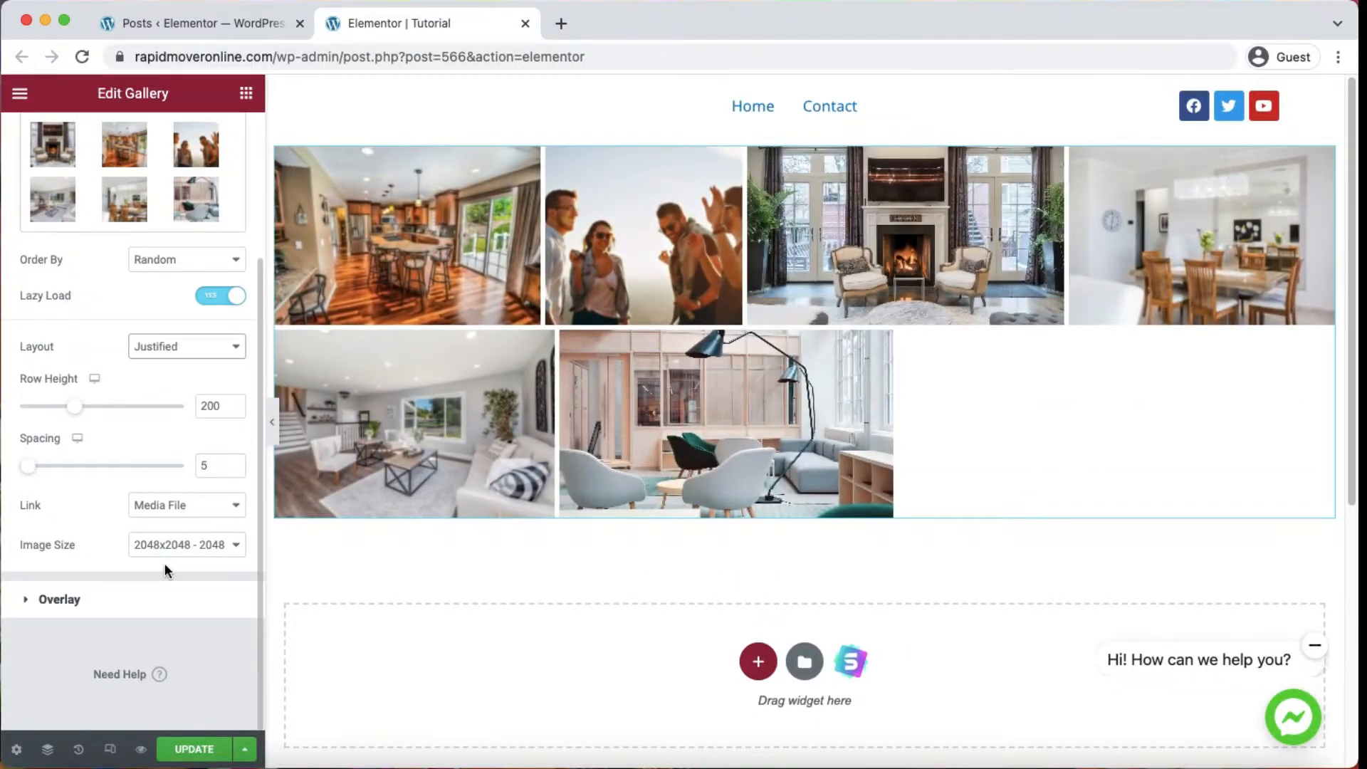
left_click(172, 550)
left_click(168, 564)
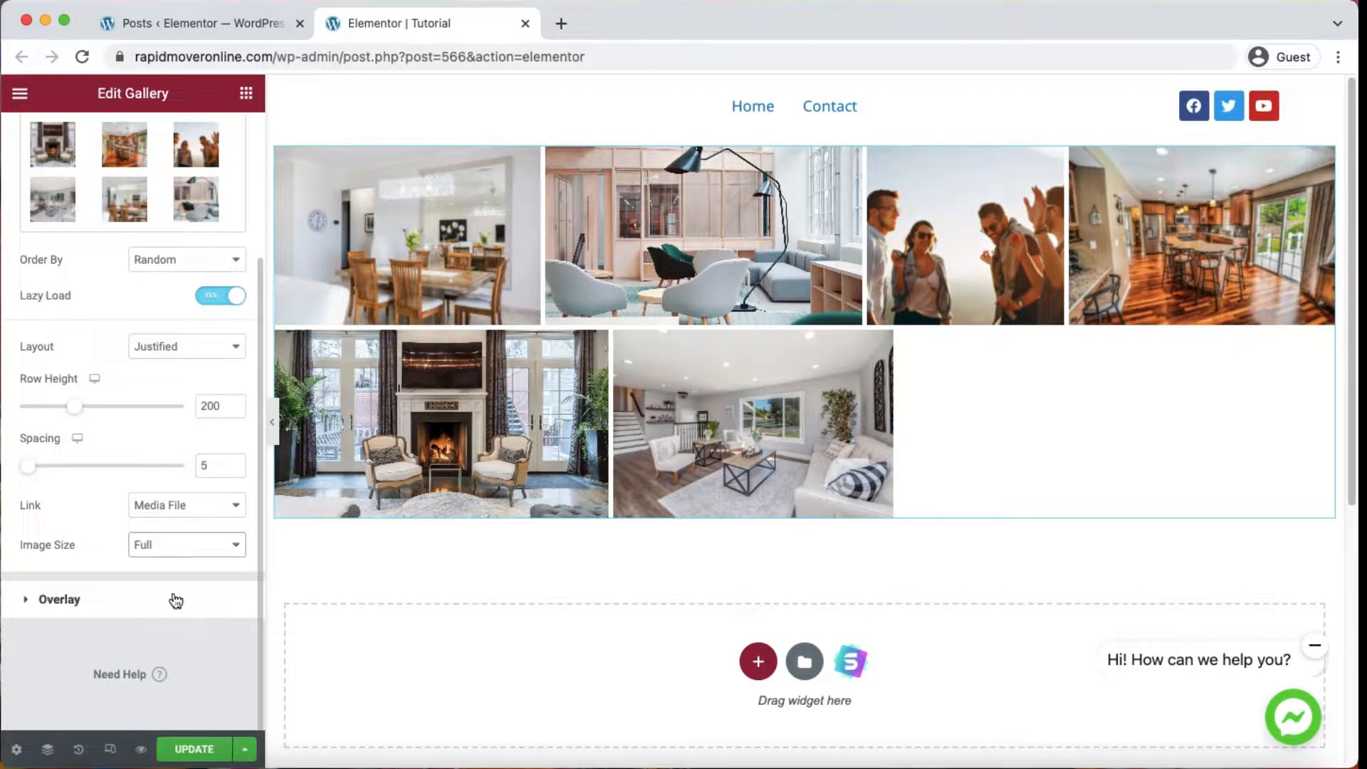
left_click(176, 340)
left_click(177, 325)
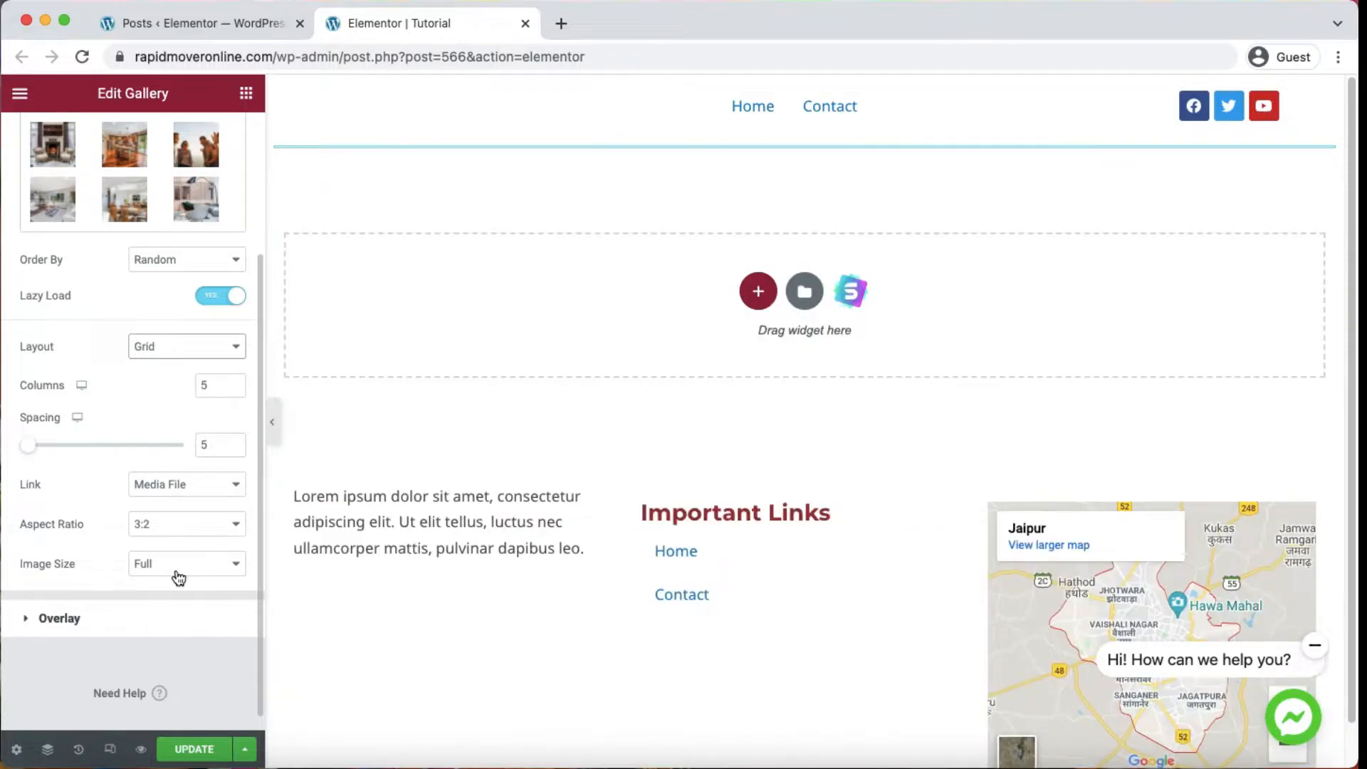
- Open the gallery's overlay settings and turn off the overlay background
scroll(128, 594, "up", 4)
left_click(84, 195)
left_click(85, 246)
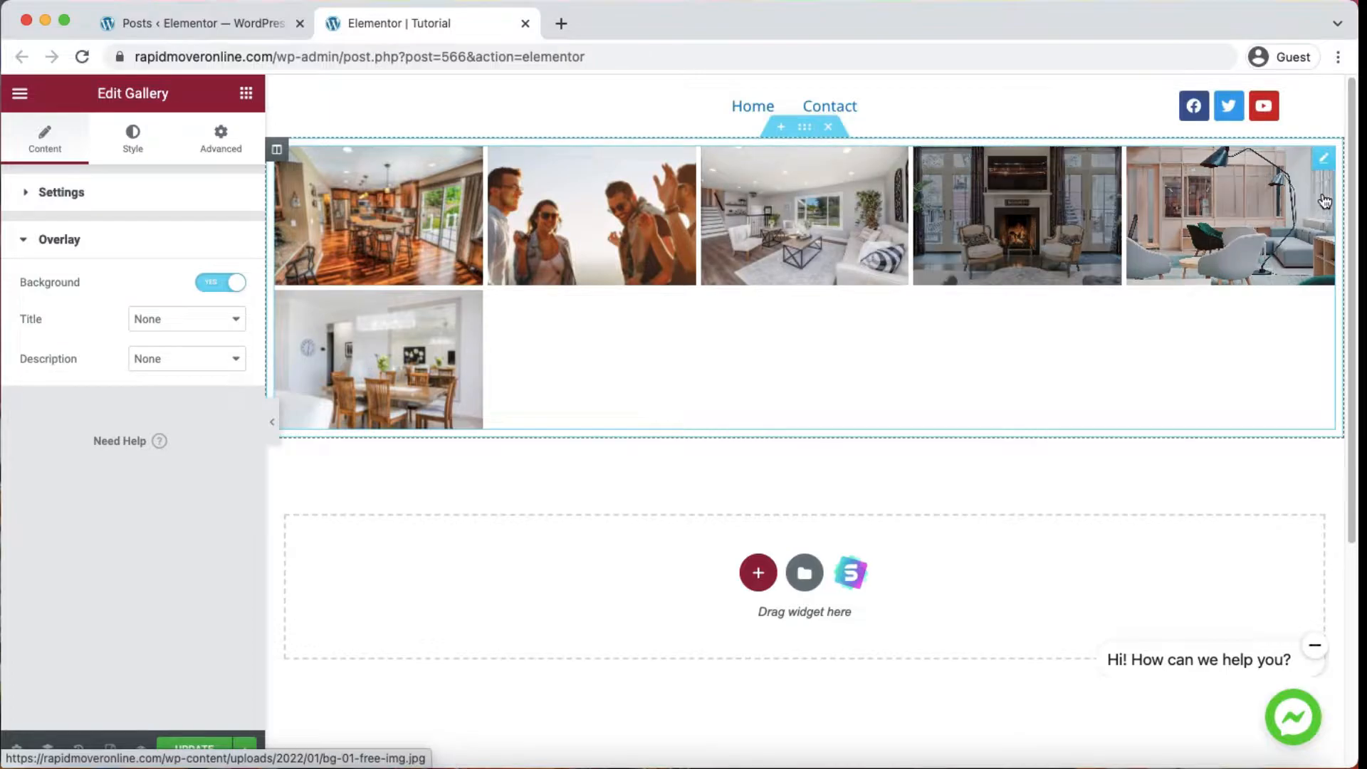
left_click(199, 288)
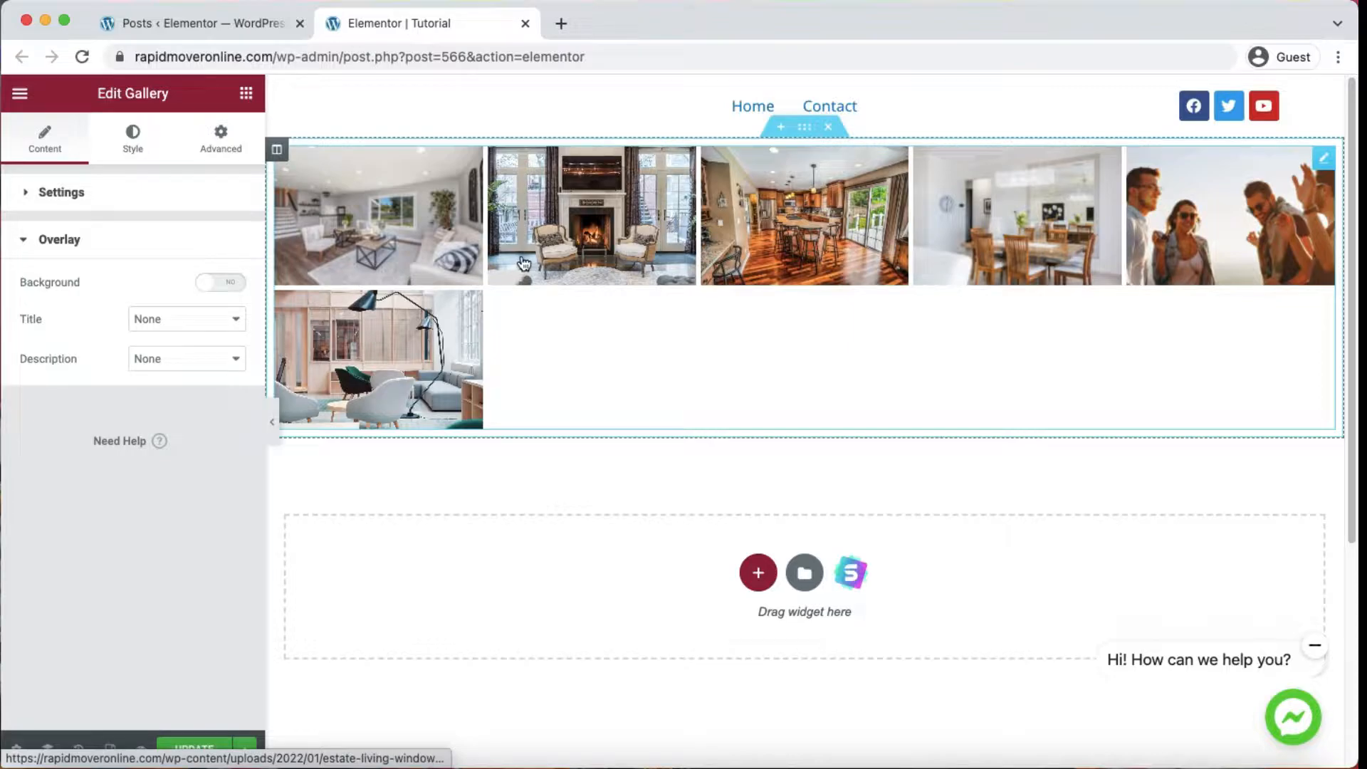
- Set the overlay title to show each image's Title, and turn the overlay background back on
left_click(180, 319)
left_click(191, 319)
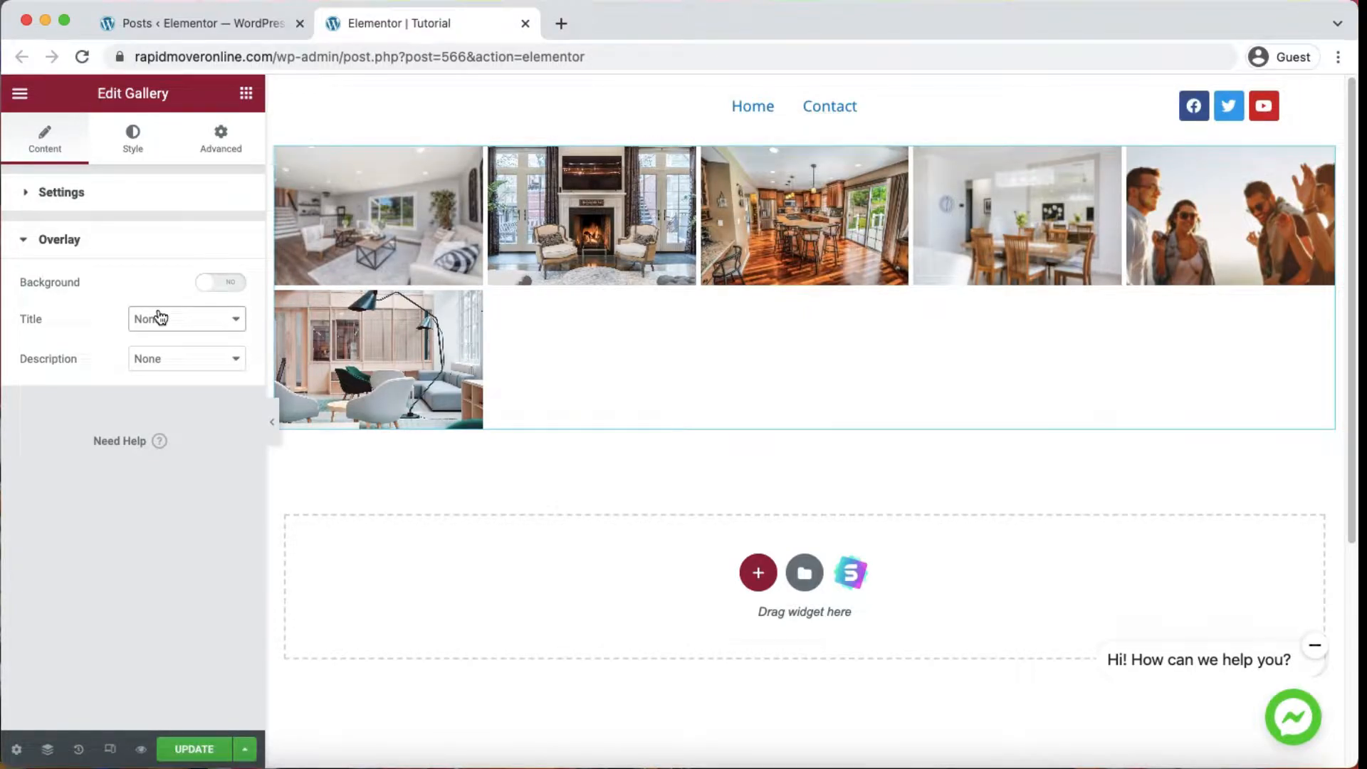
left_click(193, 326)
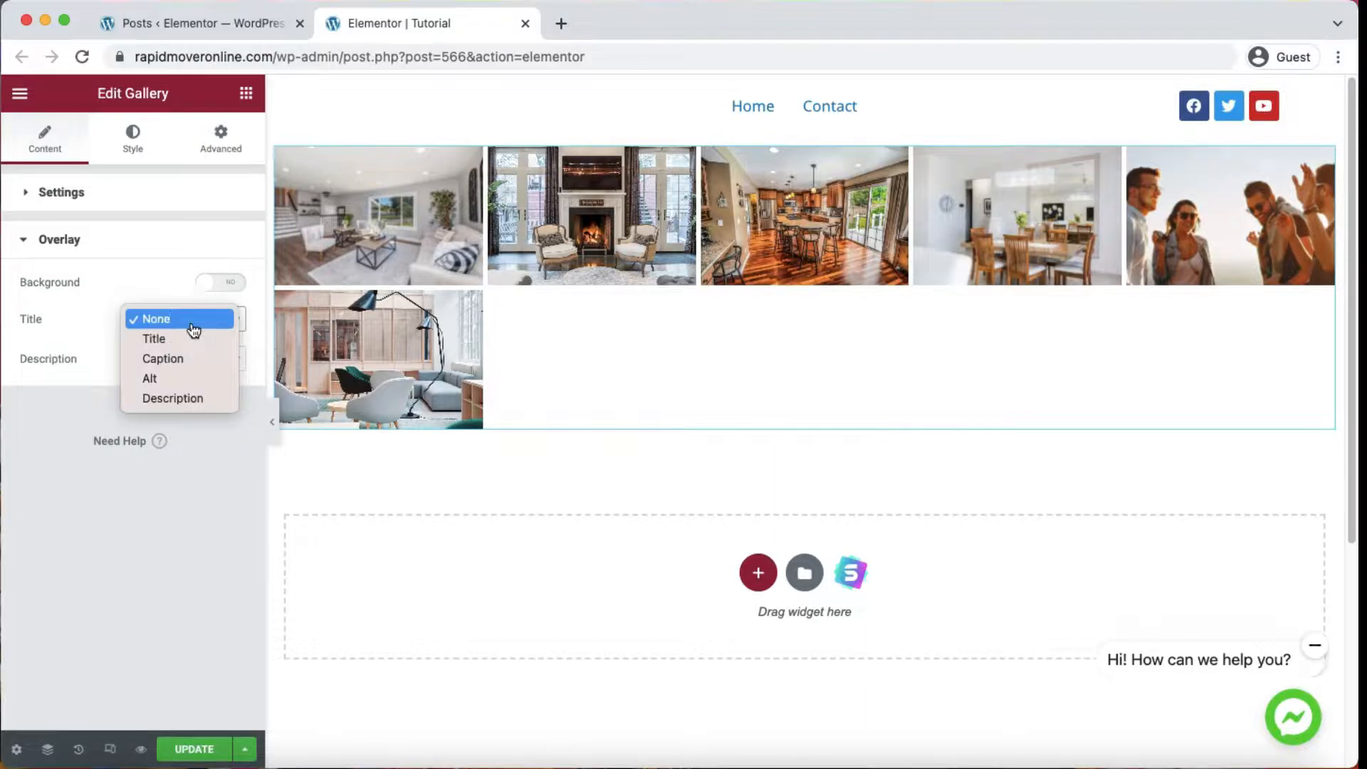
left_click(190, 339)
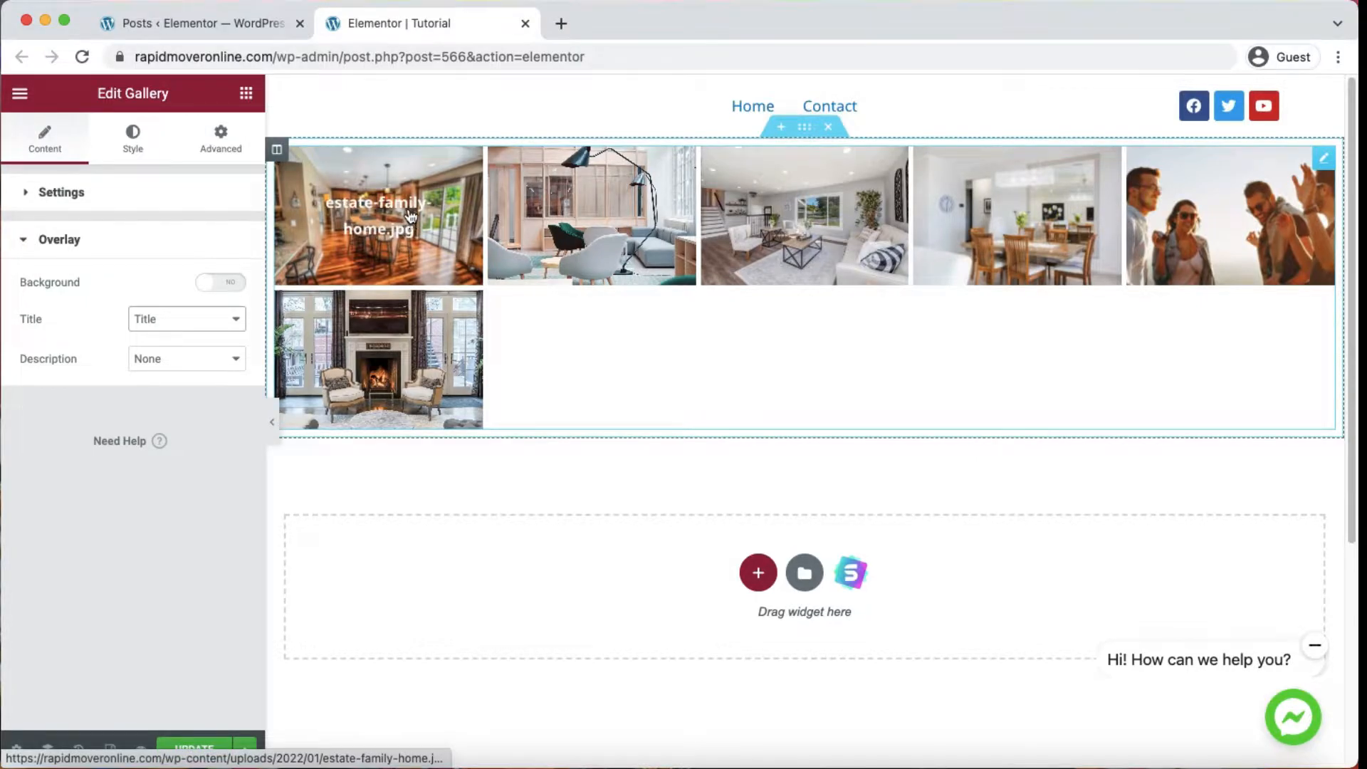
left_click(234, 282)
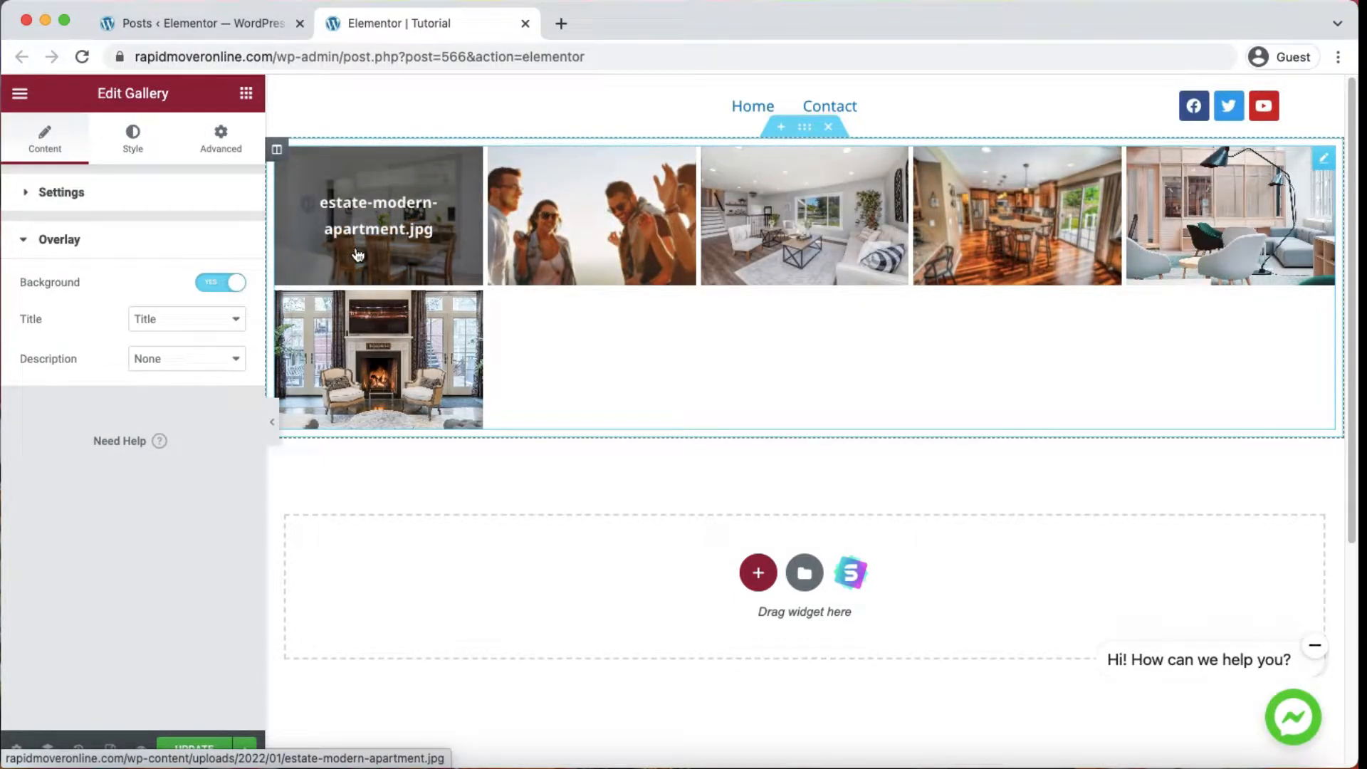
- Try Description as the source of the overlay title, and reset the overlay title to None
left_click(210, 320)
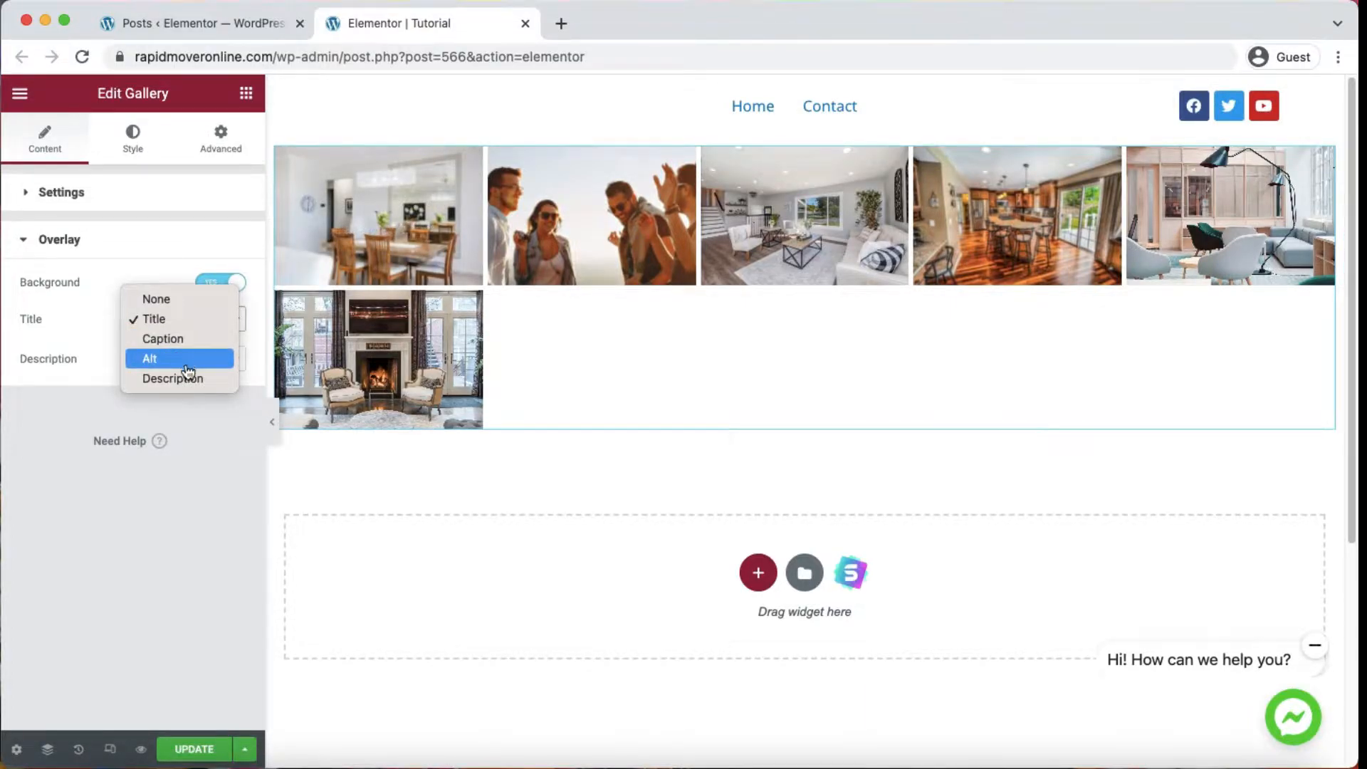
left_click(191, 388)
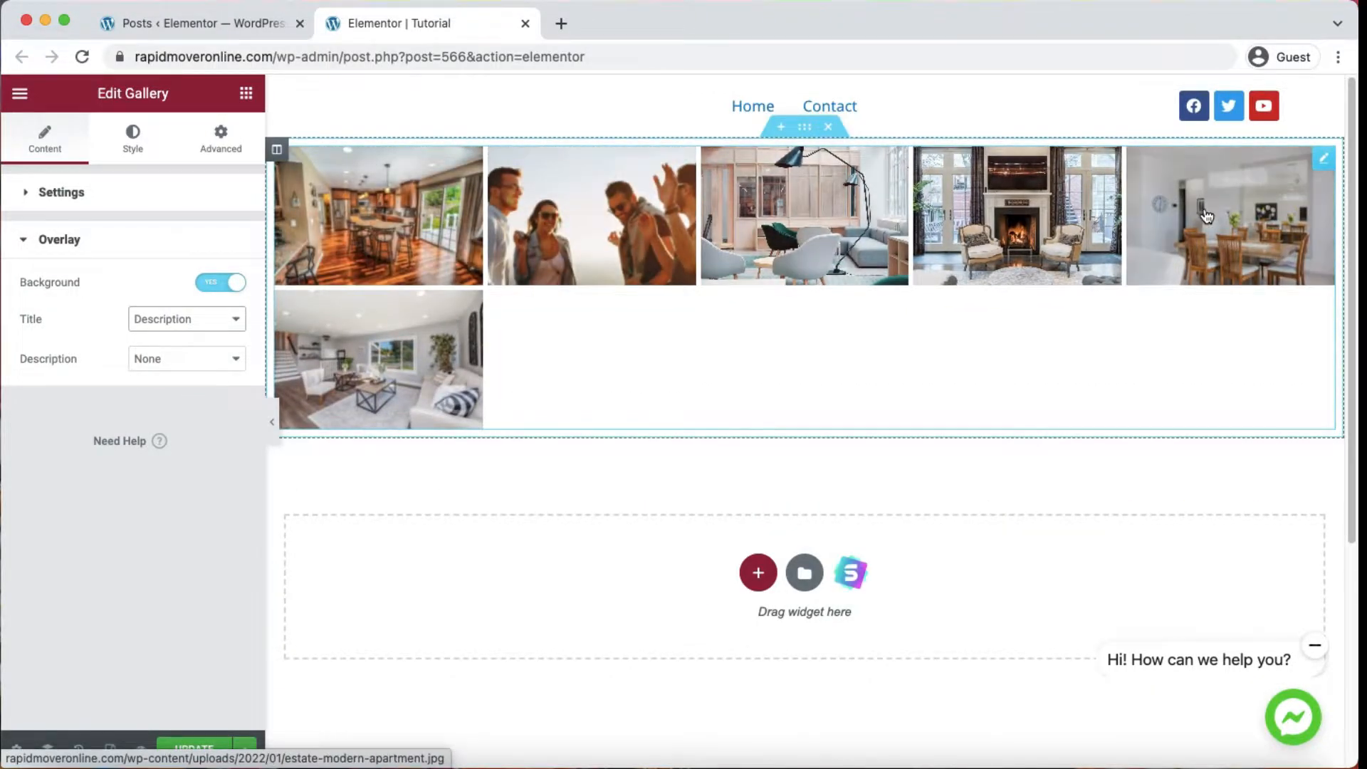
left_click(173, 360)
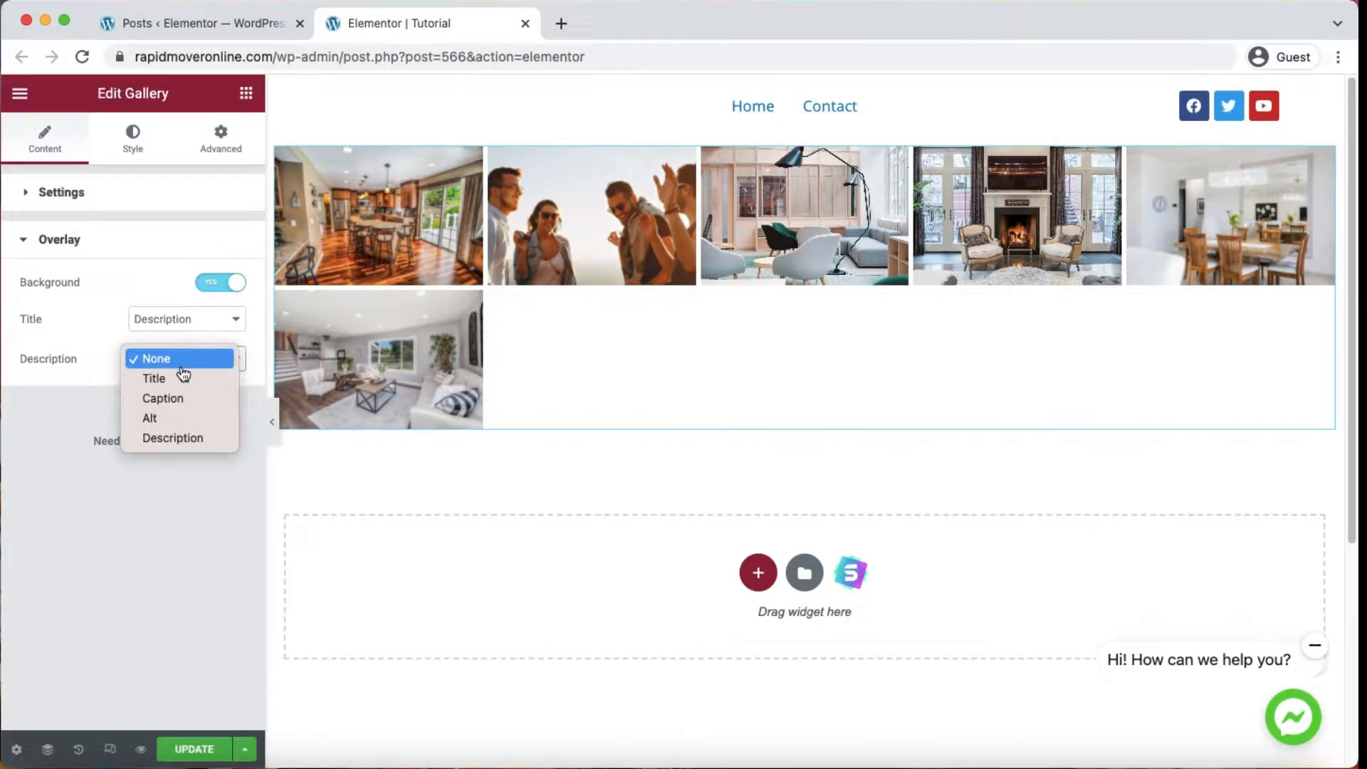
left_click(204, 330)
left_click(198, 328)
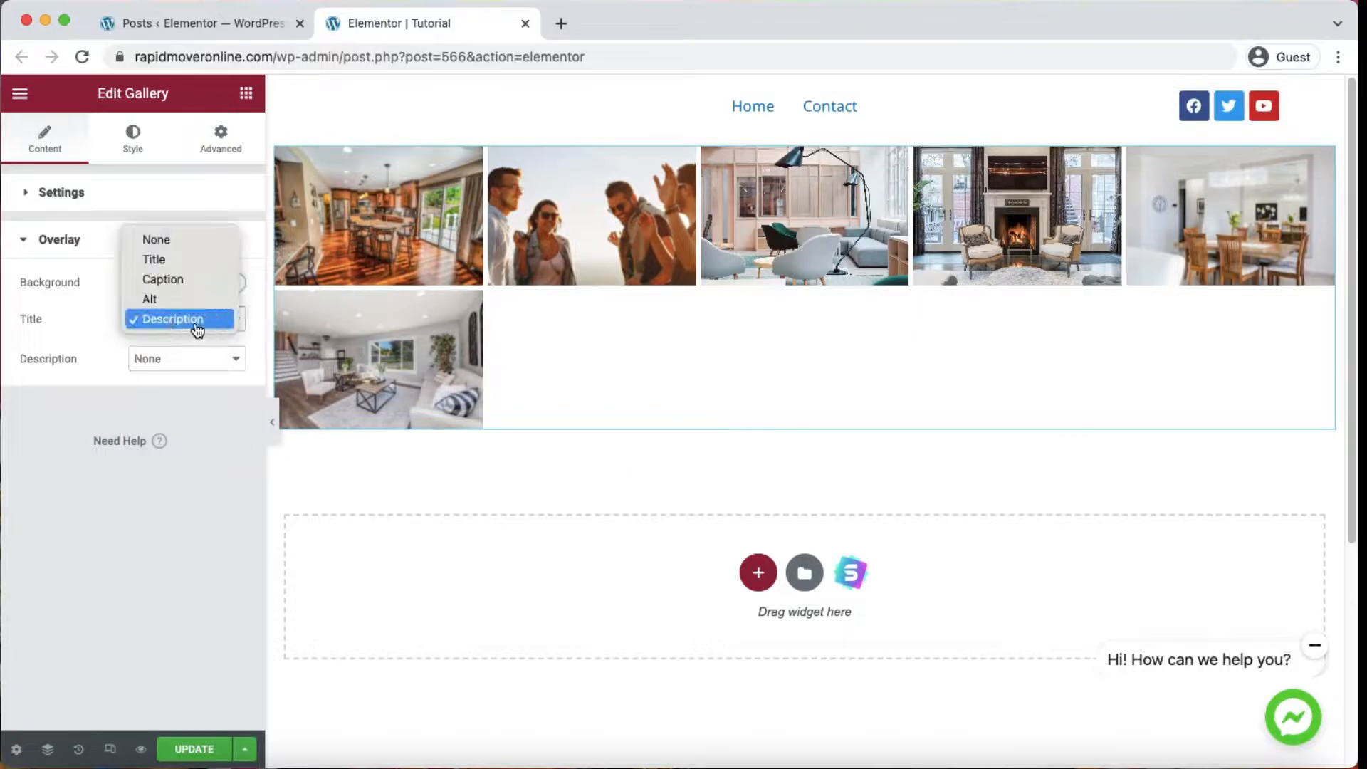
left_click(171, 240)
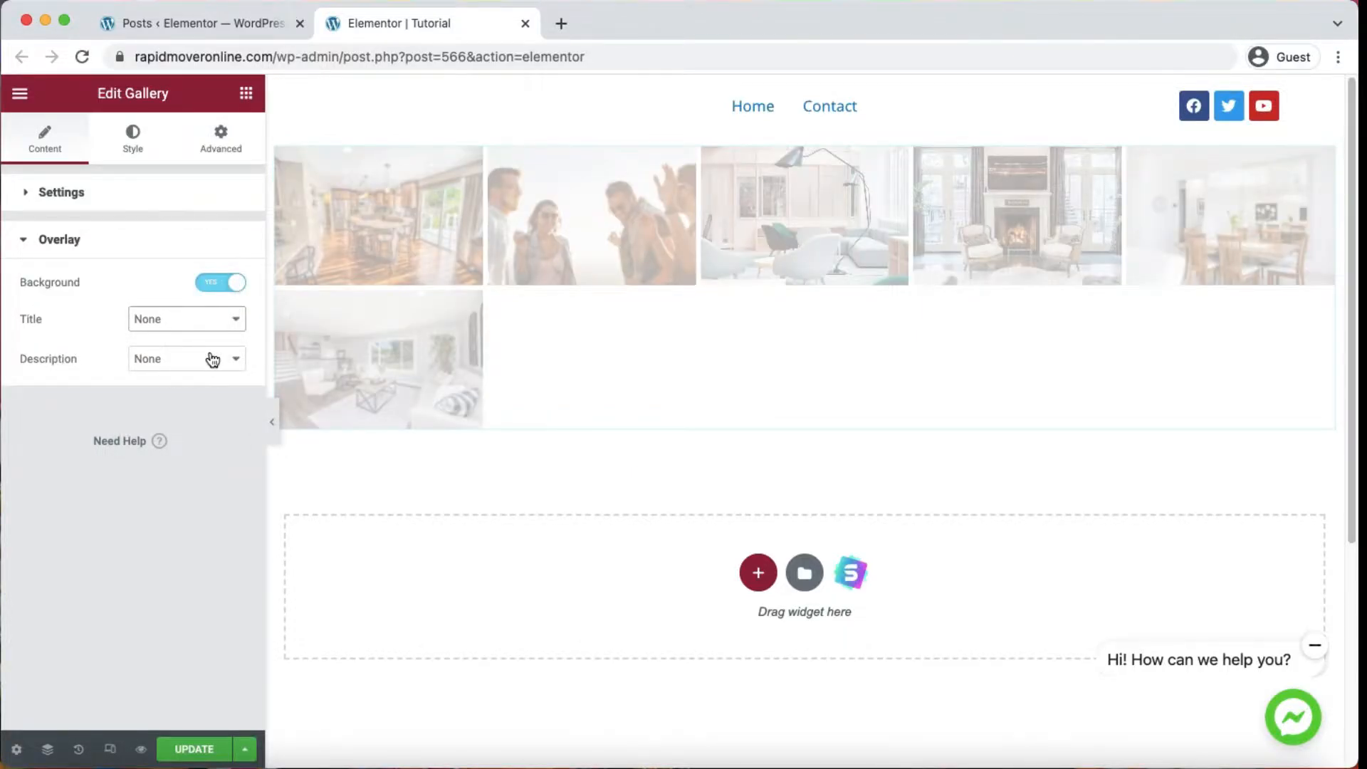
- Set the overlay description to Title and preview the overlay on several gallery images
left_click(207, 360)
left_click(186, 376)
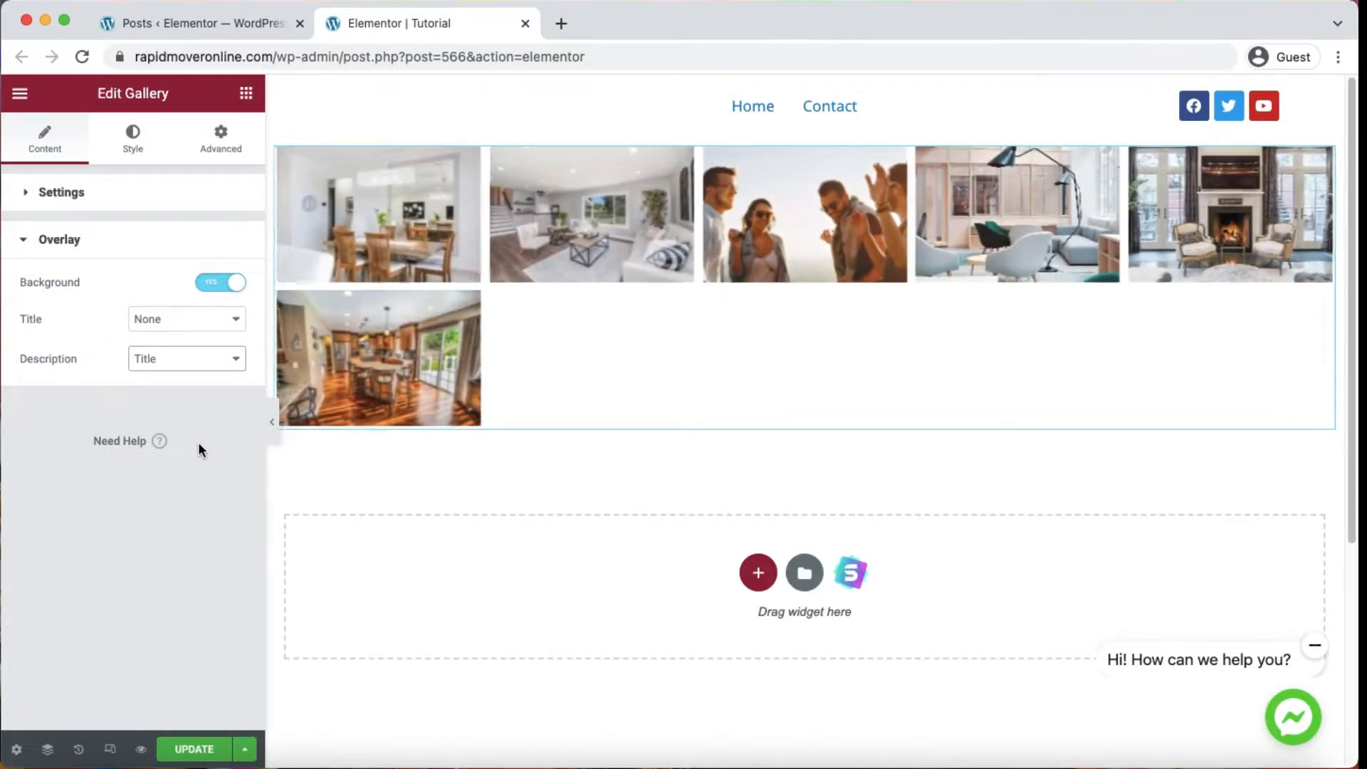
mouse_move(416, 224)
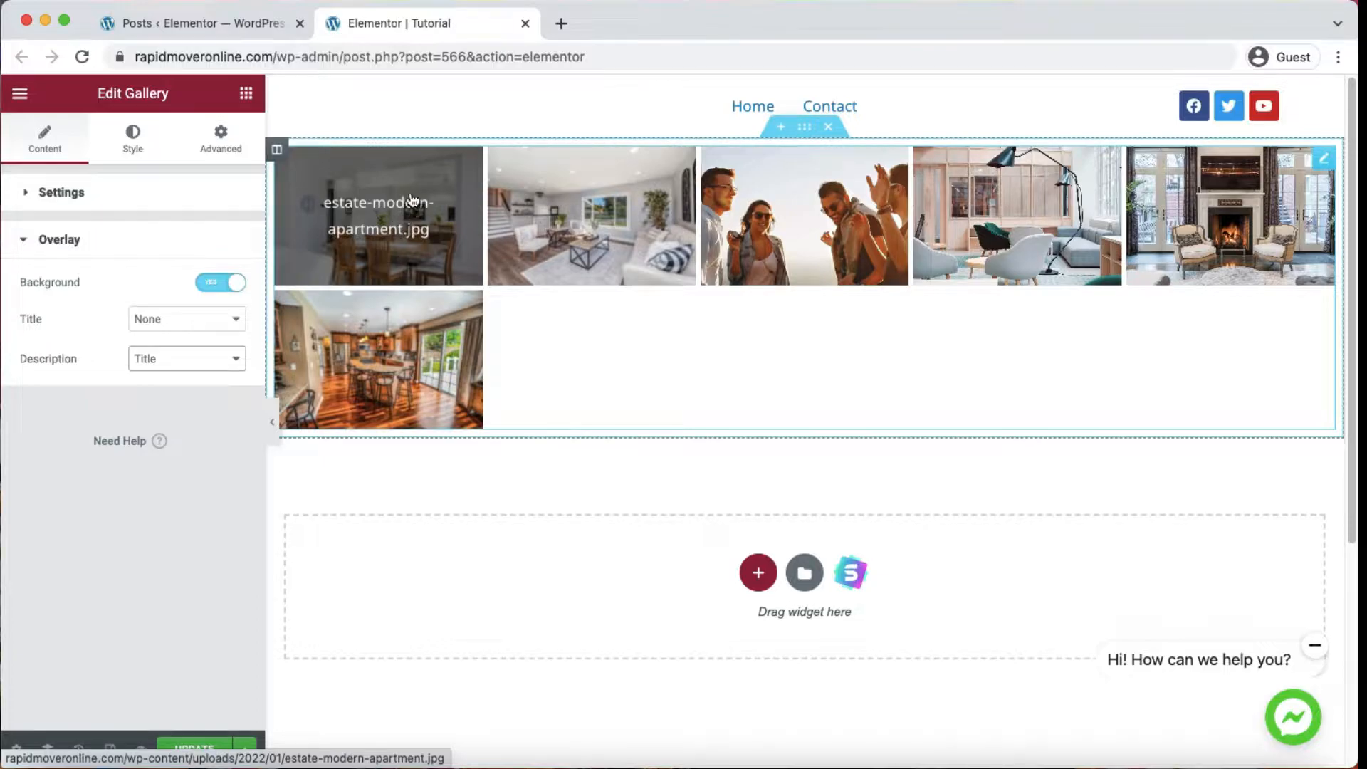
mouse_move(845, 211)
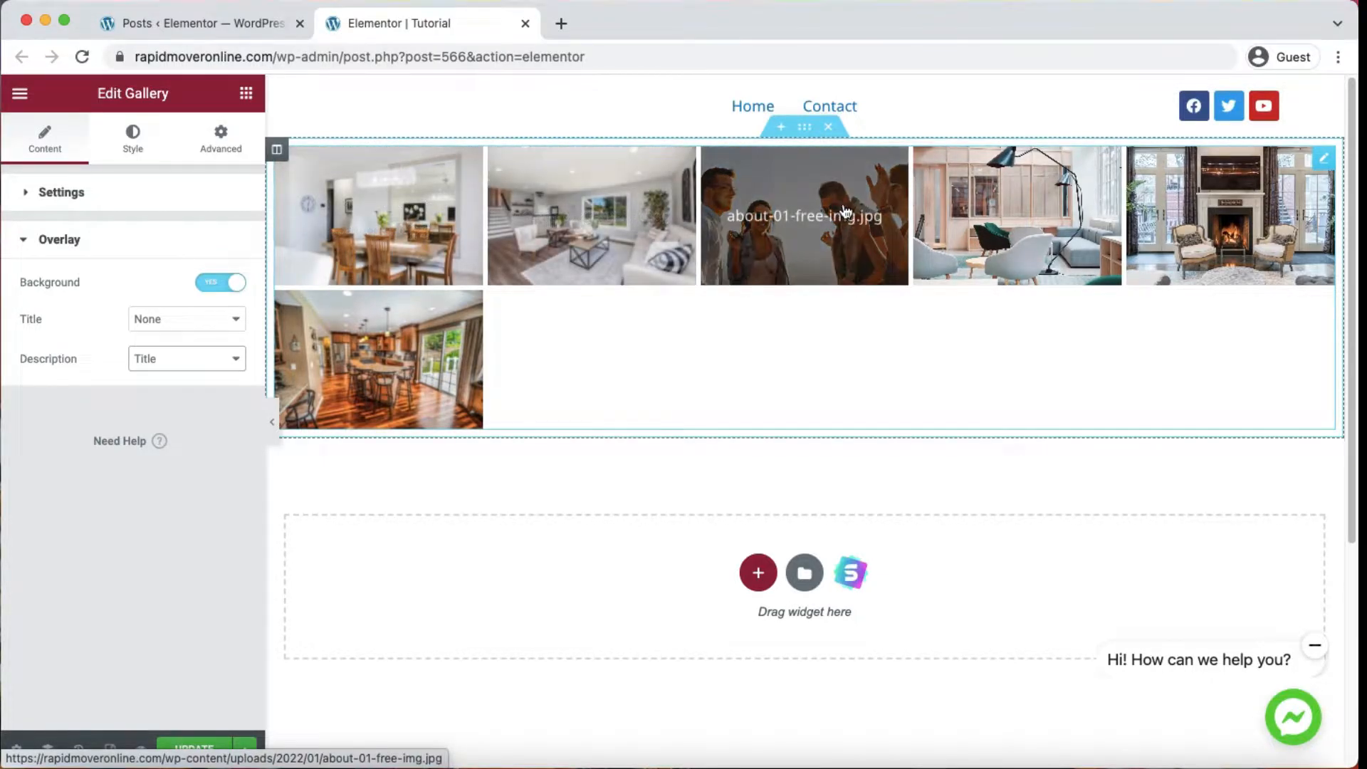
mouse_move(396, 387)
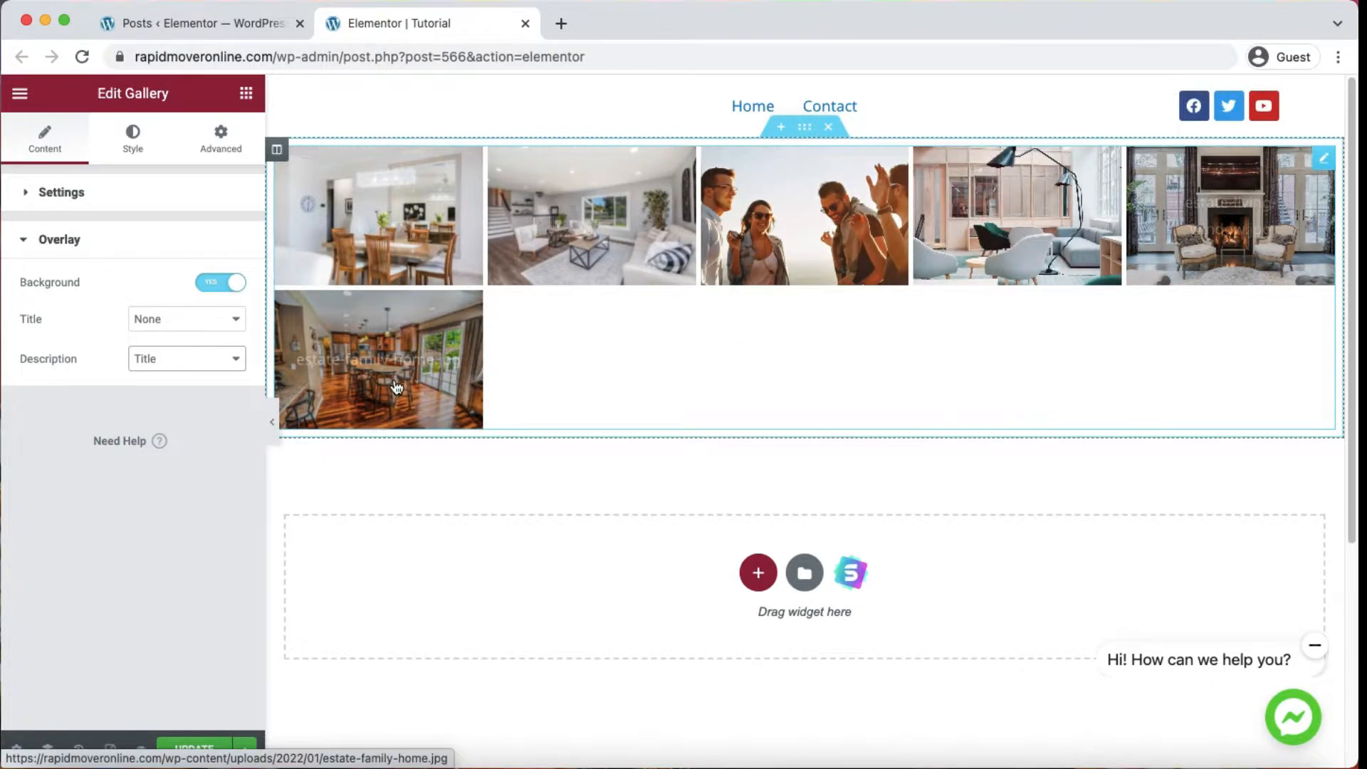
- Set the overlay description to Caption and collapse the overlay settings
left_click(183, 359)
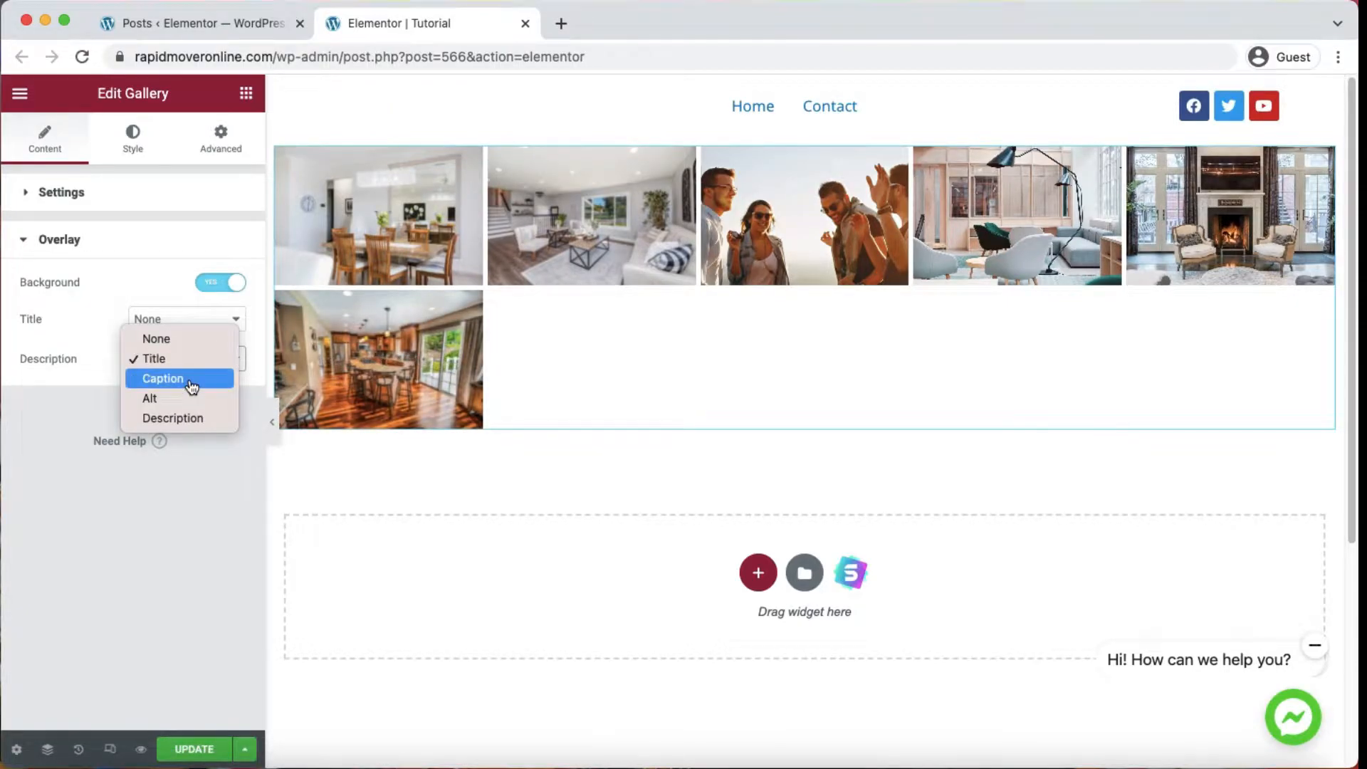
left_click(190, 379)
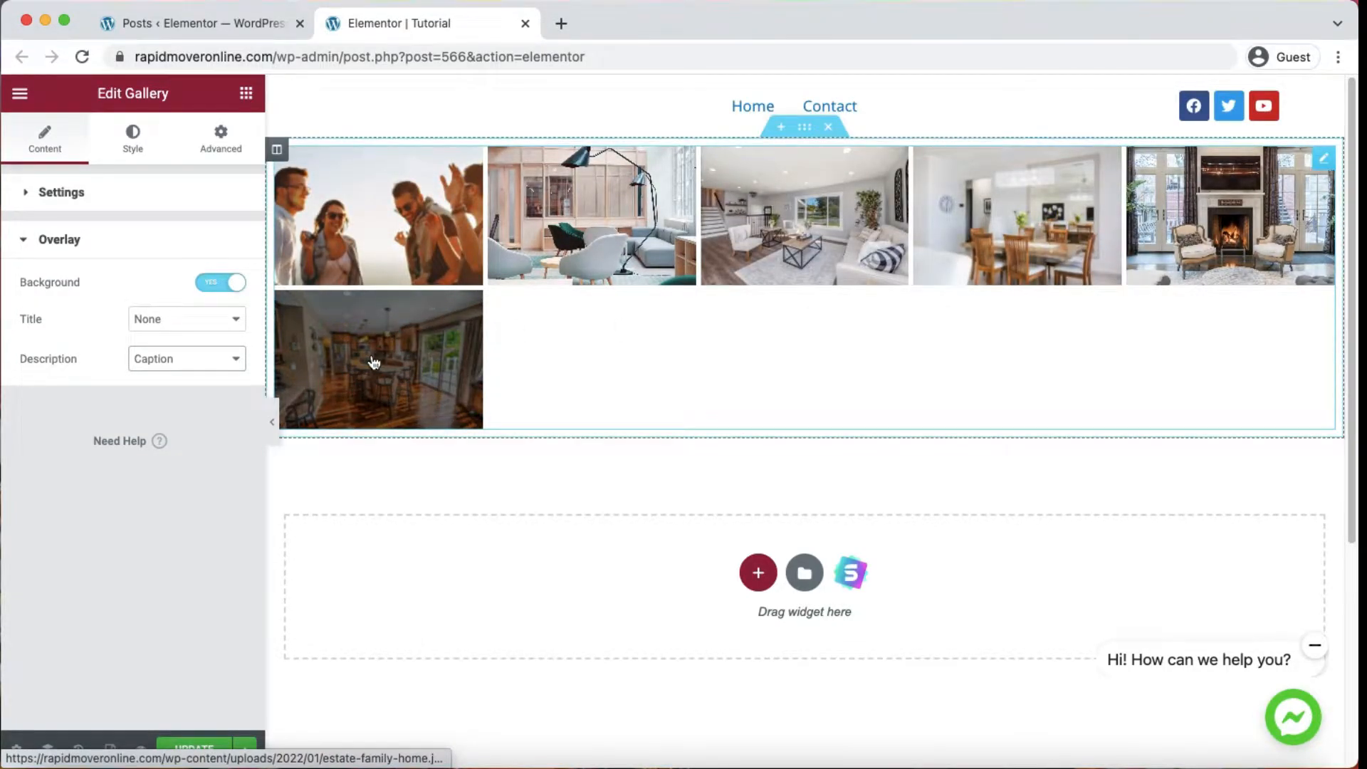
left_click(127, 243)
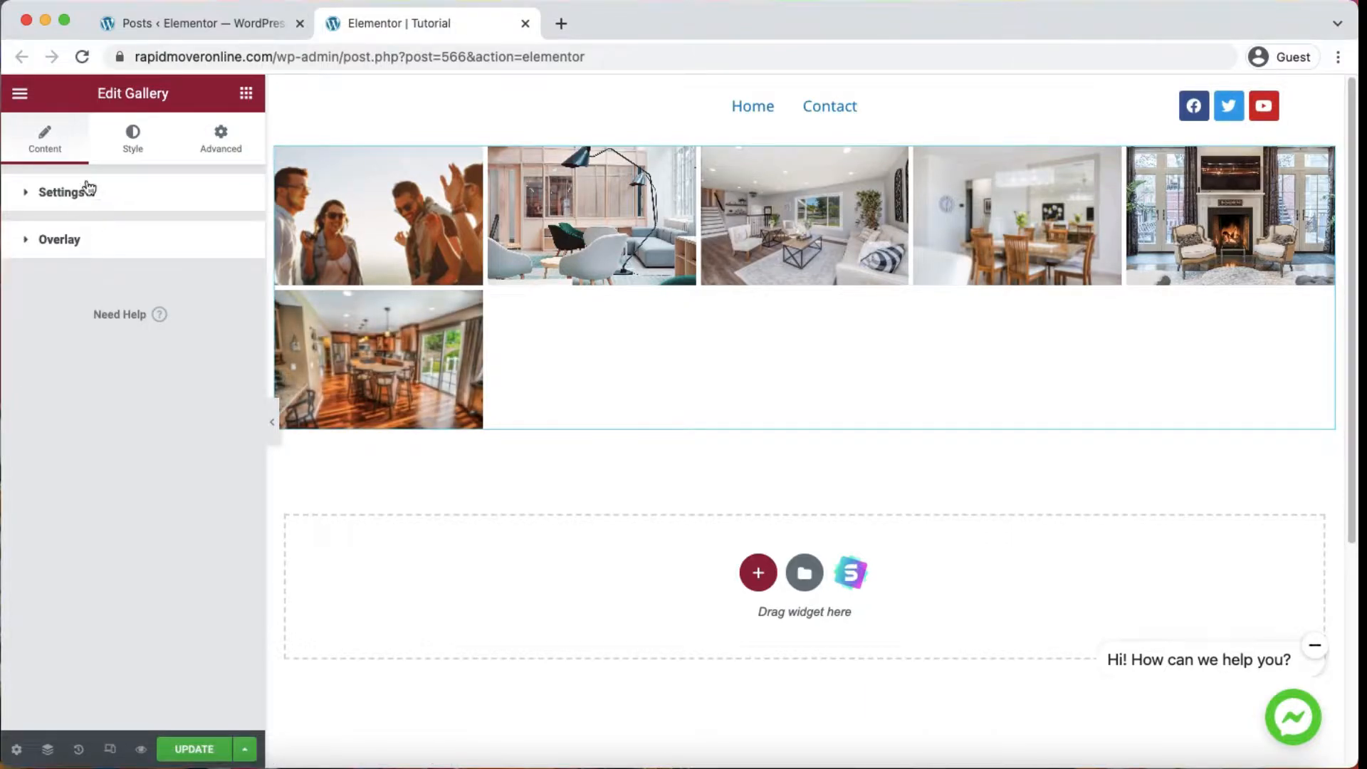
- In the gallery's image style settings, set the normal-state border color to black (#000000)
left_click(133, 152)
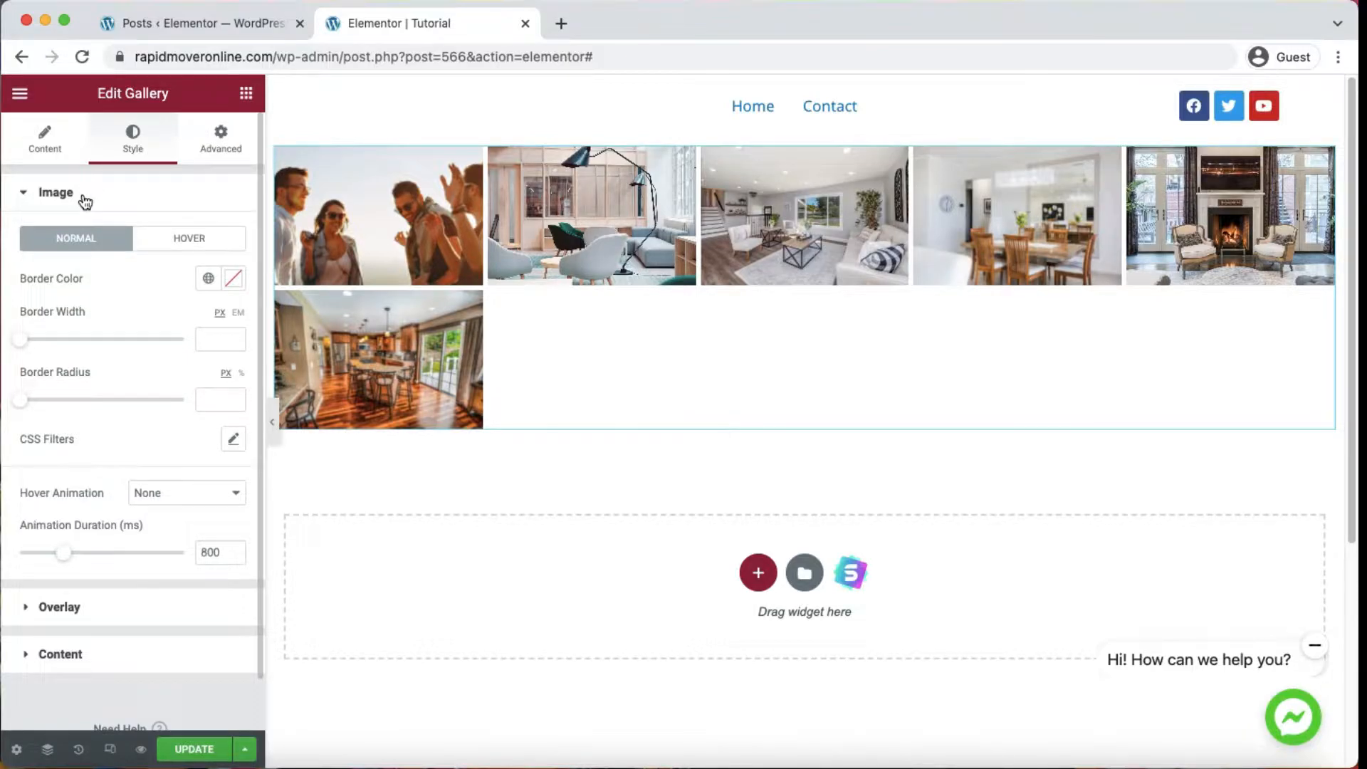
left_click(233, 278)
left_click_drag(199, 372, 362, 519)
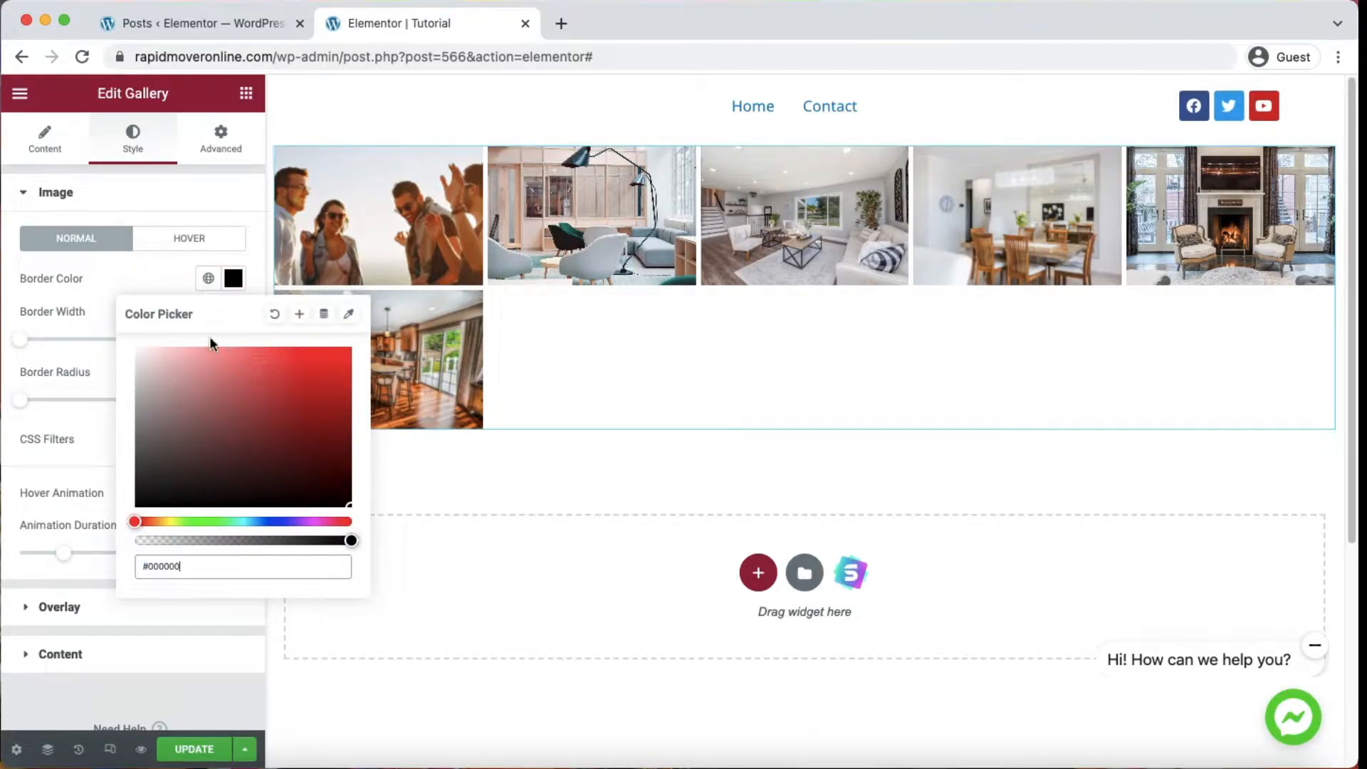
left_click(139, 288)
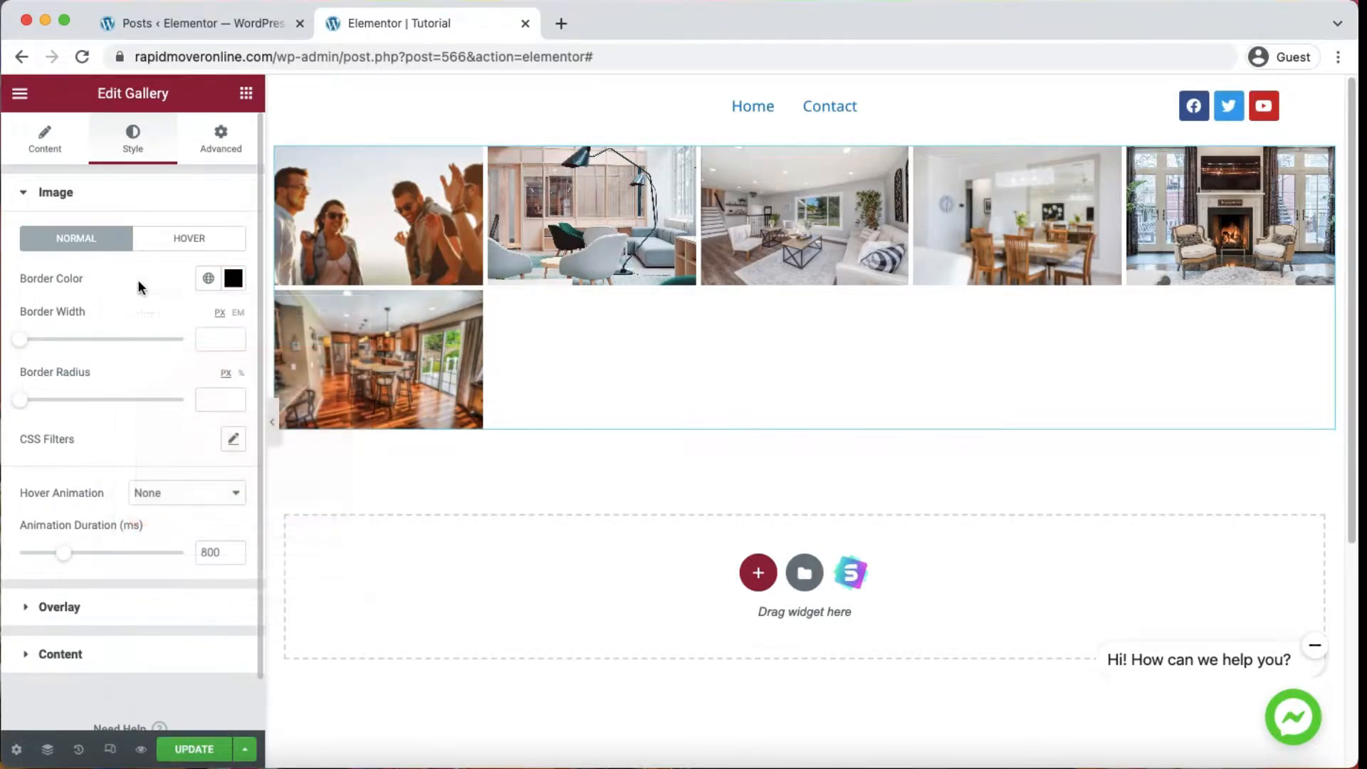
- Try border widths of 1 and 0 px on the gallery images, and raise the width to 6 px
left_click(234, 333)
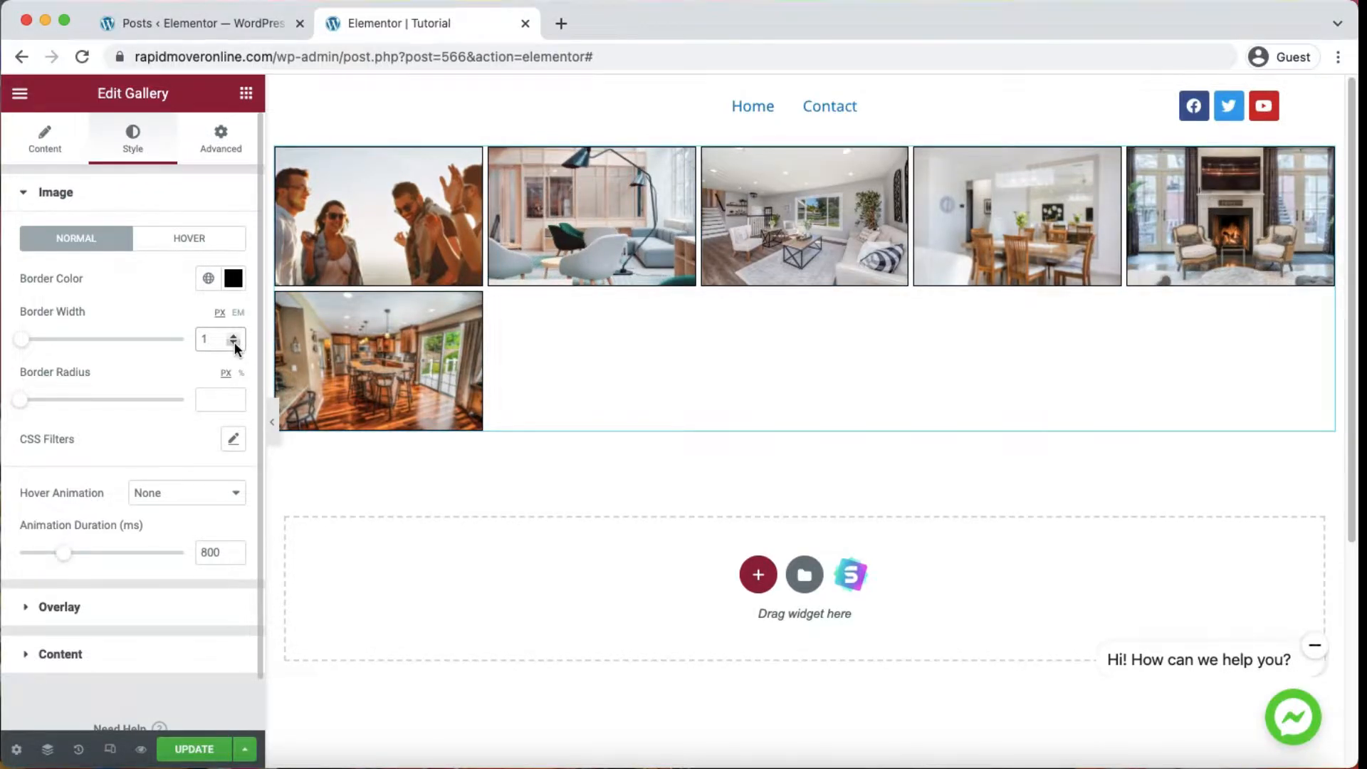
left_click(233, 343)
left_click(233, 335)
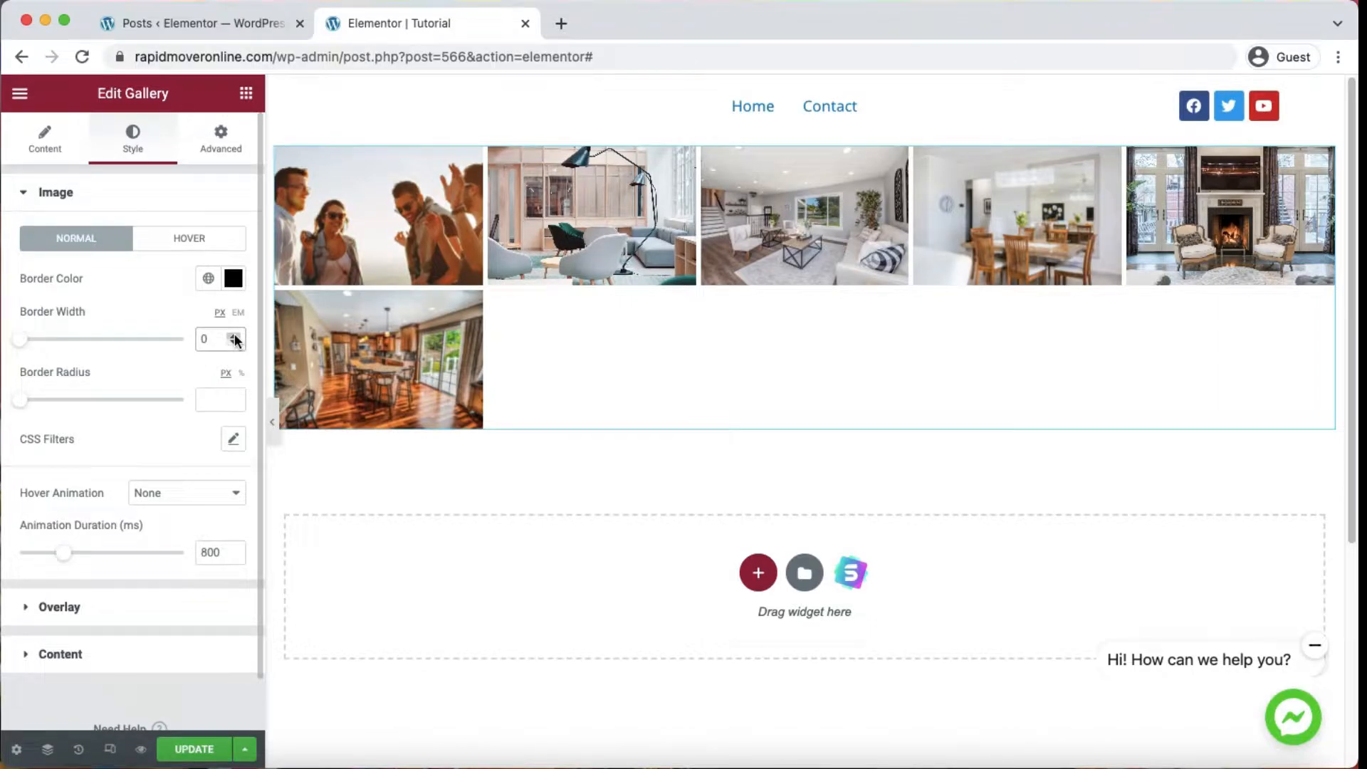
left_click(234, 336)
left_click(234, 336)
left_click(233, 336)
left_click(234, 336)
left_click(234, 343)
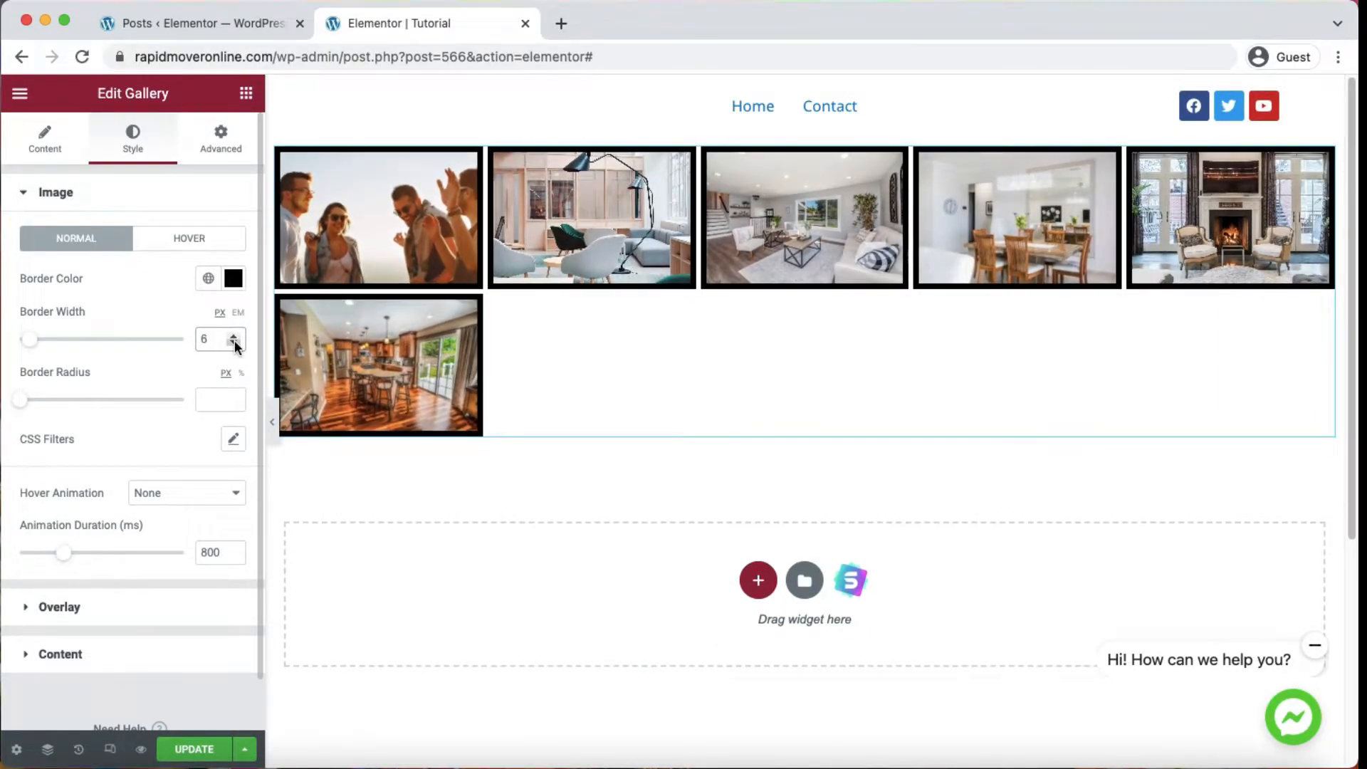
- Set the gallery images' border width to 1 px and their border radius to 19 px in the normal state
left_click(234, 343)
left_click(234, 342)
left_click(233, 341)
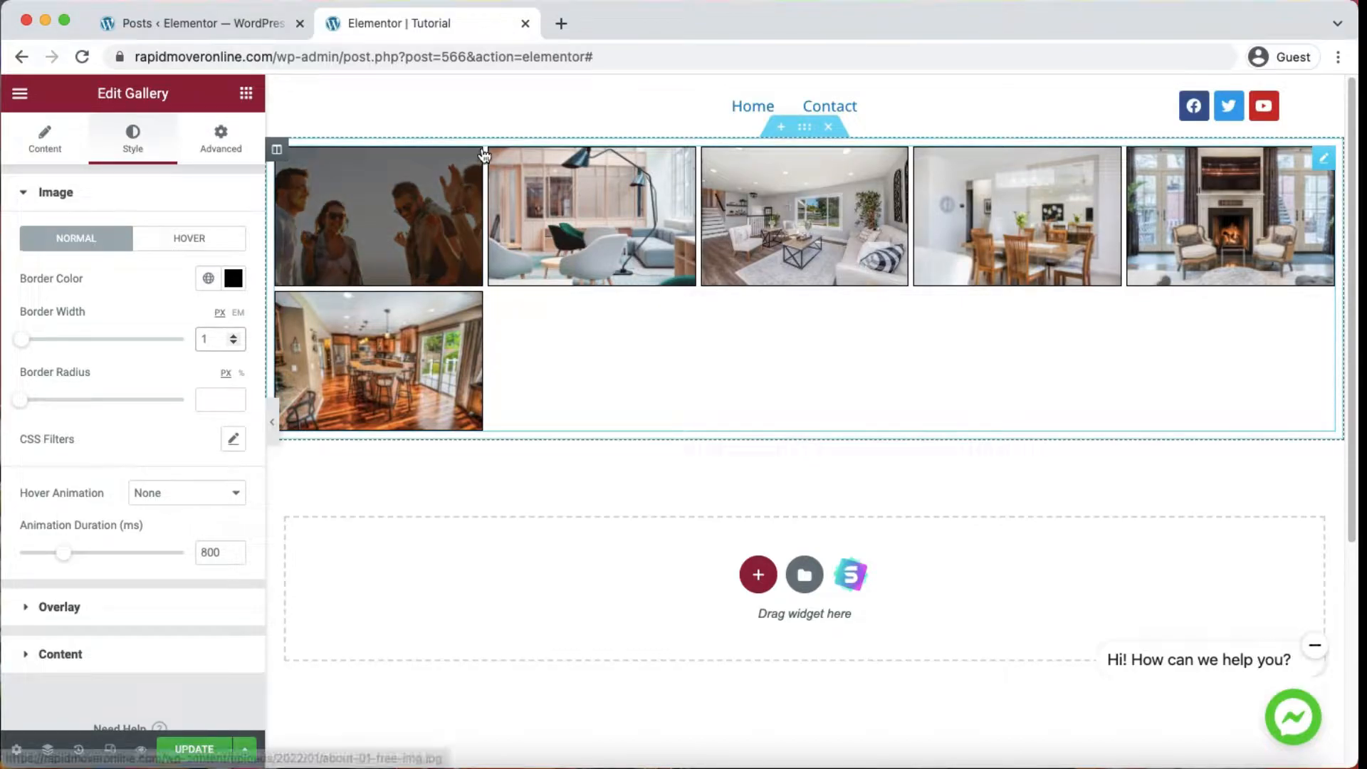
left_click(235, 397)
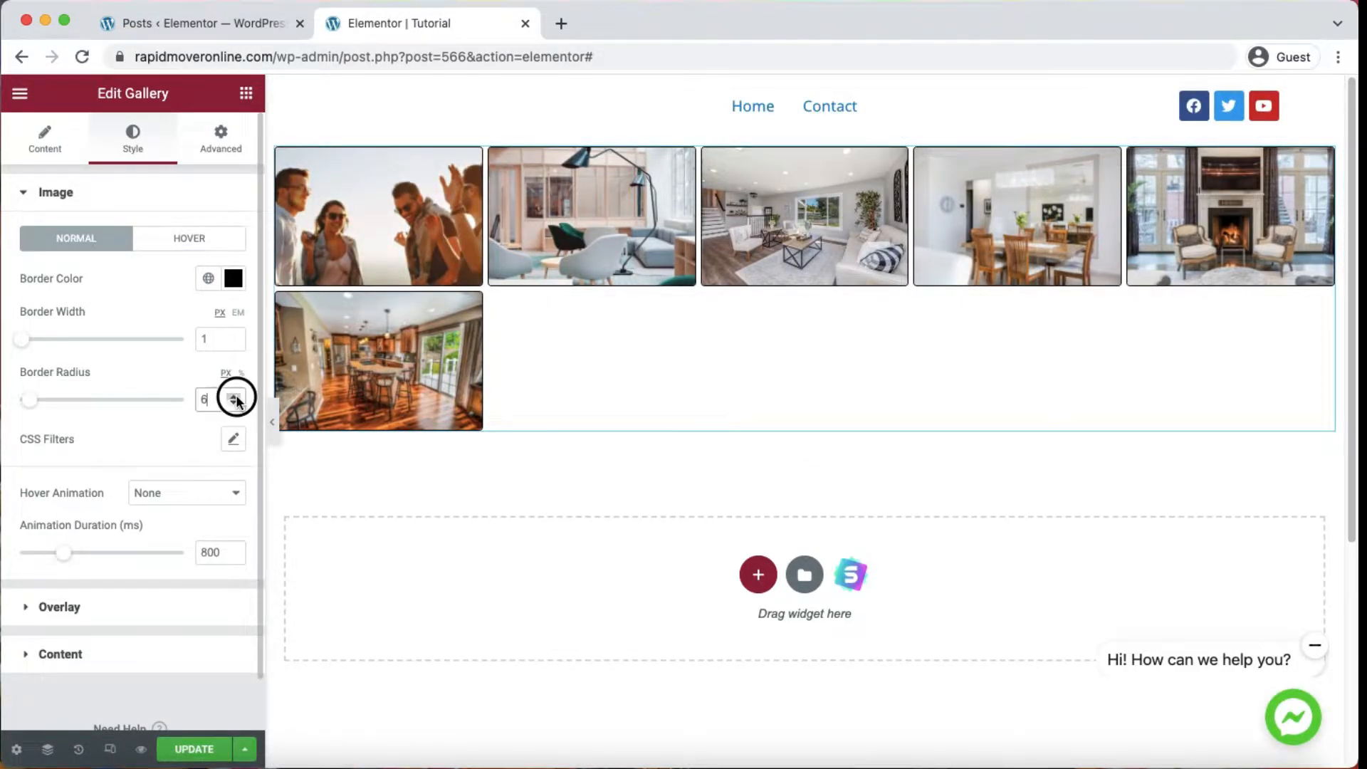
left_click(235, 396)
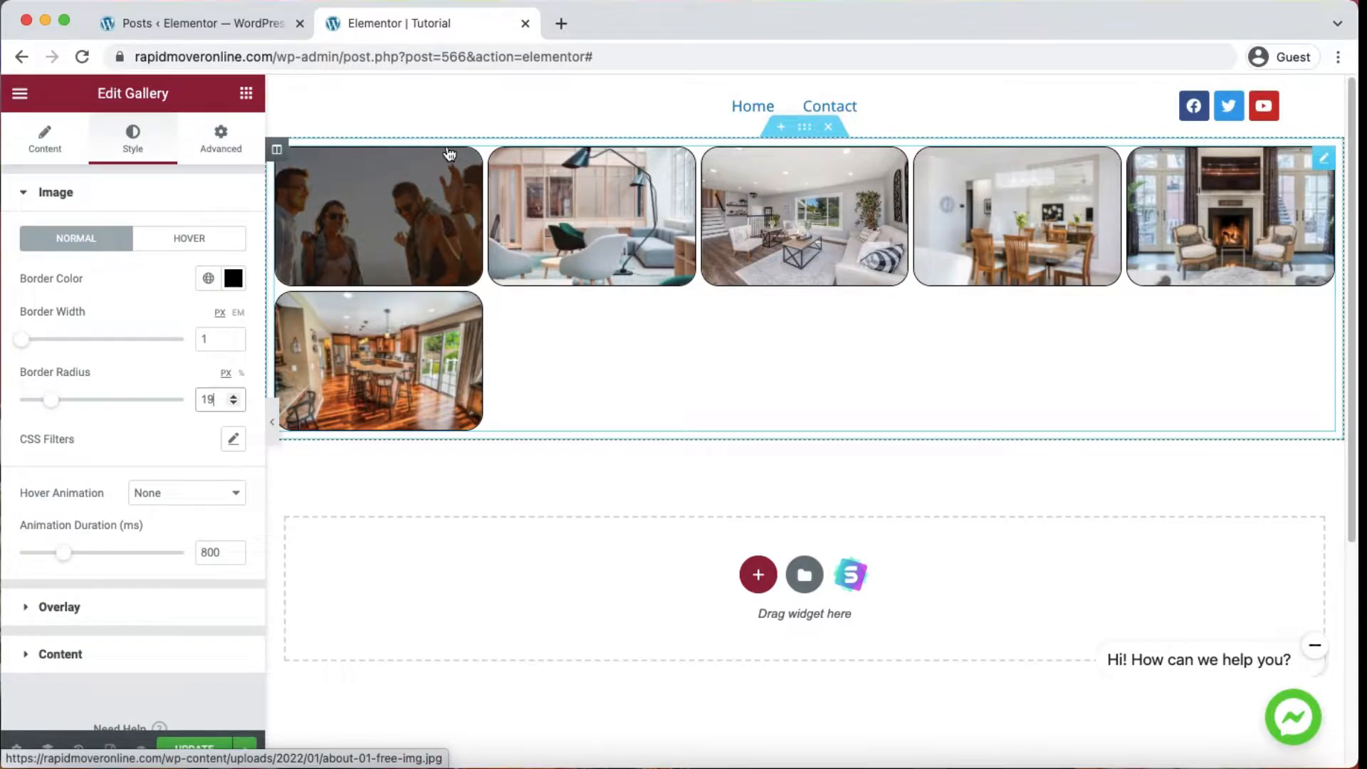
- Try the Blur adjustment in the gallery images' CSS filters and reset the filters
scroll(87, 379, "down", 2)
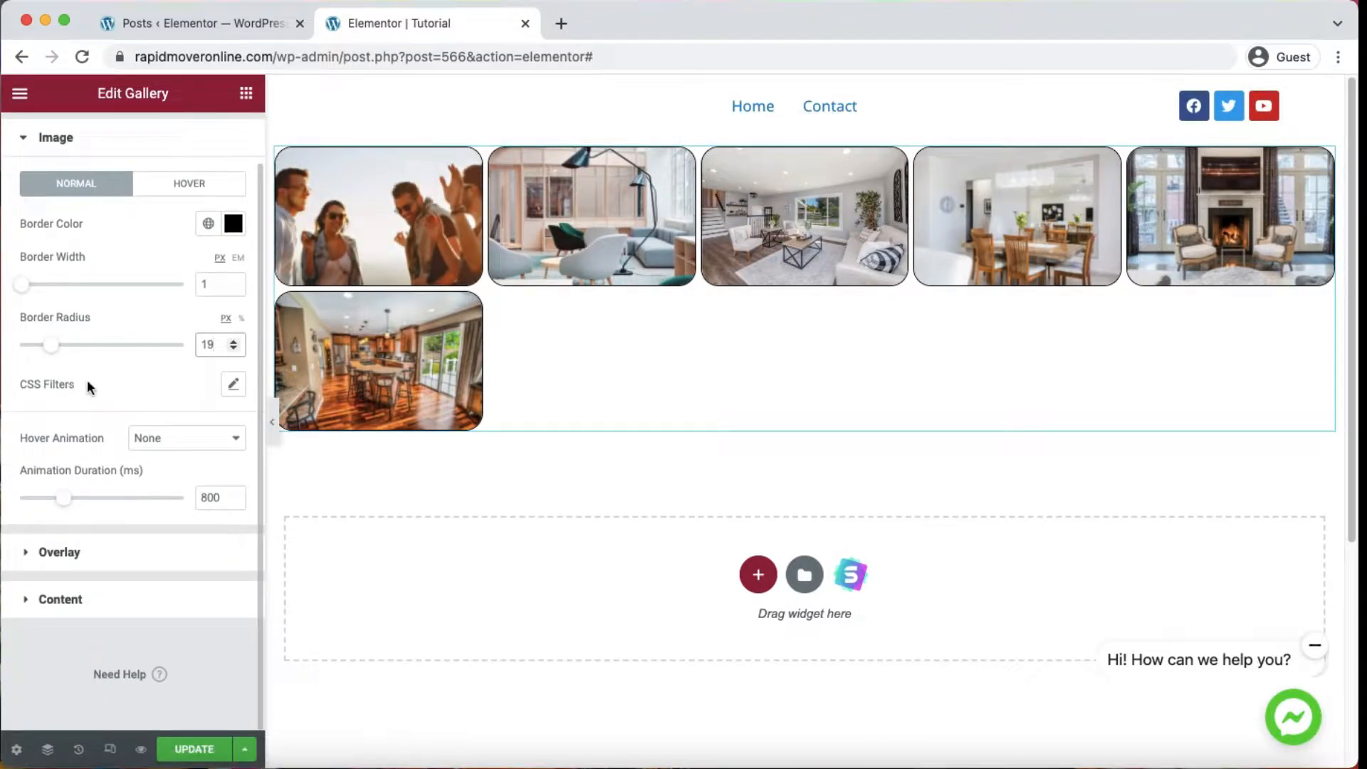
left_click(234, 387)
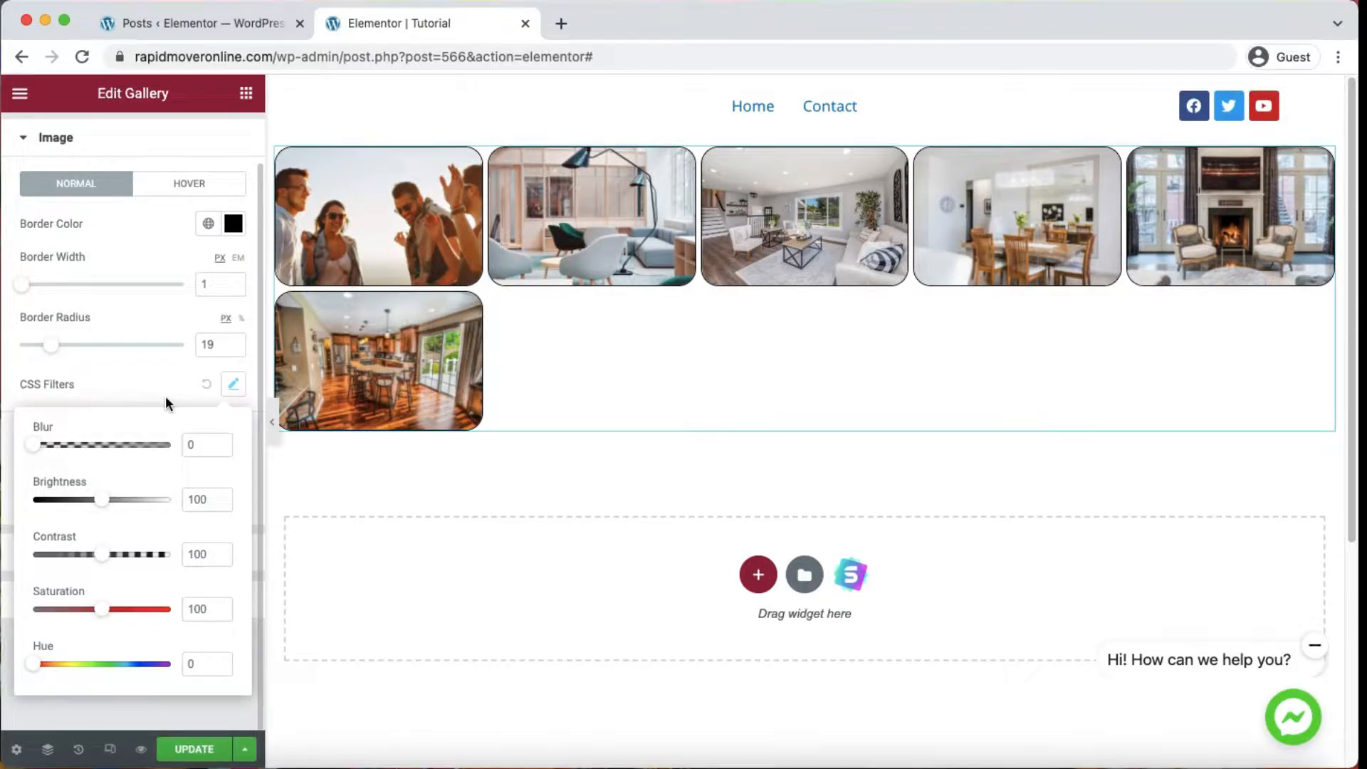
mouse_move(39, 447)
left_mouse_down()
mouse_move(111, 452)
mouse_move(32, 447)
left_mouse_up()
left_click(213, 385)
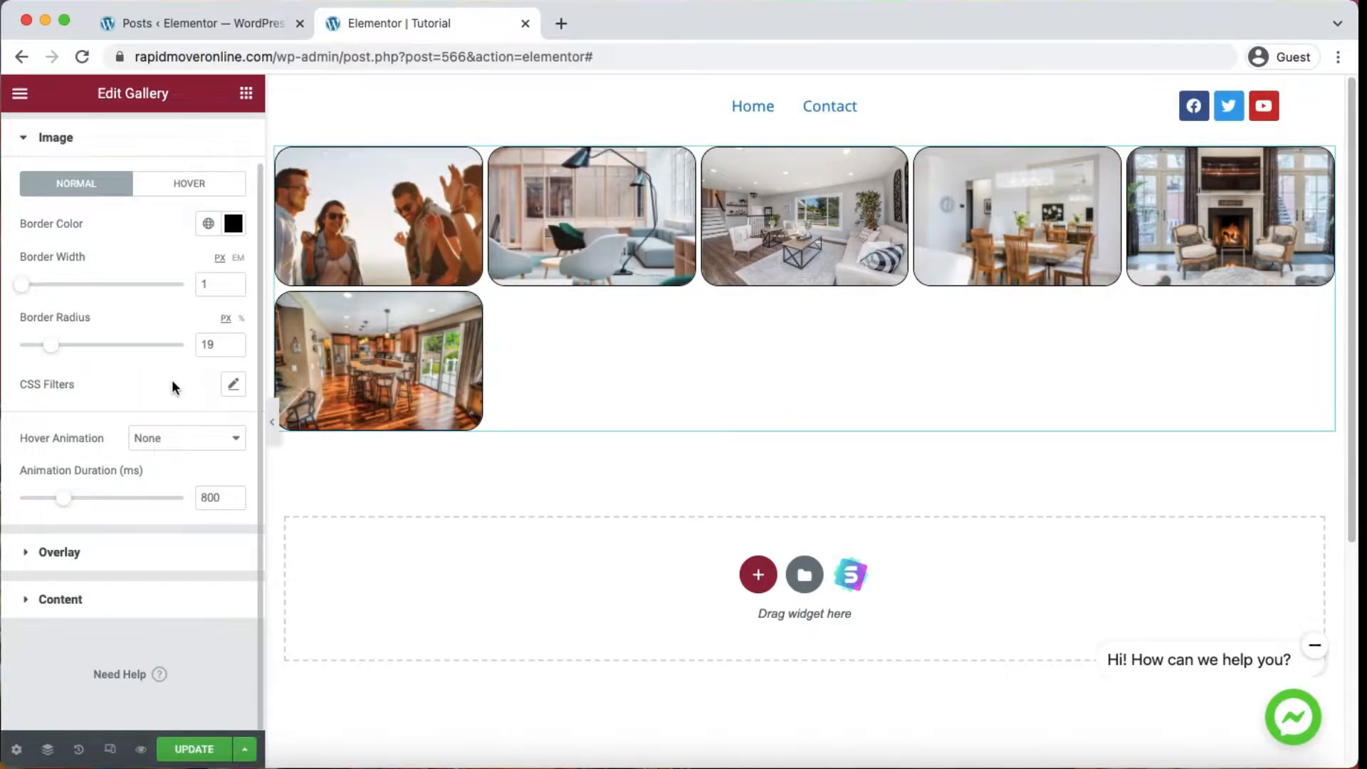
- Try the Zoom In and Zoom Out hover animations on the gallery images, and set the animation to Move Right
left_click(191, 437)
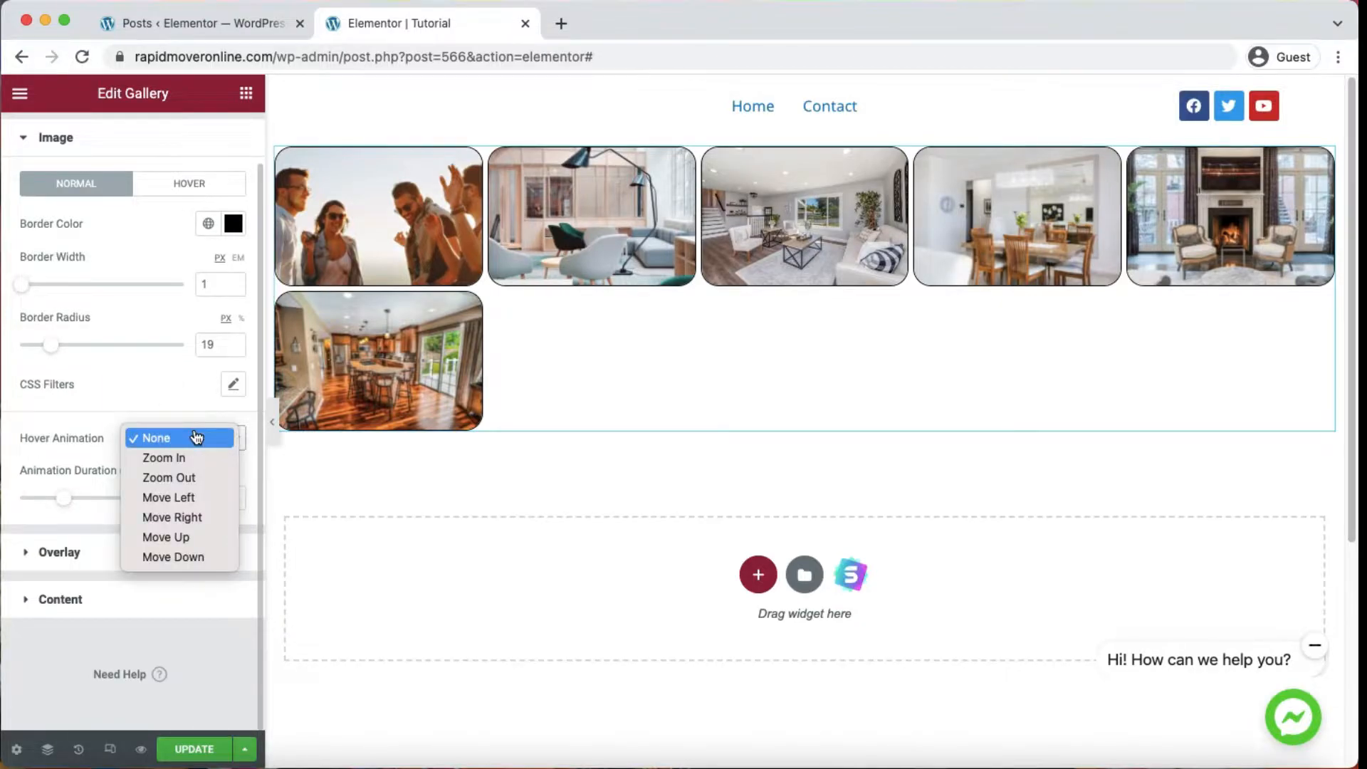
left_click(178, 458)
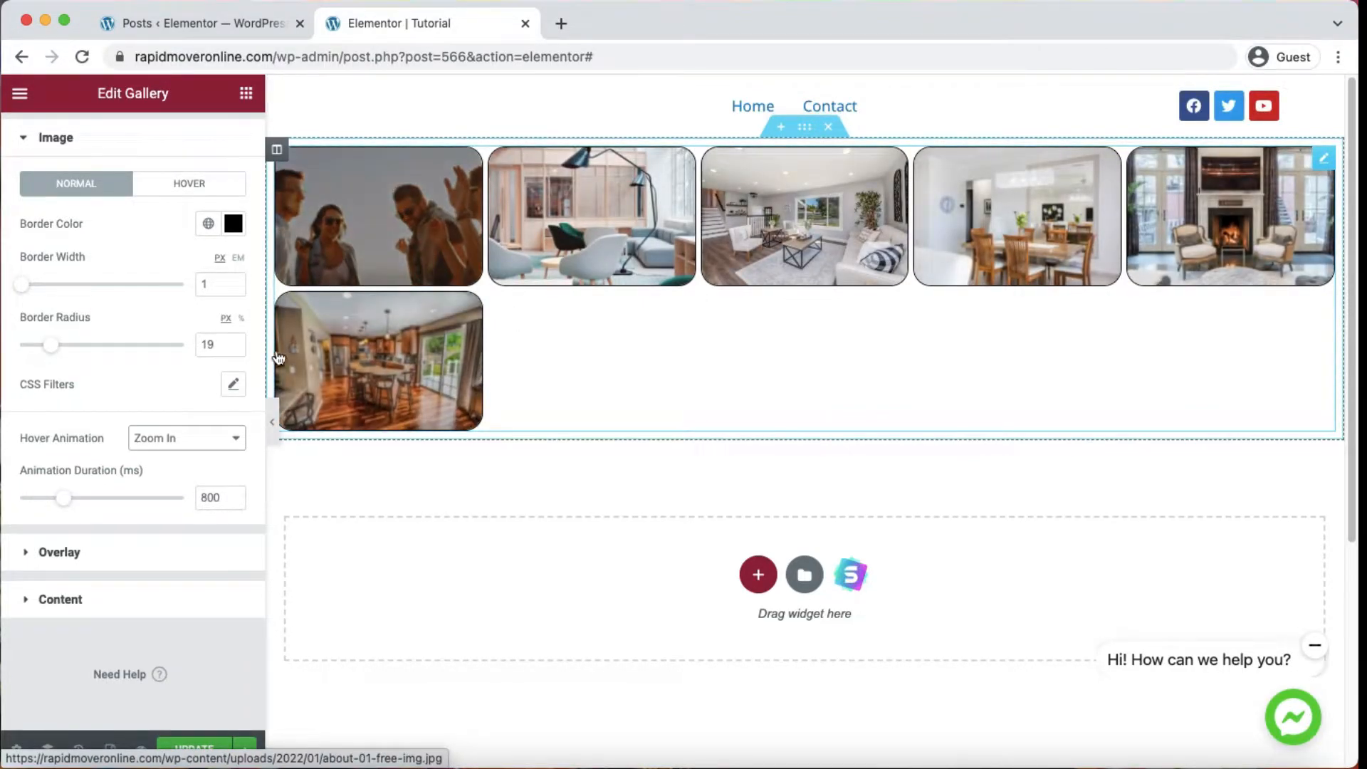
left_click(159, 445)
left_click(168, 456)
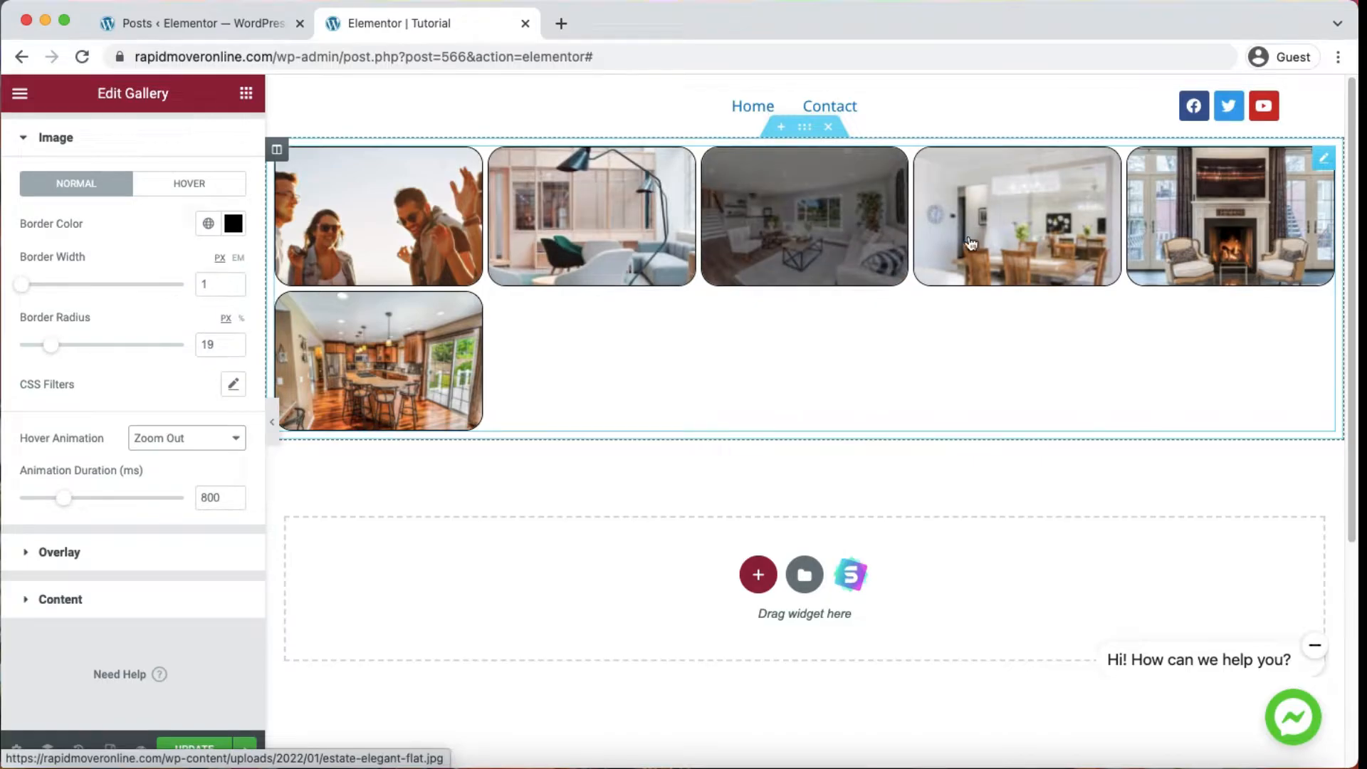
left_click(213, 437)
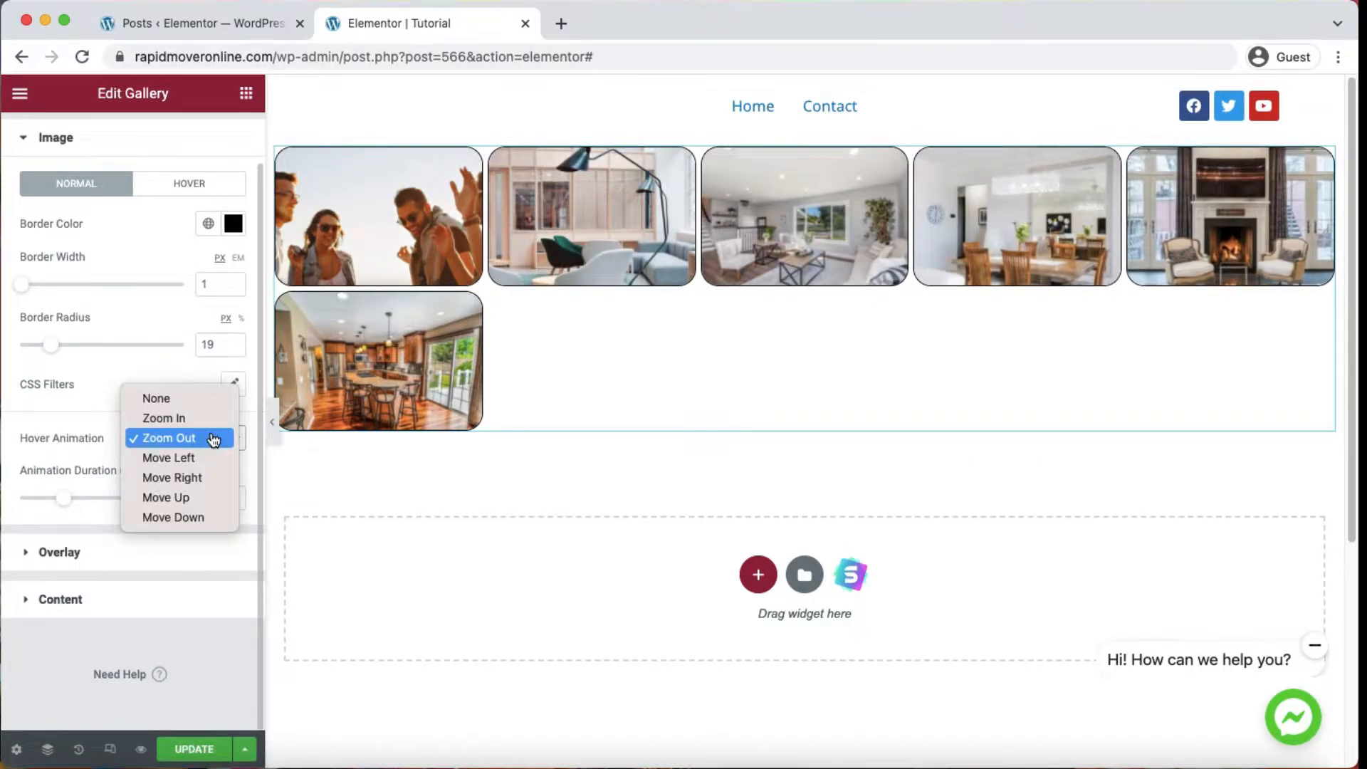
left_click(191, 483)
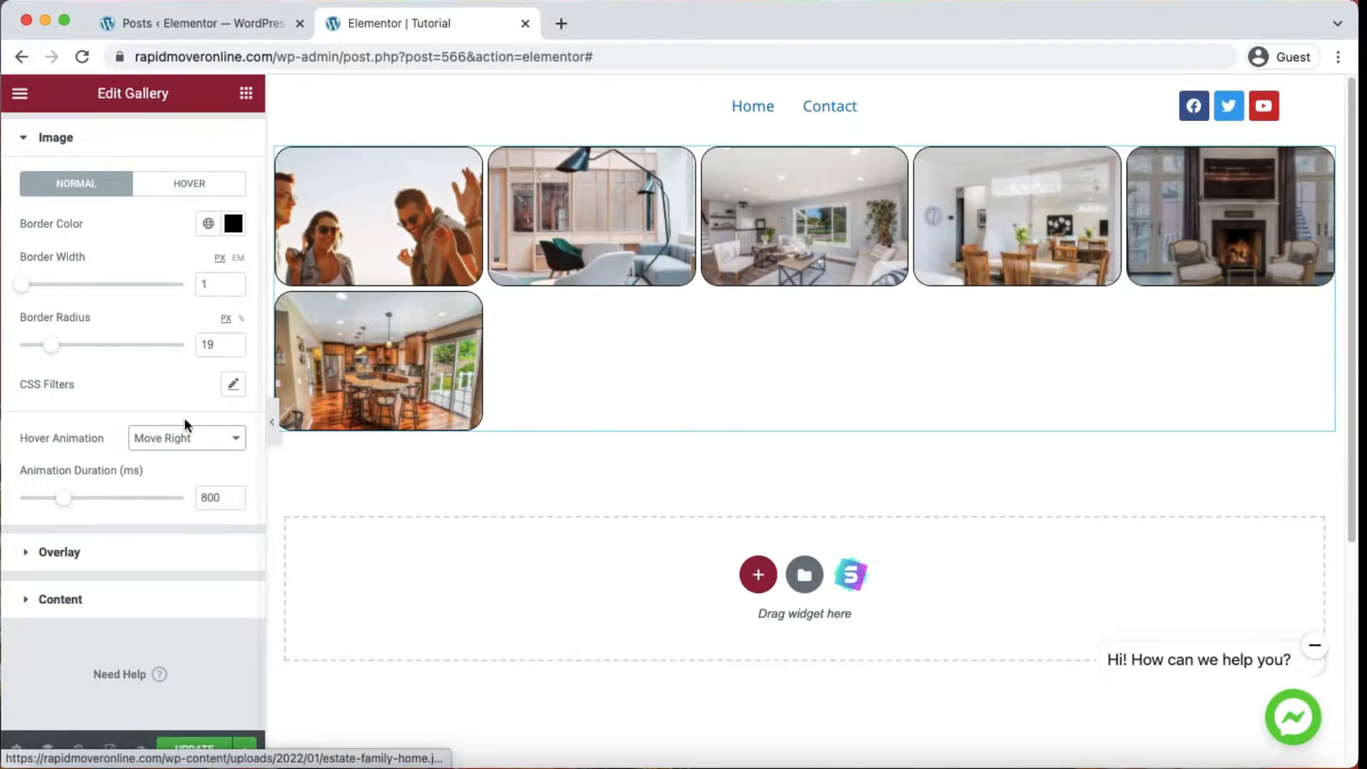
left_click(164, 438)
left_click(169, 442)
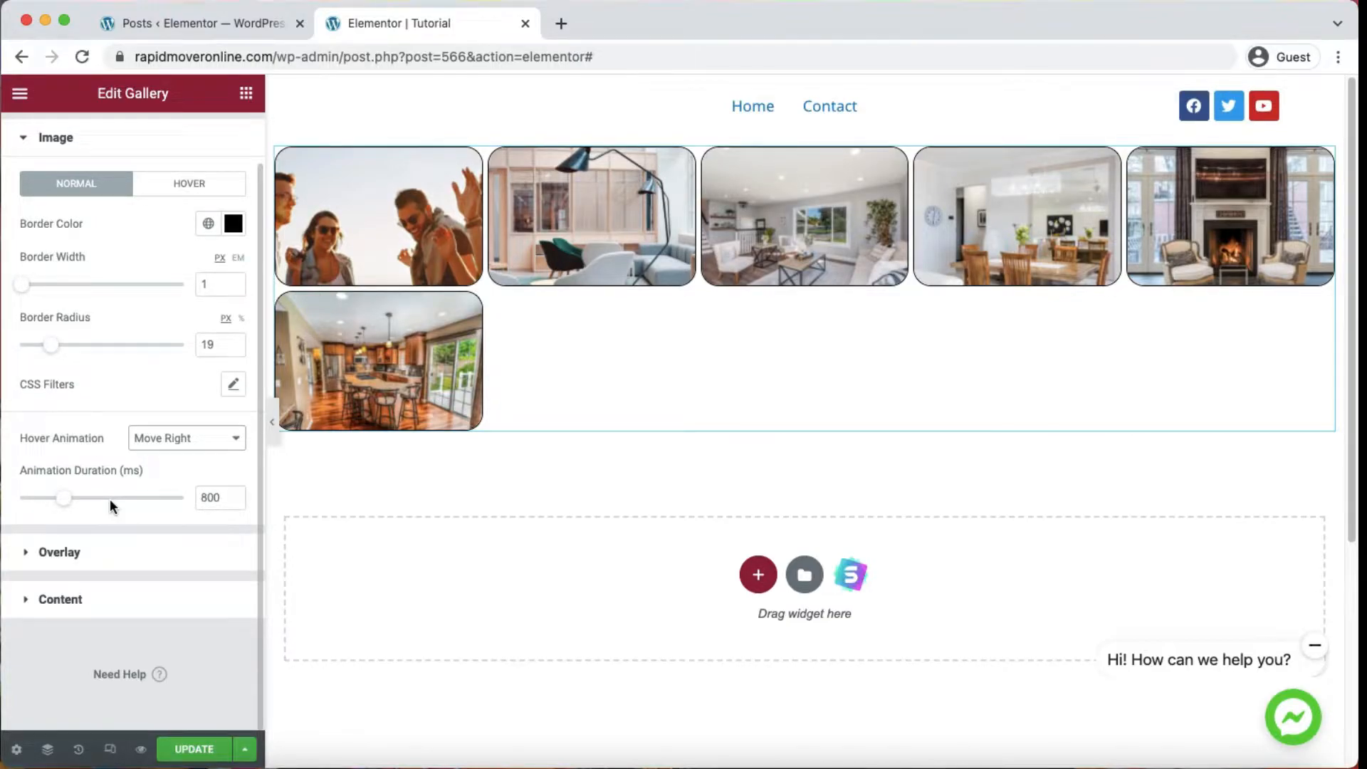
left_click(151, 143)
left_click(112, 243)
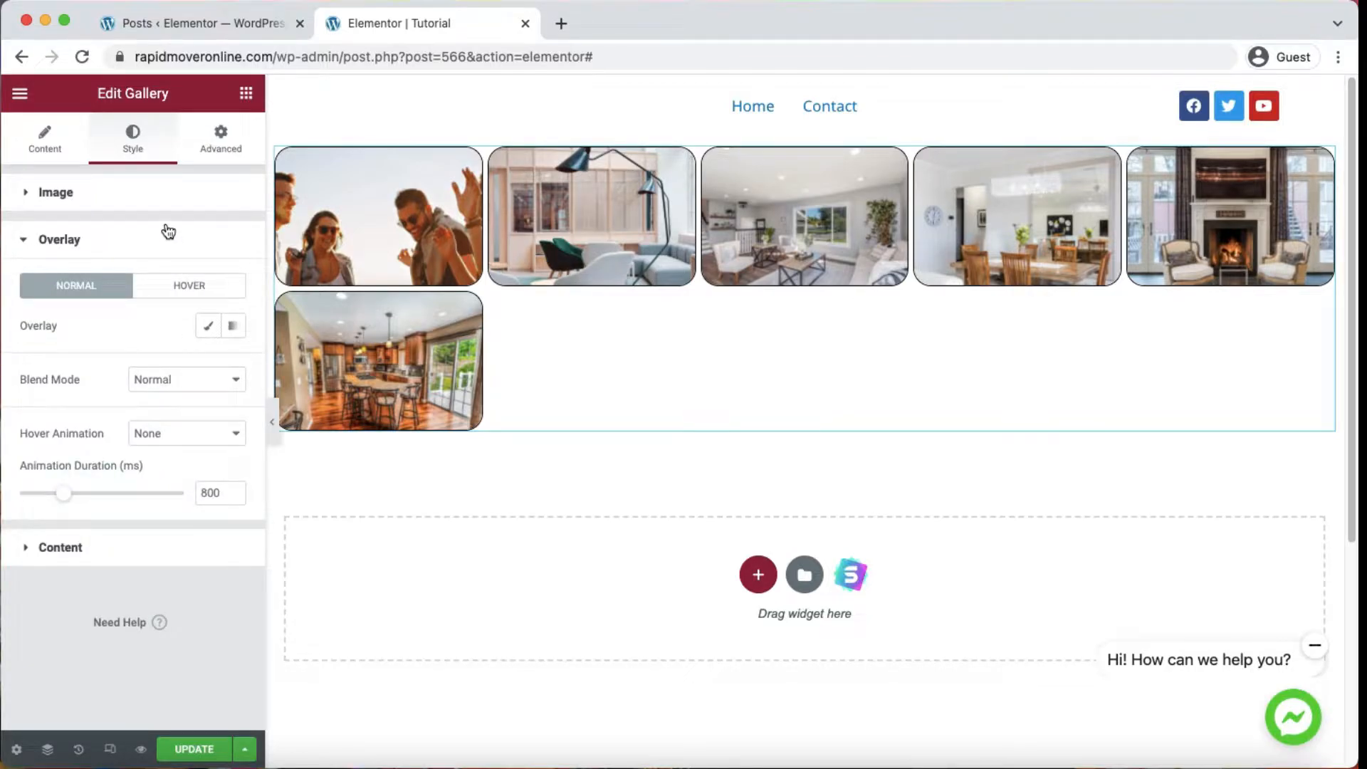
left_click(170, 198)
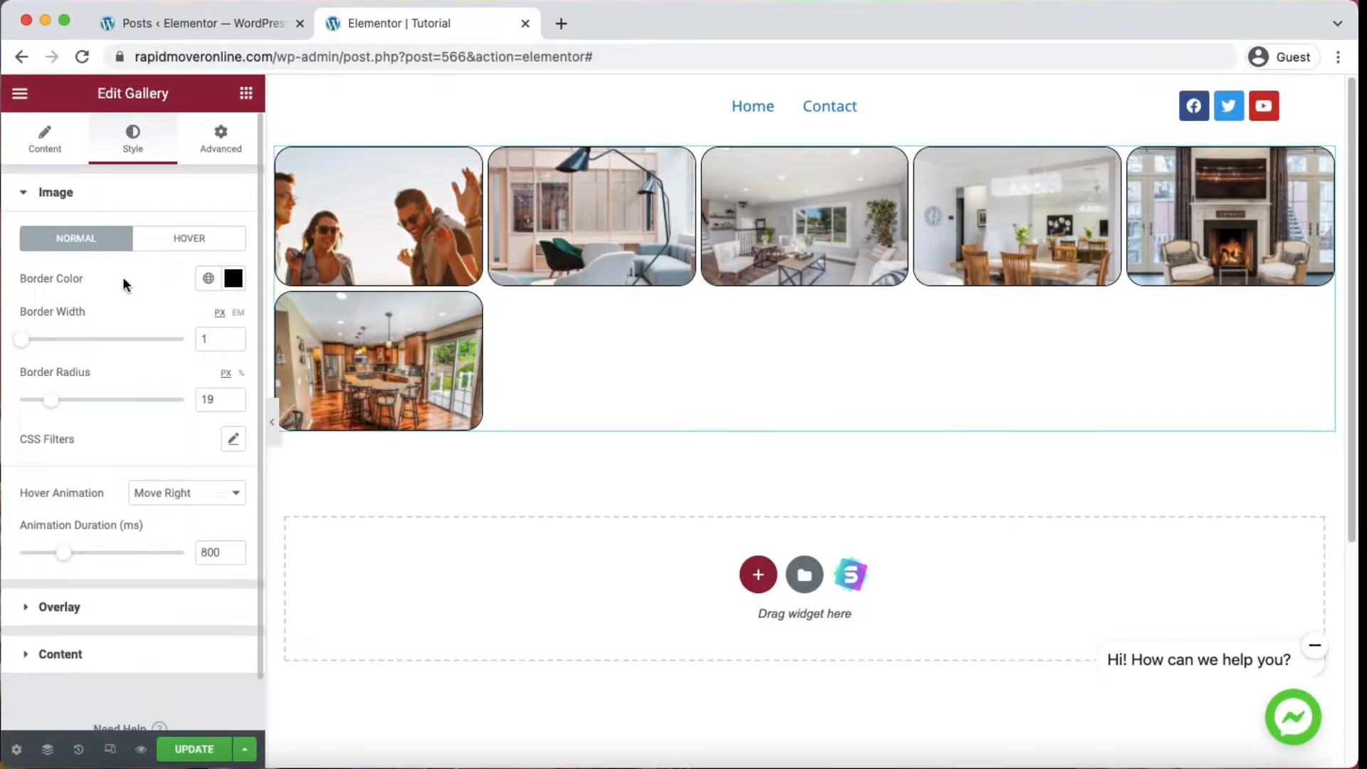
left_click(158, 246)
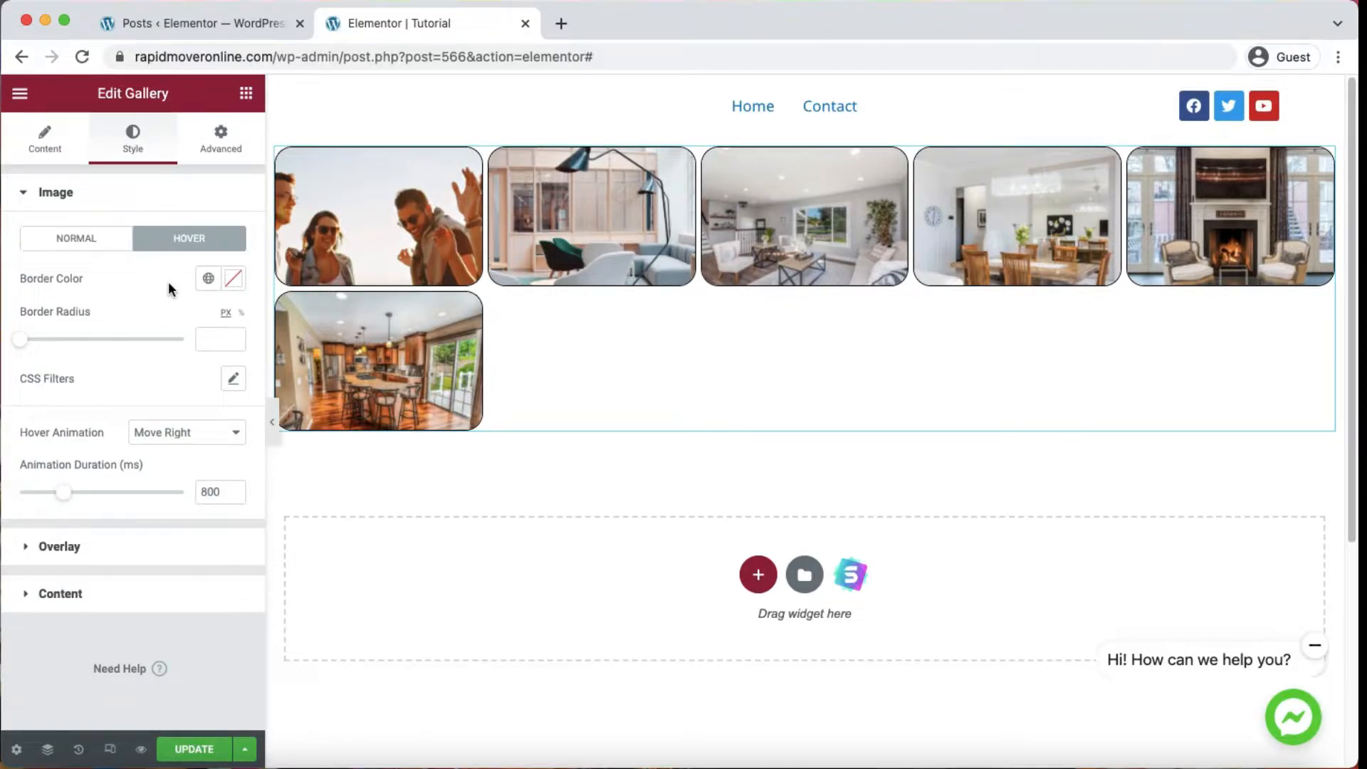
- Set the normal-state border width and border radius of the gallery images to 0 px
left_click(76, 236)
left_click(233, 342)
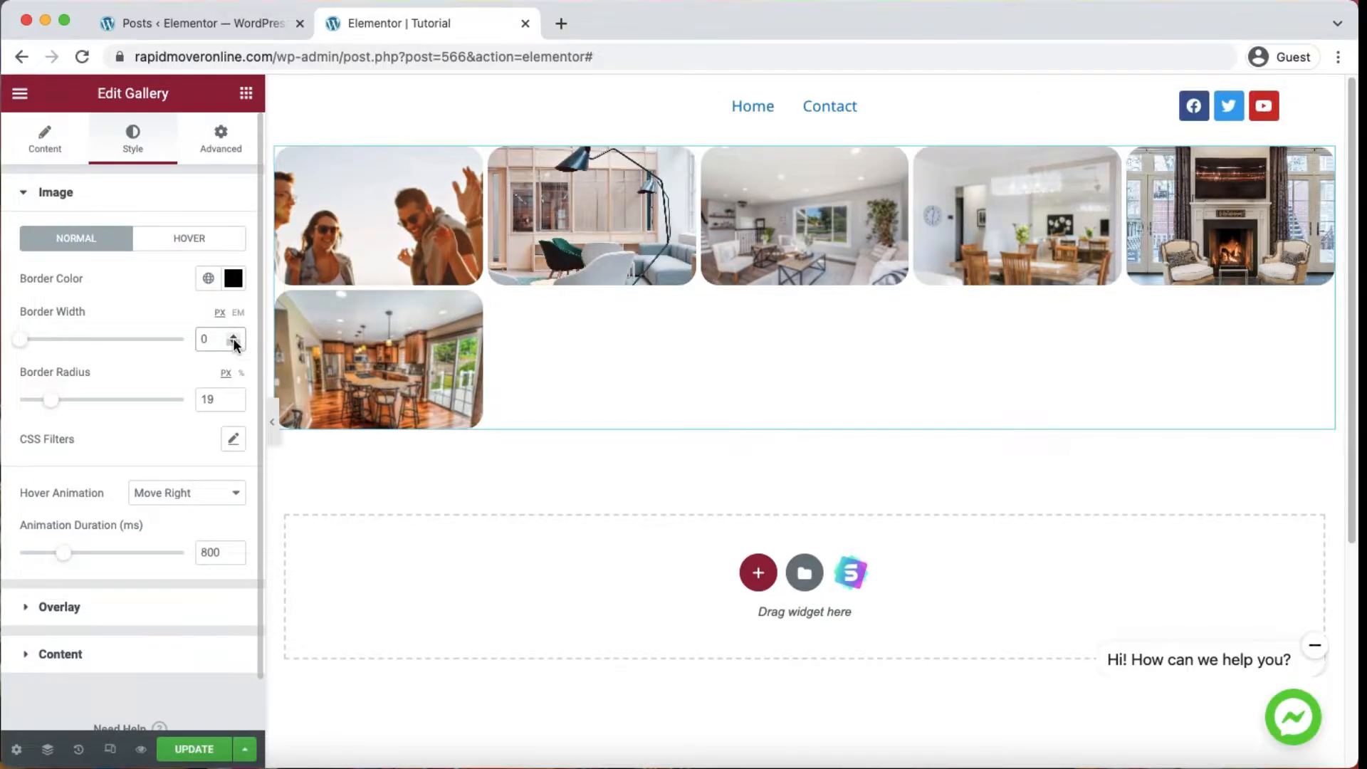
left_click(234, 404)
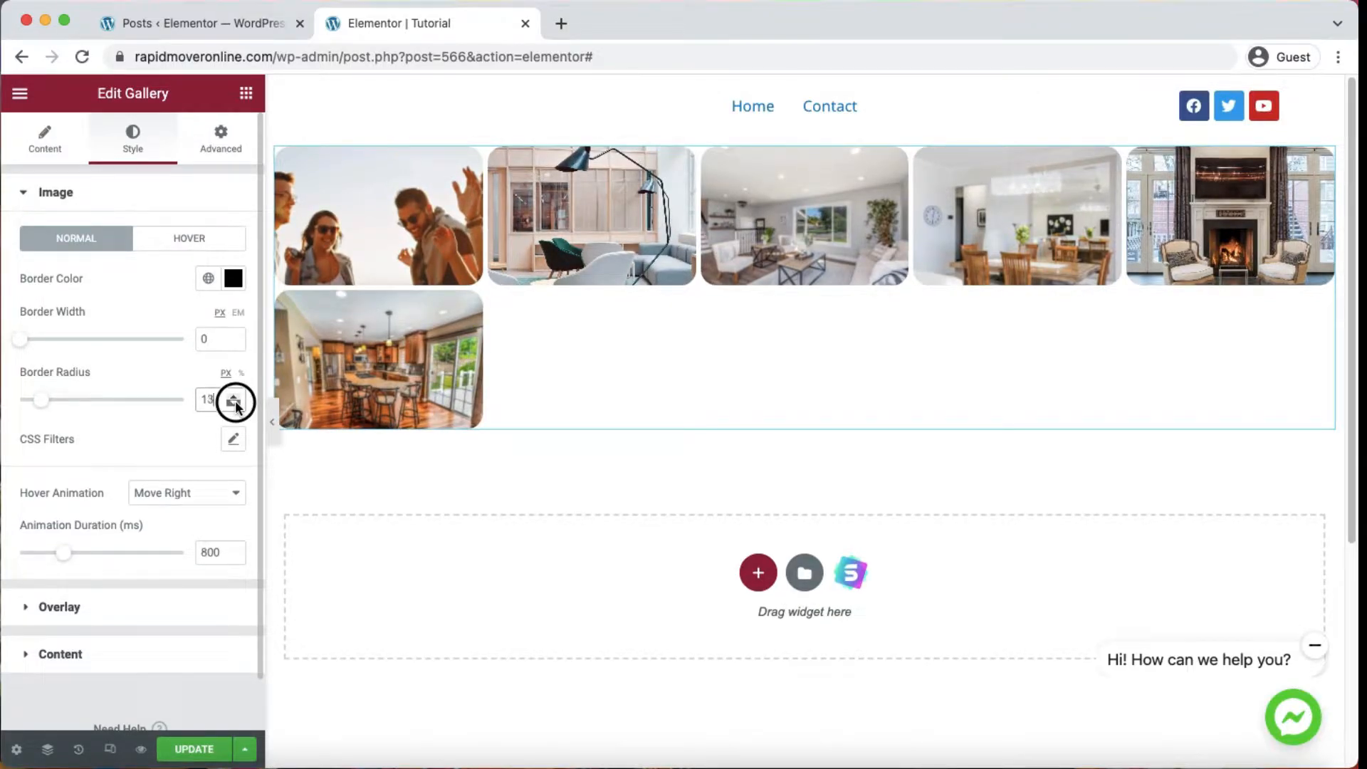
left_click(235, 404)
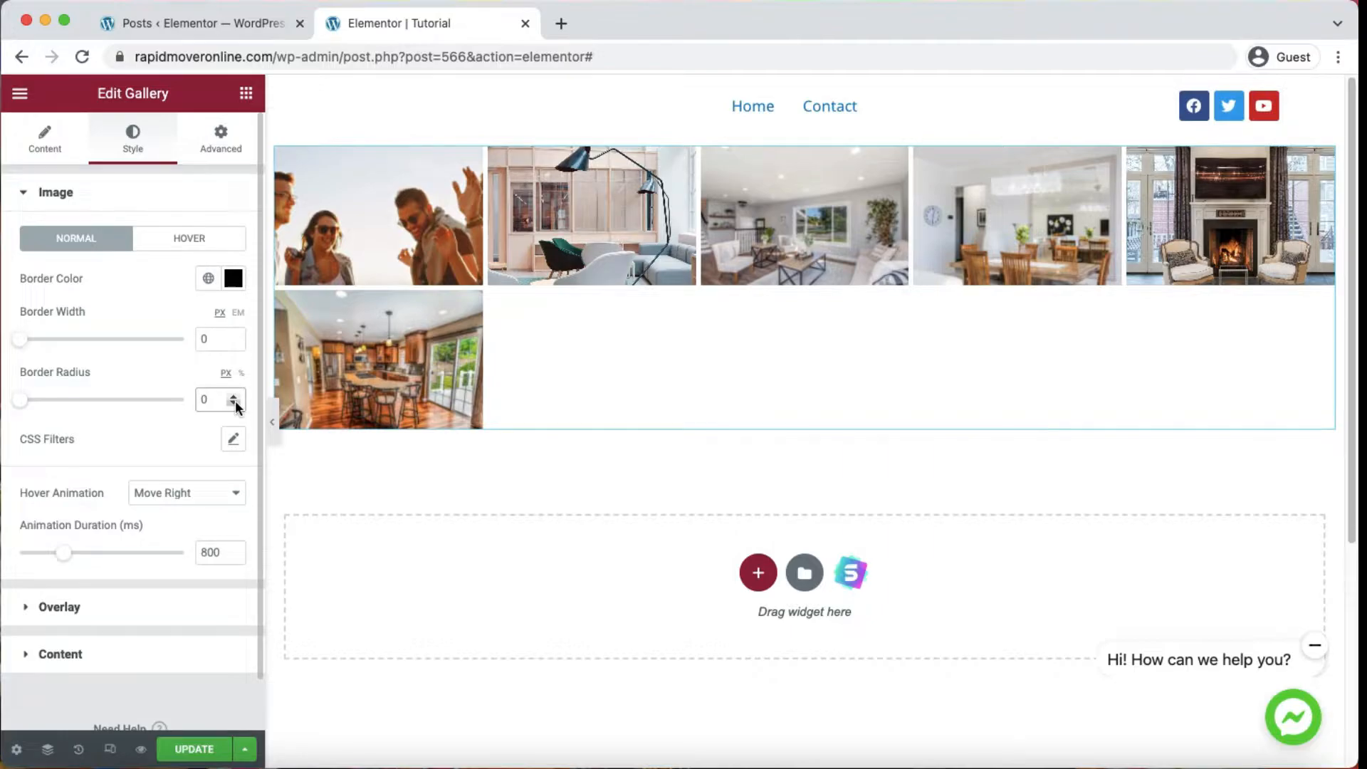
- Set the hover-state border color of the gallery images to black (#000000)
left_click(202, 244)
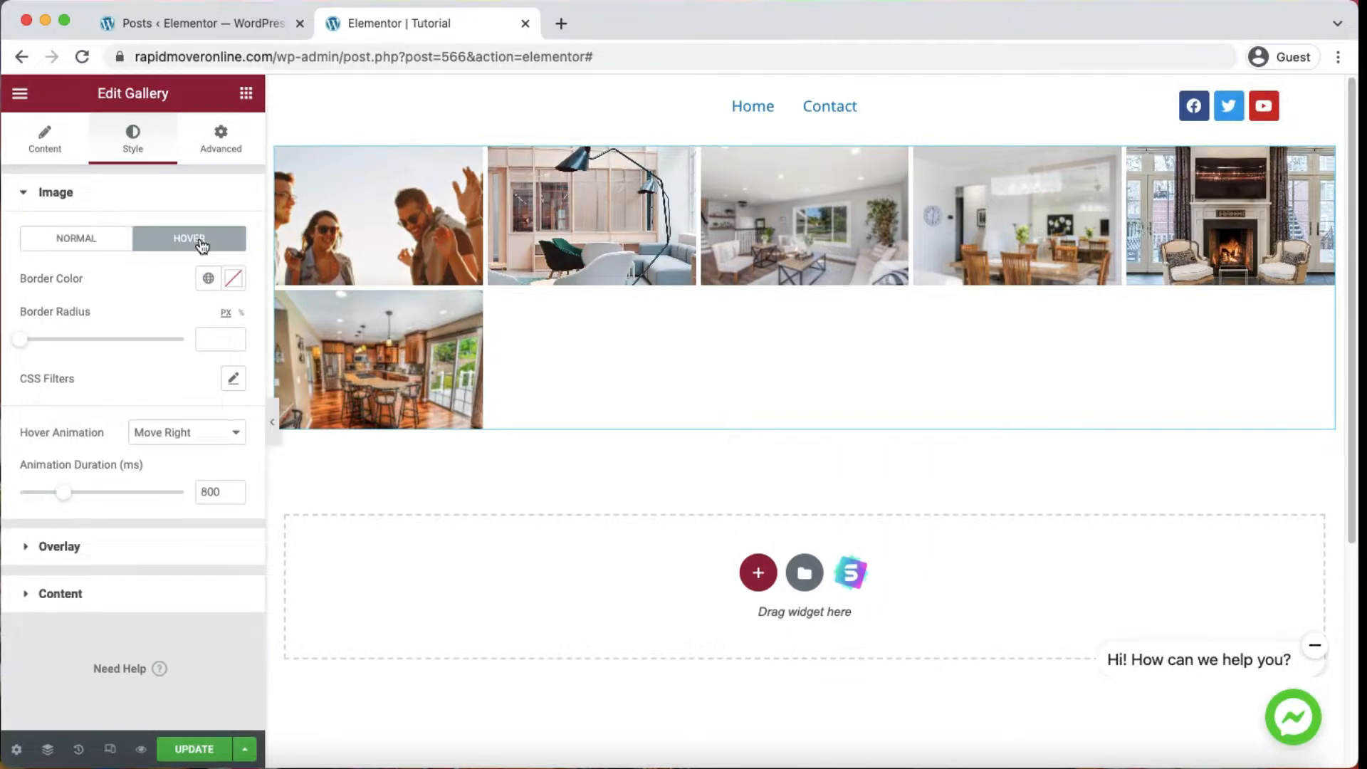
left_click(235, 283)
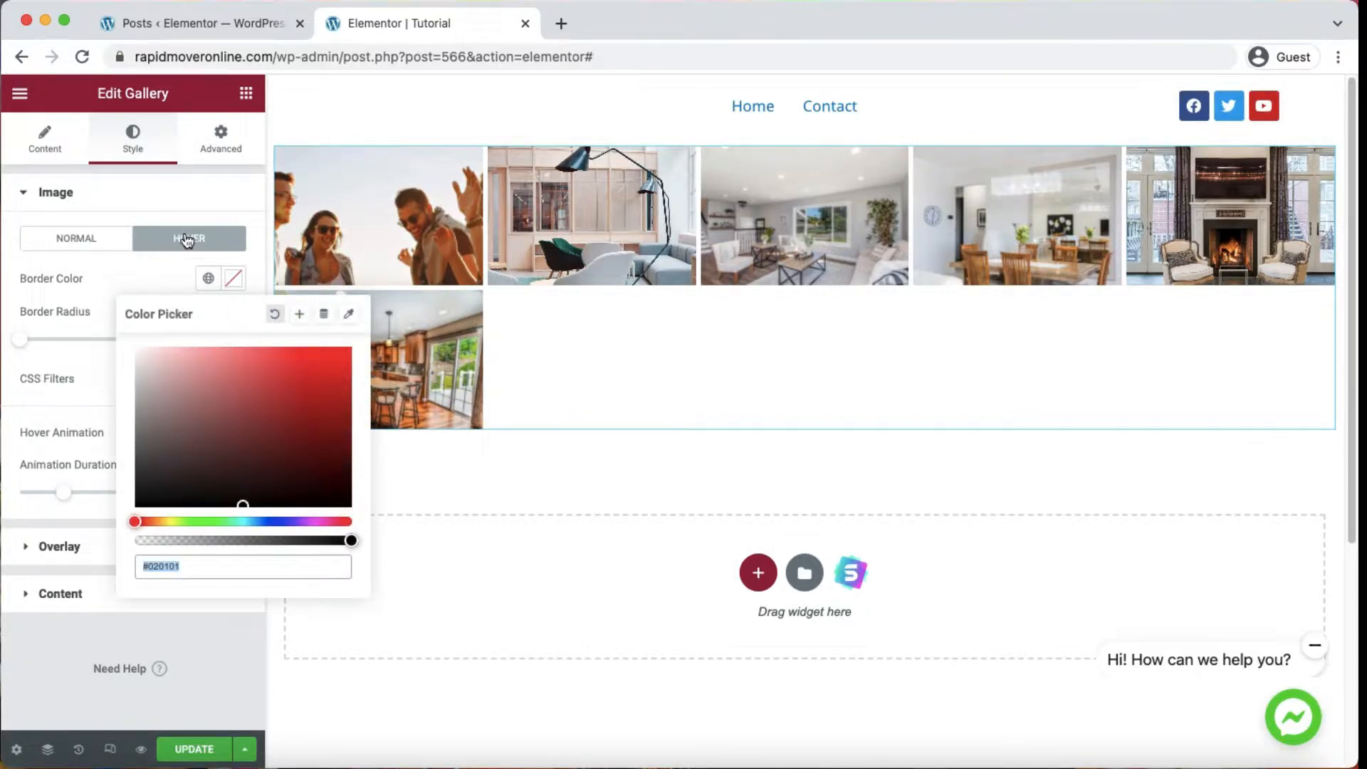
left_click_drag(275, 452, 344, 525)
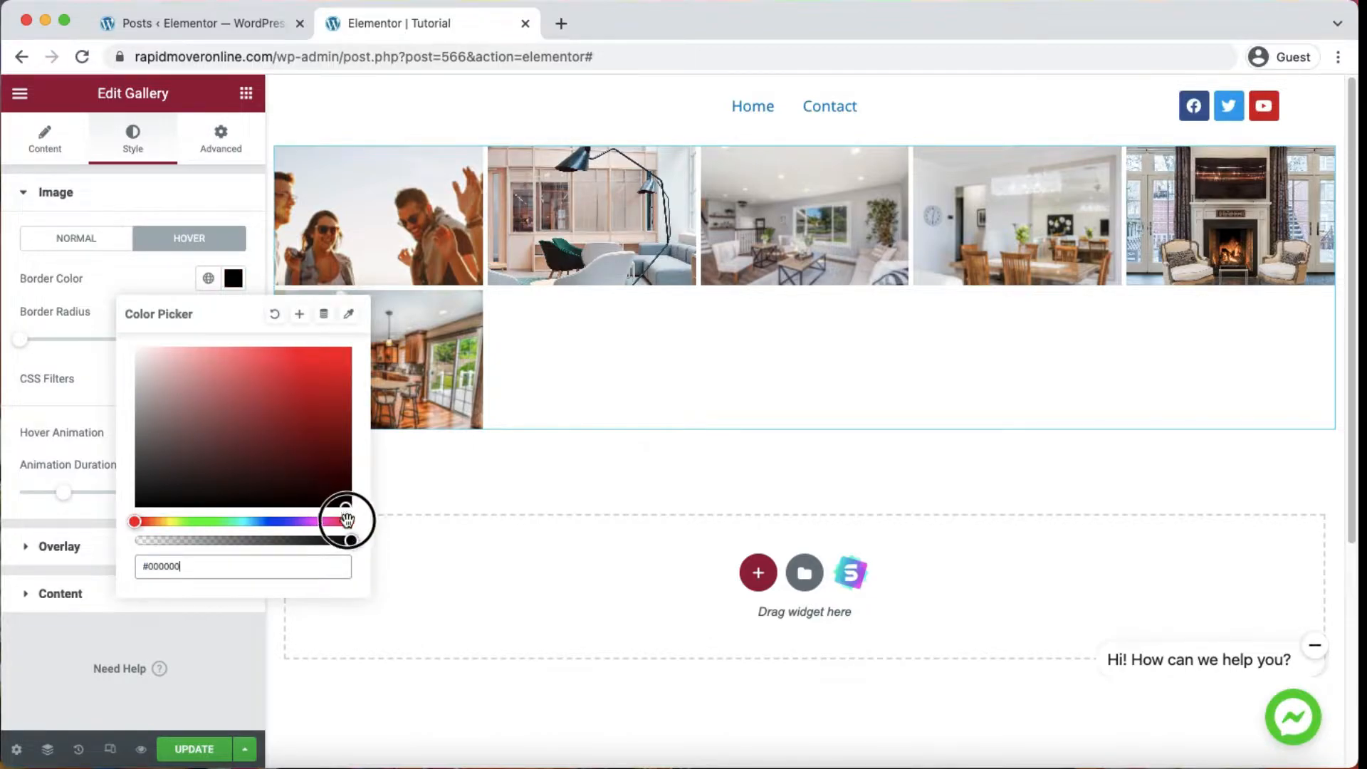
left_click(109, 303)
- Try a hover-state border radius of 1 px, preview it on the images, and raise it to 5 px
left_click(233, 339)
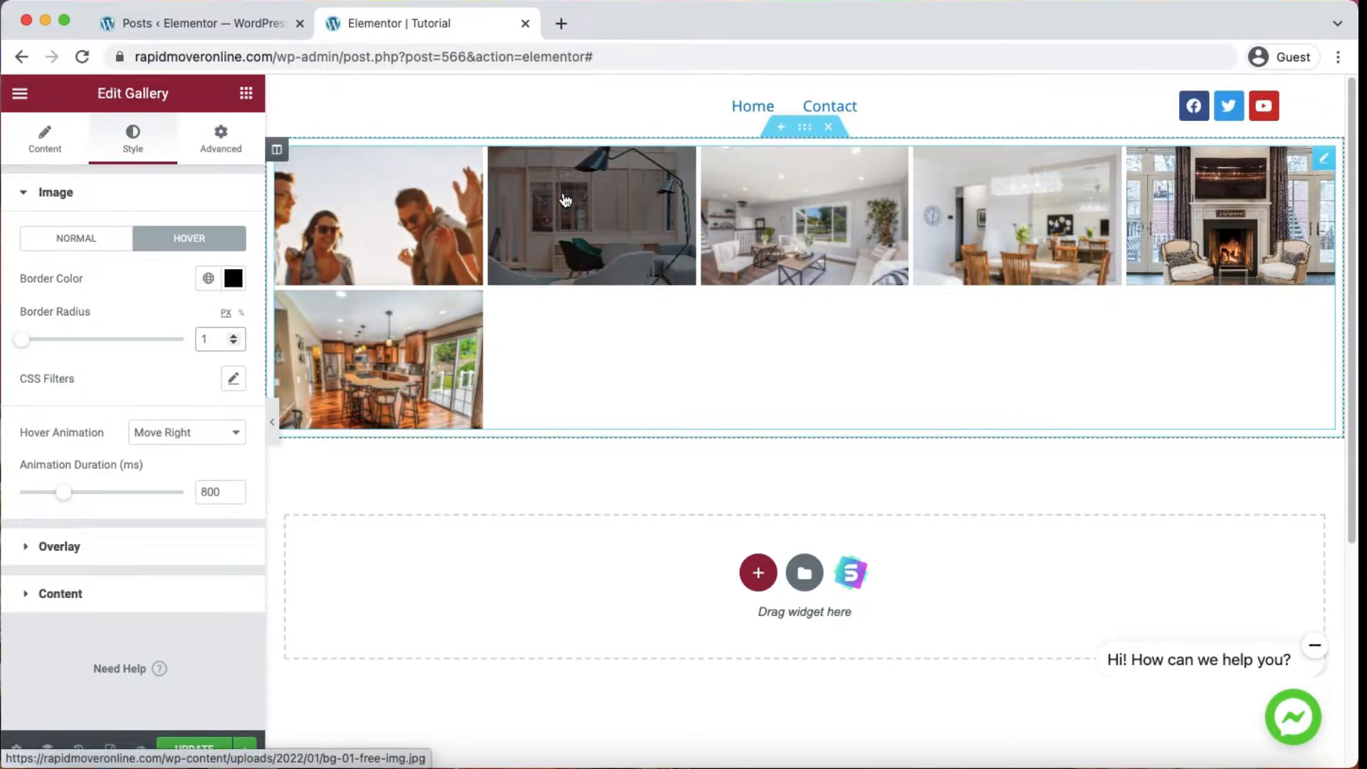
left_click(233, 336)
left_click(233, 336)
left_click(233, 336)
left_click(233, 338)
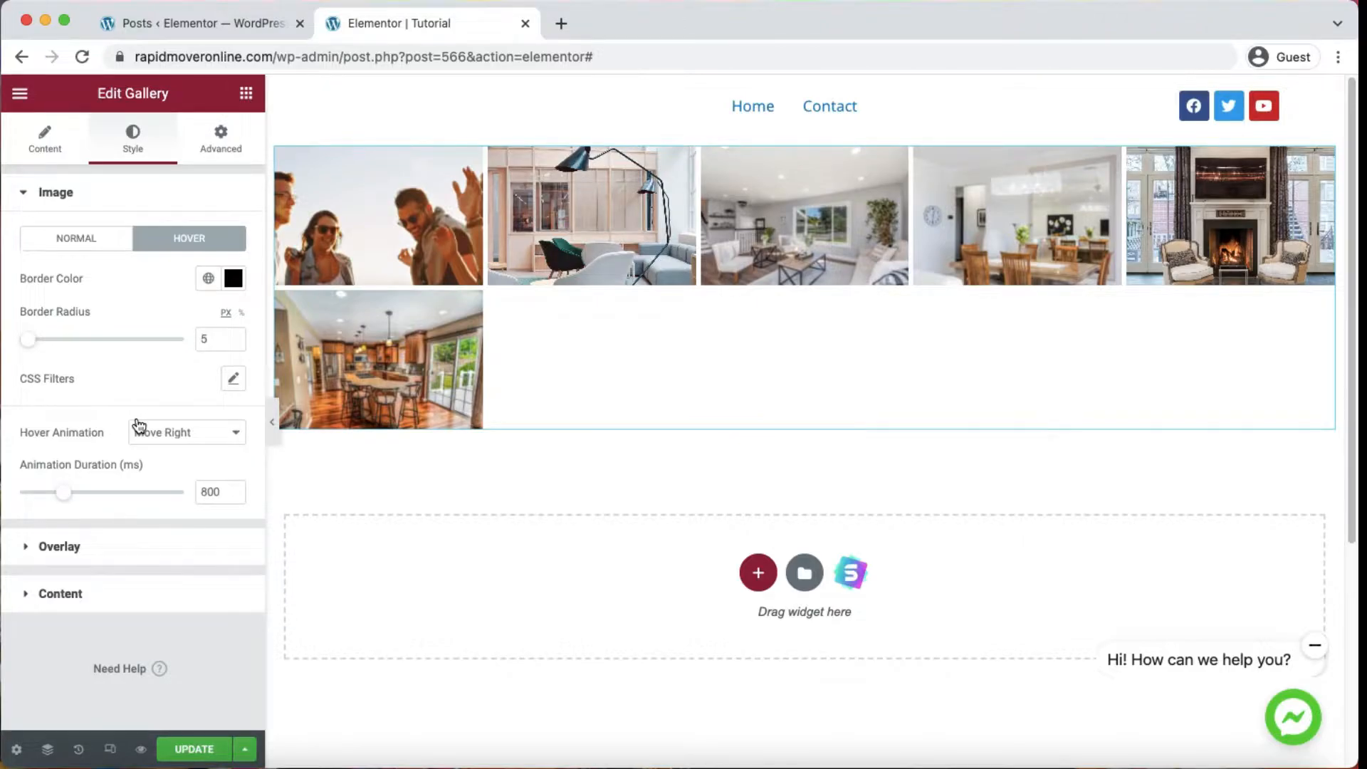
- Clear the hover-state border color, set the hover border radius to 0 px, and collapse the image style settings
left_click(233, 278)
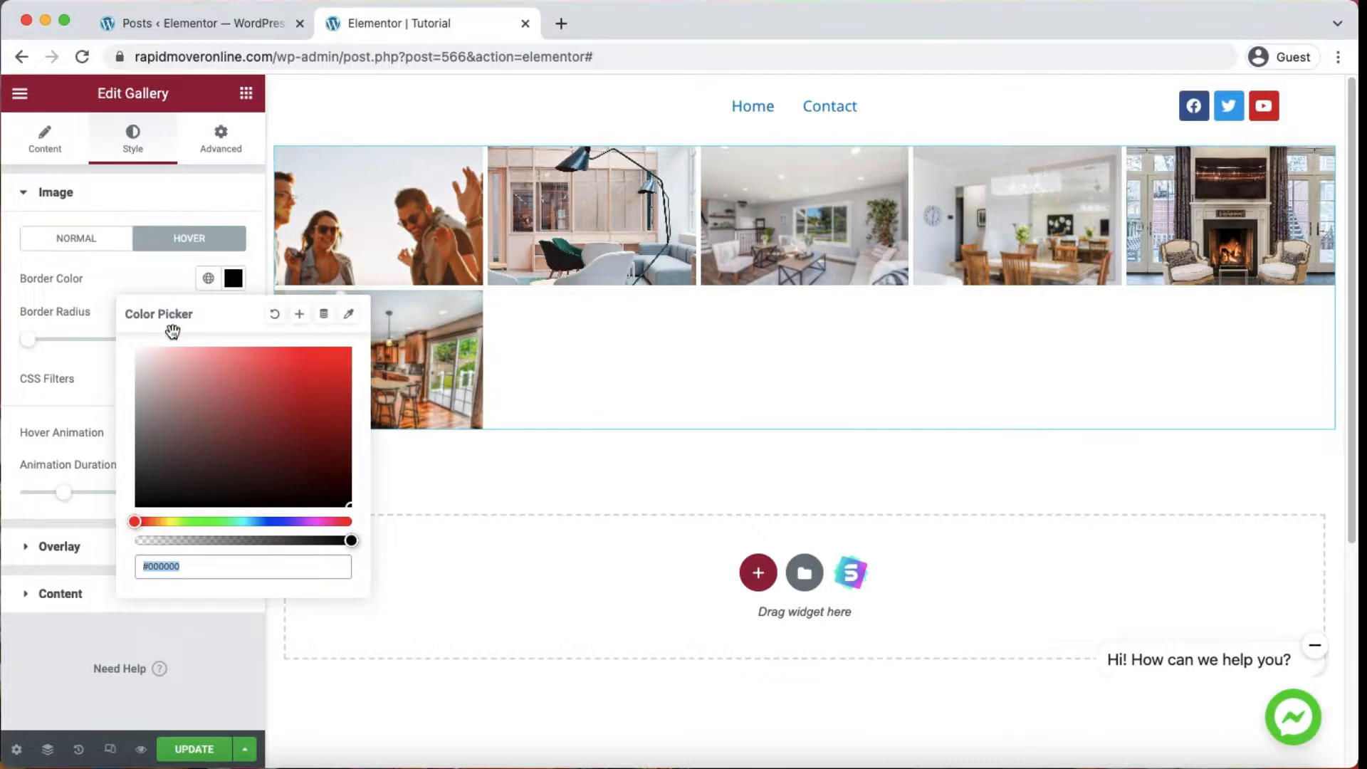
left_click(208, 278)
left_click(207, 278)
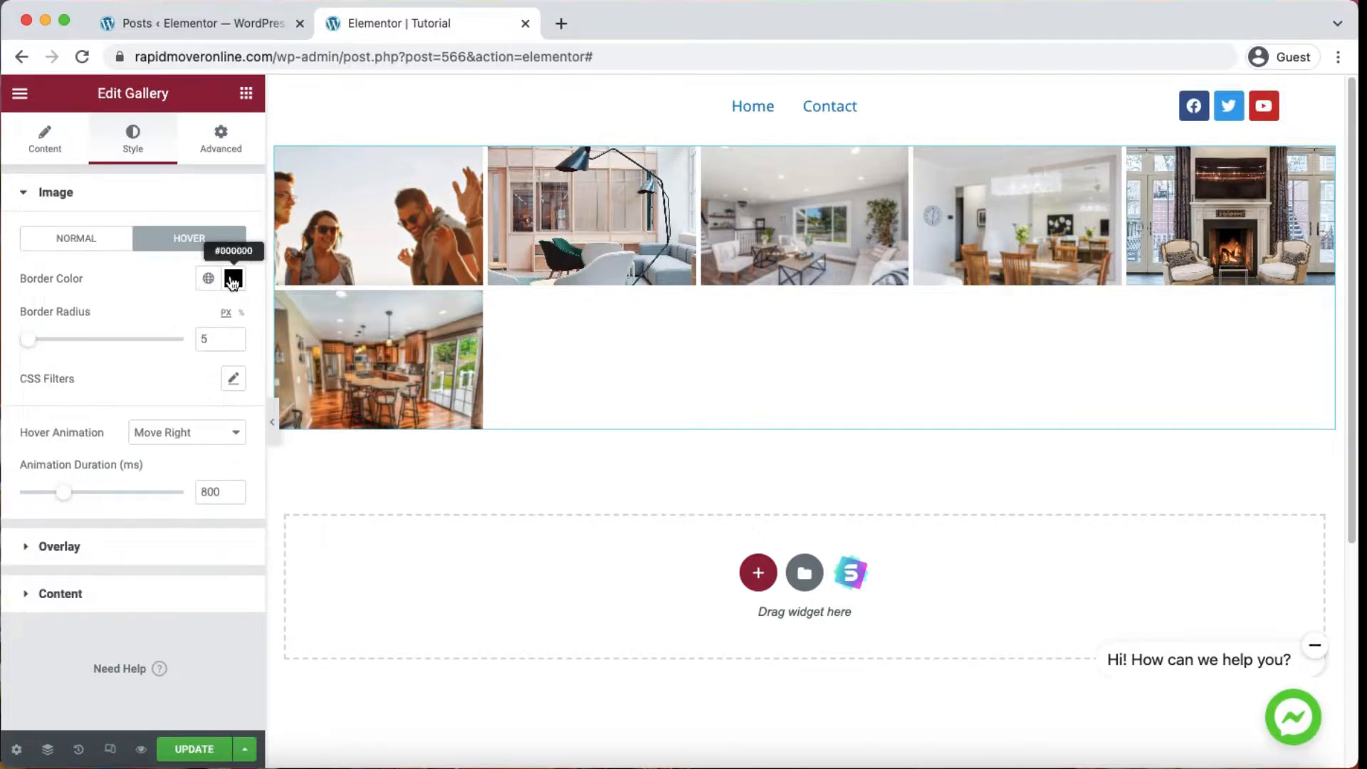
left_click(233, 278)
left_click(275, 313)
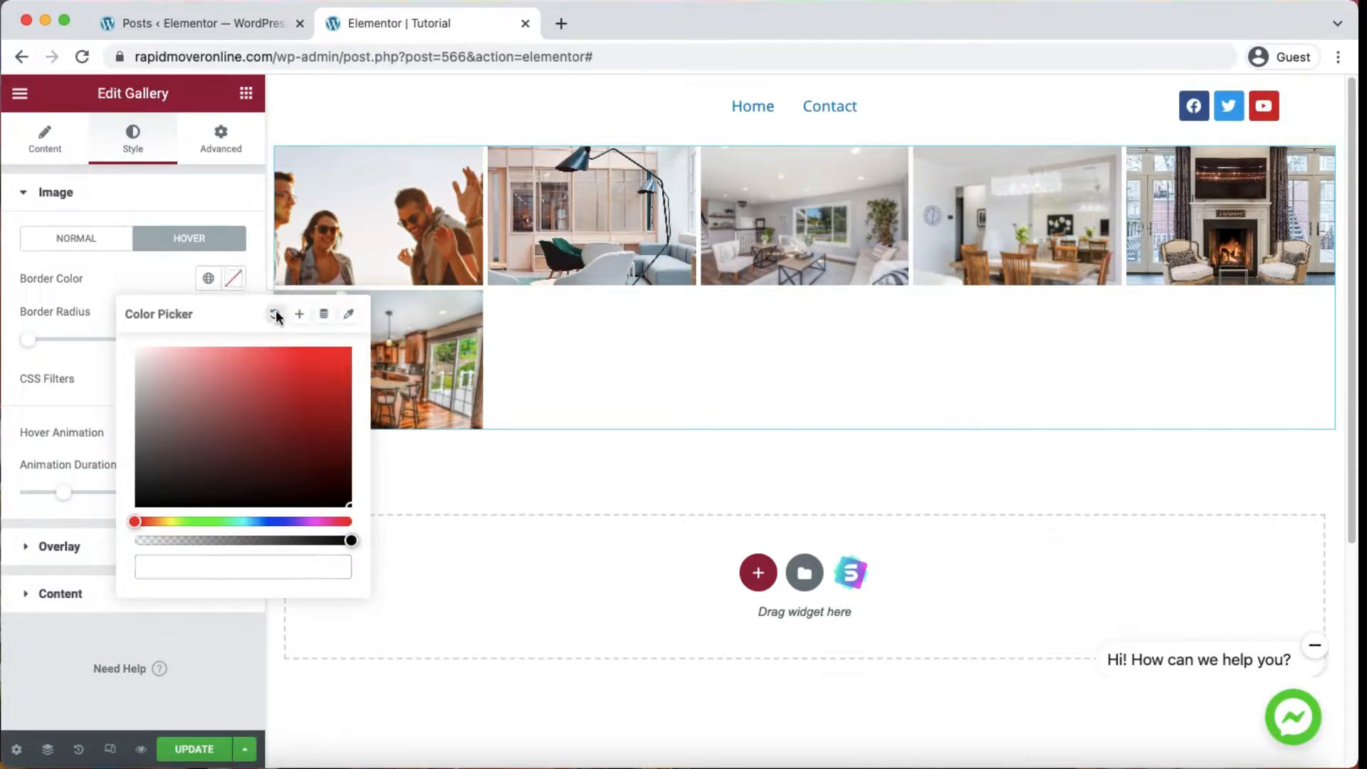
left_click(180, 268)
left_click(232, 344)
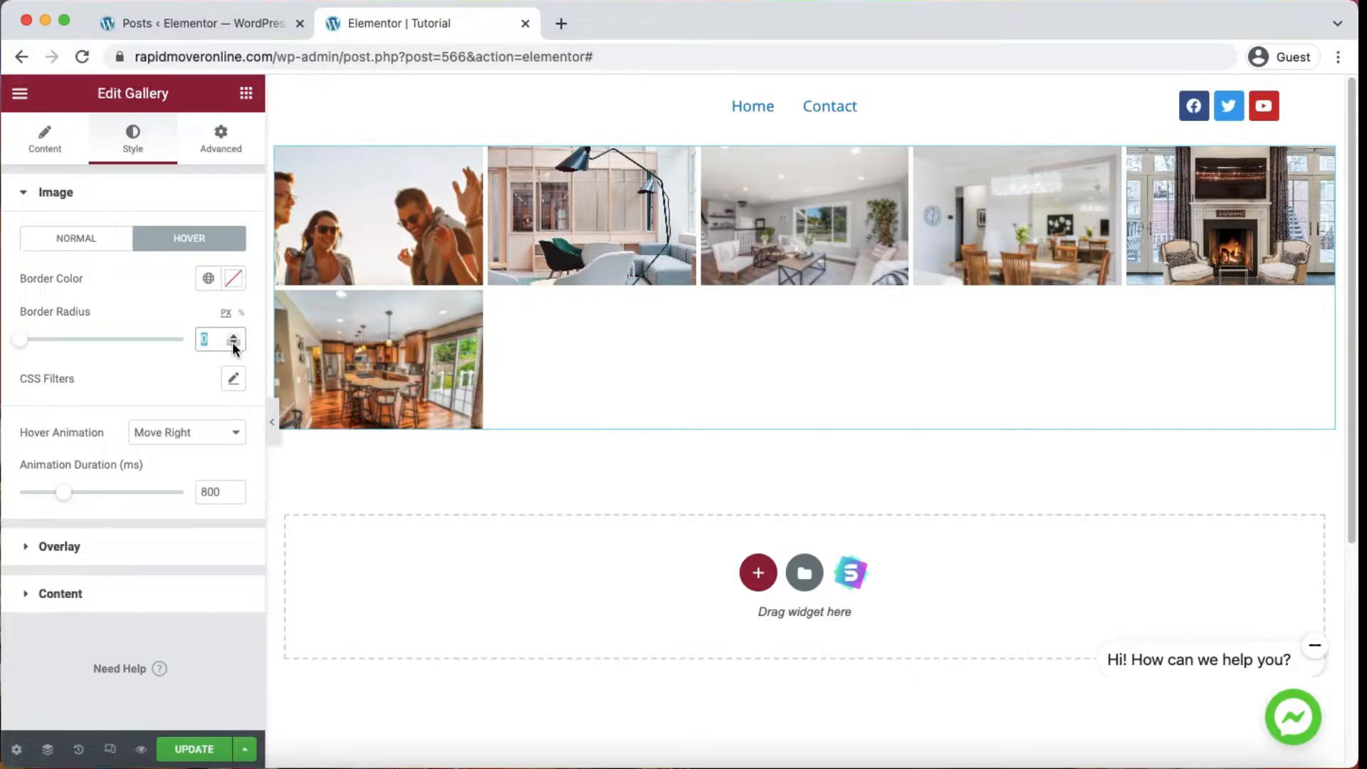
left_click(141, 267)
left_click(136, 203)
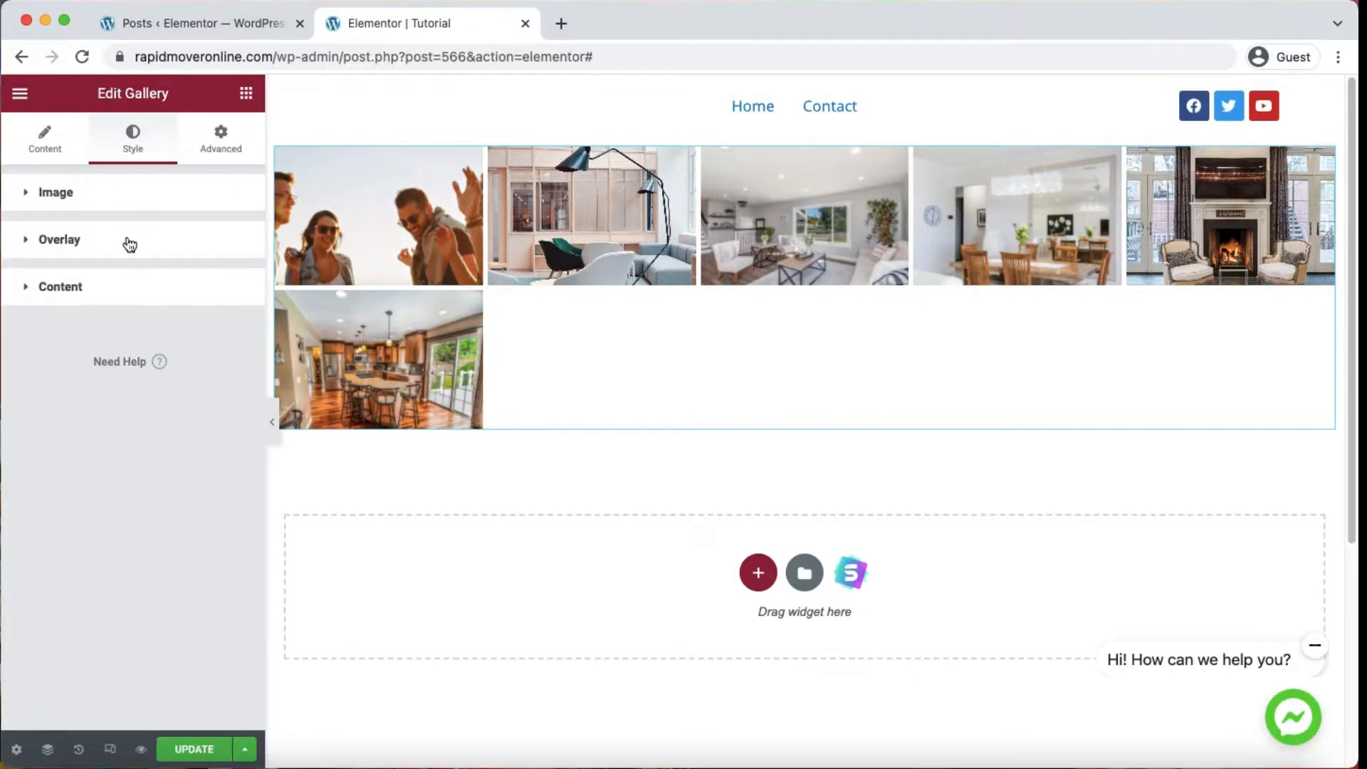
- In the overlay style settings, try a classic normal-state overlay in light pink (#FDDFDF) and clear the color
left_click(127, 239)
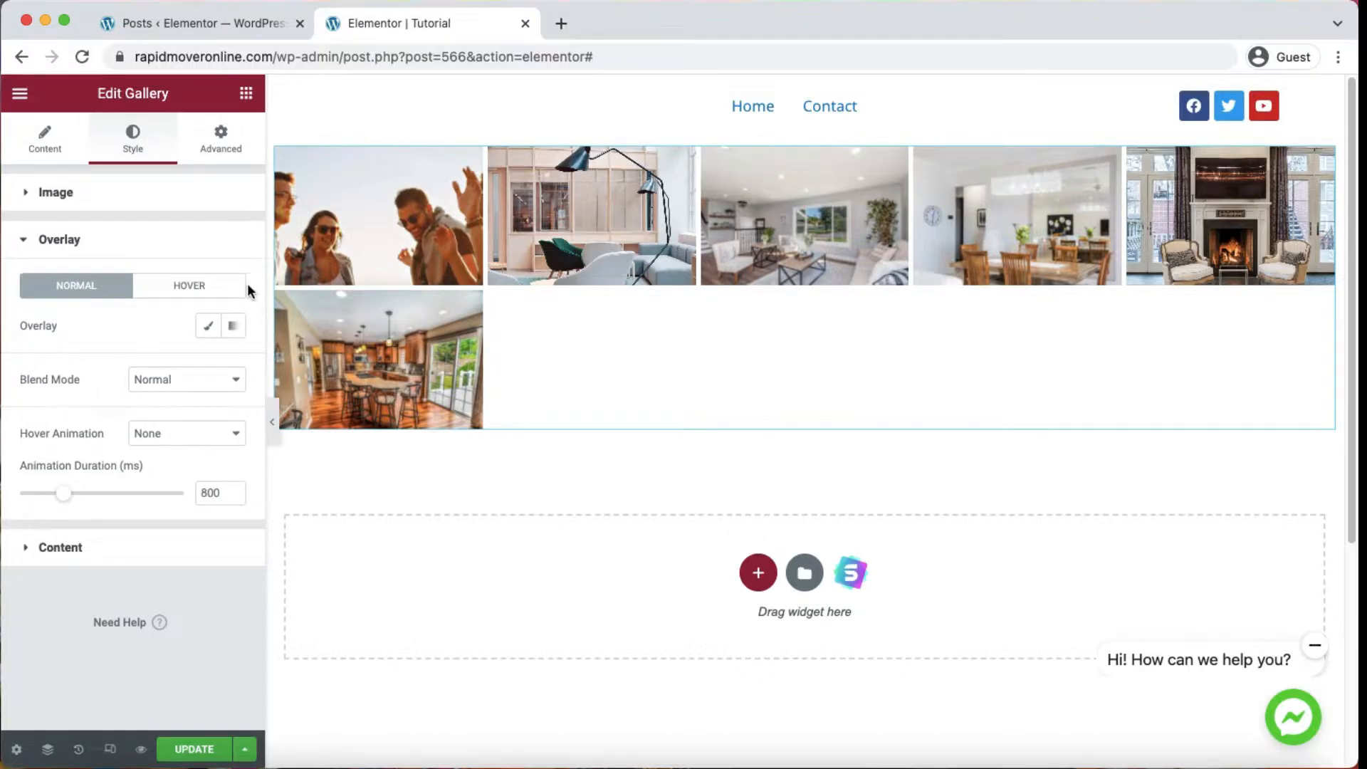
left_click(208, 326)
left_click(233, 366)
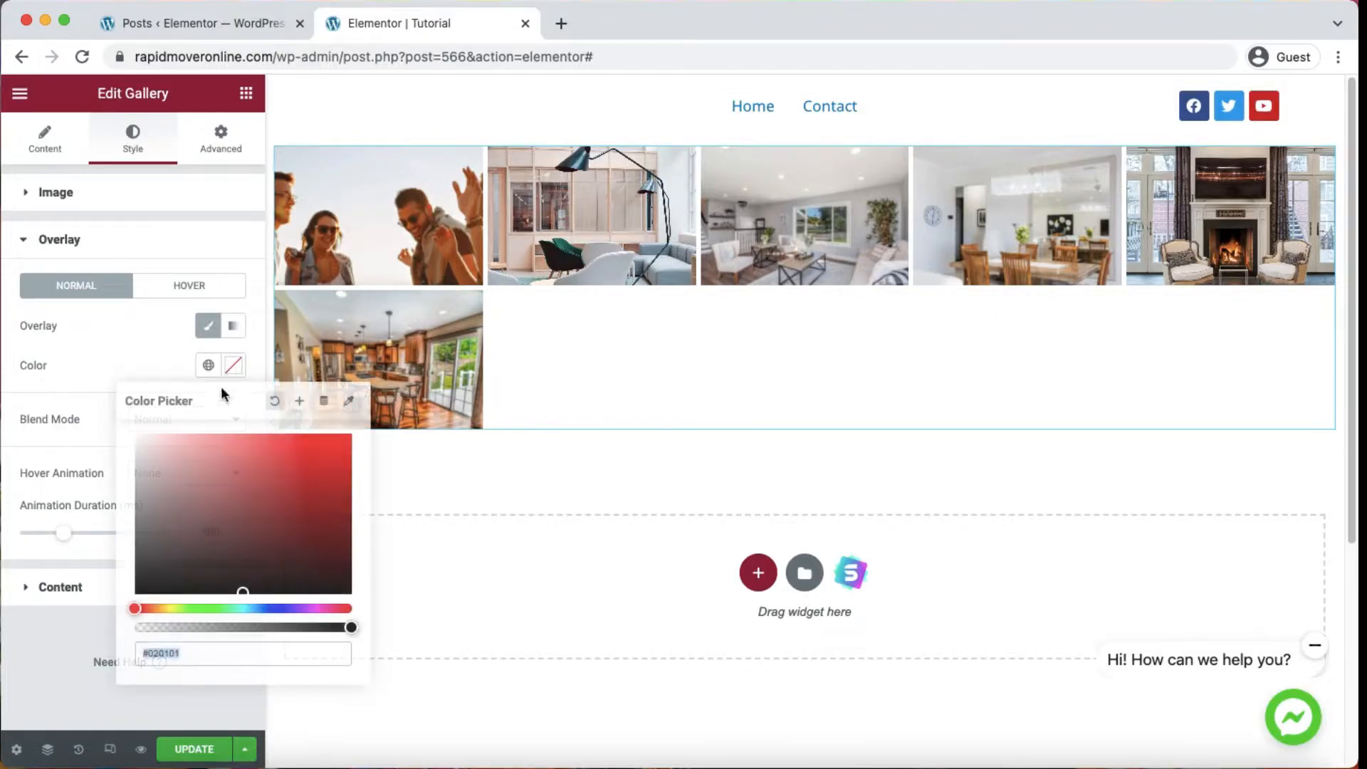
left_click_drag(236, 499, 161, 435)
left_click(274, 400)
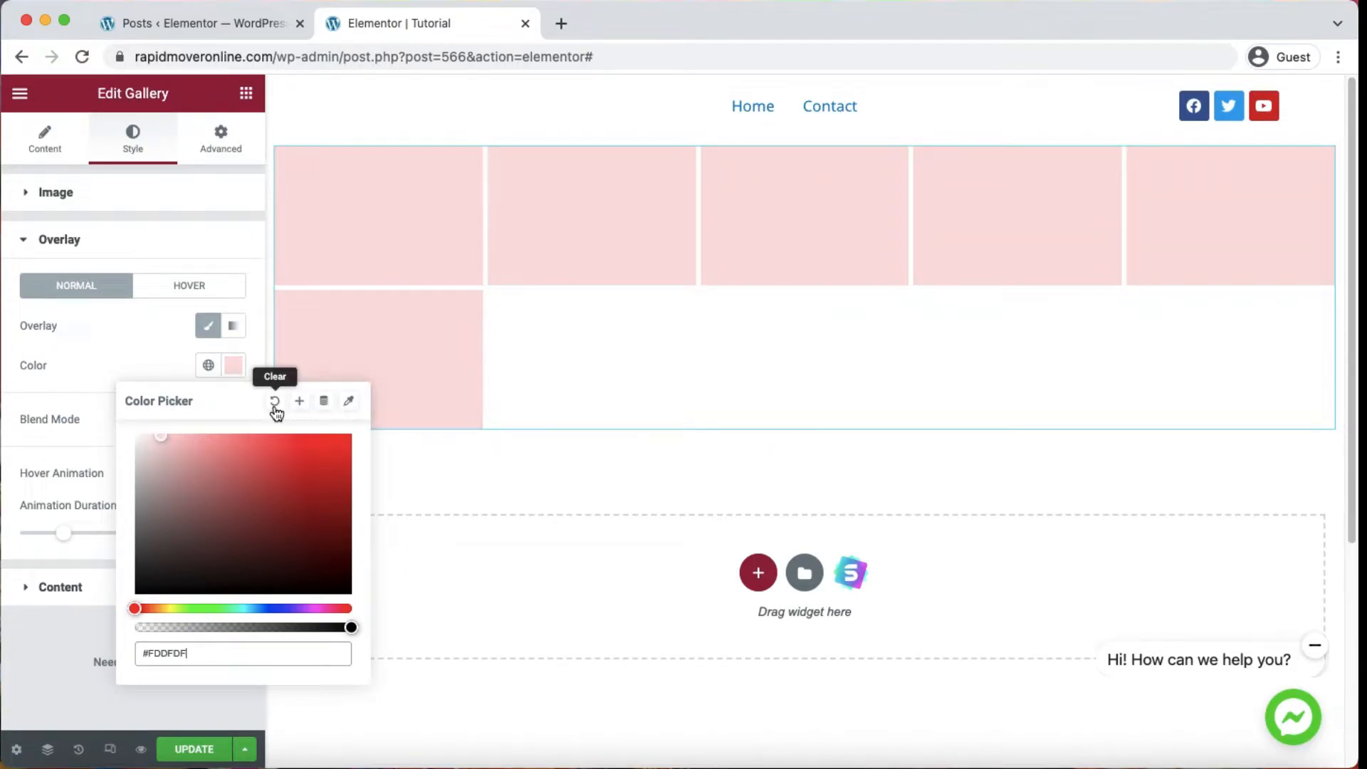
left_click(84, 331)
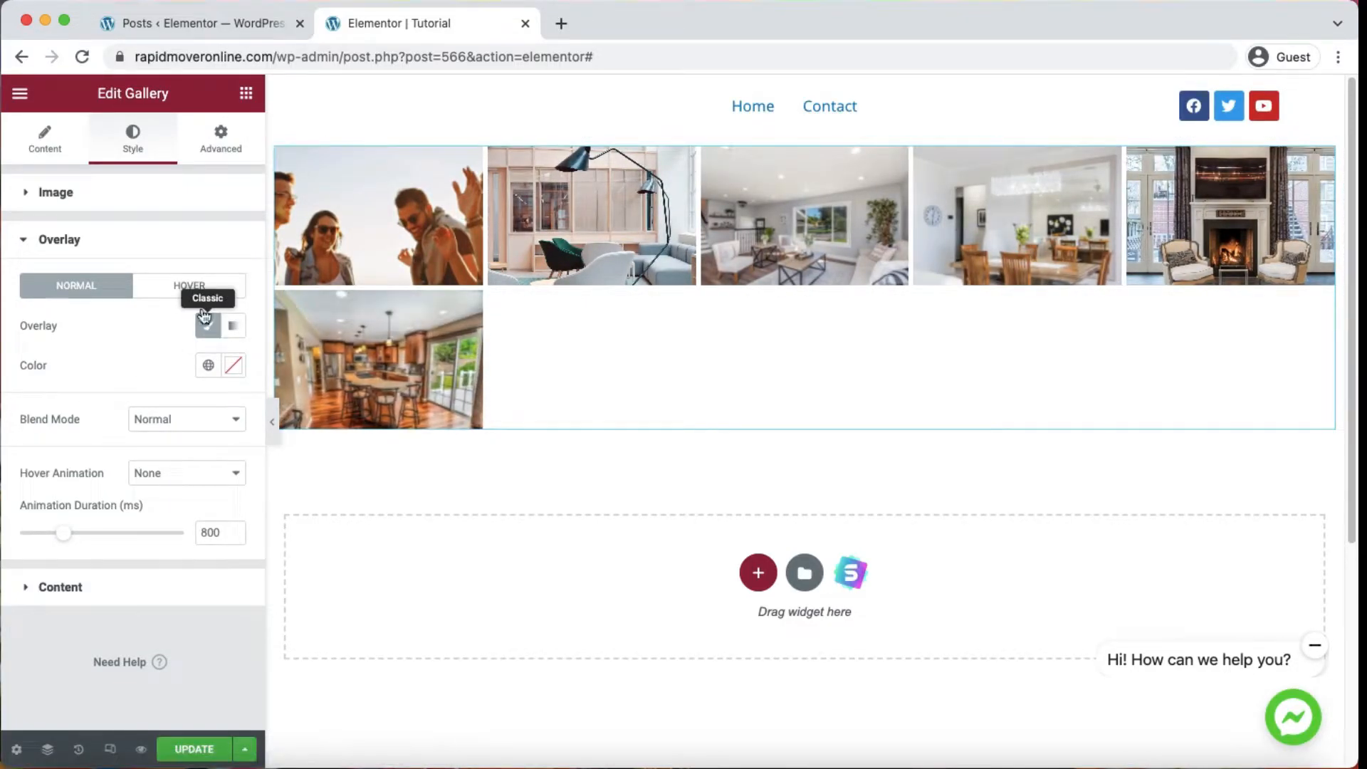
- Check the hover-state overlay color and switch the normal-state overlay to the Gradient type
left_click(190, 285)
left_click(234, 366)
left_click(234, 366)
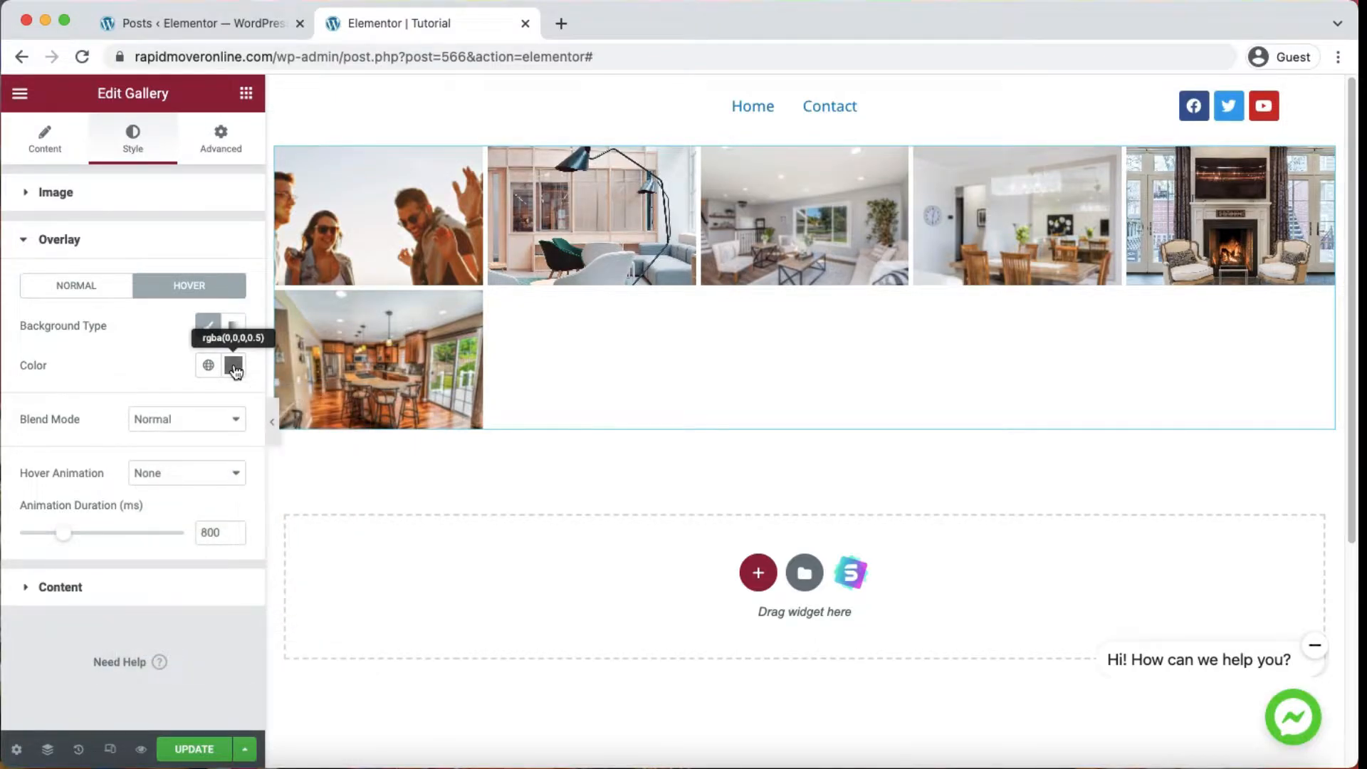
left_click(84, 285)
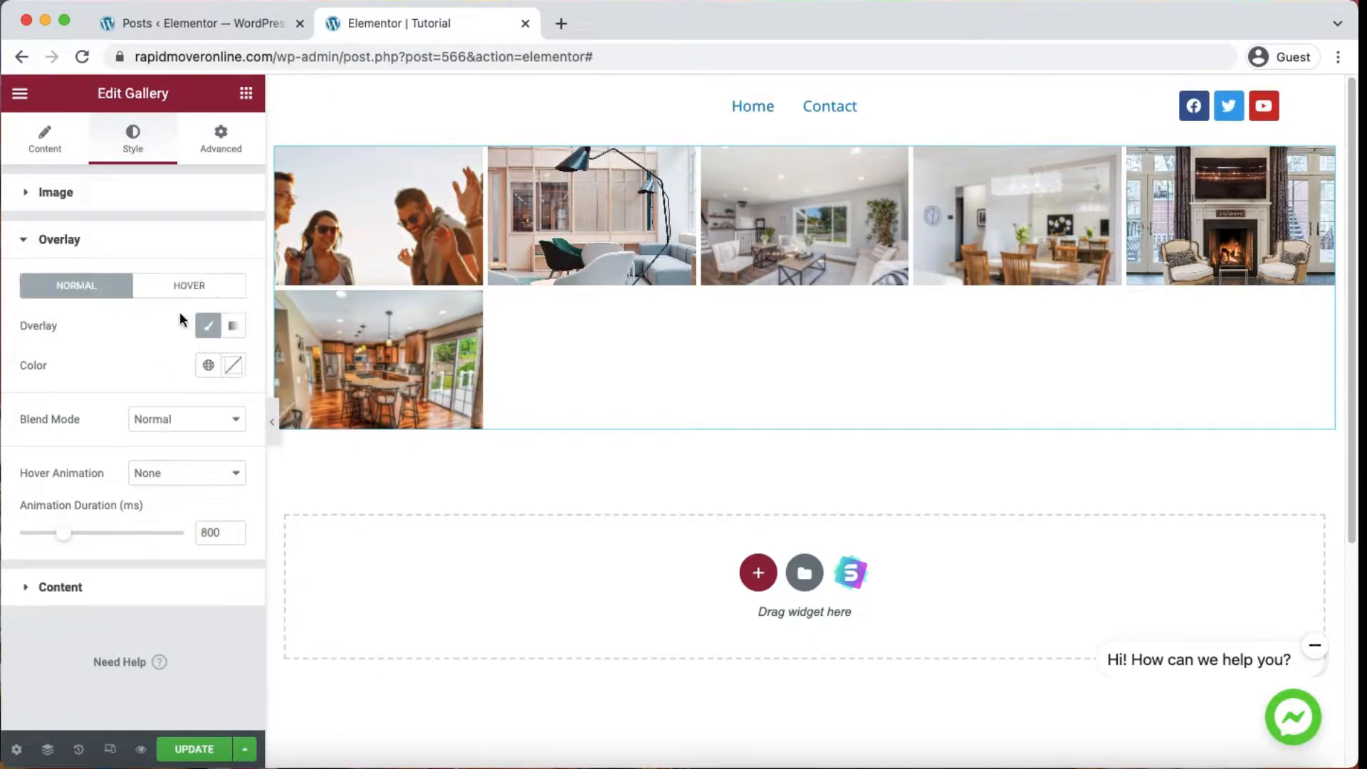
left_click(232, 327)
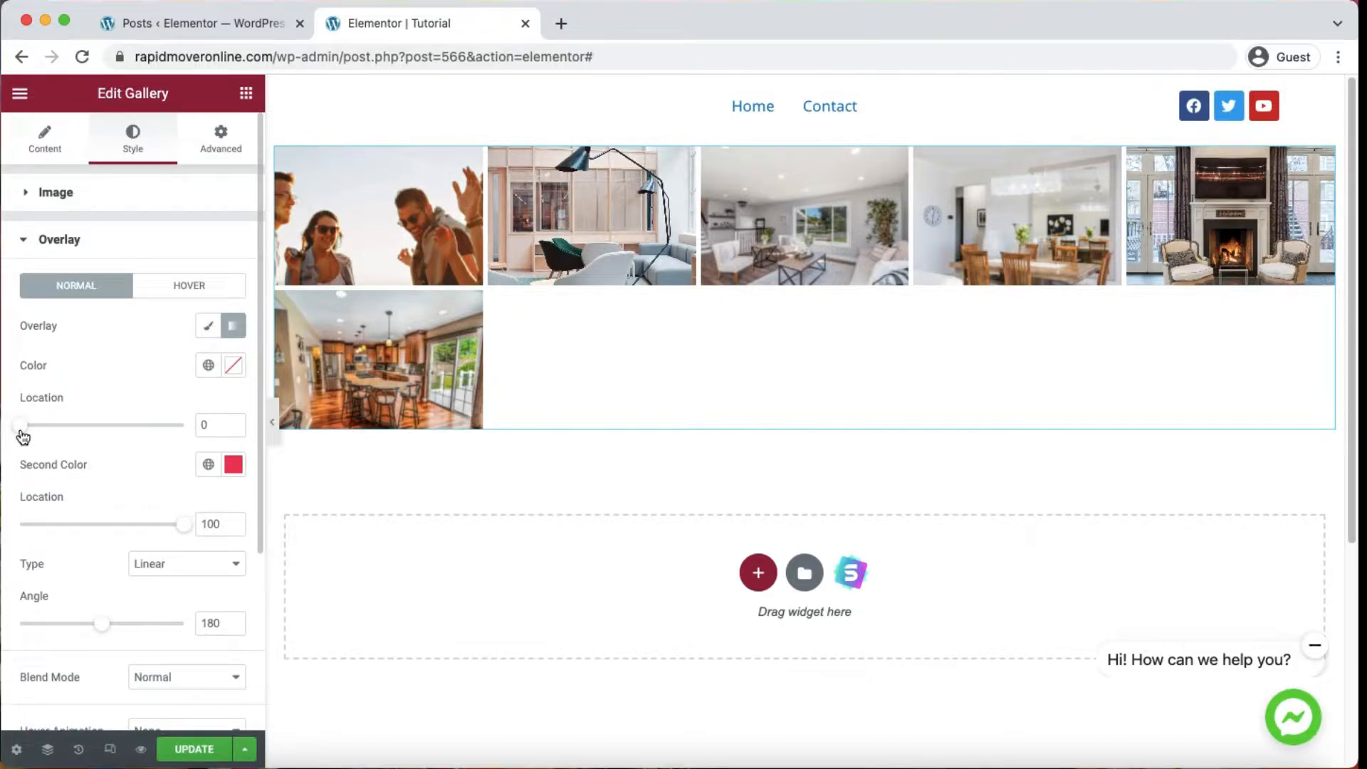
- Set the first color of the normal-state overlay gradient to dark red (#4F0A0A)
left_click(234, 366)
left_click(192, 470)
mouse_move(192, 471)
left_mouse_down()
mouse_move(247, 534)
mouse_move(187, 466)
mouse_move(326, 544)
left_mouse_up()
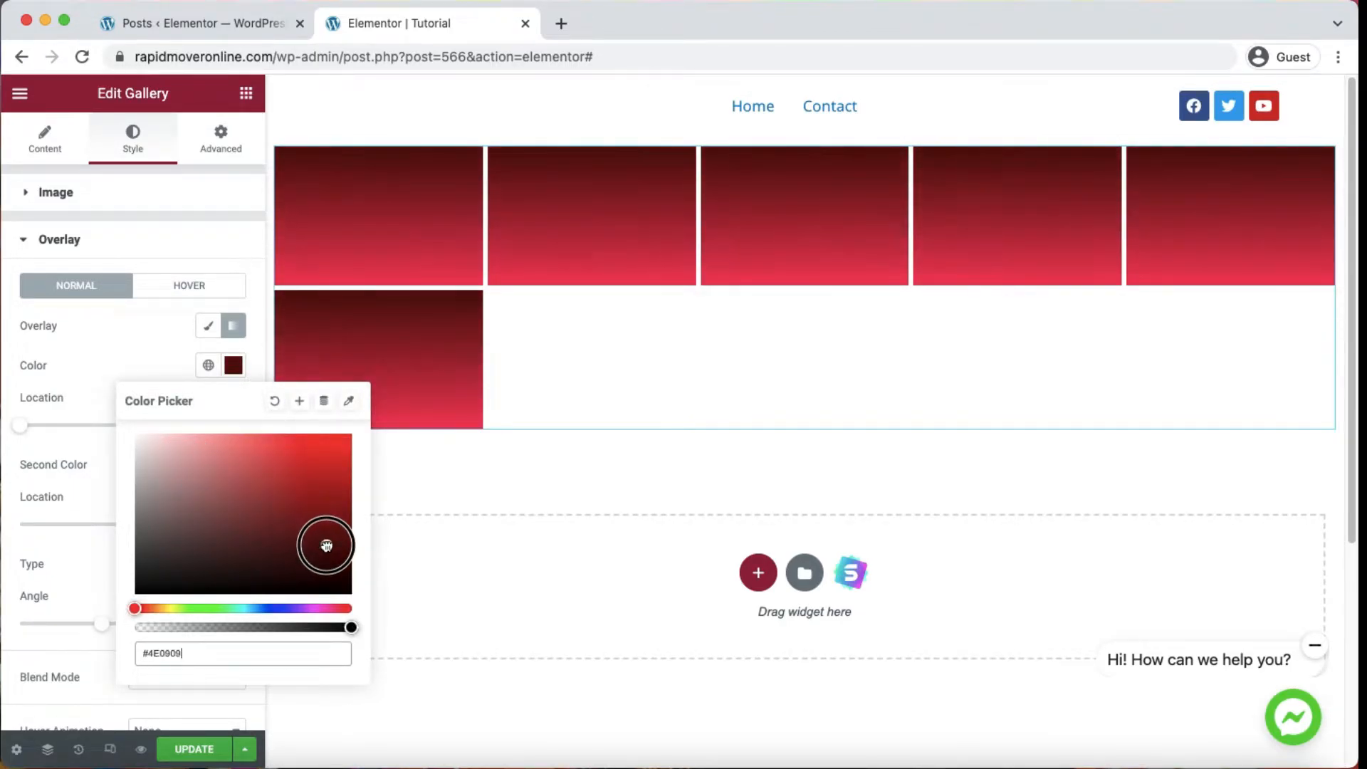
left_click(147, 324)
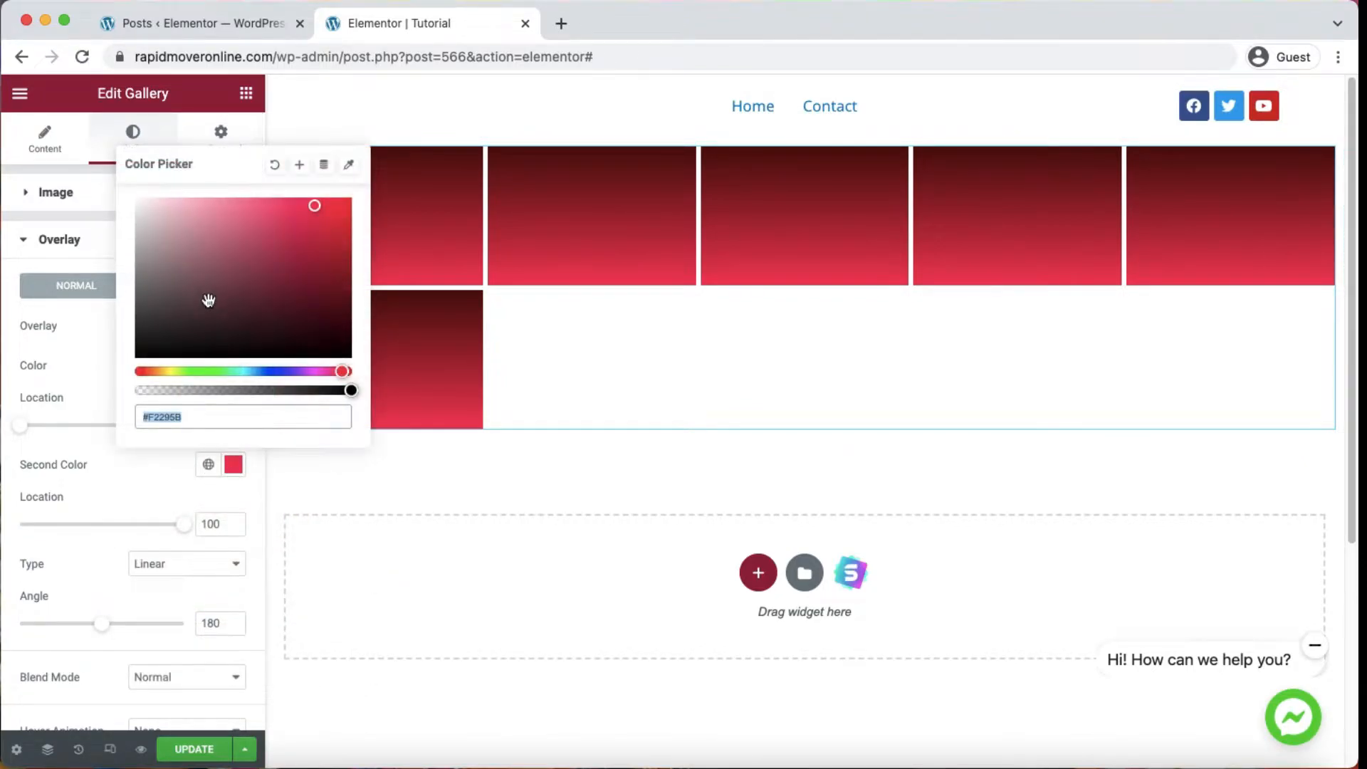
- Change the second color of the overlay gradient to olive green
left_click(207, 299)
left_click(178, 371)
left_click(217, 299)
mouse_move(219, 285)
left_mouse_down()
mouse_move(180, 253)
mouse_move(204, 229)
mouse_move(226, 263)
left_mouse_up()
left_click(79, 363)
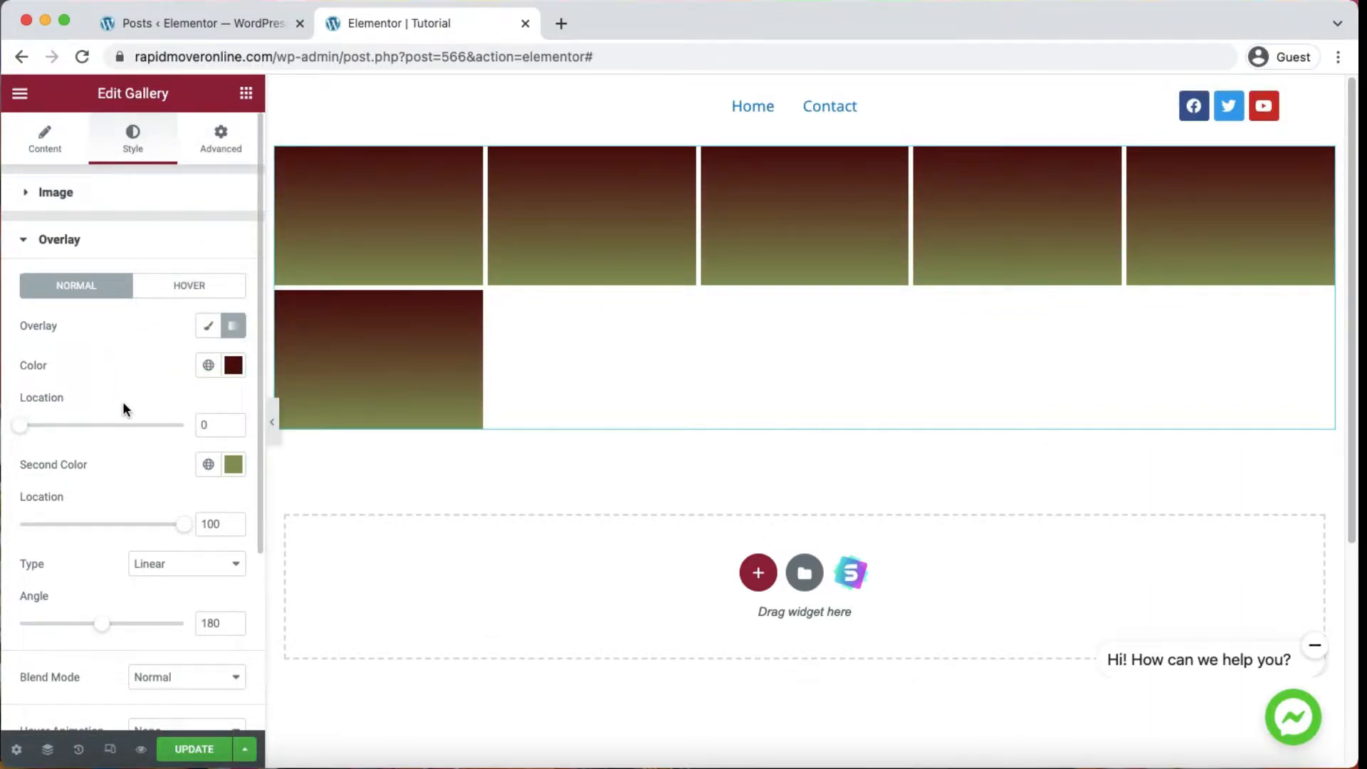
- Set the second gradient color's location to 49, try the first color's location at 48 and set it to 0
mouse_move(24, 427)
left_mouse_down()
mouse_move(188, 428)
mouse_move(29, 431)
left_mouse_up()
left_click_drag(183, 524, 98, 527)
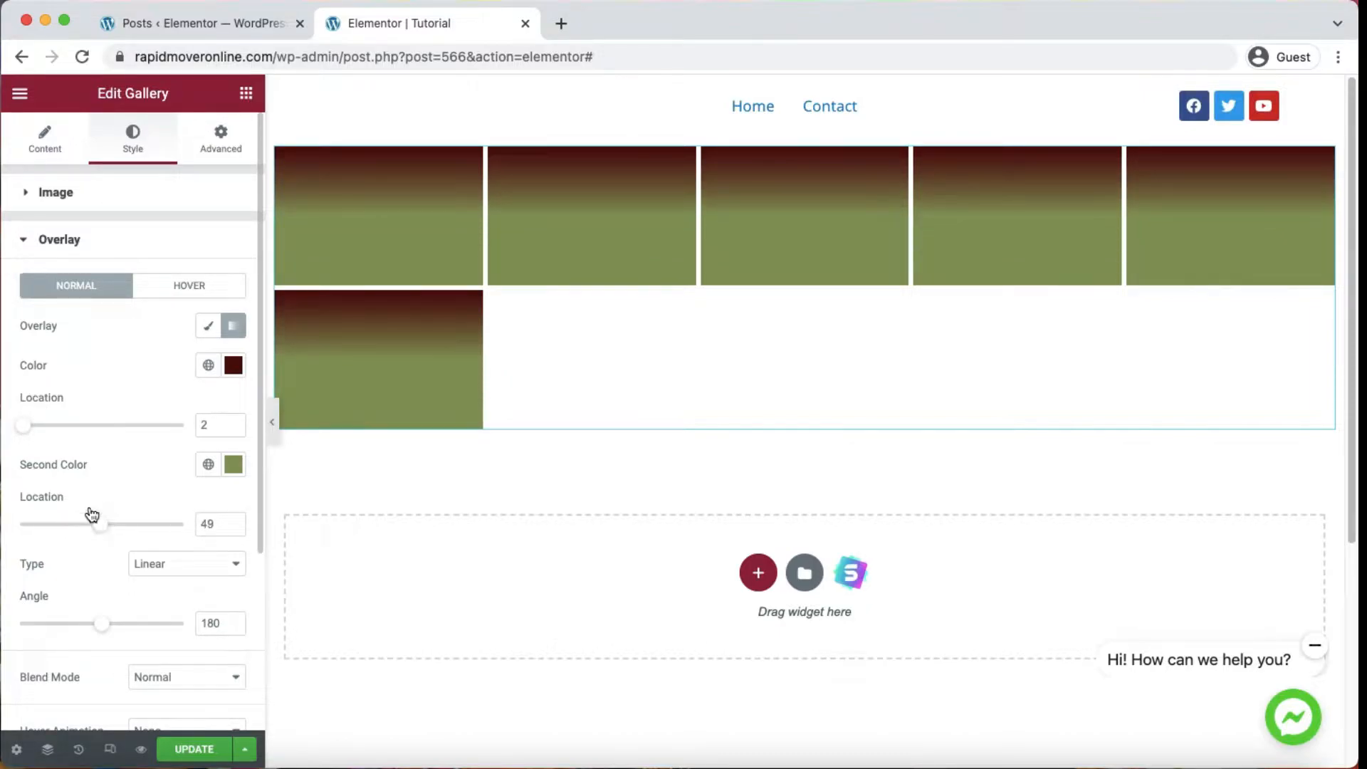
left_click_drag(32, 428, 108, 433)
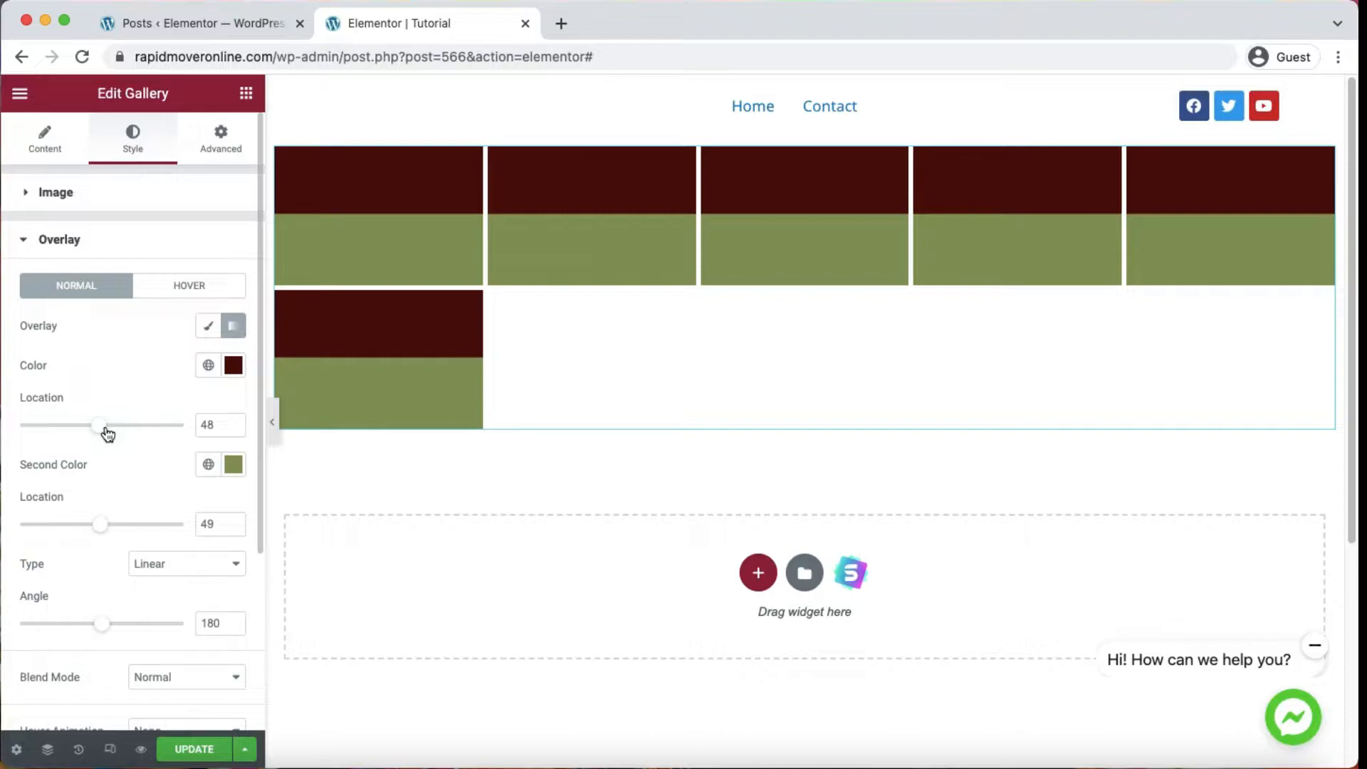
left_click_drag(109, 431, 20, 432)
- Change the overlay gradient type to Radial, try the Center Left position and set the position to Top Center
scroll(57, 437, "down", 3)
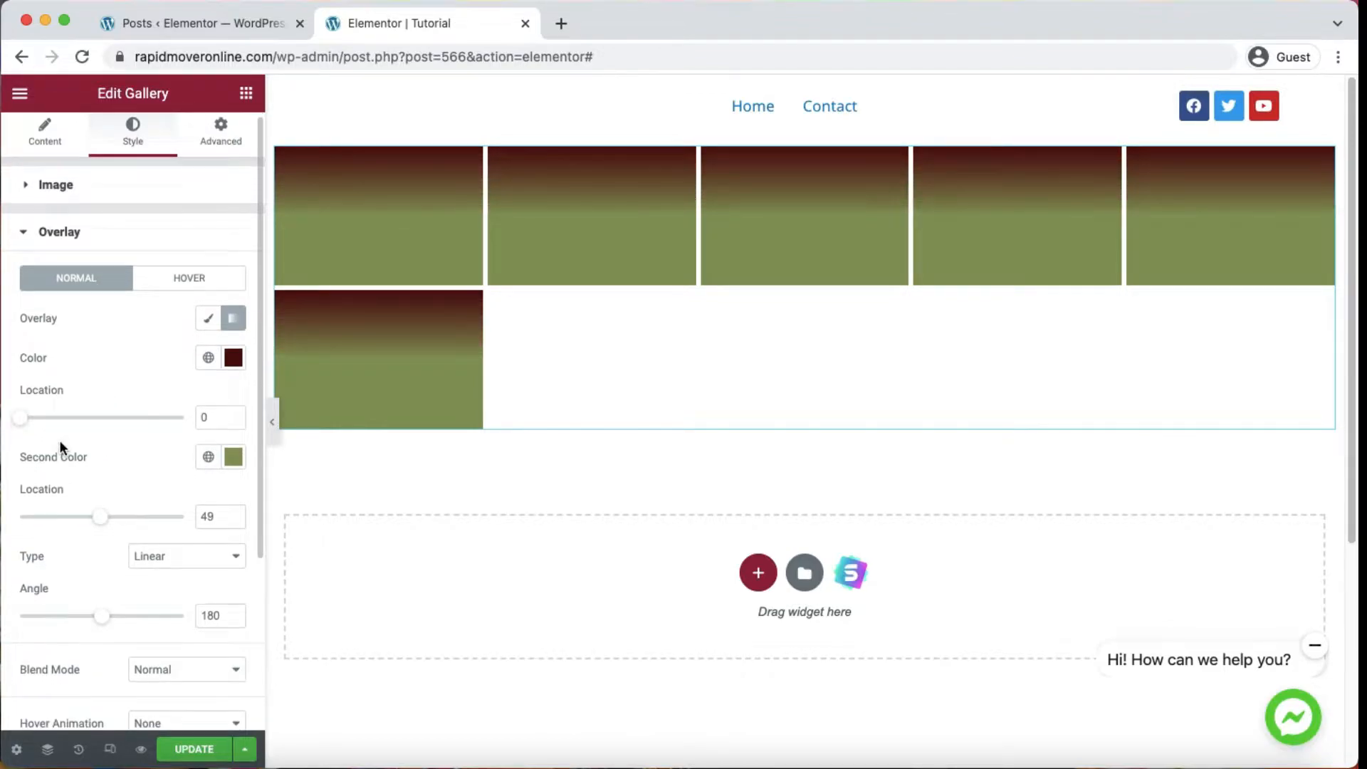
left_click(159, 453)
left_click(161, 473)
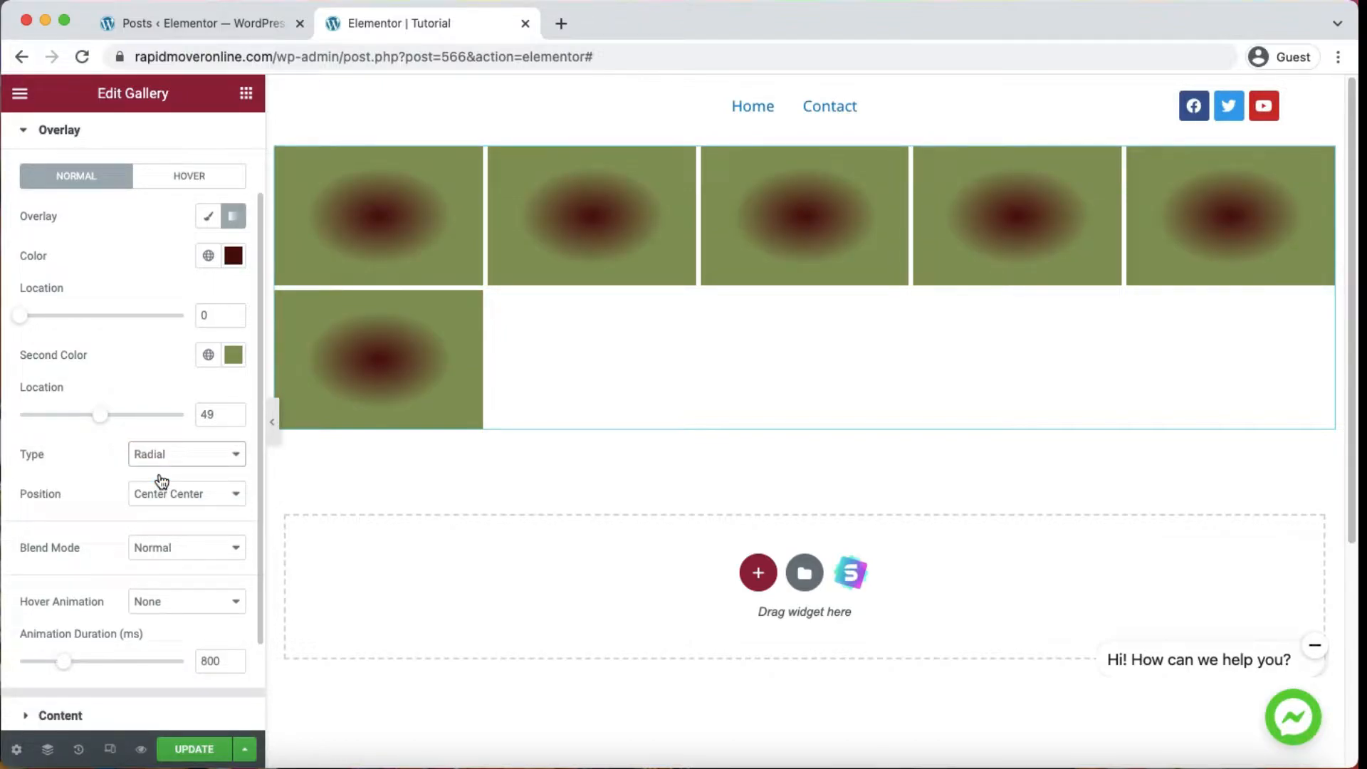
left_click(174, 492)
left_click(177, 511)
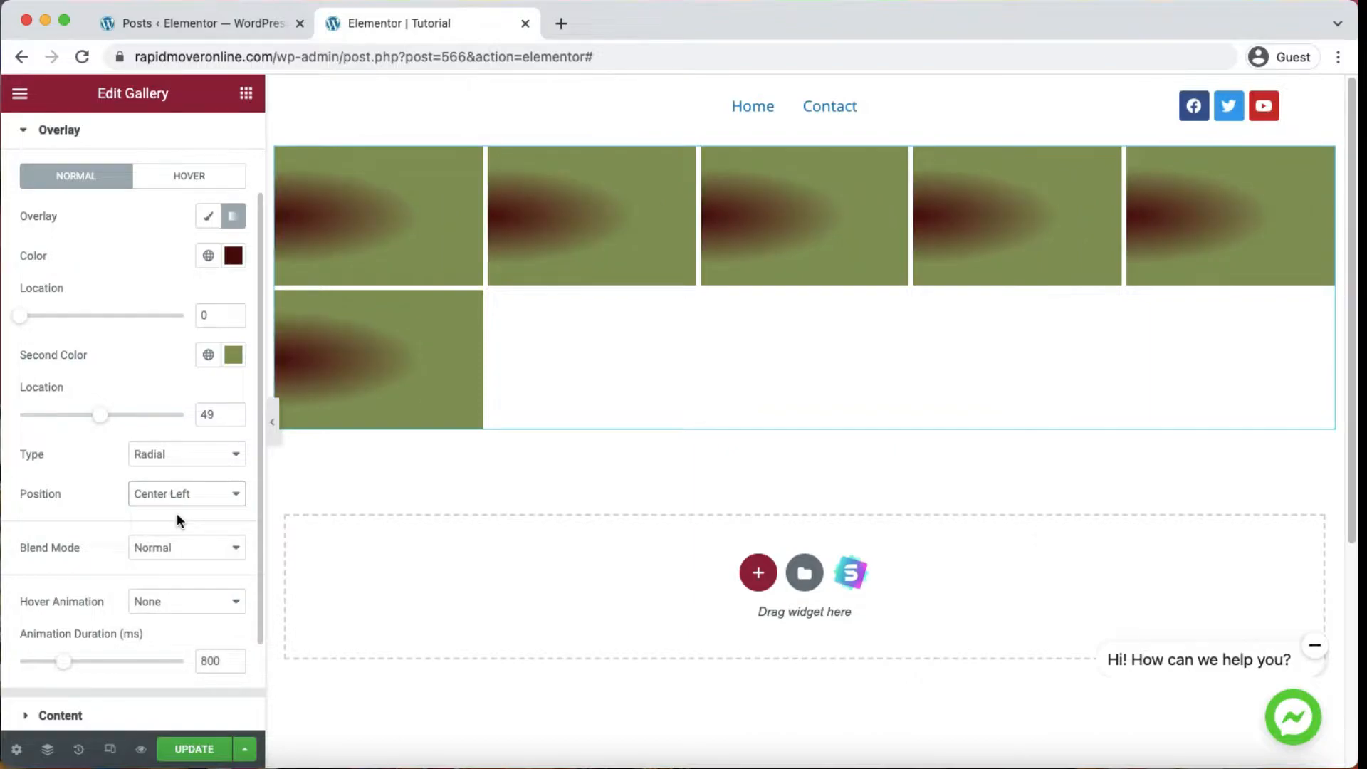
left_click(183, 496)
left_click(160, 527)
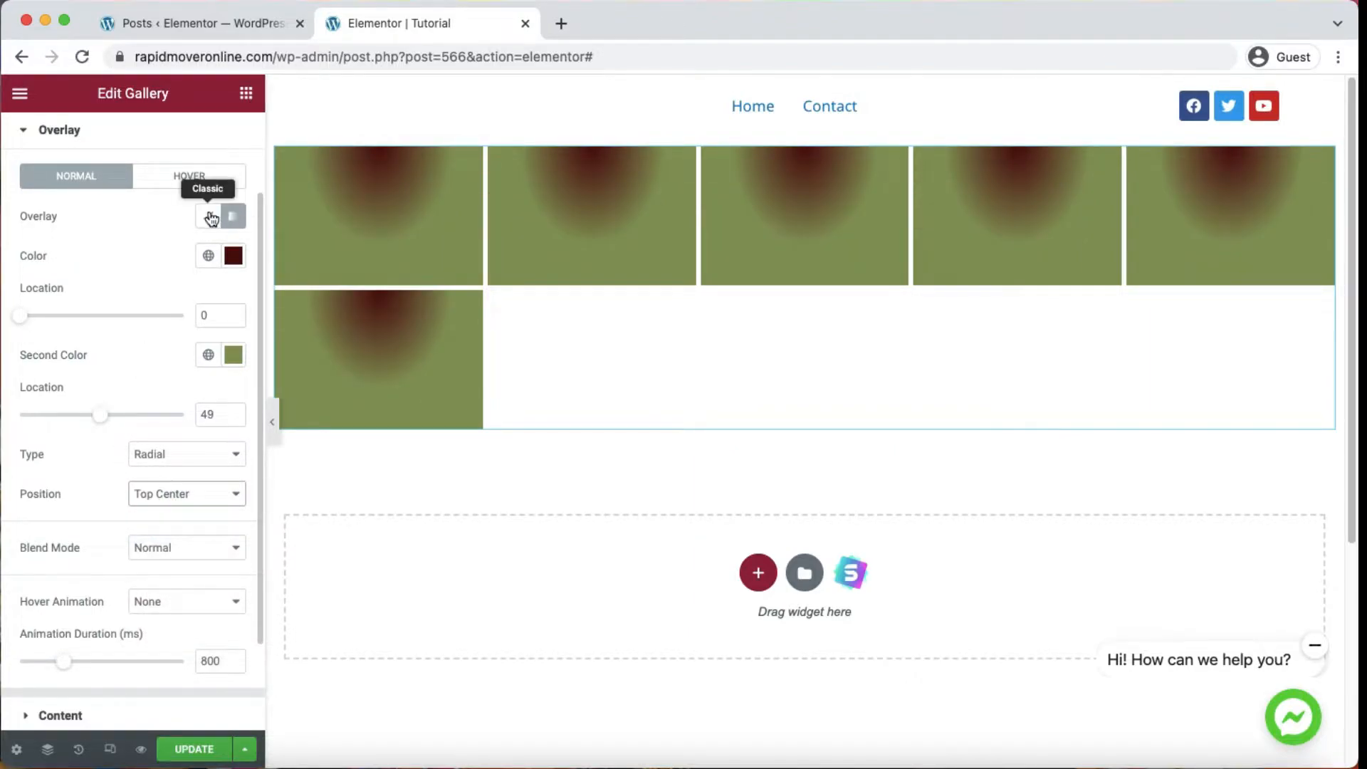
- Make both gradient colors nearly transparent, with the first color at #4F0A0A14, so the images show through
left_click(233, 254)
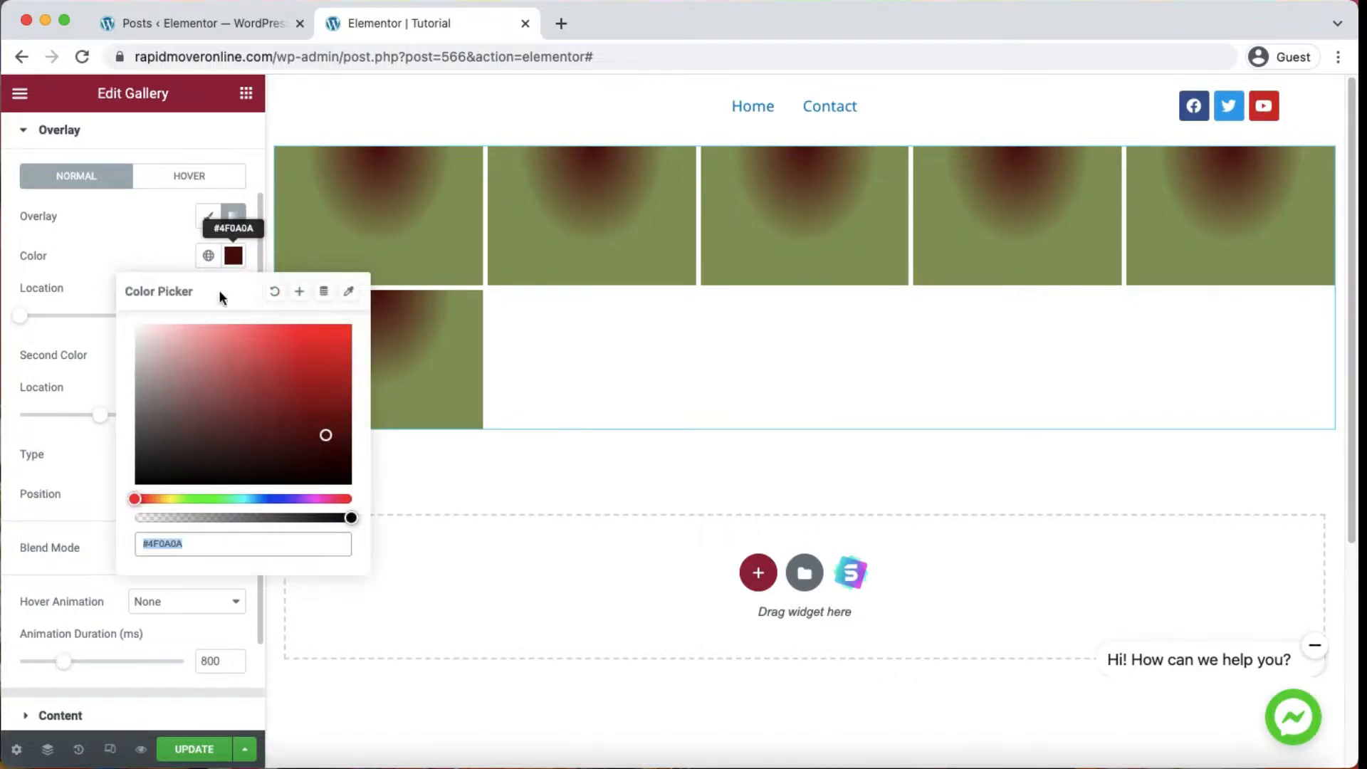
left_click_drag(168, 519, 151, 518)
left_click(106, 259)
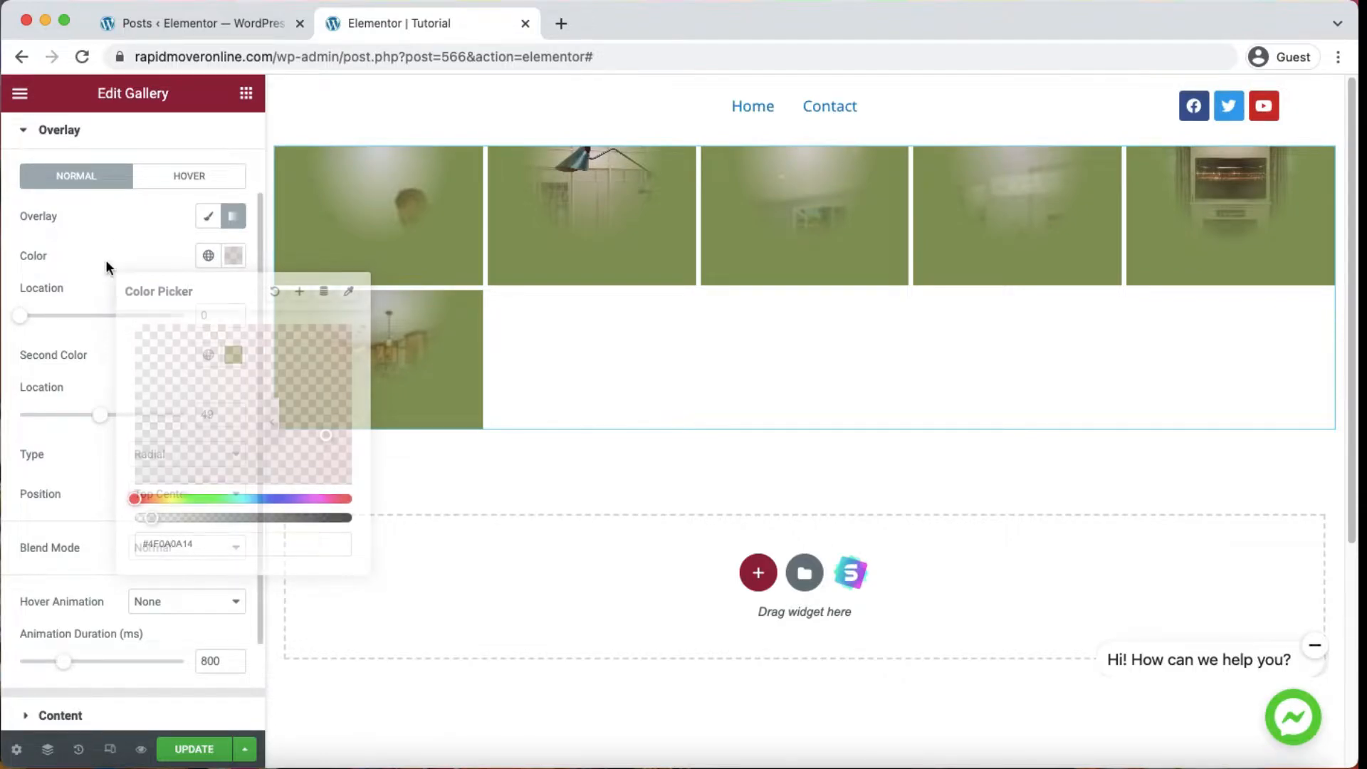
left_click(233, 355)
left_click_drag(193, 616, 199, 616)
left_click(172, 287)
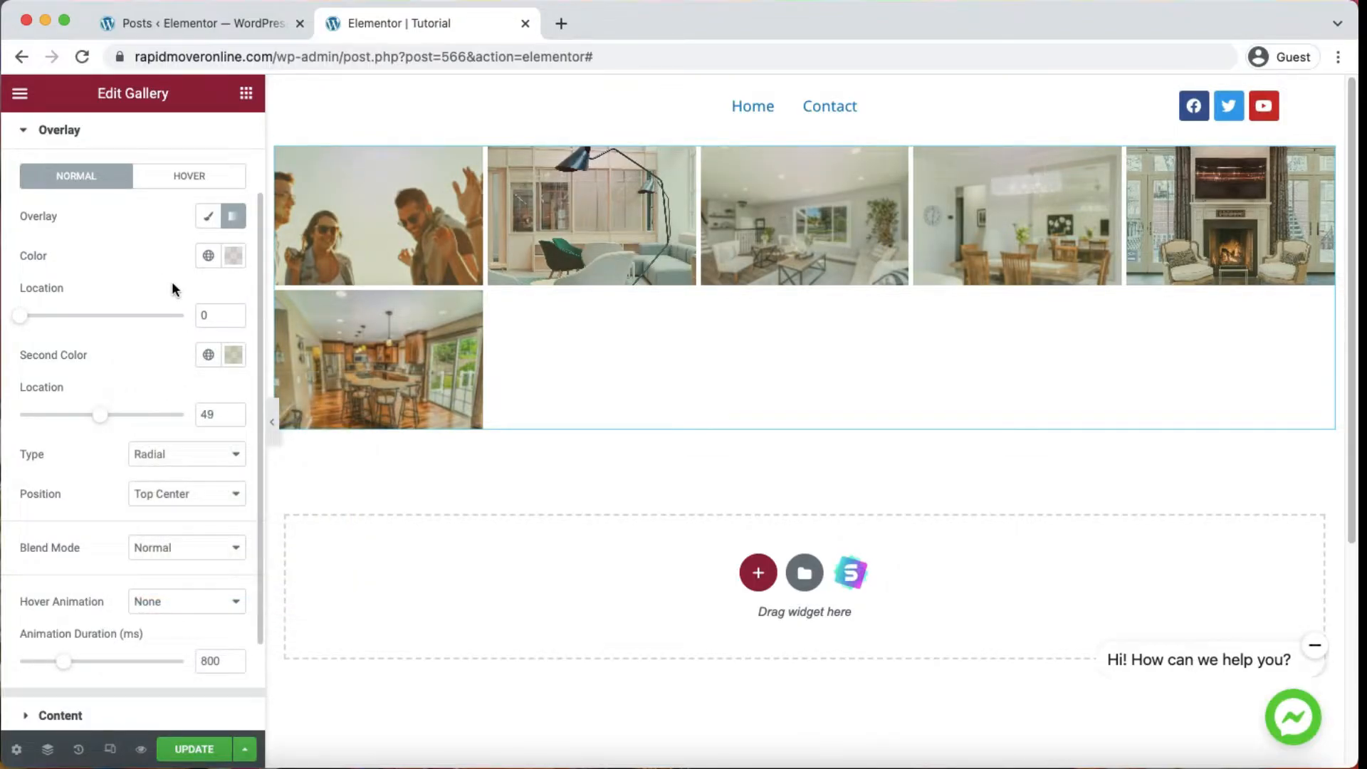
- Open the gallery's Content style settings and try left alignment for the overlay text
scroll(164, 302, "down", 3)
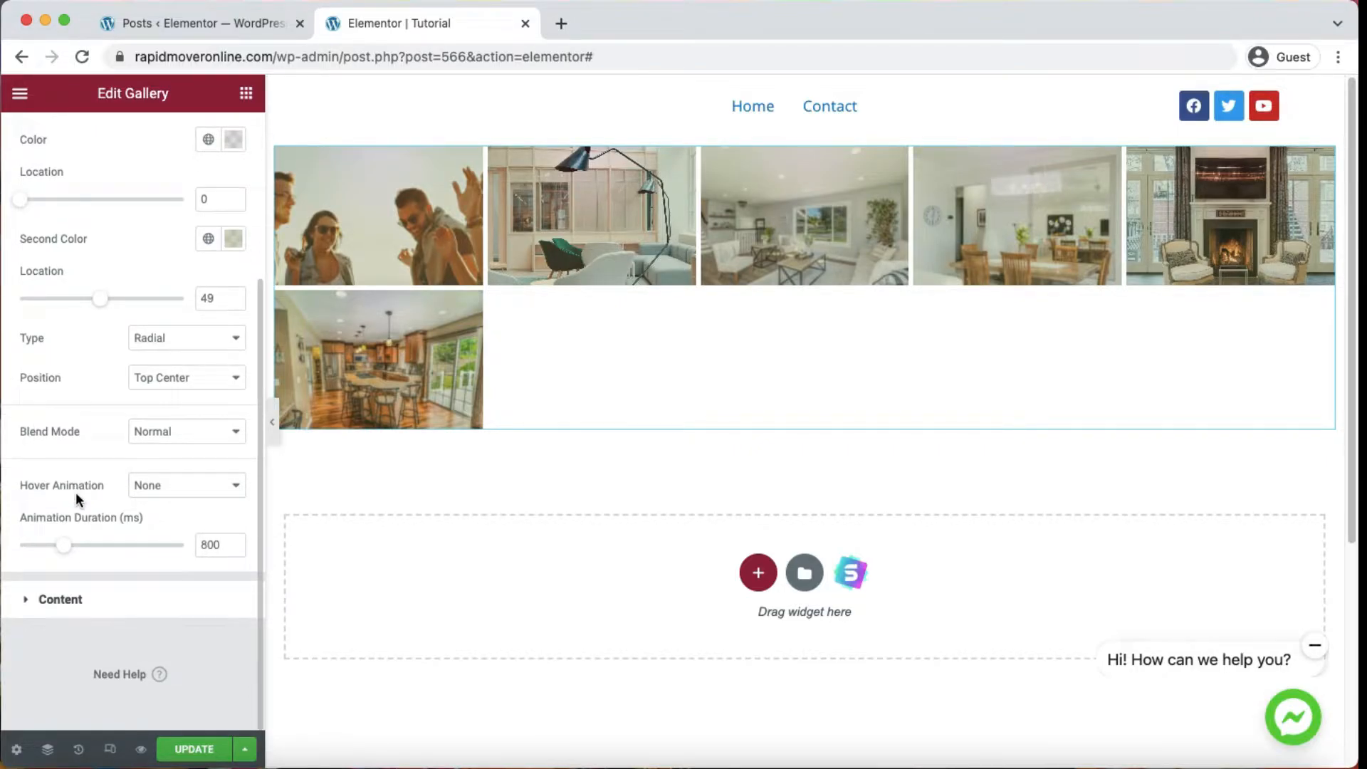
left_click(60, 605)
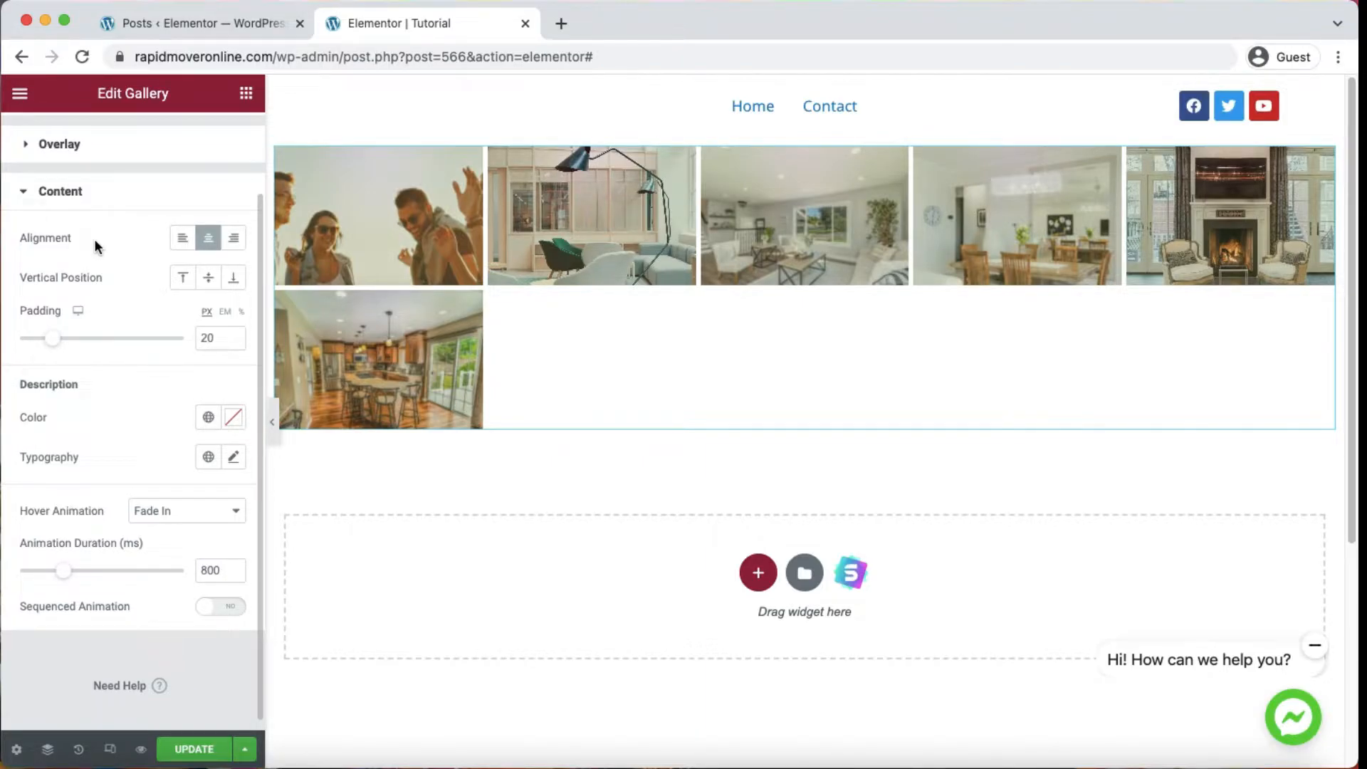
left_click(183, 243)
- In the gallery's overlay content options, choose Title as the overlay title
scroll(82, 180, "up", 3)
left_click(57, 155)
scroll(142, 492, "down", 5)
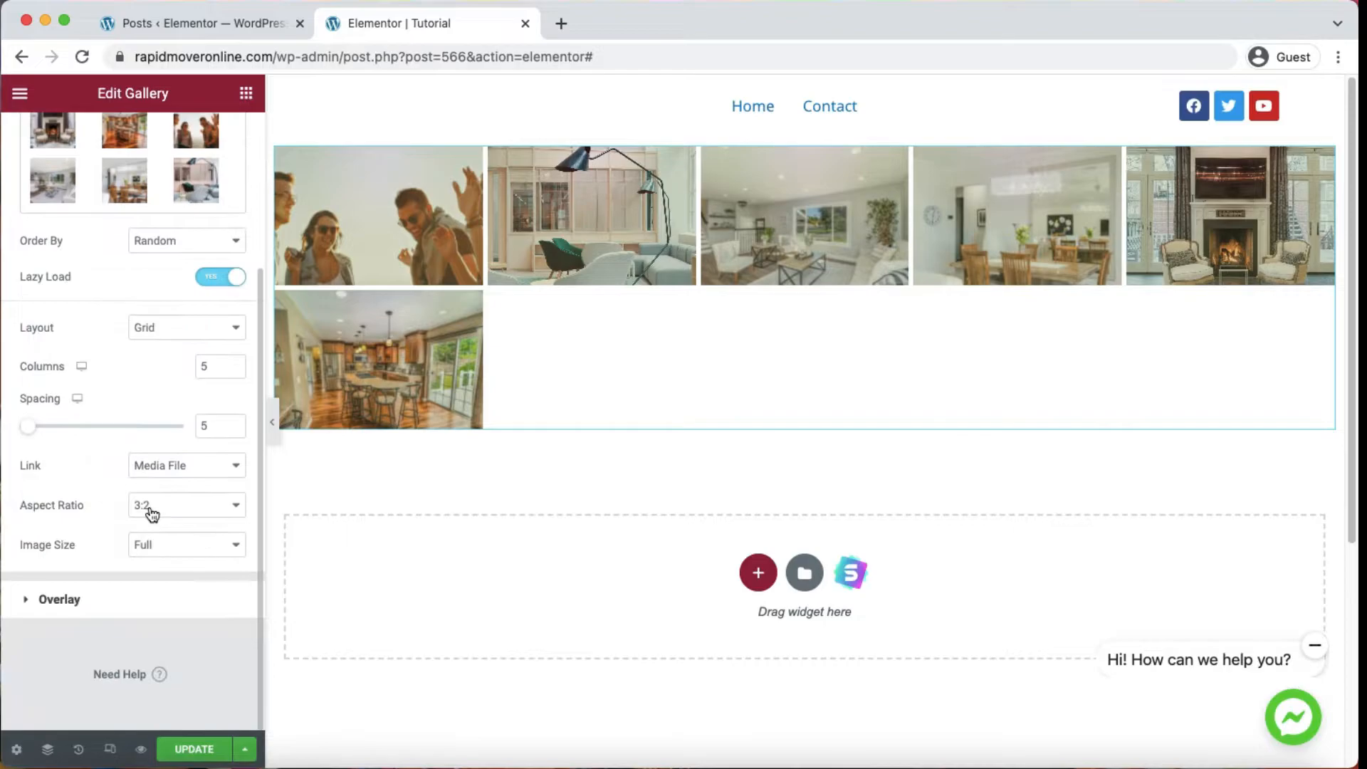
left_click(125, 599)
left_click(221, 322)
left_click(199, 340)
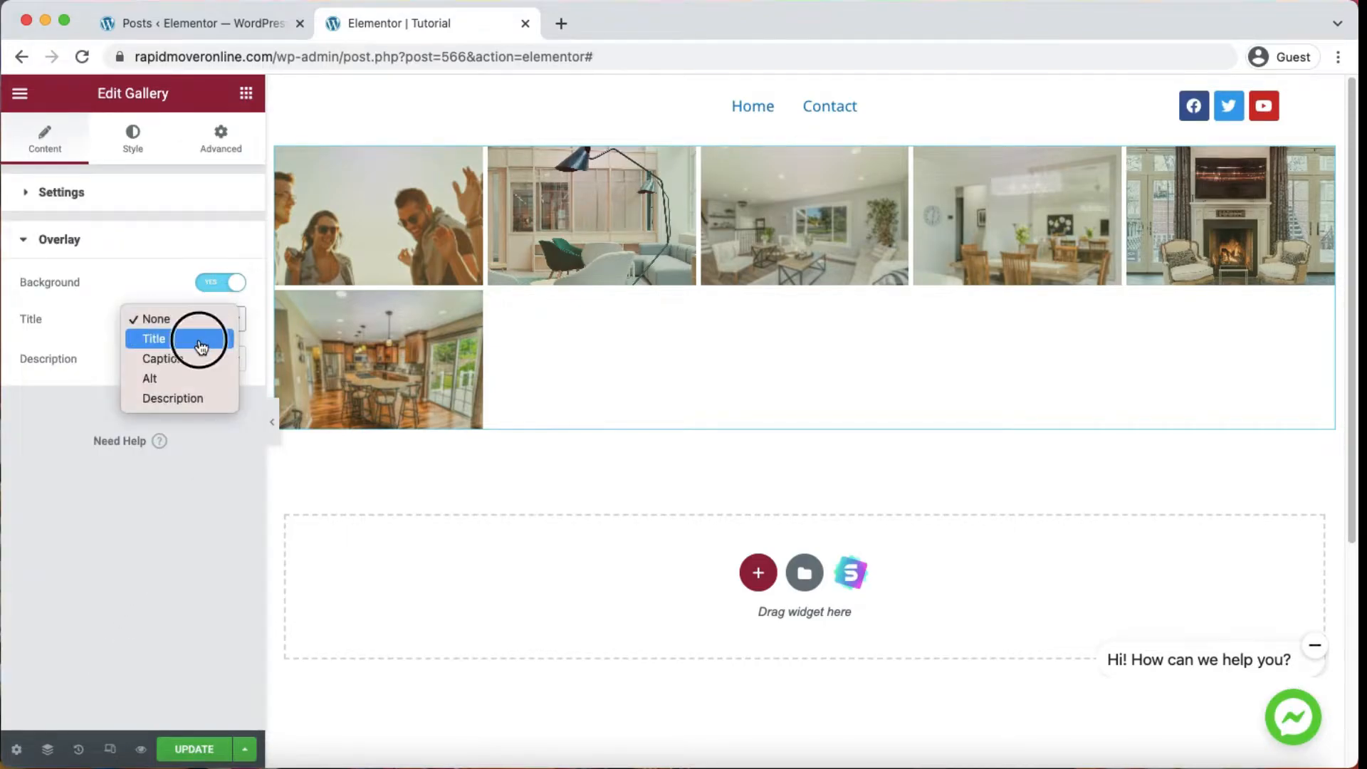
- Return to the Content style settings, center the overlay text and preview it on an image
left_click(134, 141)
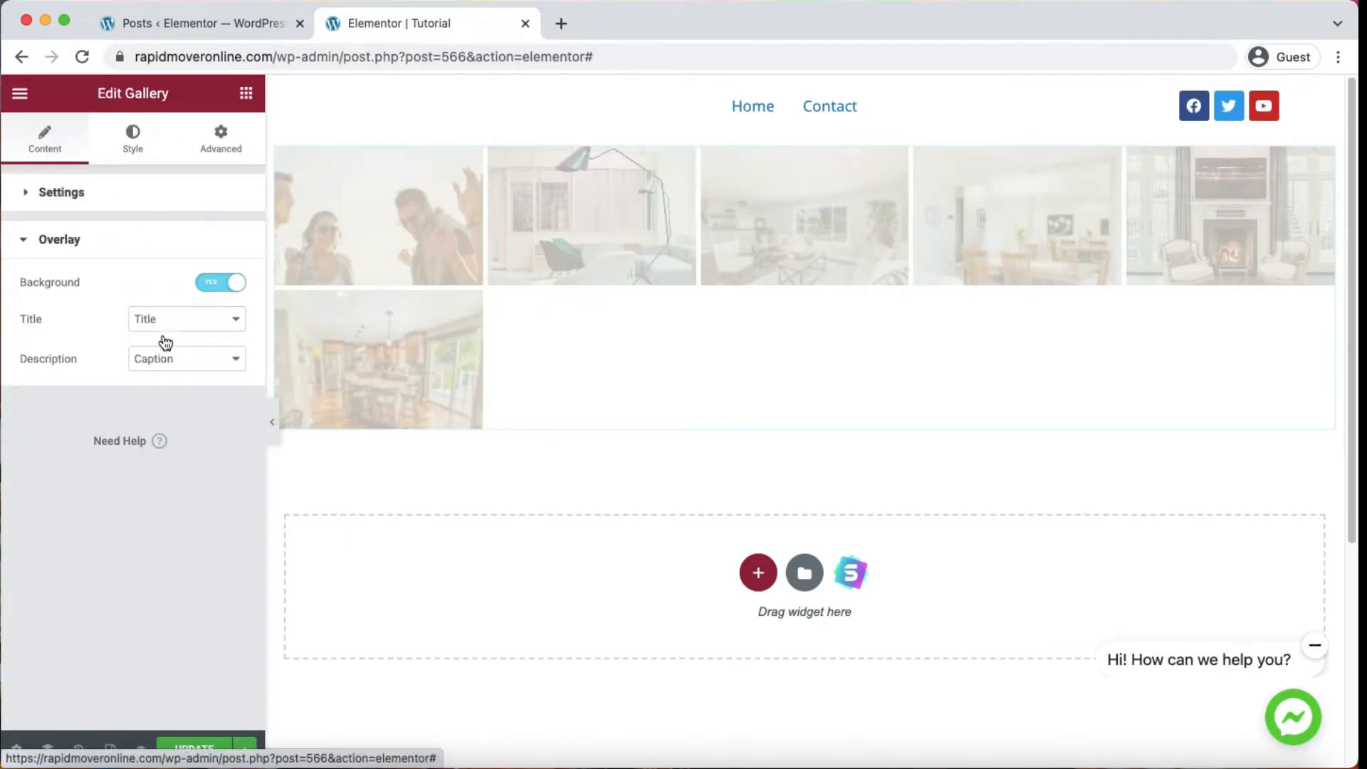
scroll(123, 444, "down", 1)
left_click(109, 596)
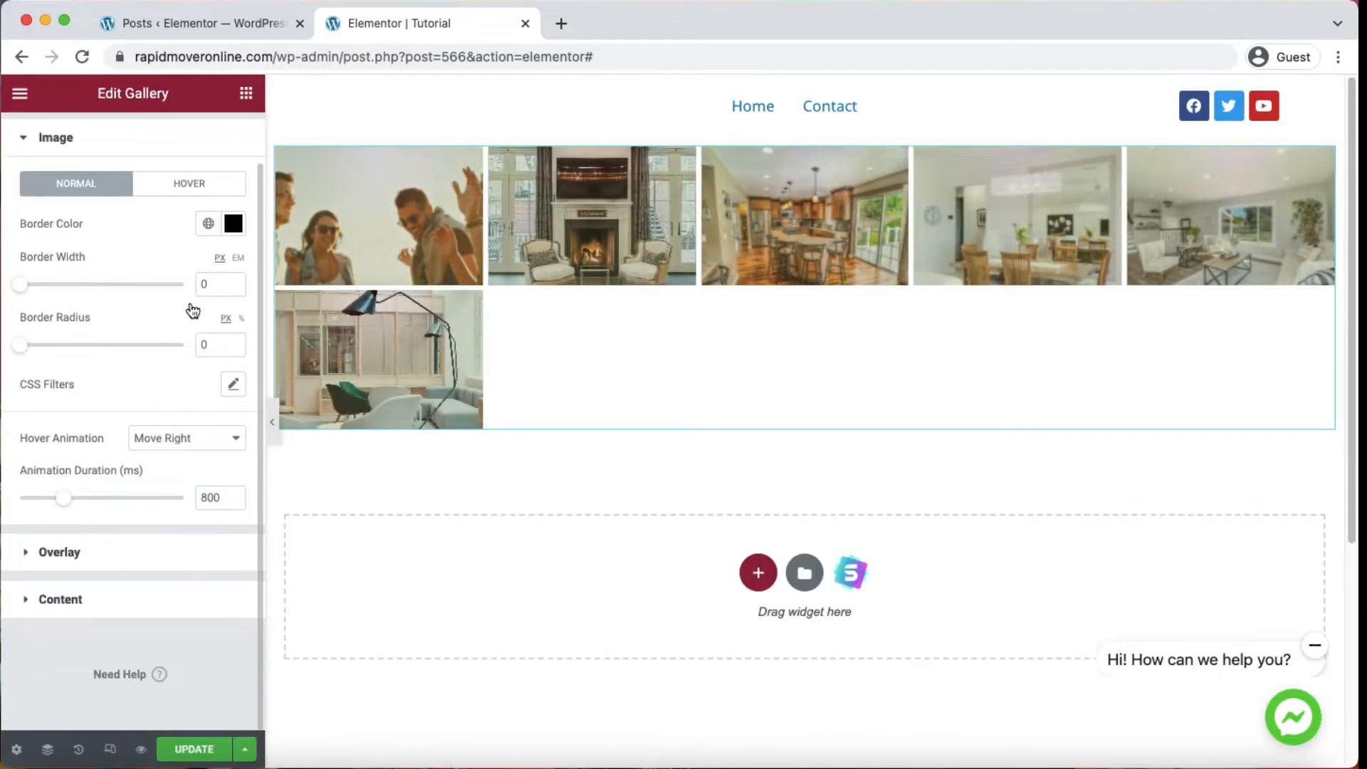
scroll(189, 301, "down", 3)
scroll(190, 301, "up", 3)
left_click(208, 333)
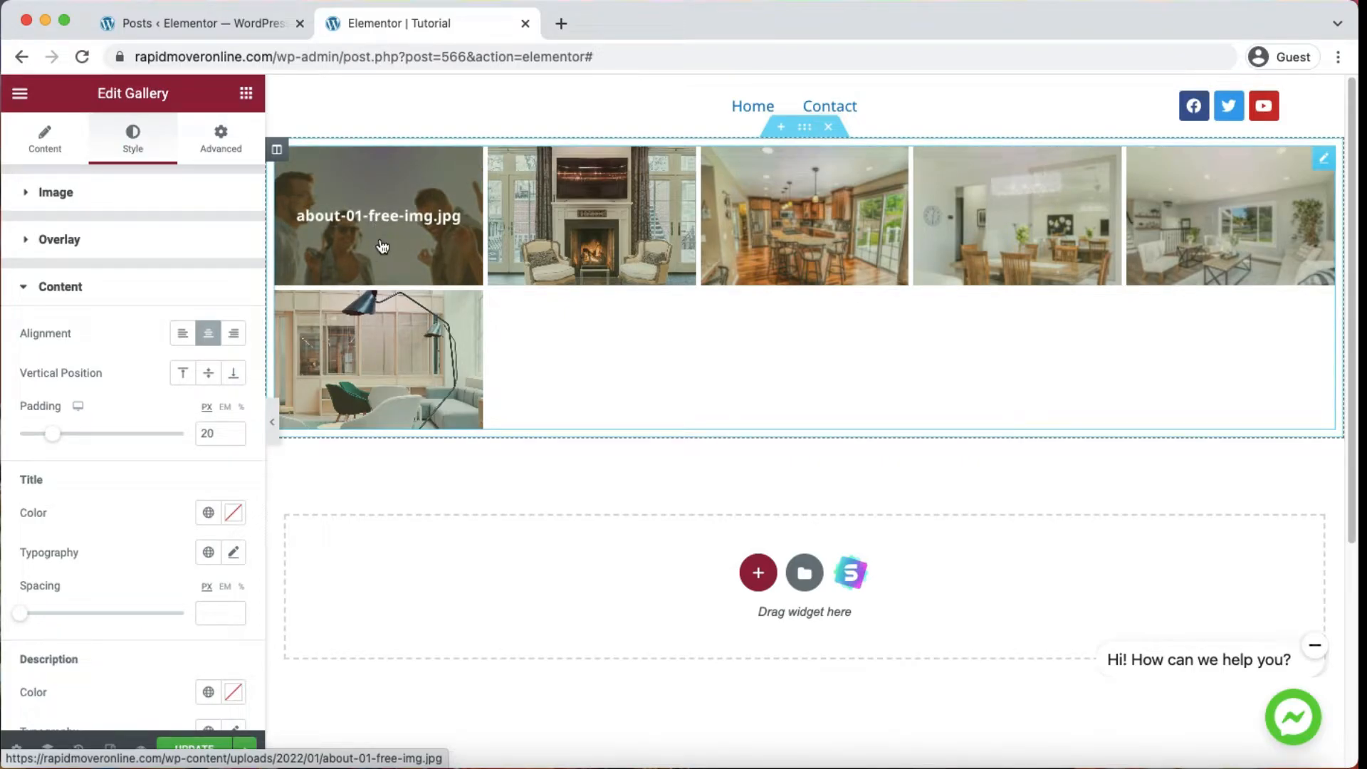
- Try left, center and right alignment for the overlay title and preview each on the images
left_click(183, 333)
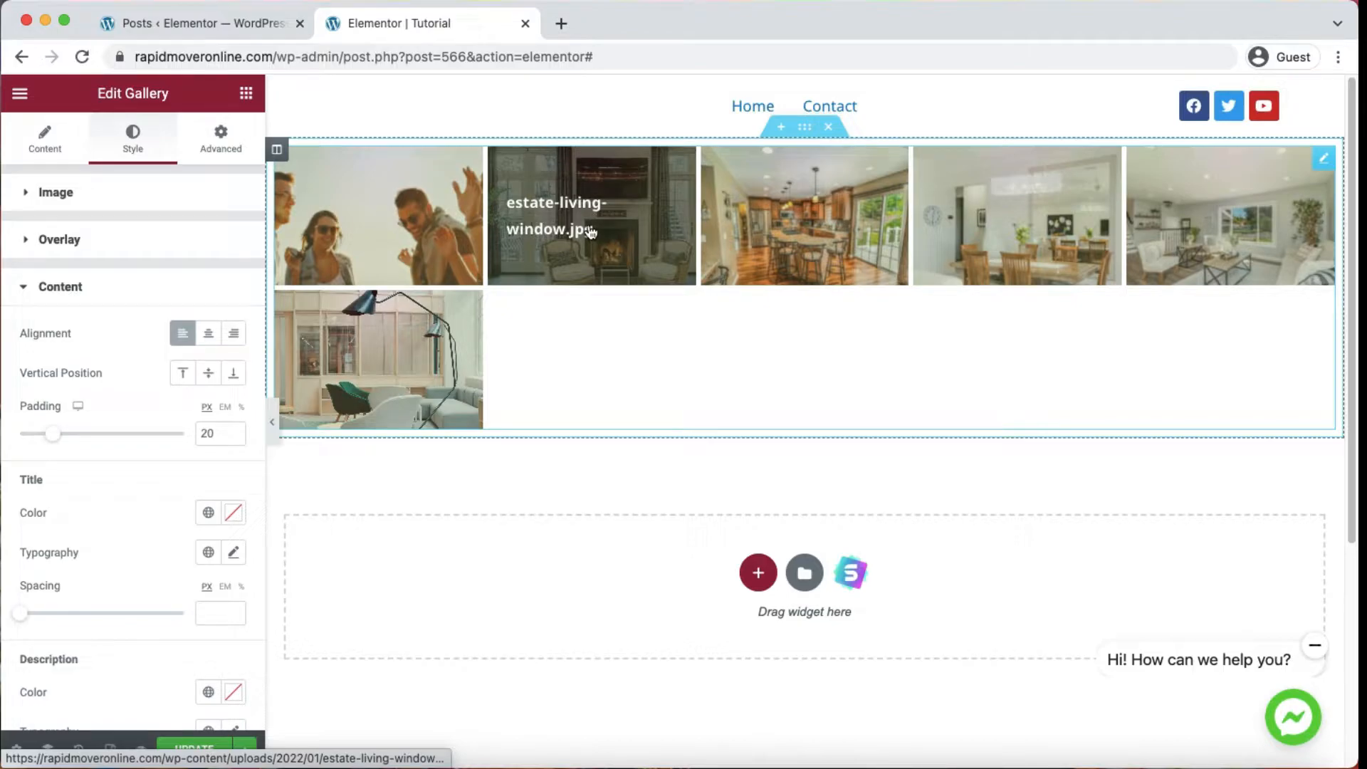
left_click(208, 333)
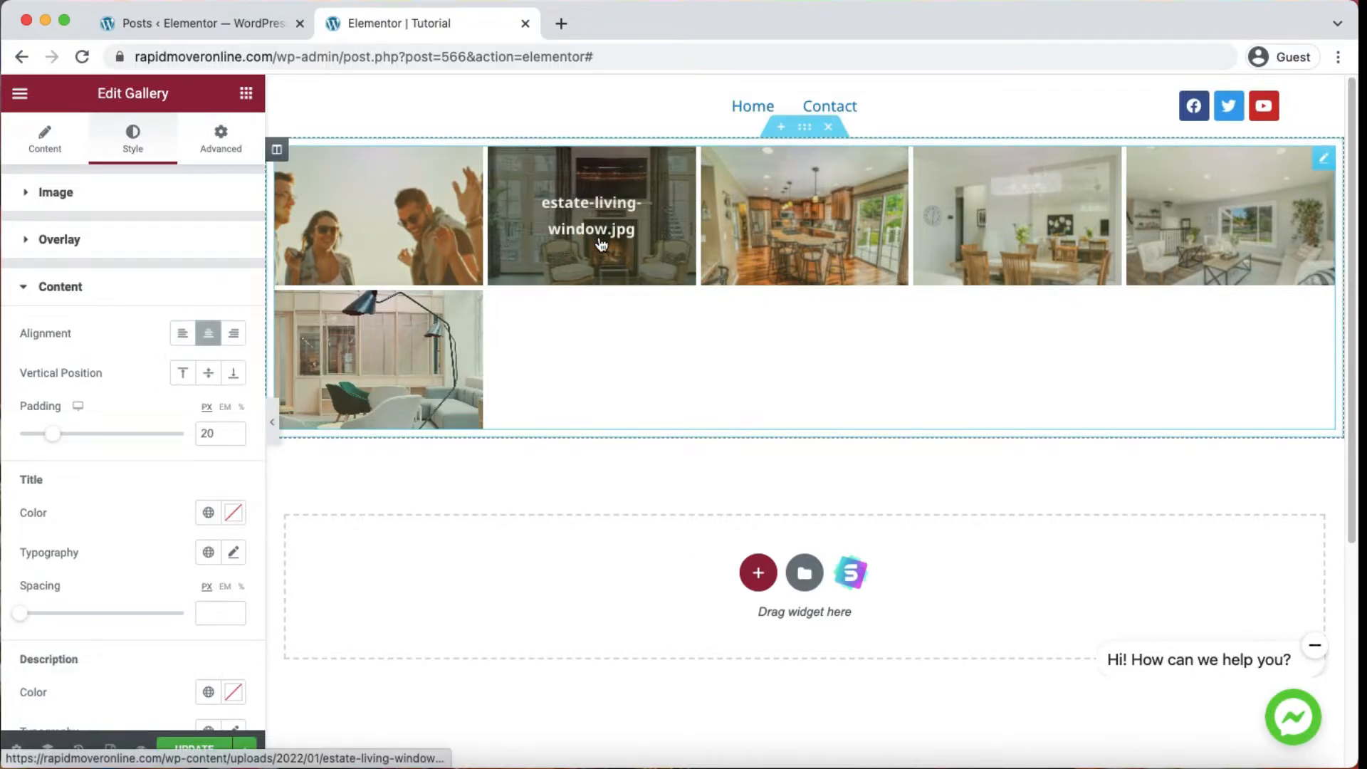
left_click(241, 339)
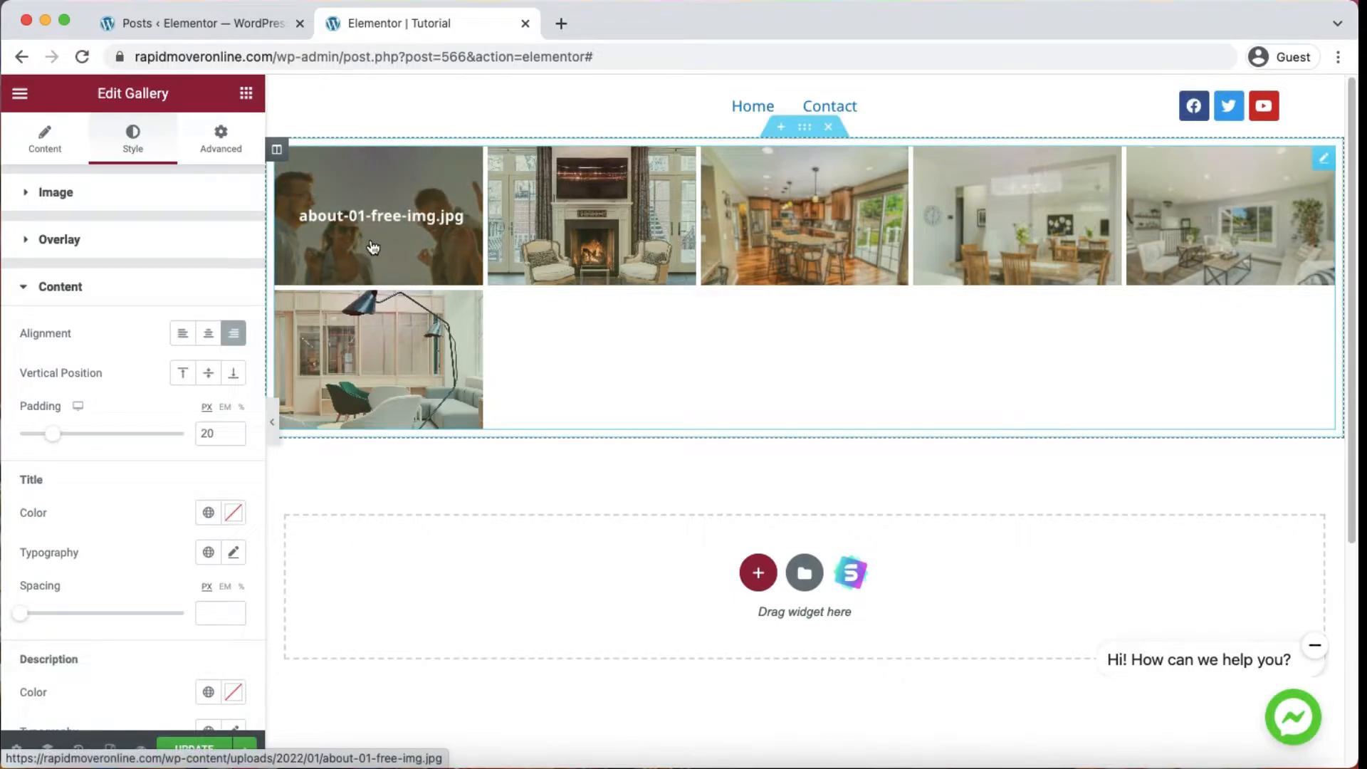
- Try the top and bottom vertical positions for the overlay title and set the vertical position to middle
left_click(182, 372)
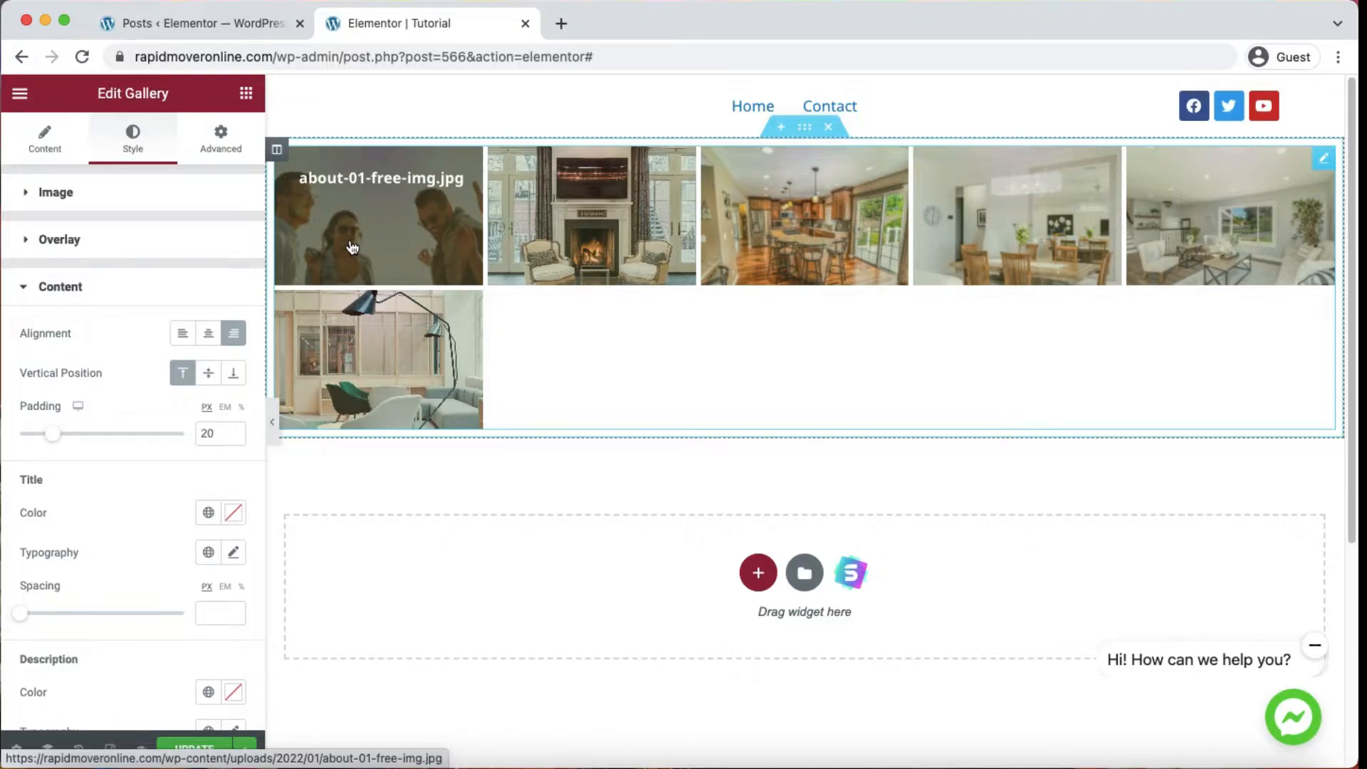
left_click(208, 372)
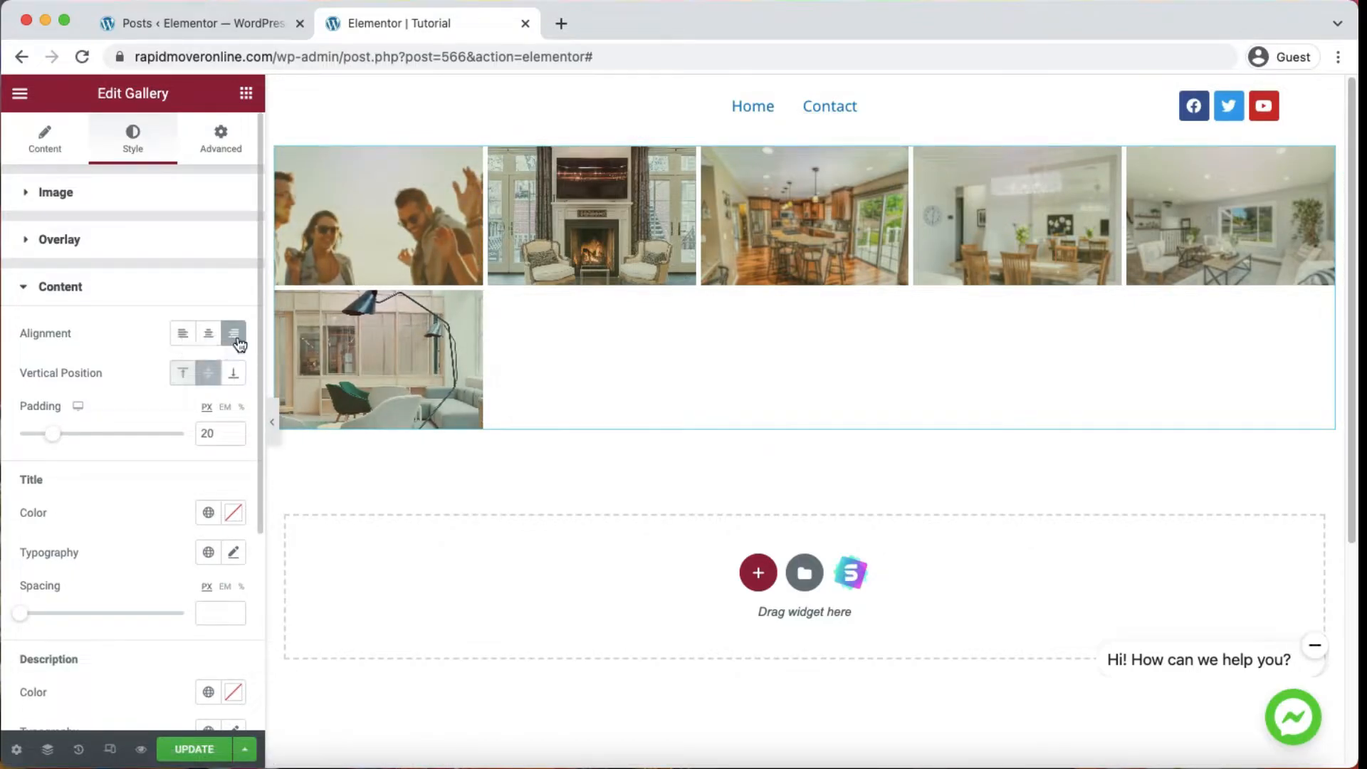
left_click(233, 372)
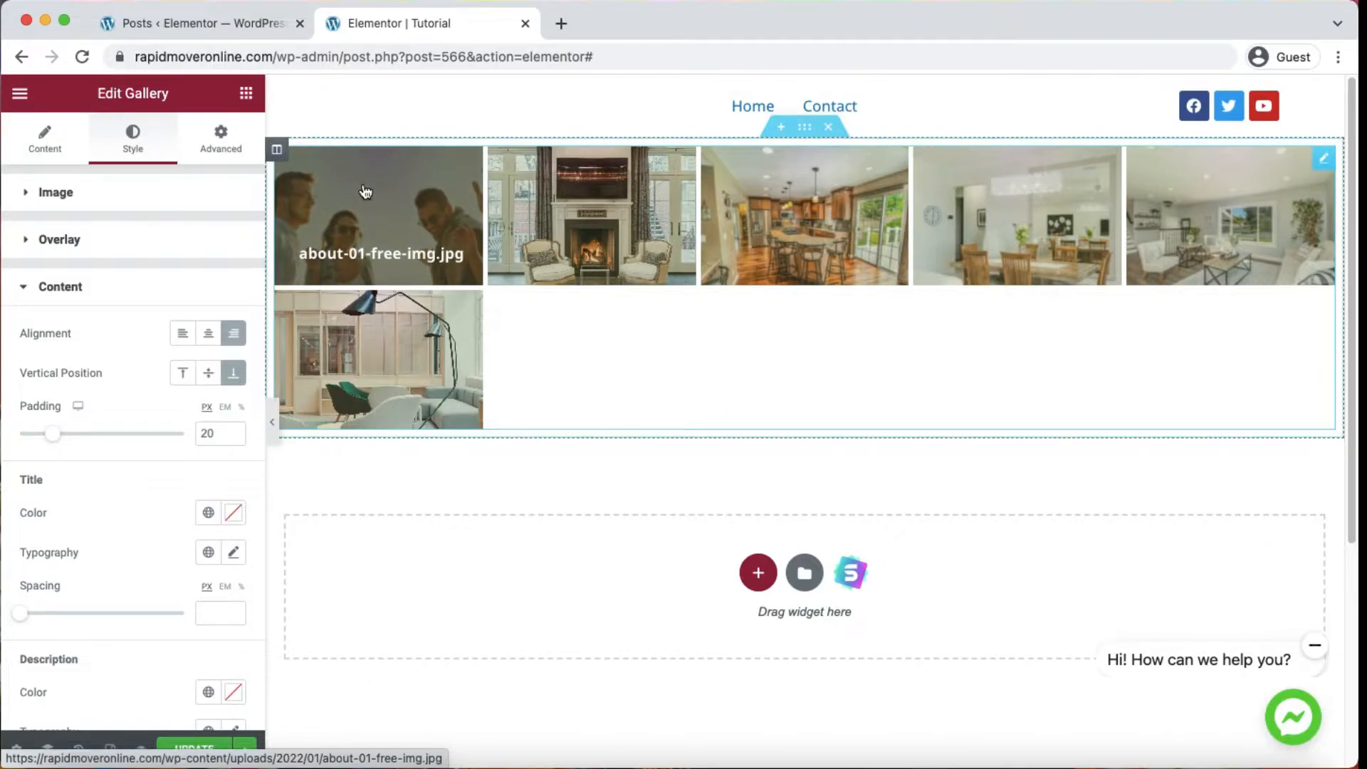
left_click(208, 372)
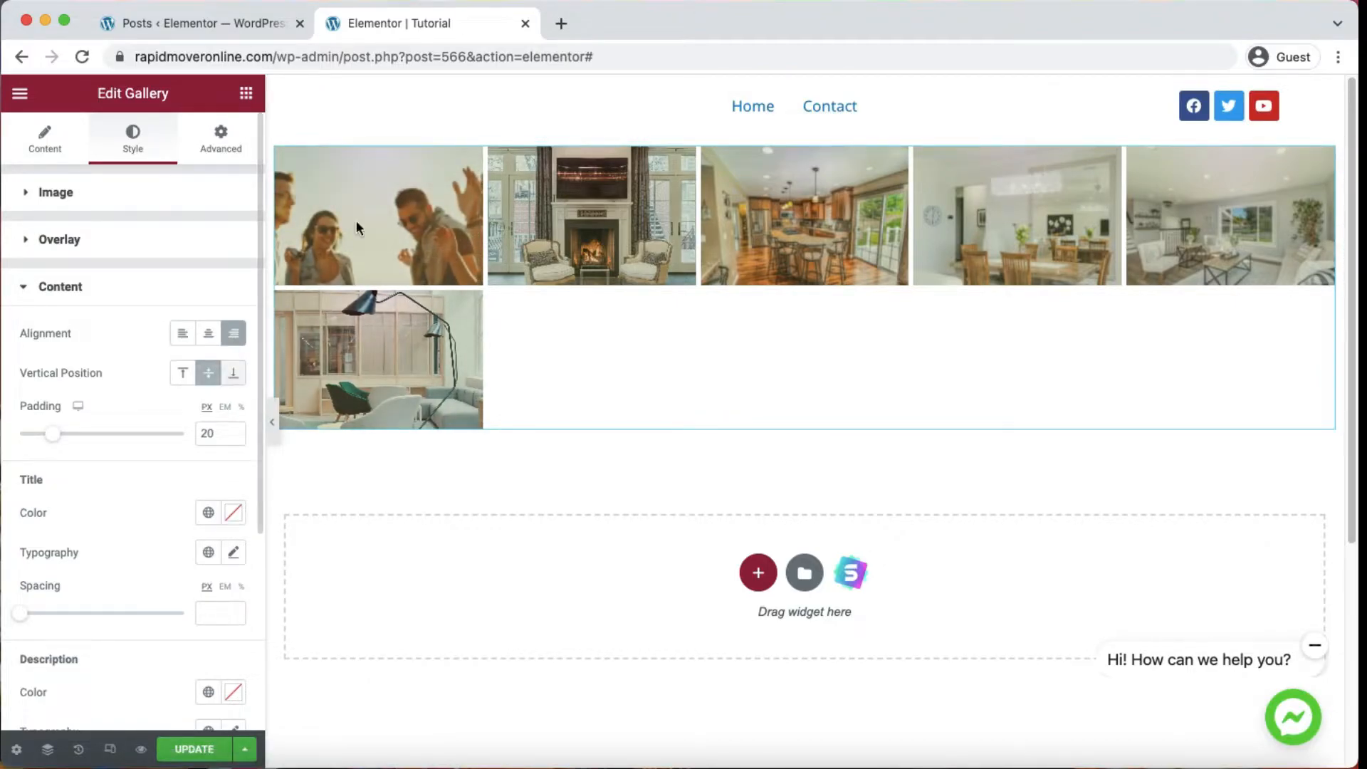
- Try overlay content padding of 50 px and 0 px and preview each on an image
double_click(194, 436)
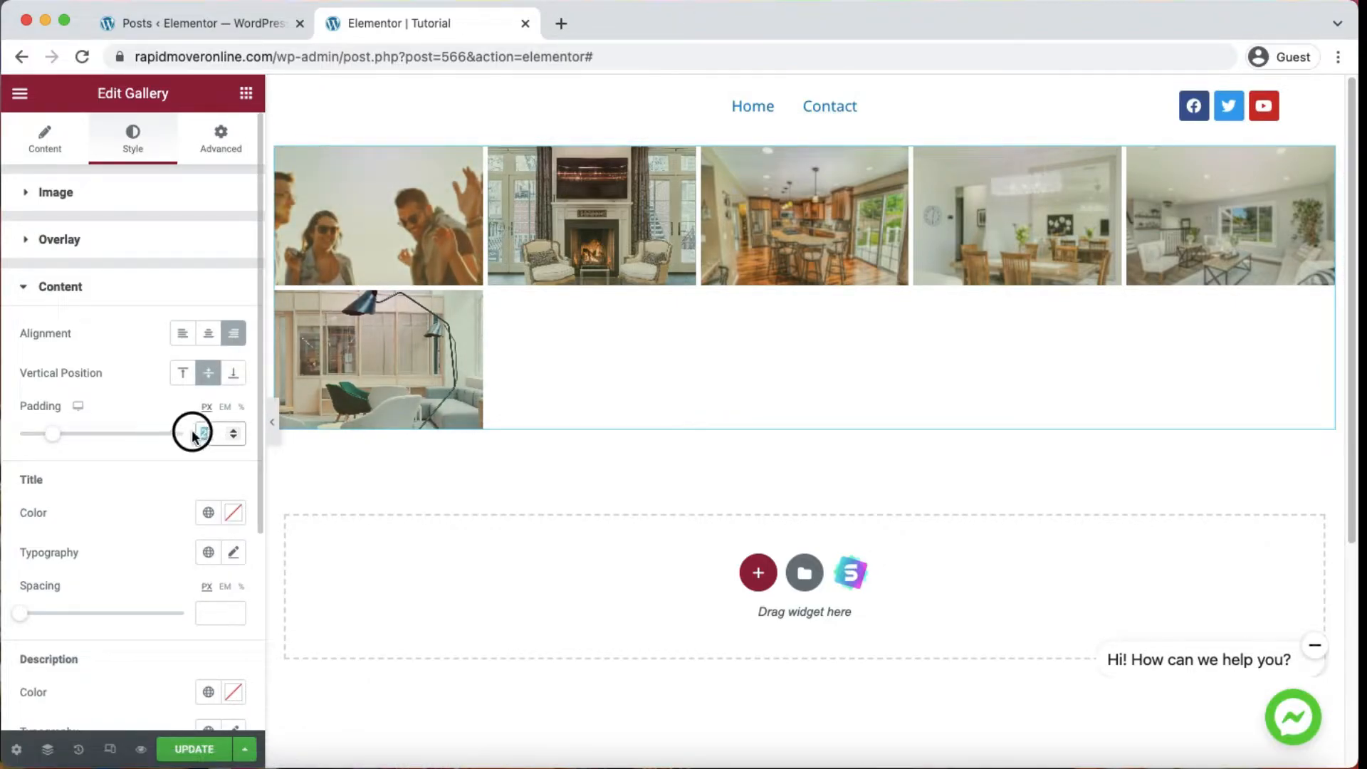
type("50")
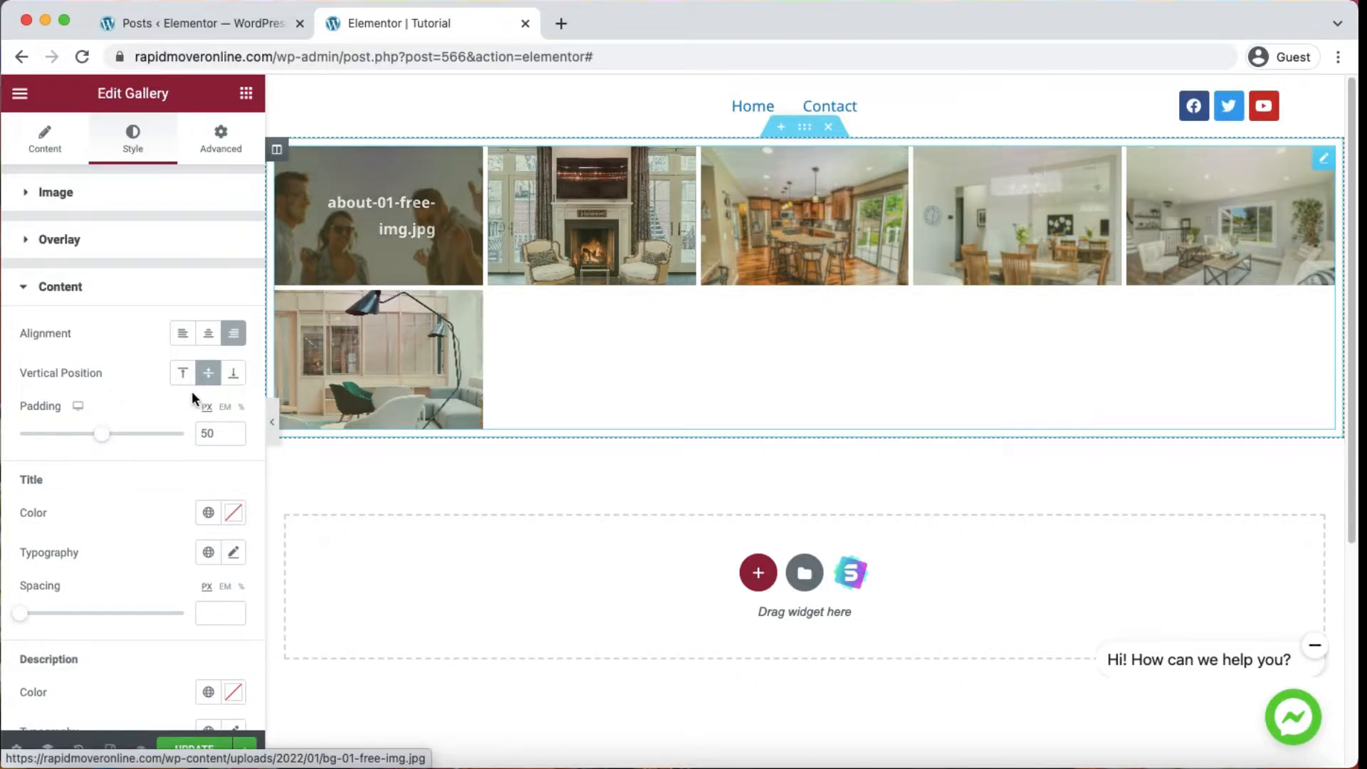
left_click_drag(102, 433, 7, 433)
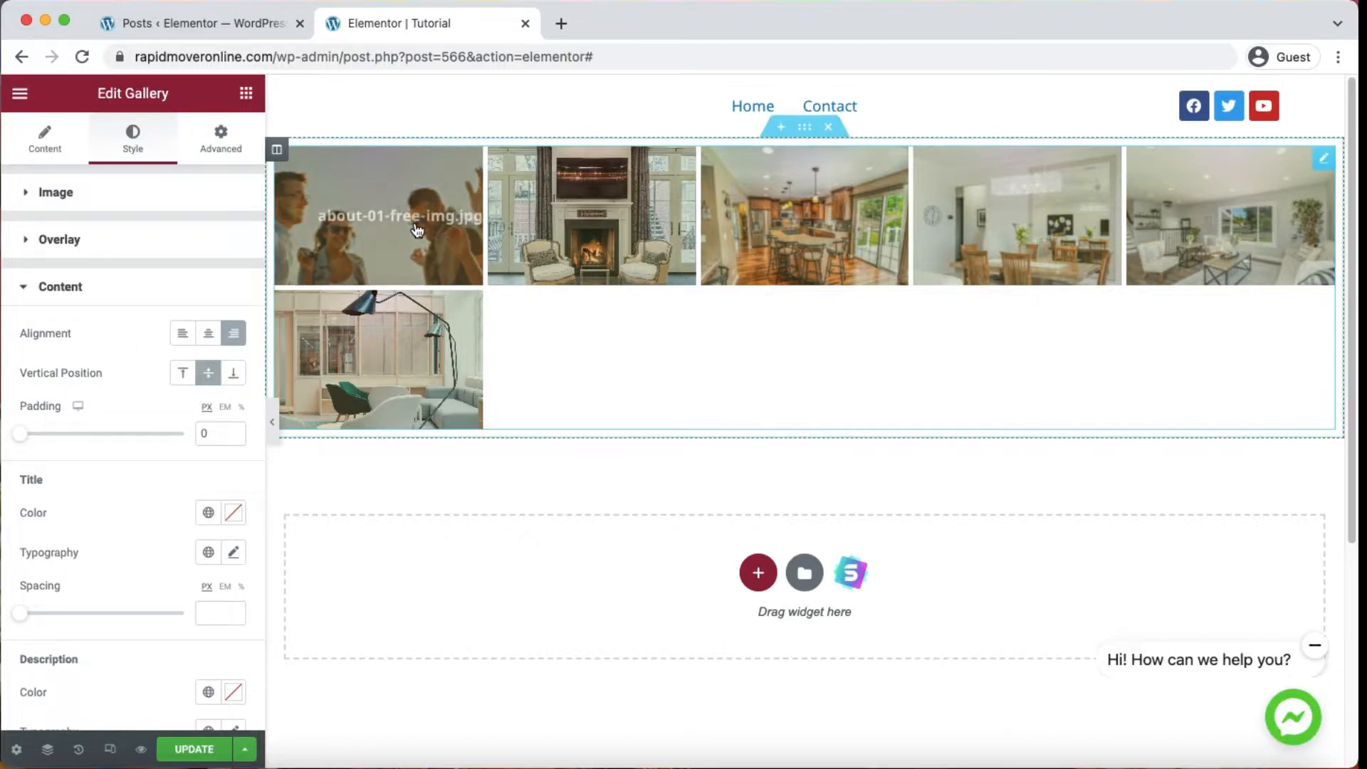
- Align the overlay title left and set the overlay content padding to 20 px
left_click(208, 332)
left_click(183, 333)
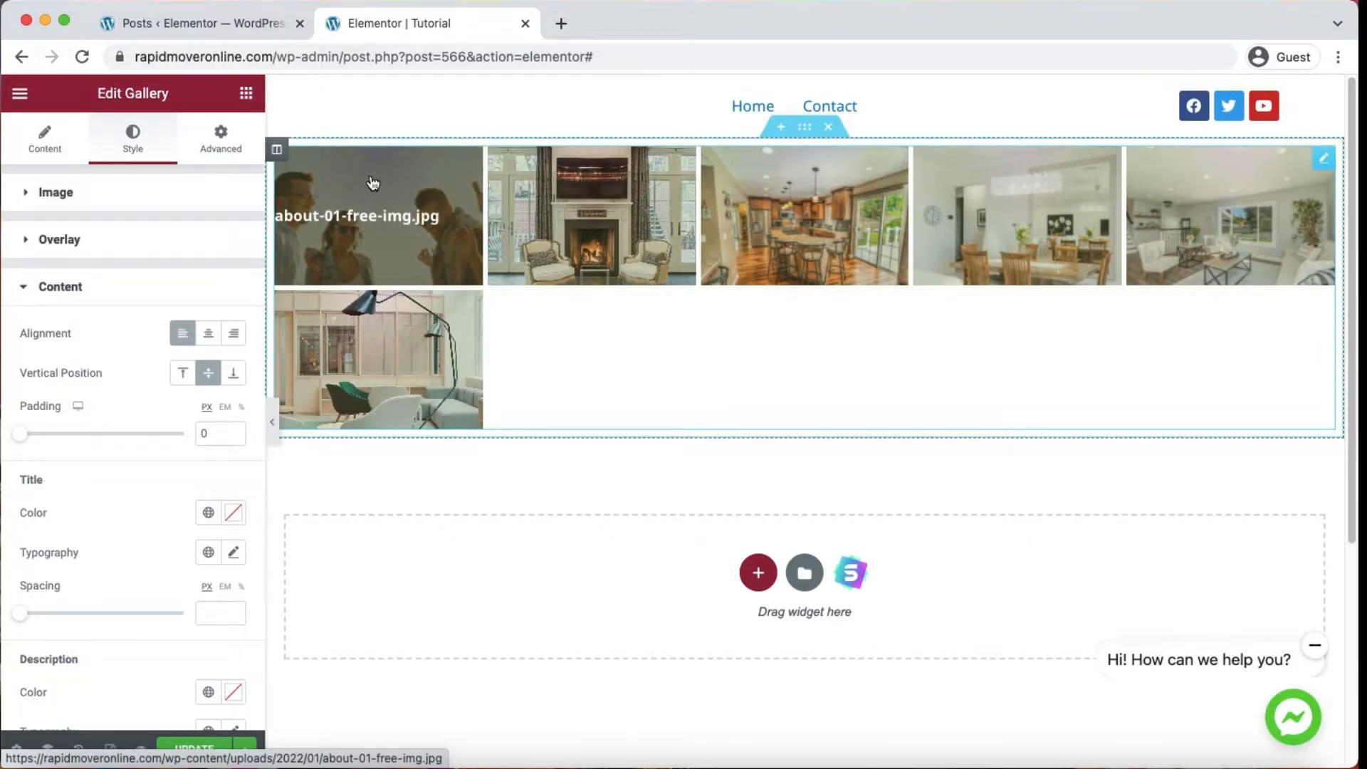
left_click_drag(211, 433, 162, 436)
type("20")
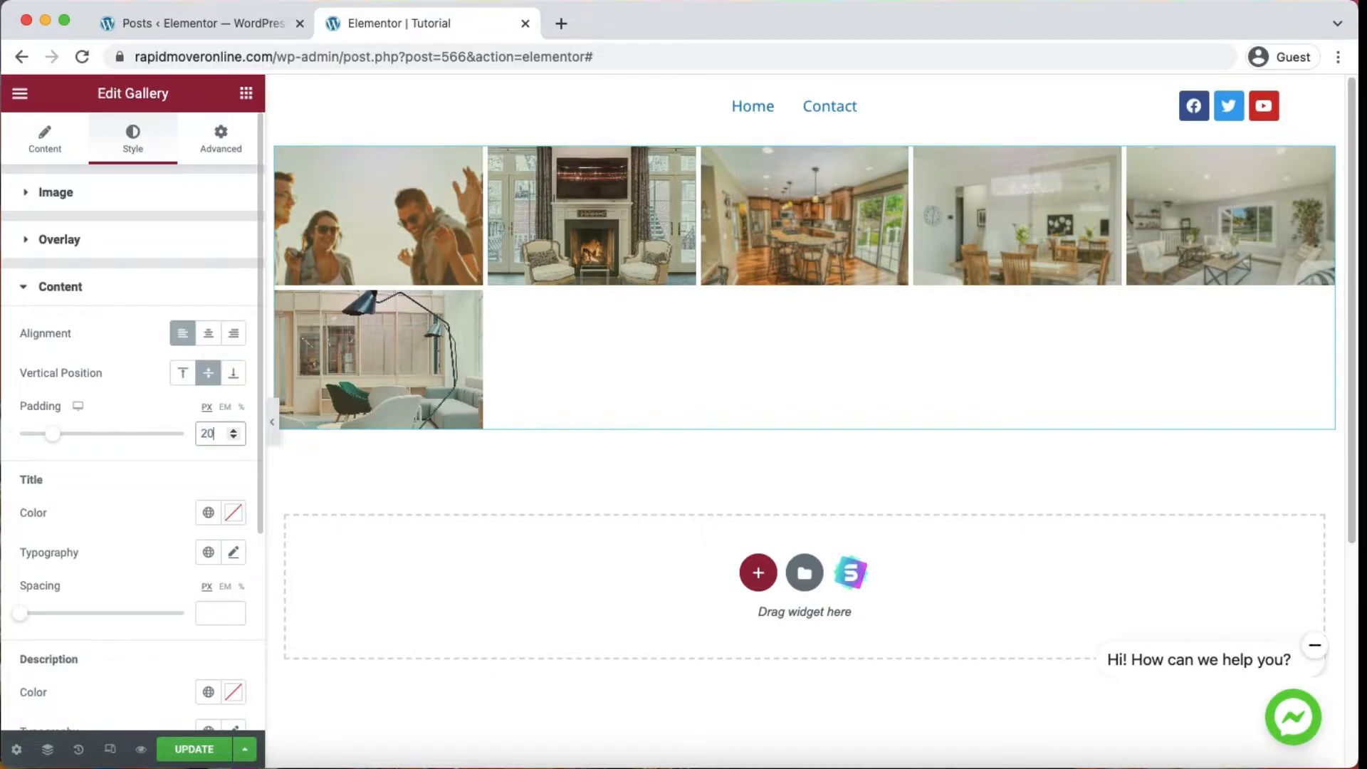
- Review the title, description and hover animation options in the Content style settings
scroll(131, 395, "down", 3)
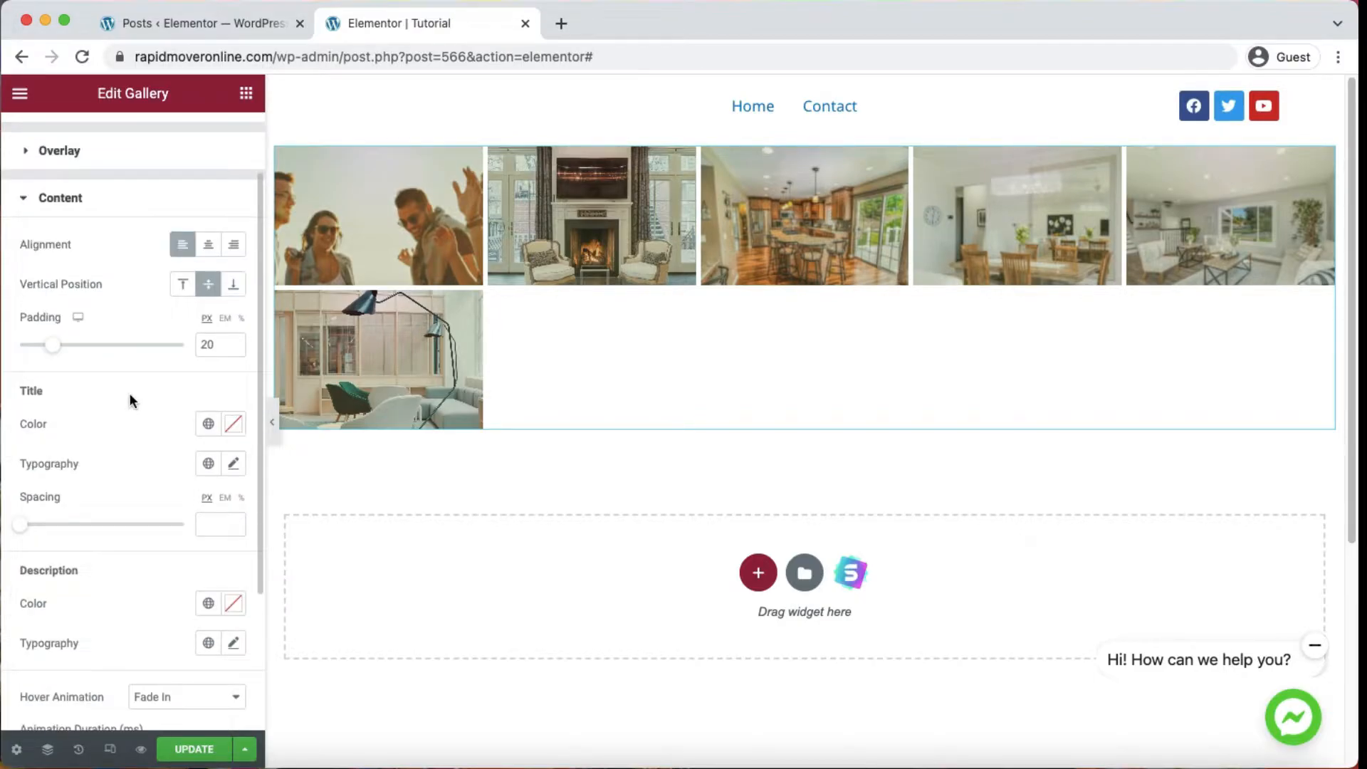
scroll(105, 315, "down", 4)
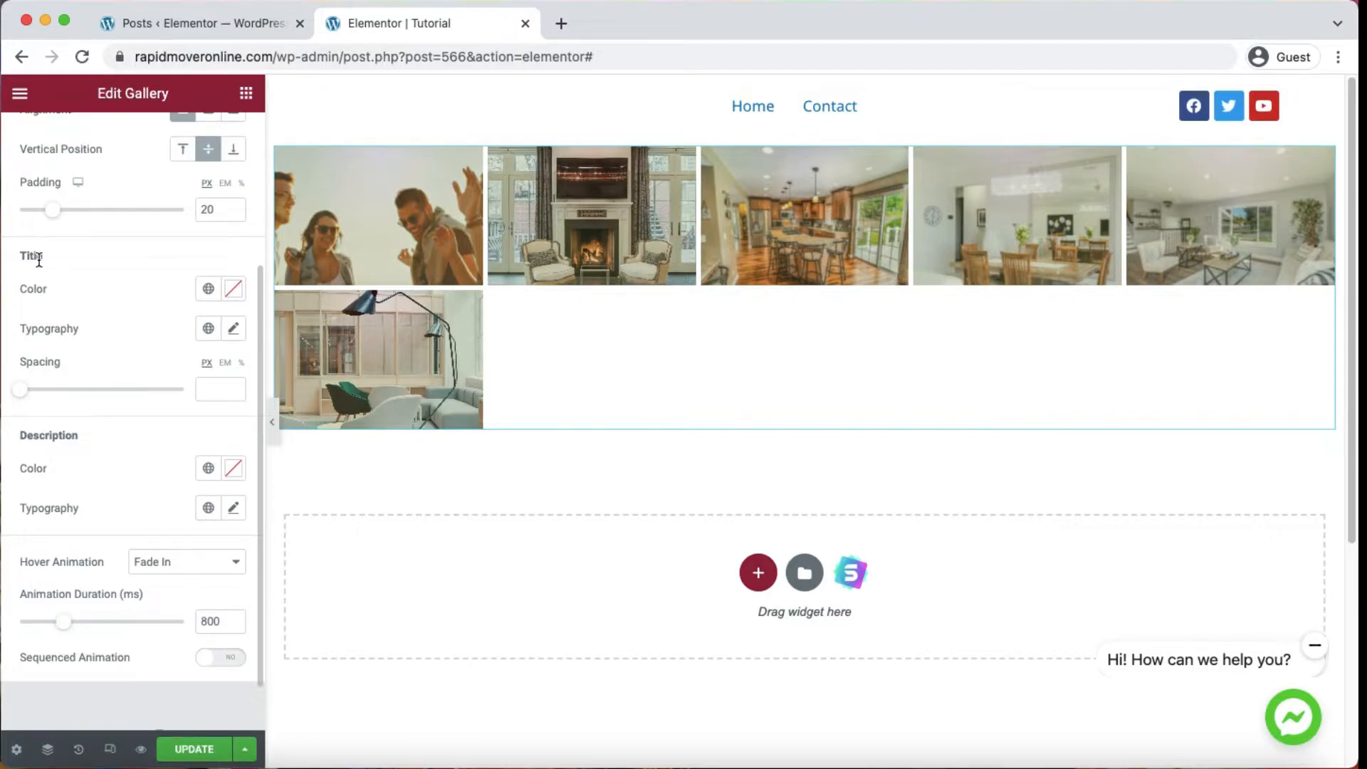
scroll(49, 479, "down", 1)
scroll(49, 480, "up", 8)
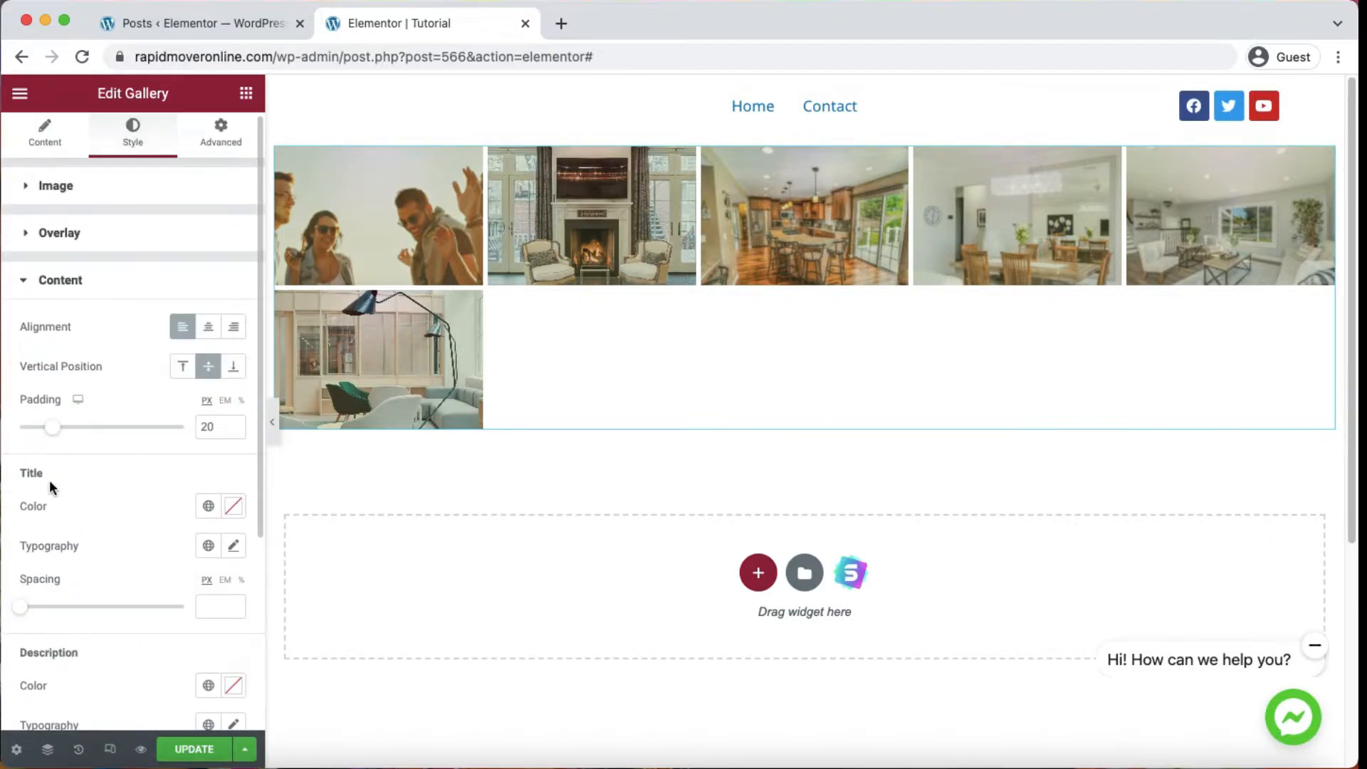
scroll(50, 480, "down", 1)
scroll(62, 464, "down", 4)
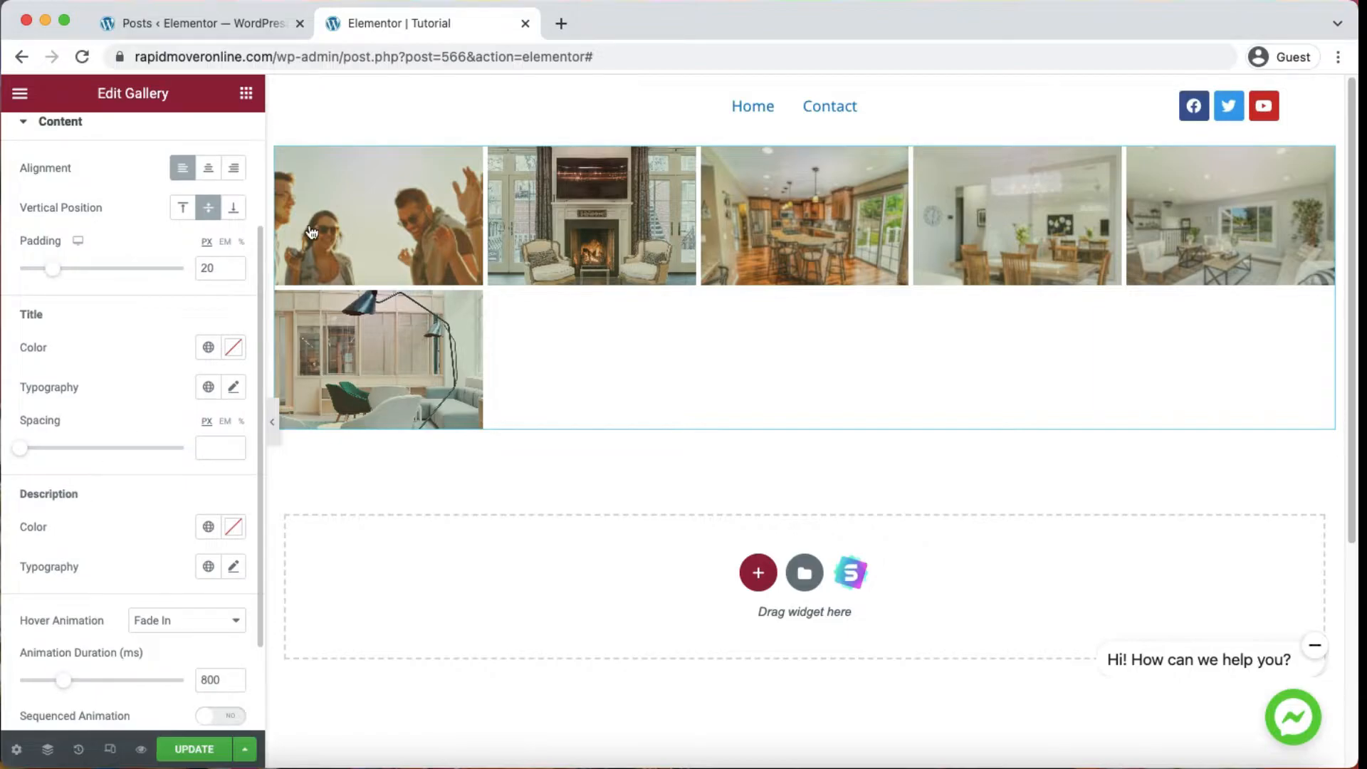
- Set the overlay title color to black
left_click(234, 350)
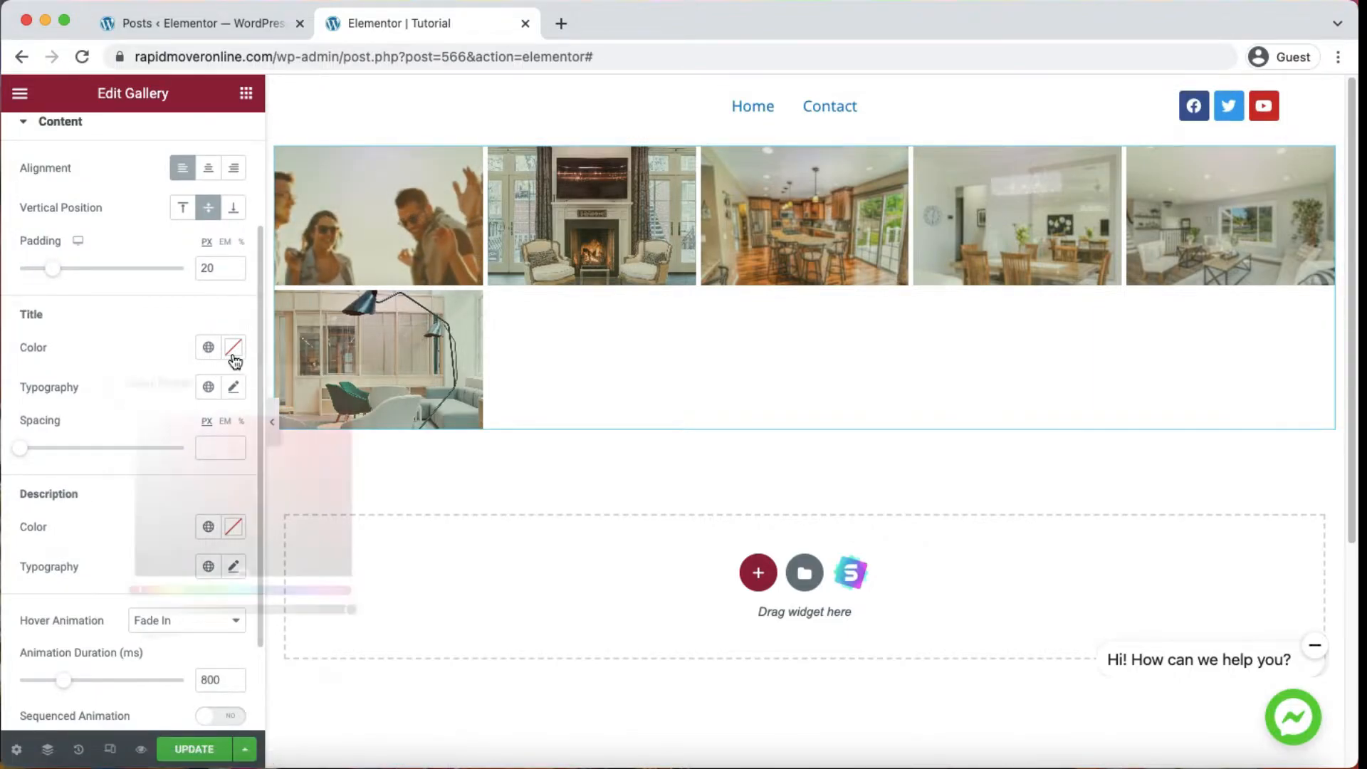
left_click_drag(278, 522, 358, 584)
left_click(86, 346)
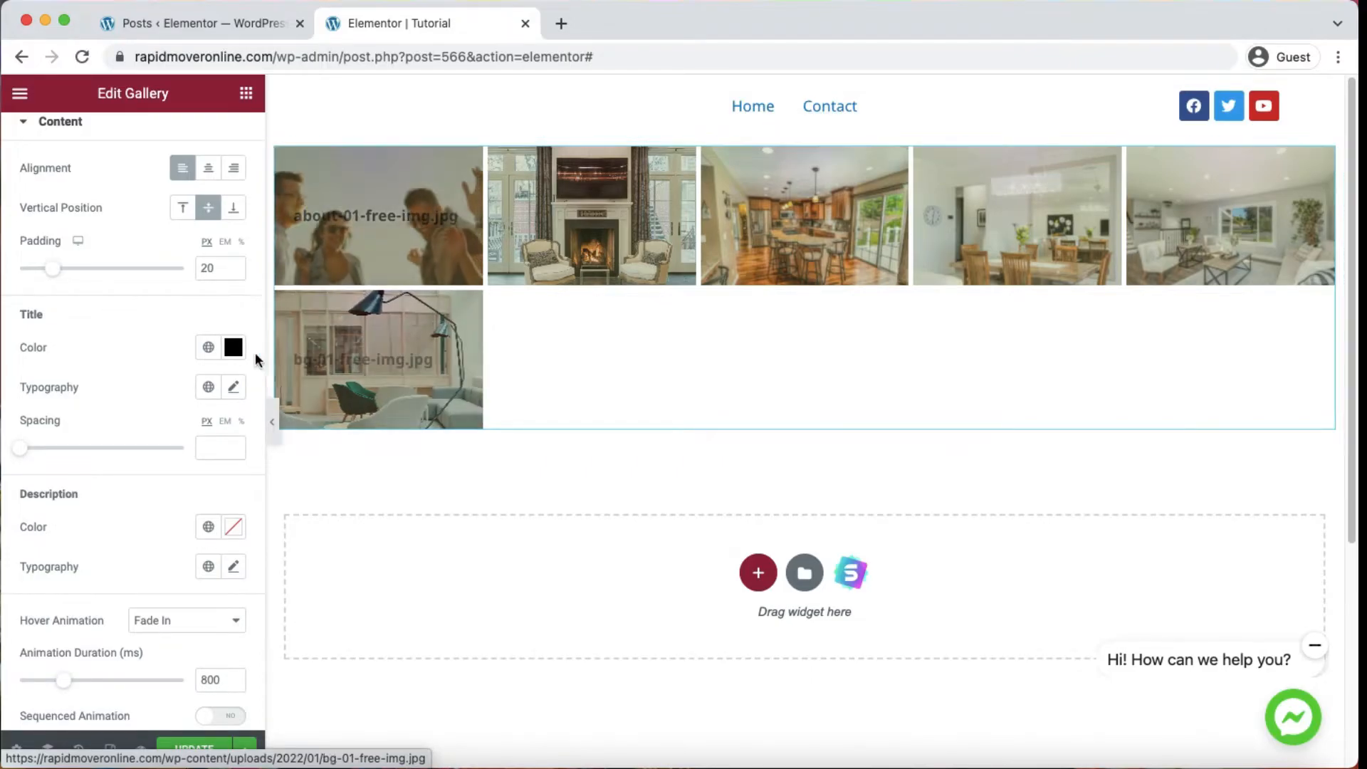
- Try the Georgia font family for the overlay title and preview it on the first image
left_click(233, 386)
scroll(148, 371, "down", 2)
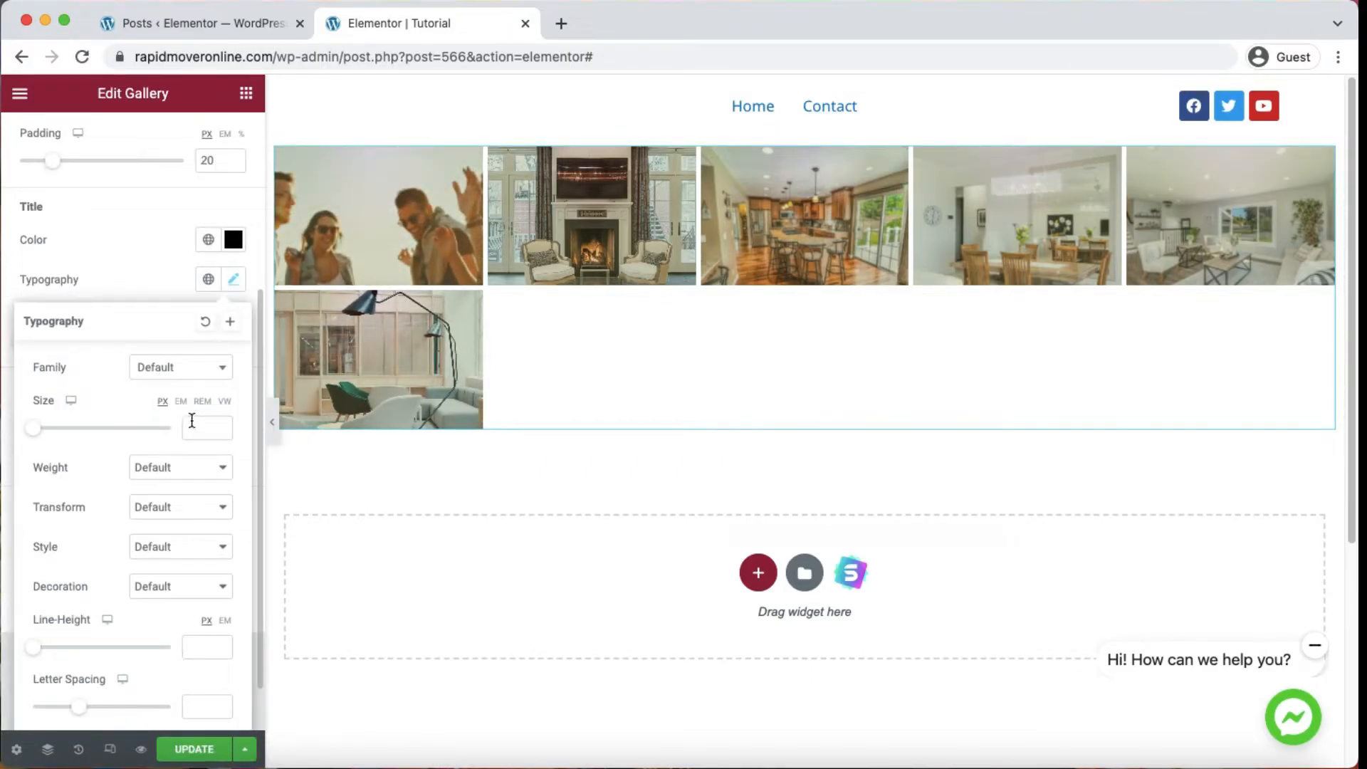
left_click(188, 370)
left_click(189, 372)
left_click(178, 368)
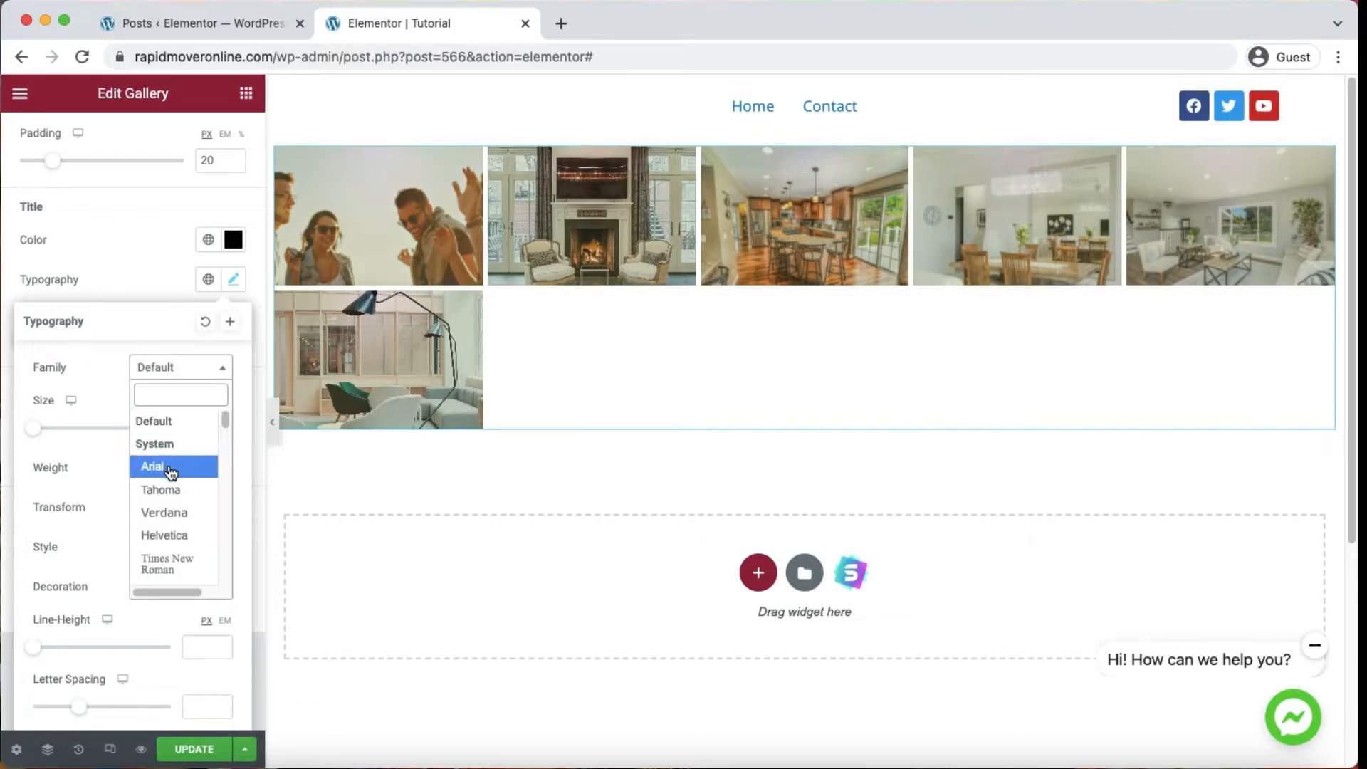
scroll(175, 473, "down", 5)
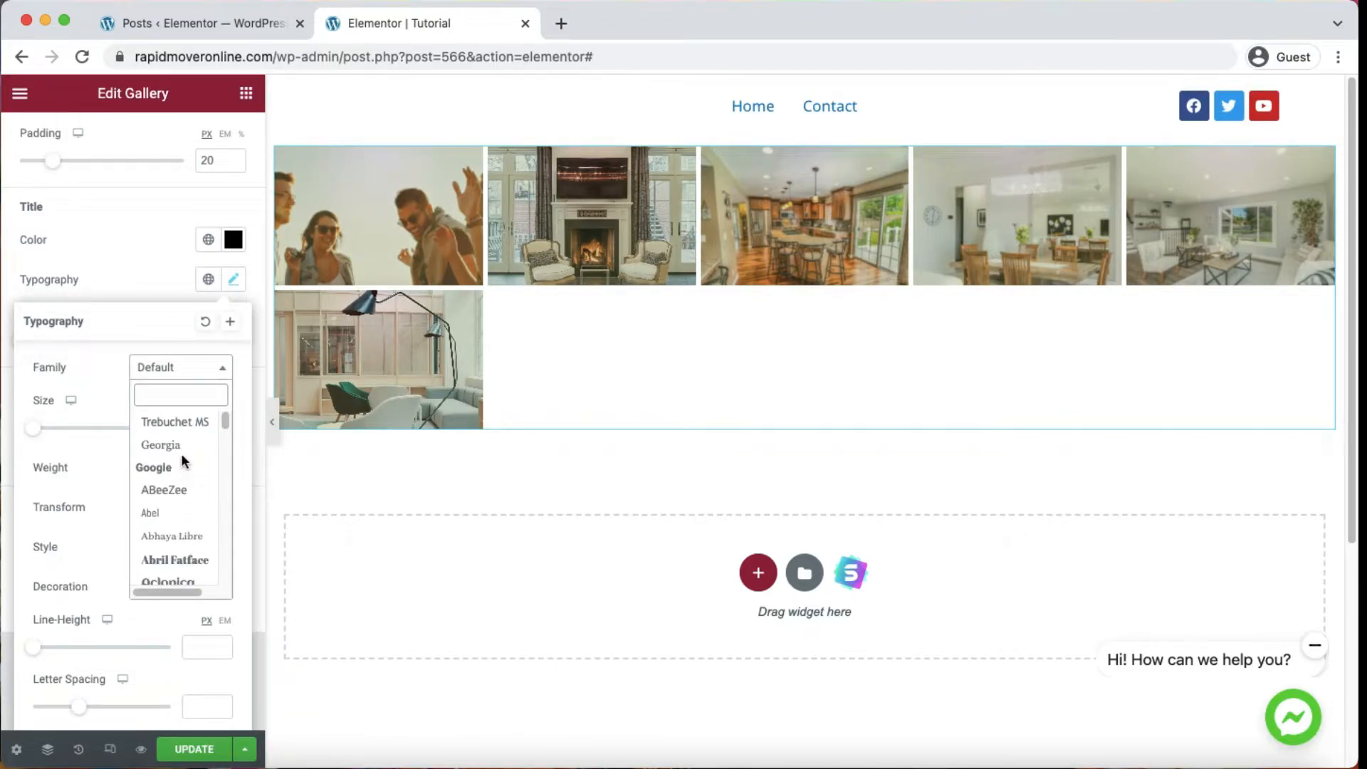
left_click(182, 448)
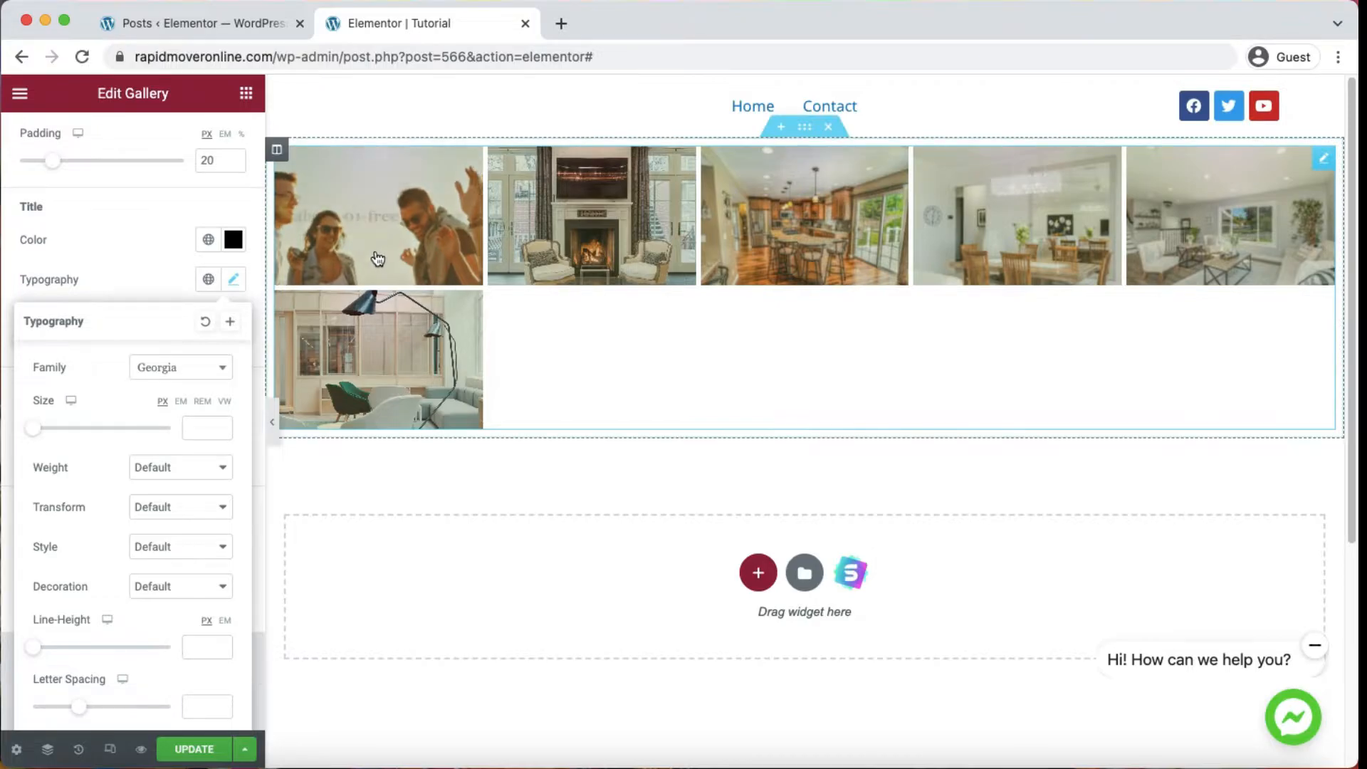
mouse_move(363, 213)
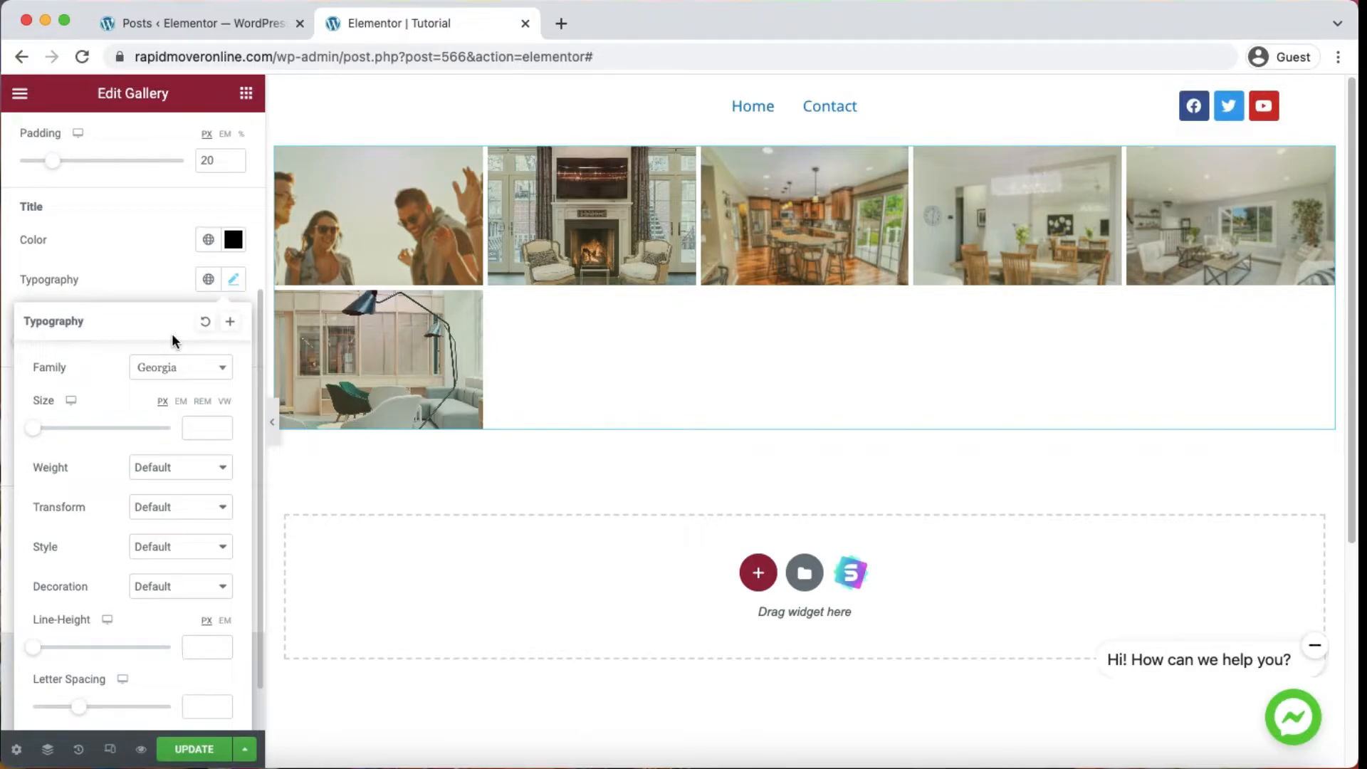
- Try overlay title font sizes of 15 px, 22 px and 17 px and preview them on an image
scroll(170, 399, "down", 1)
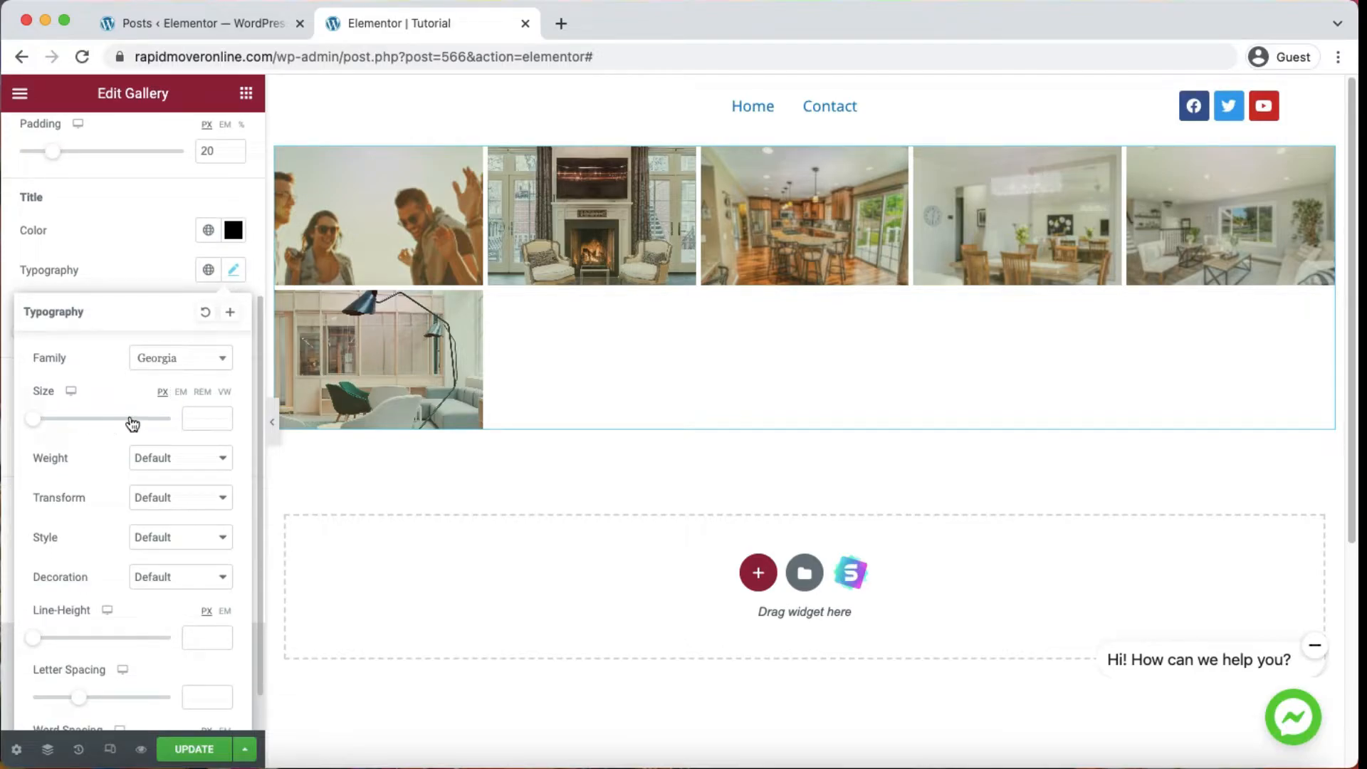
left_click(222, 413)
left_click(222, 414)
left_click(222, 415)
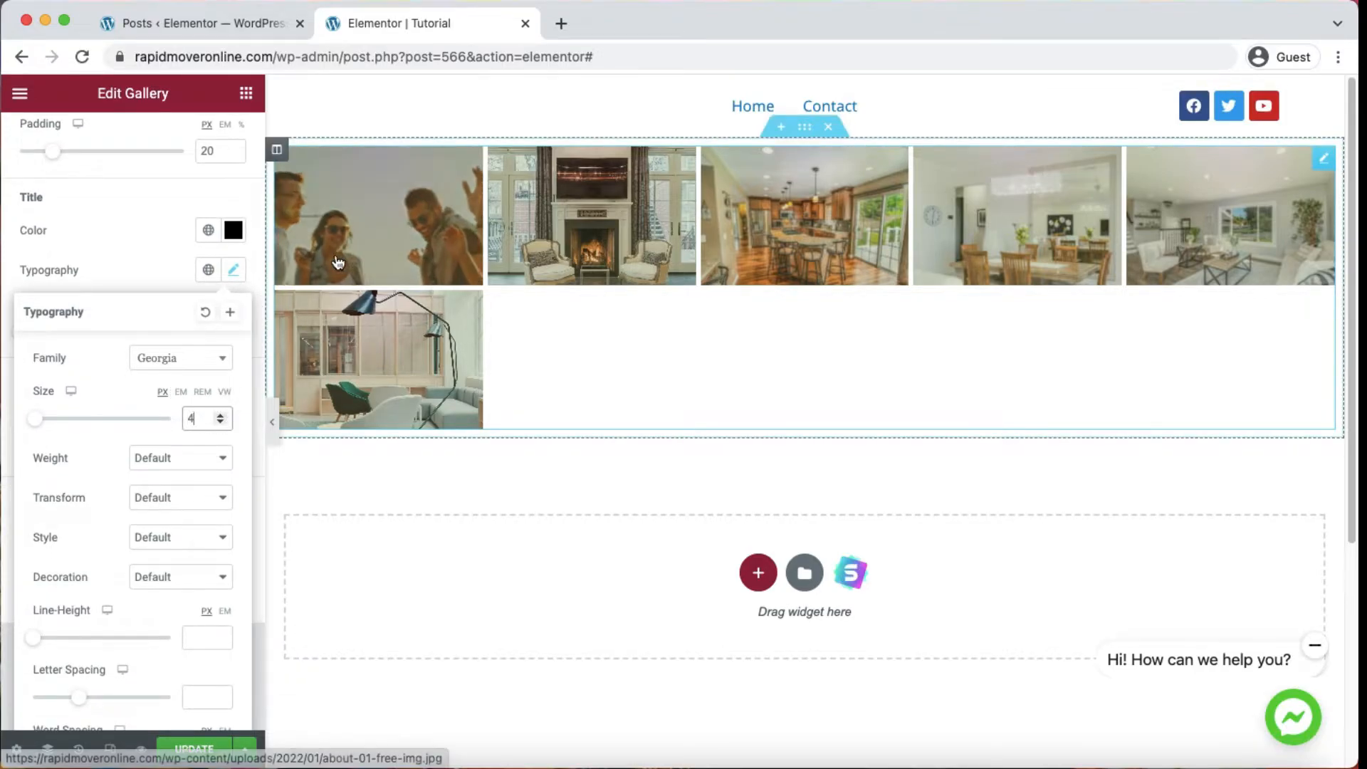
left_click(222, 415)
left_click(222, 415)
left_click(221, 416)
left_click(221, 417)
left_click(221, 416)
left_click(220, 416)
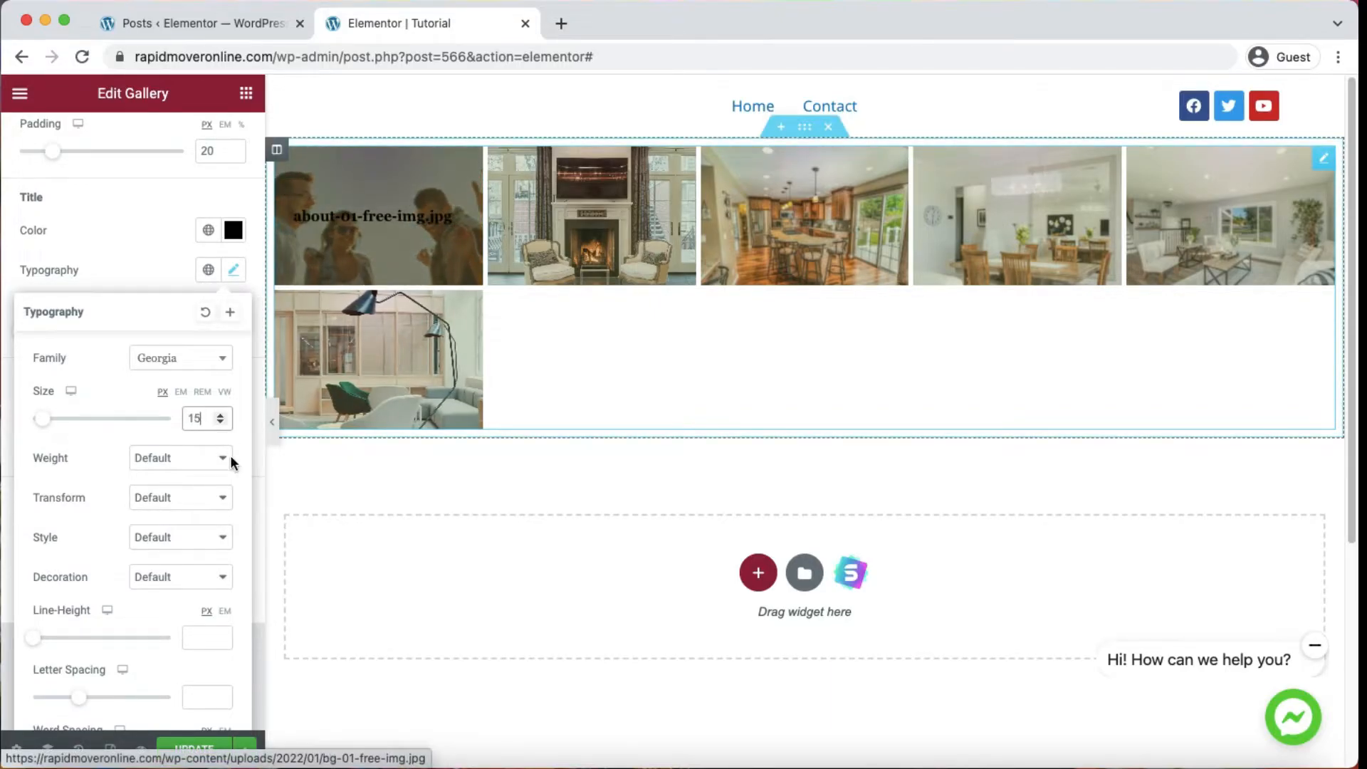
left_click(220, 422)
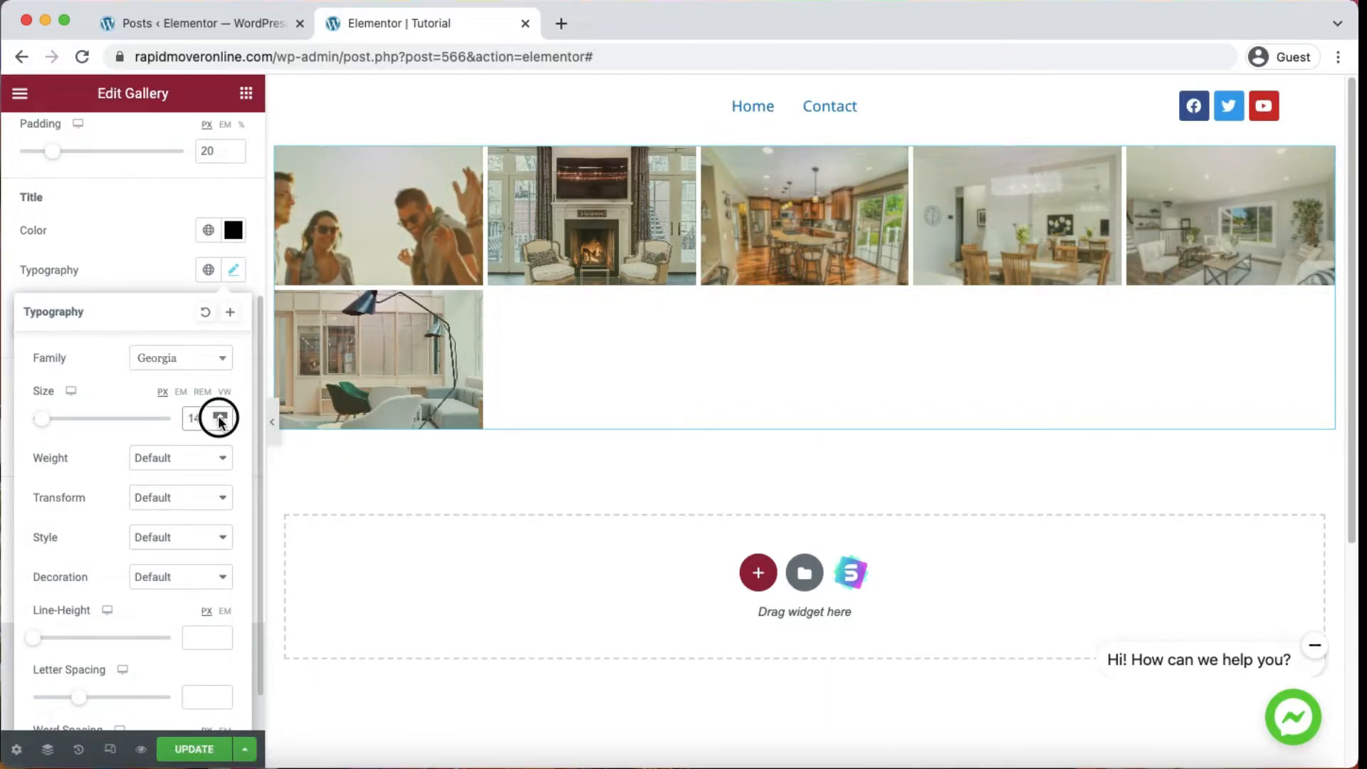
left_click(219, 417)
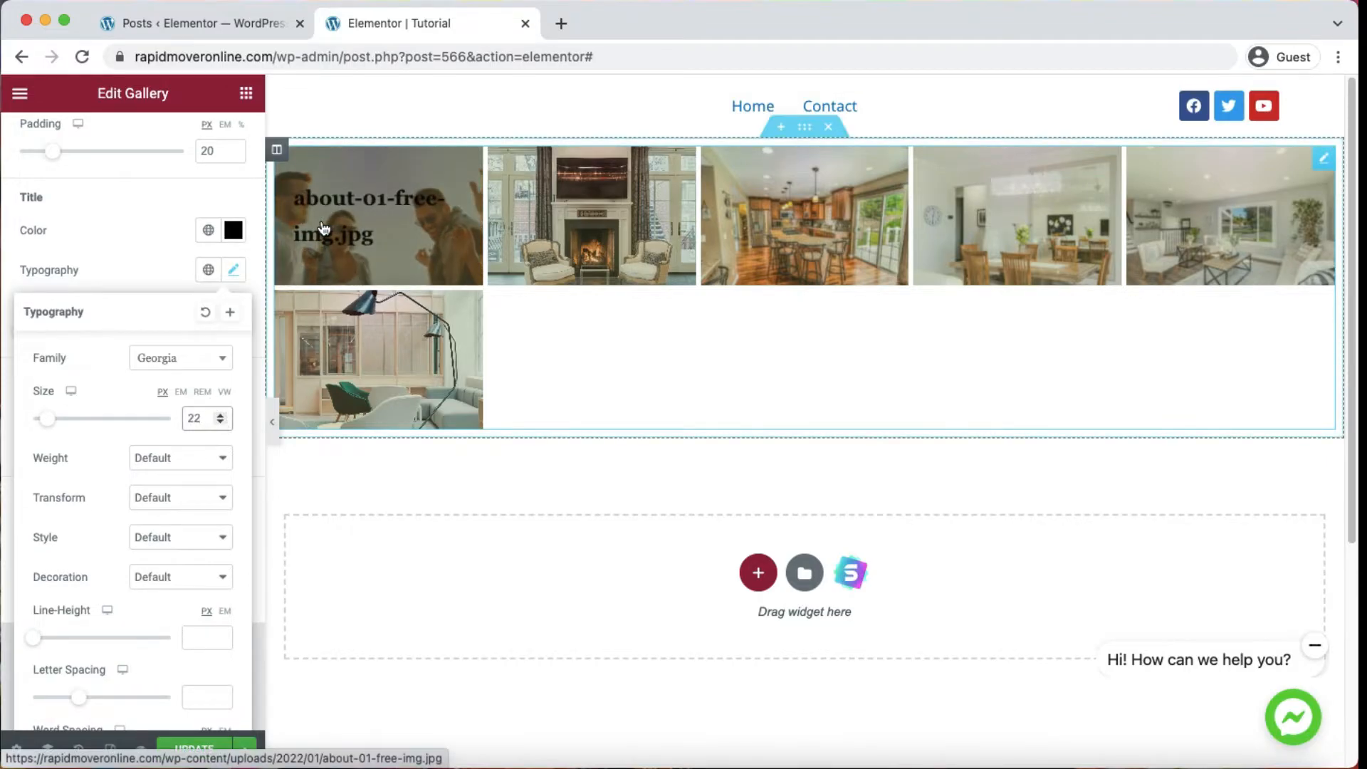
left_click(220, 422)
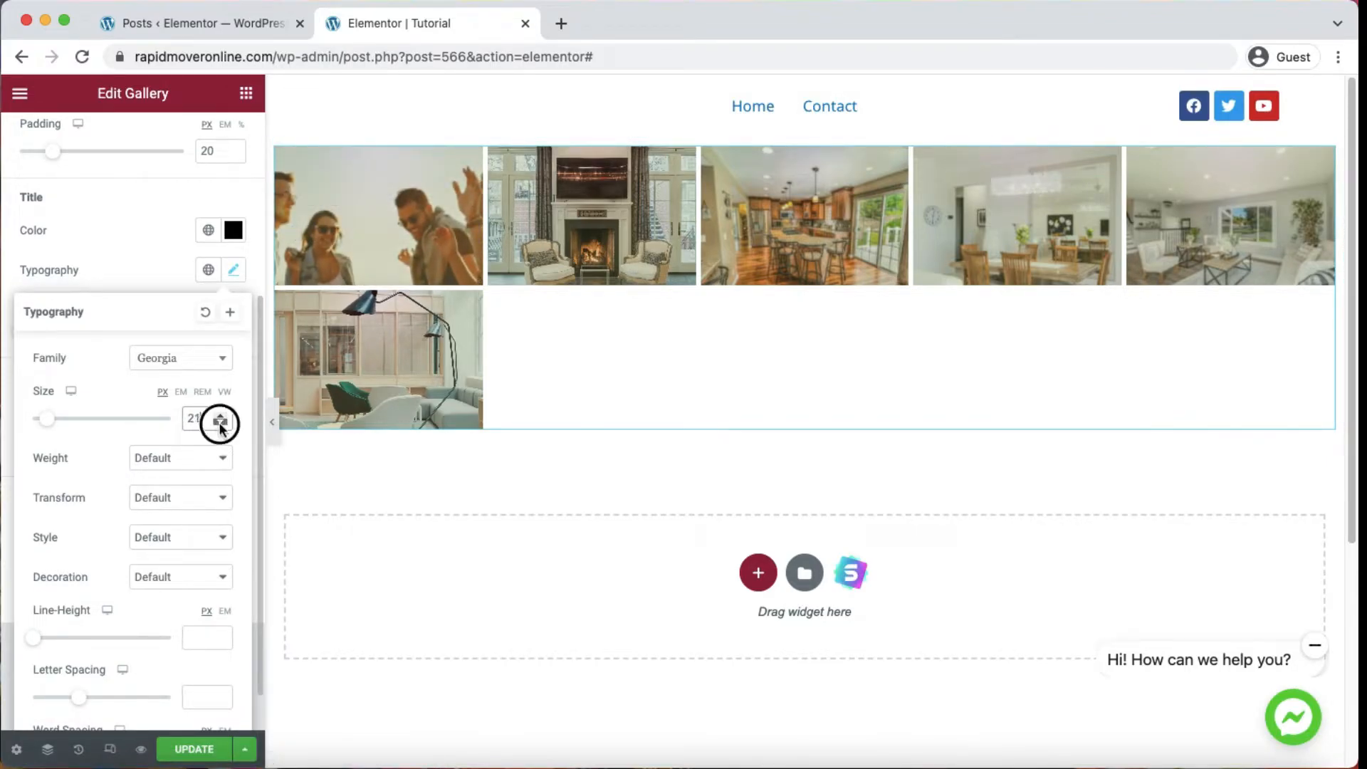
- Review the title's weight, transform, style and decoration options, and reset its typography to default
left_click(202, 462)
left_click(222, 459)
left_click(218, 500)
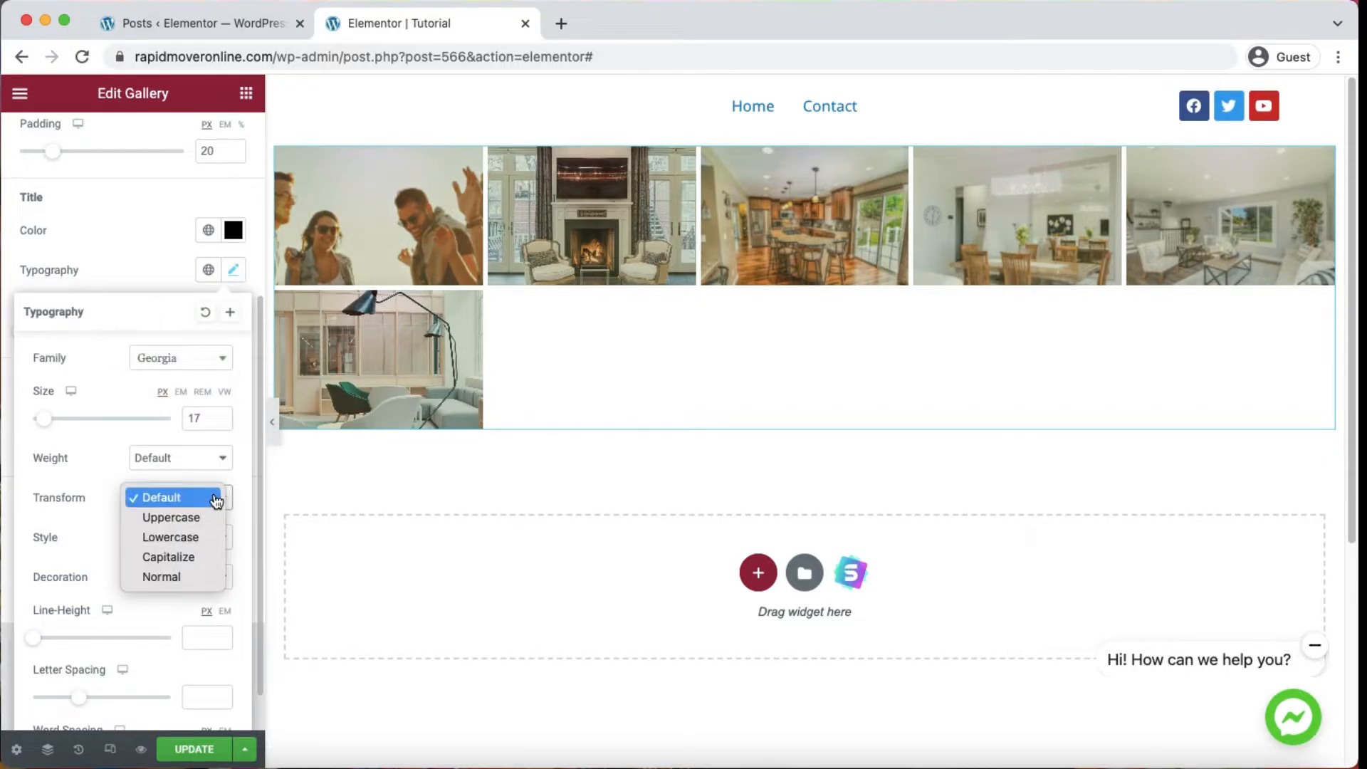
left_click(217, 499)
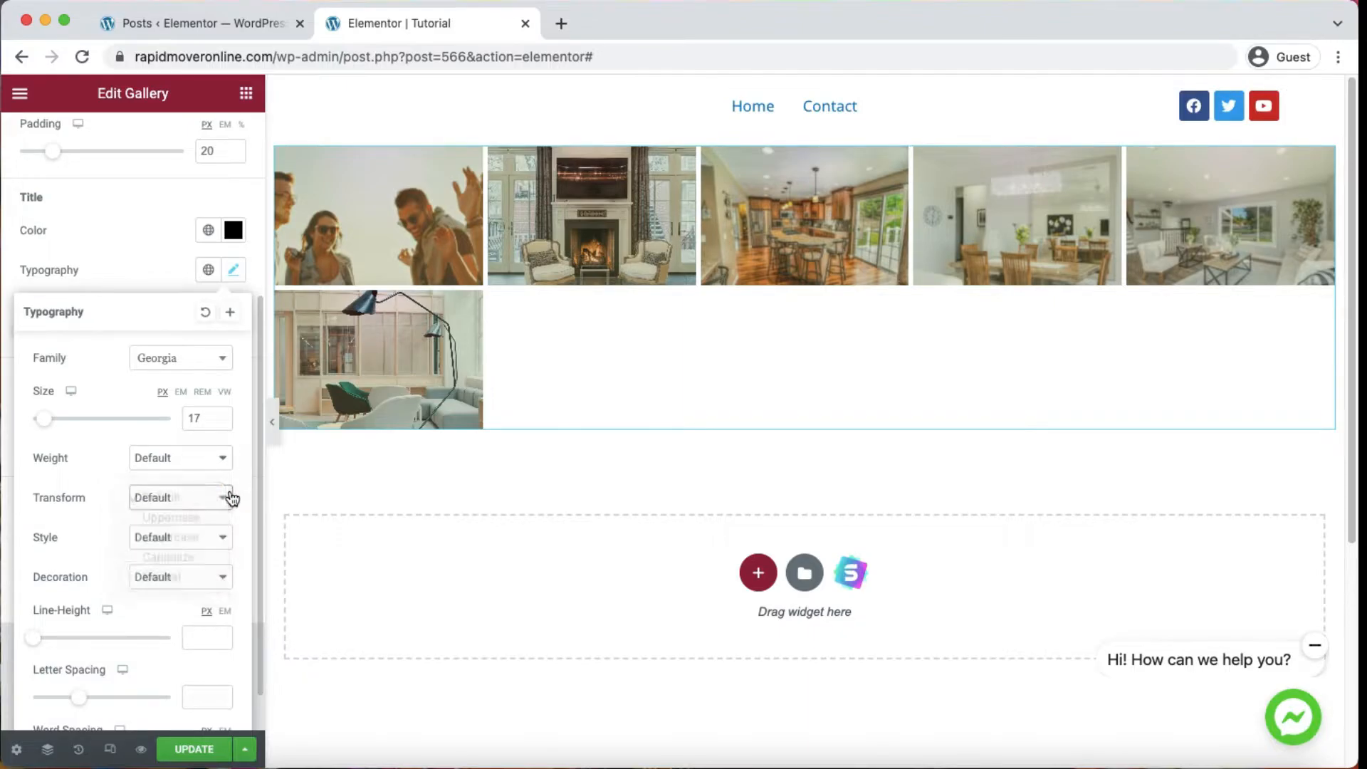
left_click(184, 536)
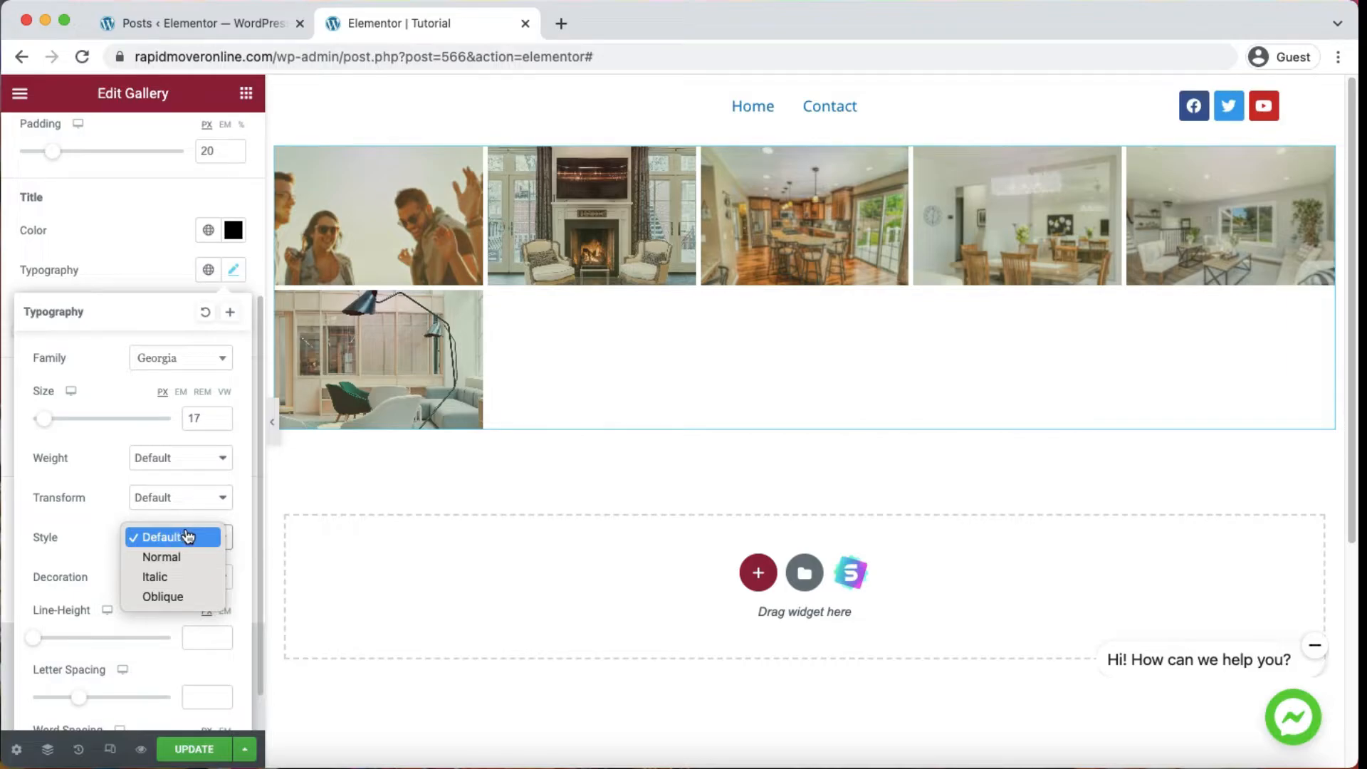
left_click(184, 536)
left_click(180, 579)
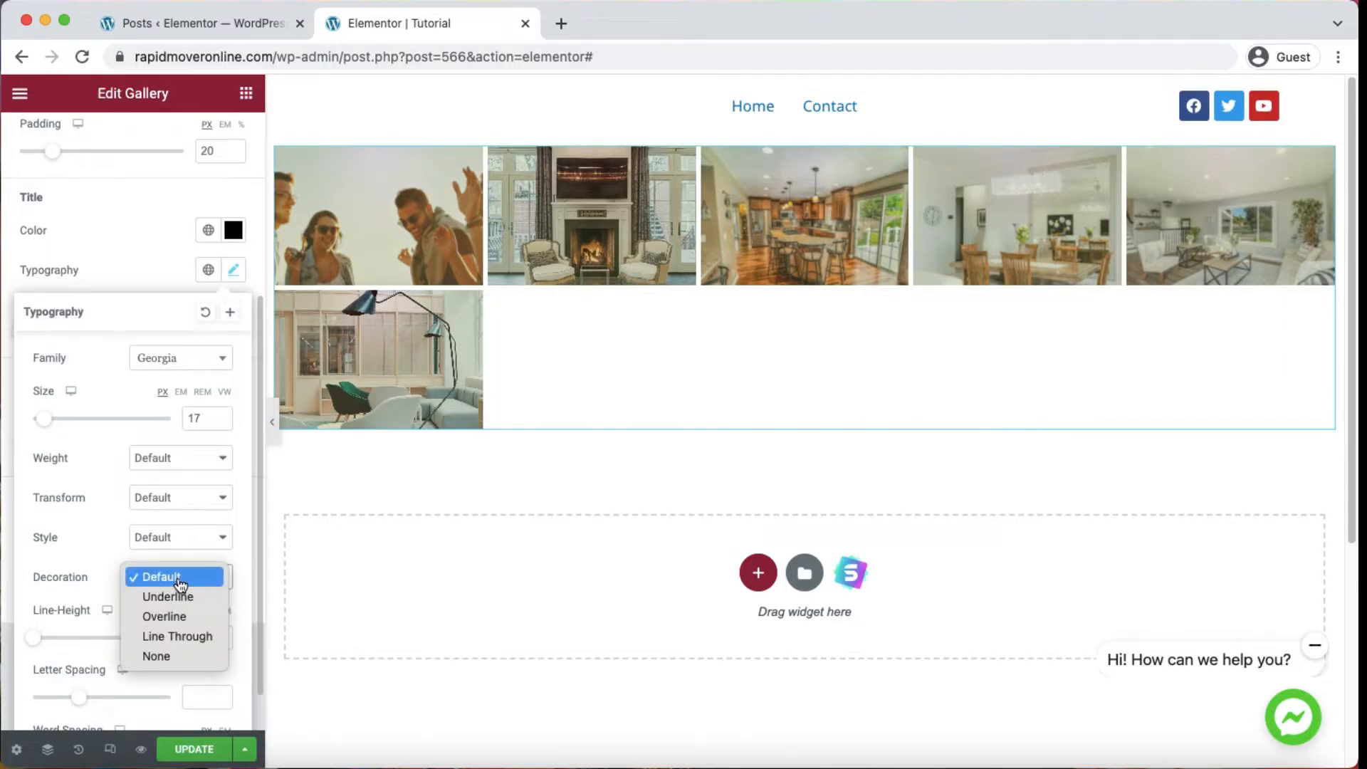
left_click(180, 581)
scroll(107, 561, "down", 1)
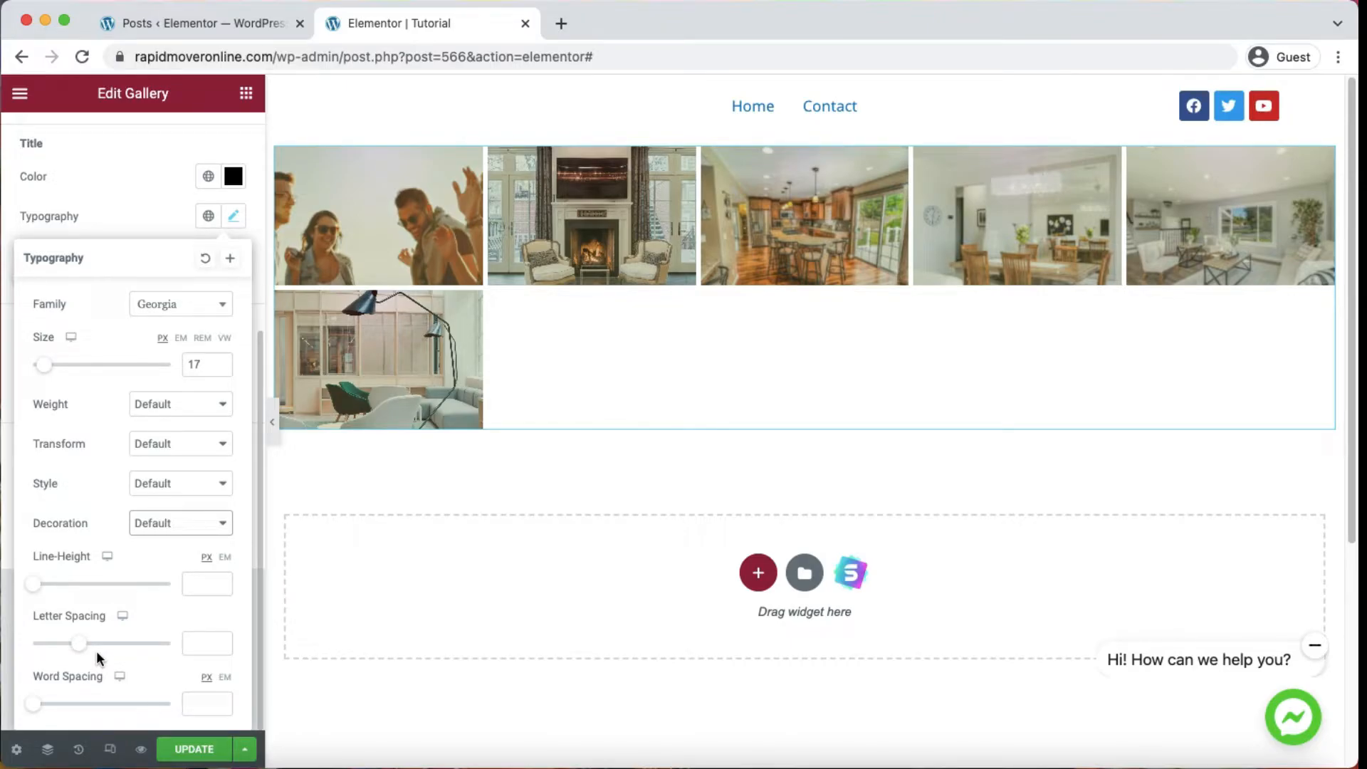
left_click(204, 258)
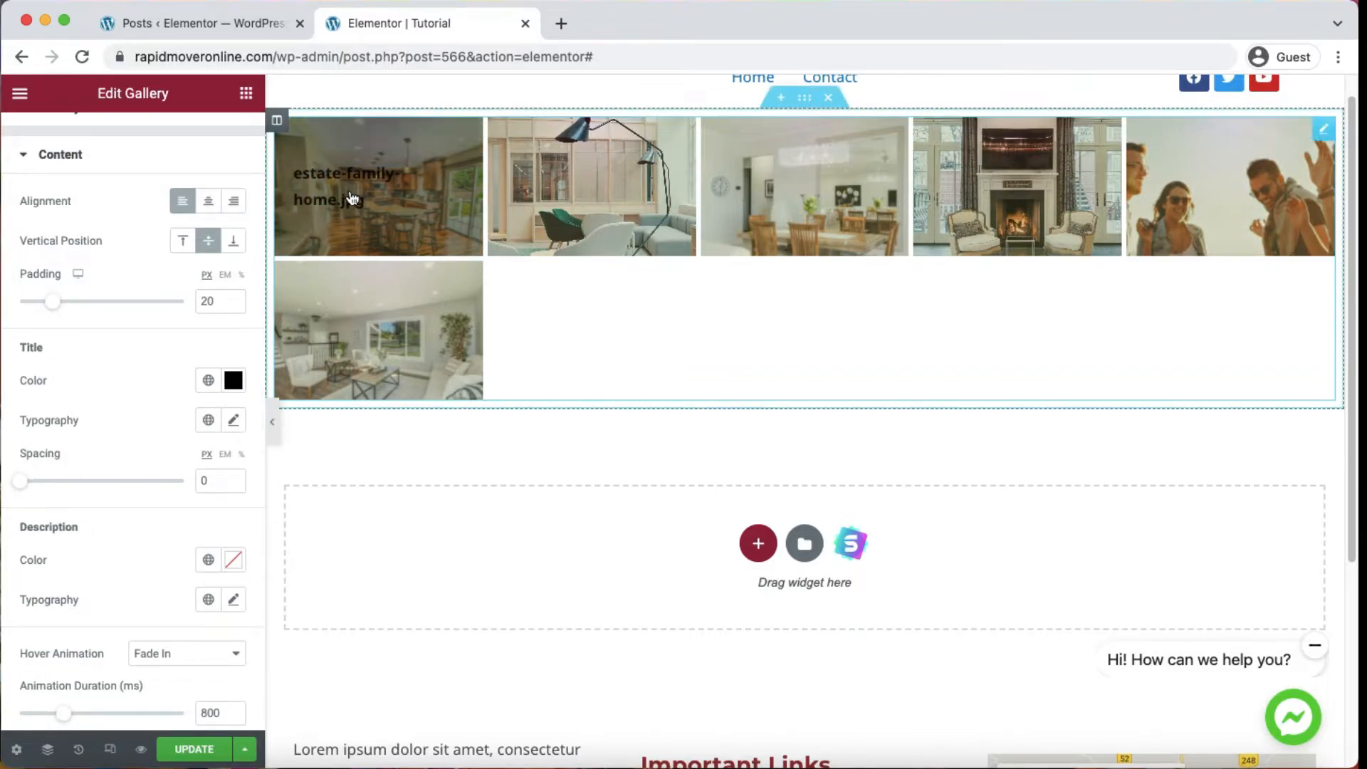
- Center the overlay text horizontally and set the content hover animation to Shrink
left_click(208, 201)
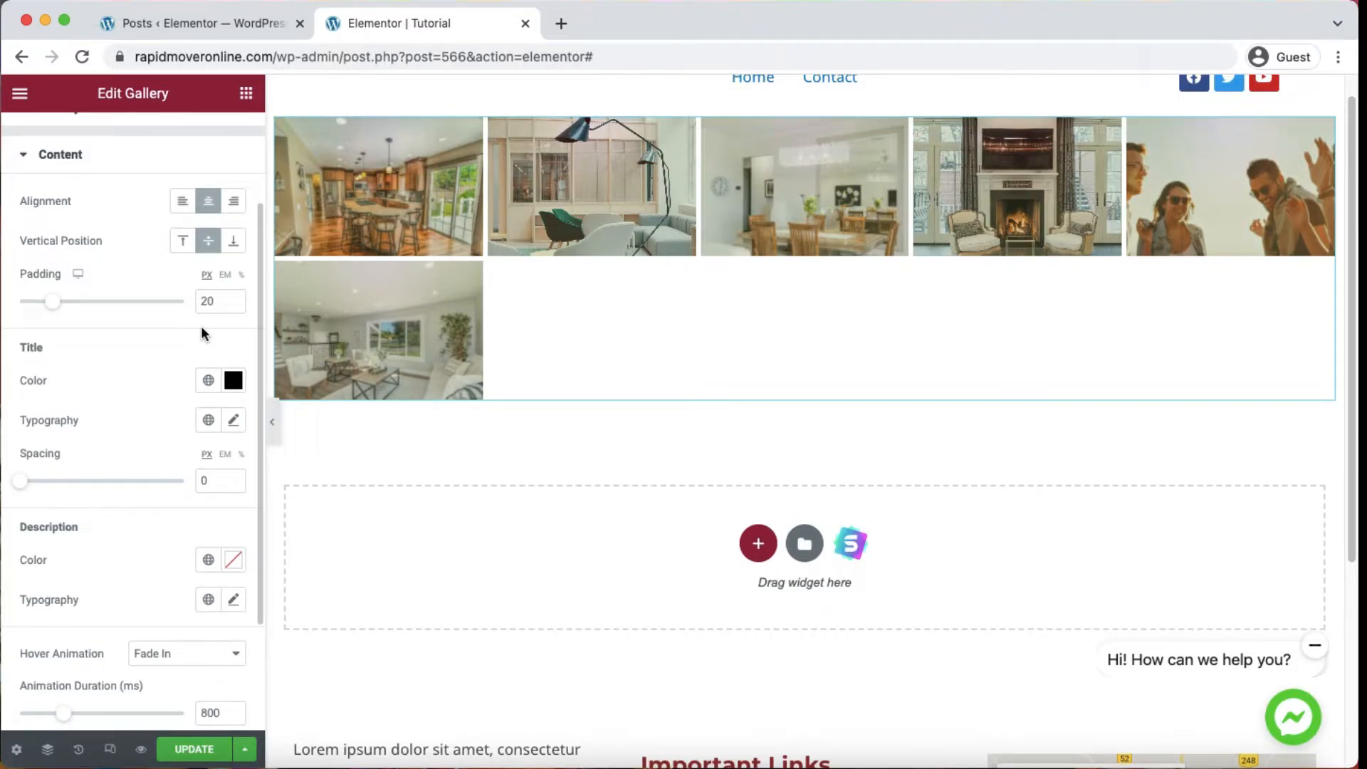
scroll(201, 328, "down", 3)
left_click_drag(32, 377, 54, 381)
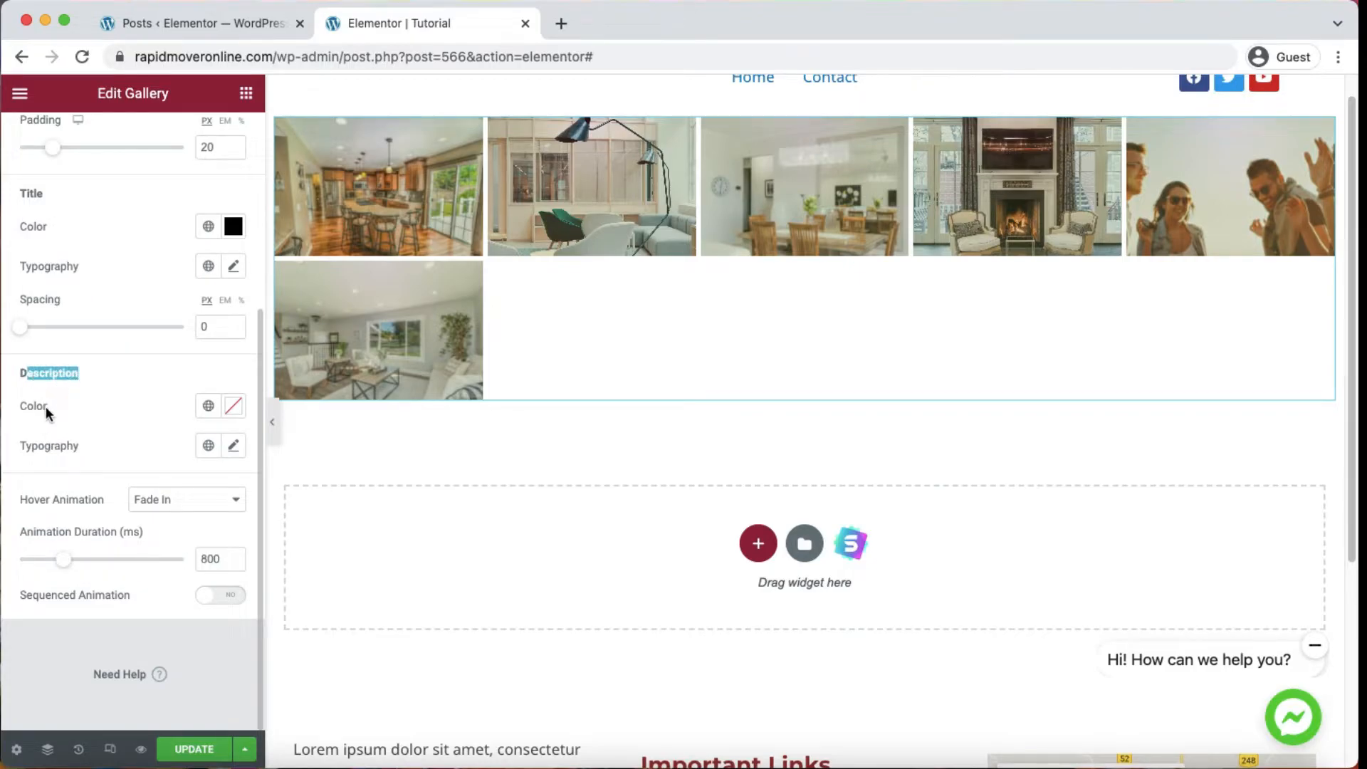
left_click(163, 504)
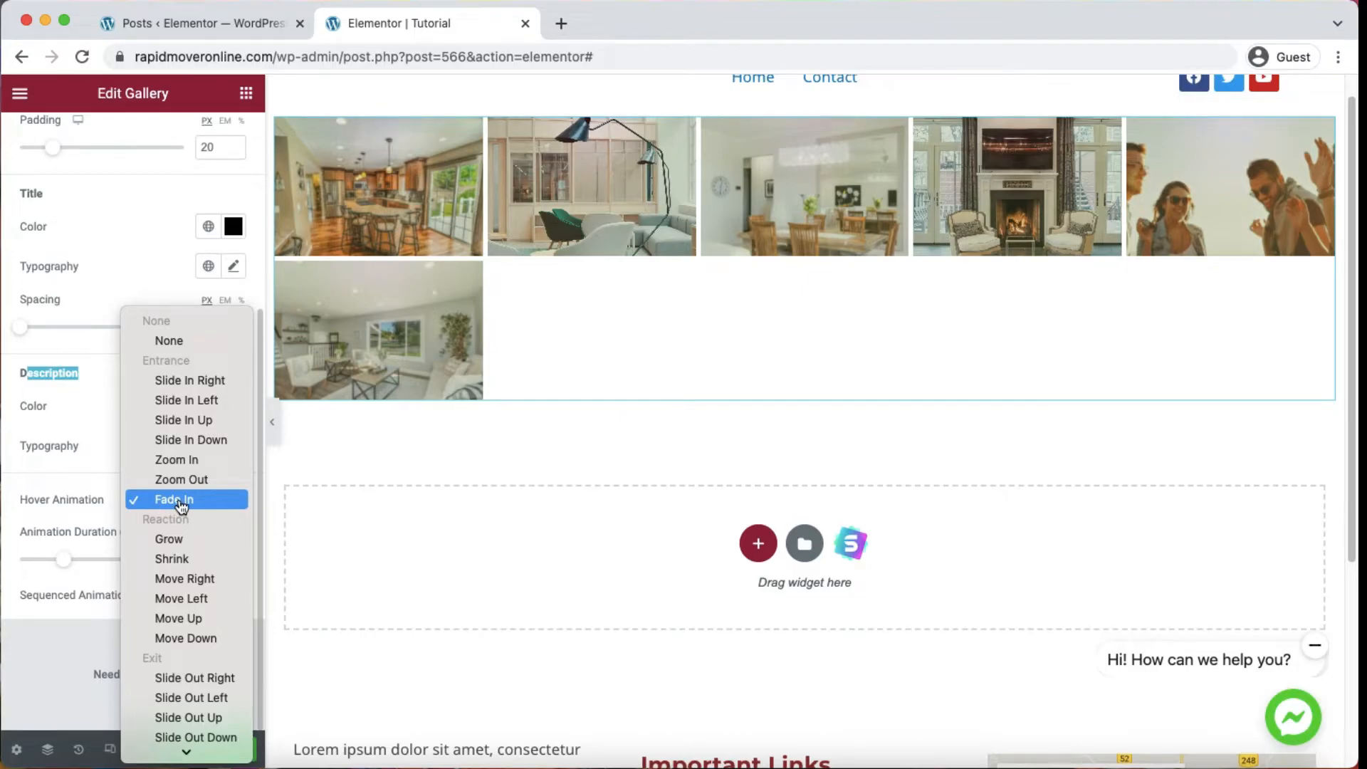
left_click(187, 560)
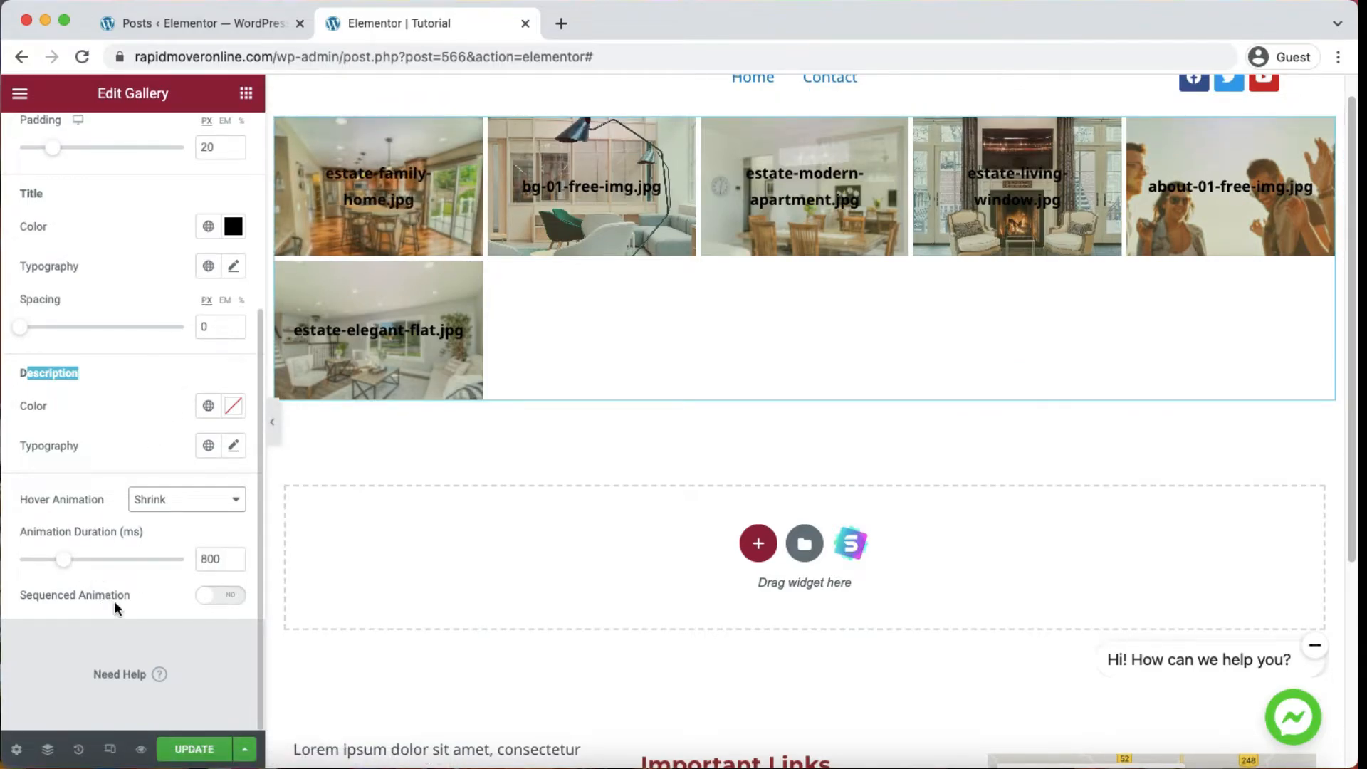
- Review the gallery widget's advanced settings, including margin, padding and CSS fields, and expand the motion effects
scroll(118, 602, "up", 4)
left_click(121, 286)
left_click(223, 161)
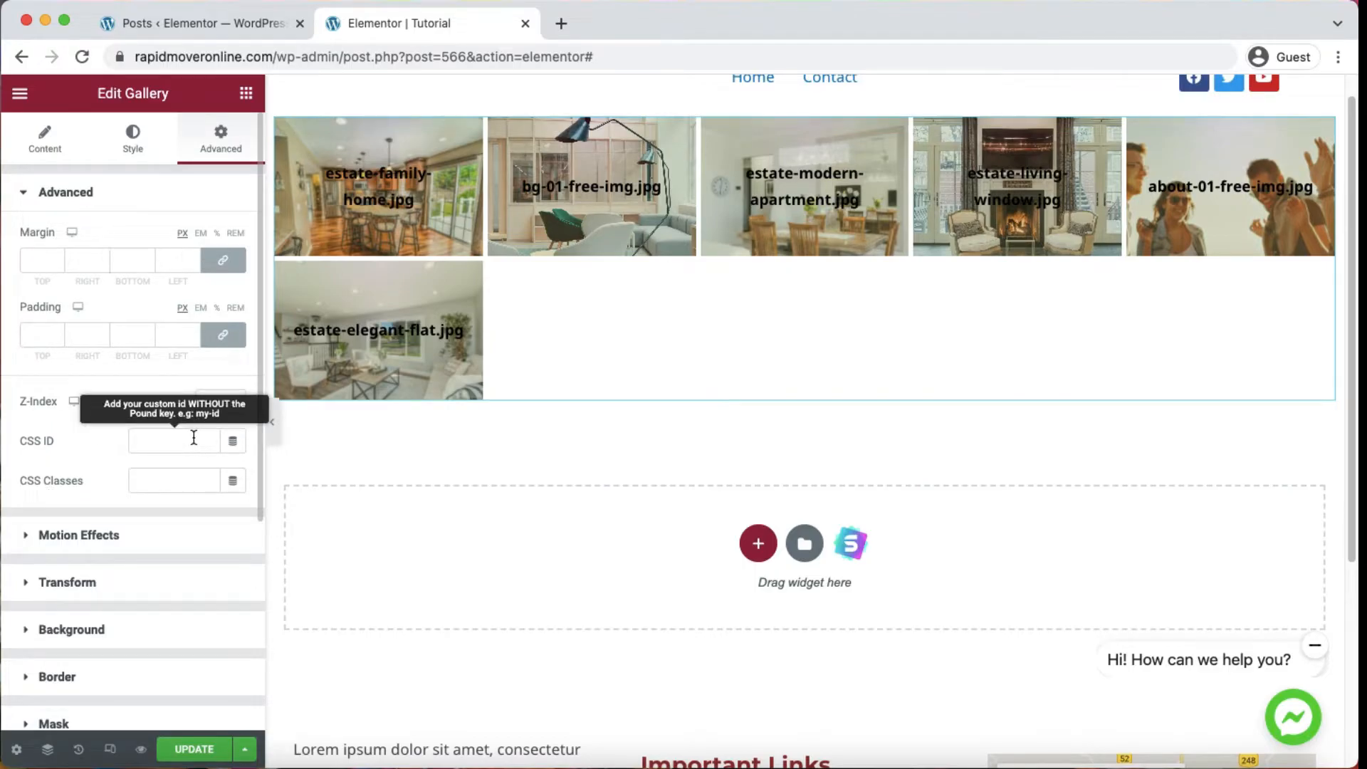
scroll(188, 482, "down", 2)
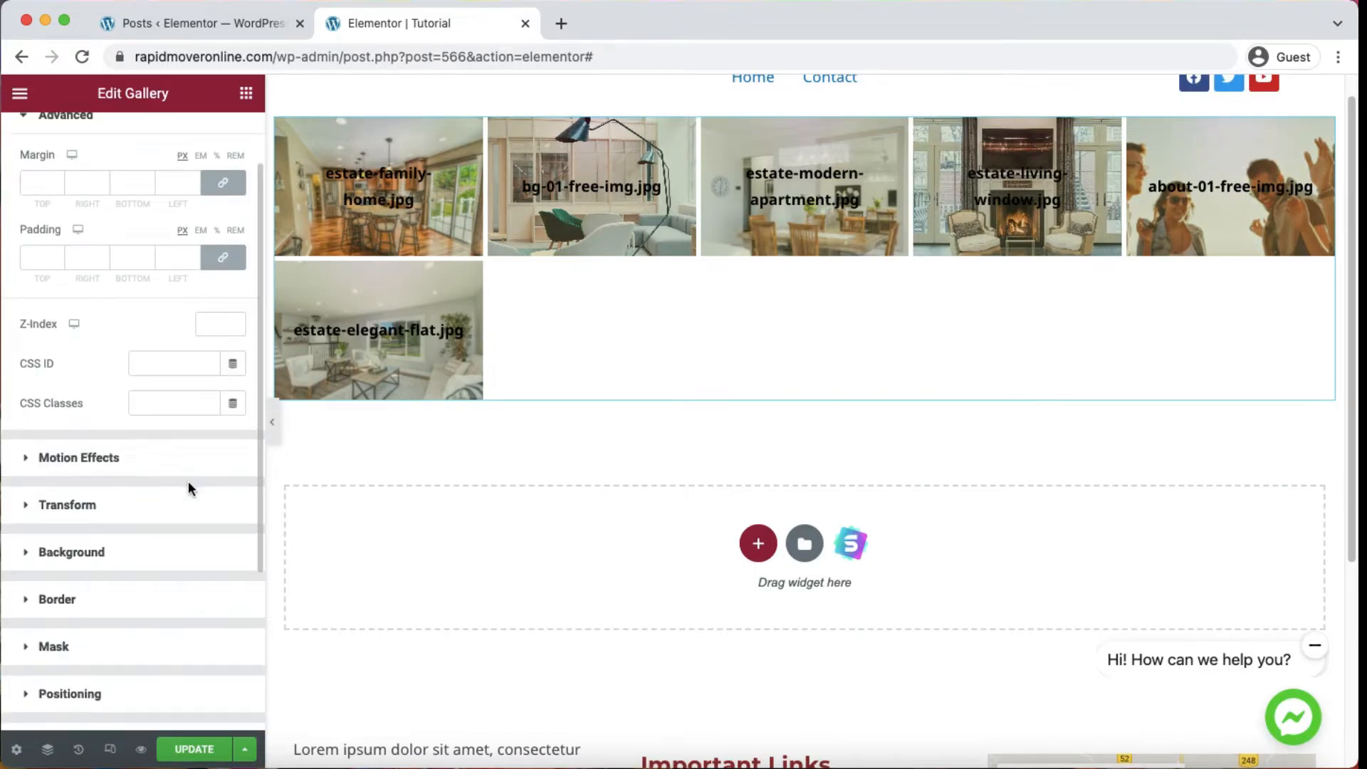
left_click(125, 461)
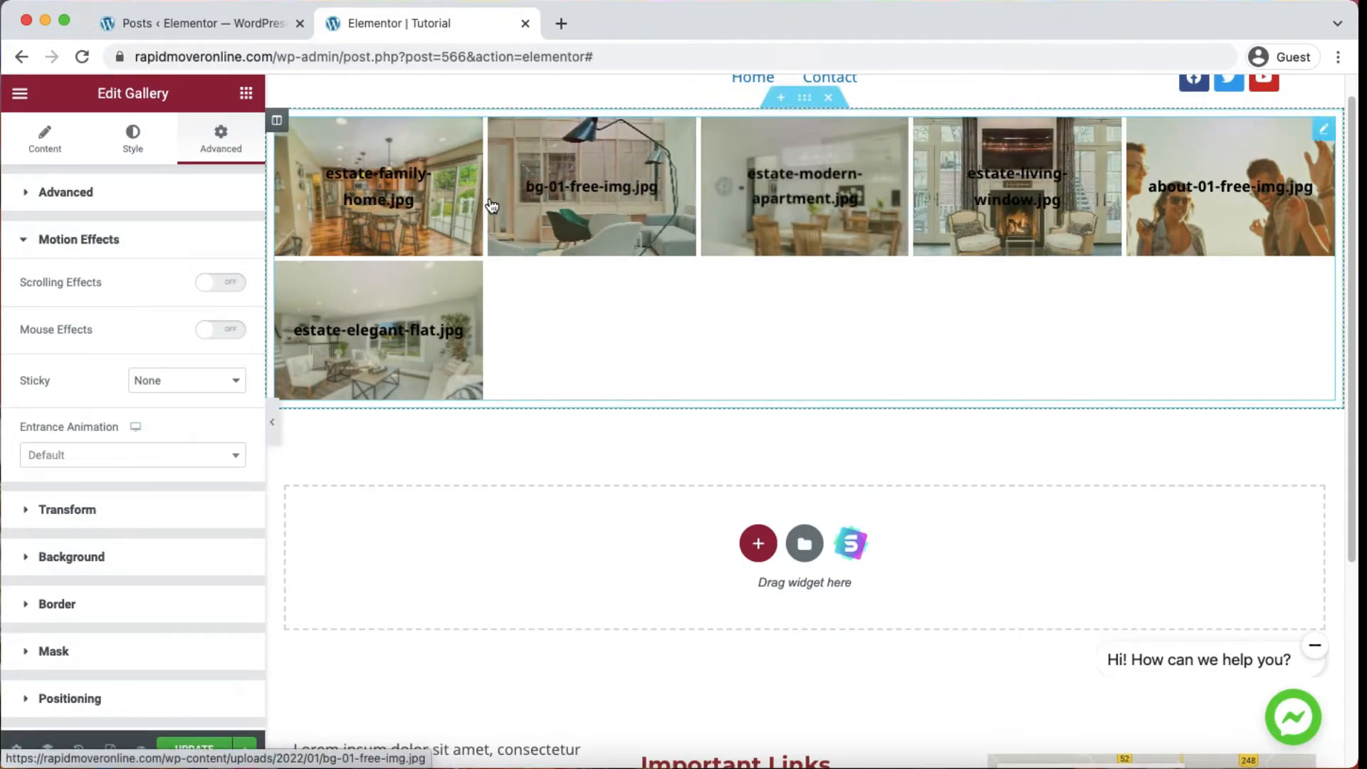
- Update the page, preview the gallery in a new tab and return to the editor
left_click(185, 749)
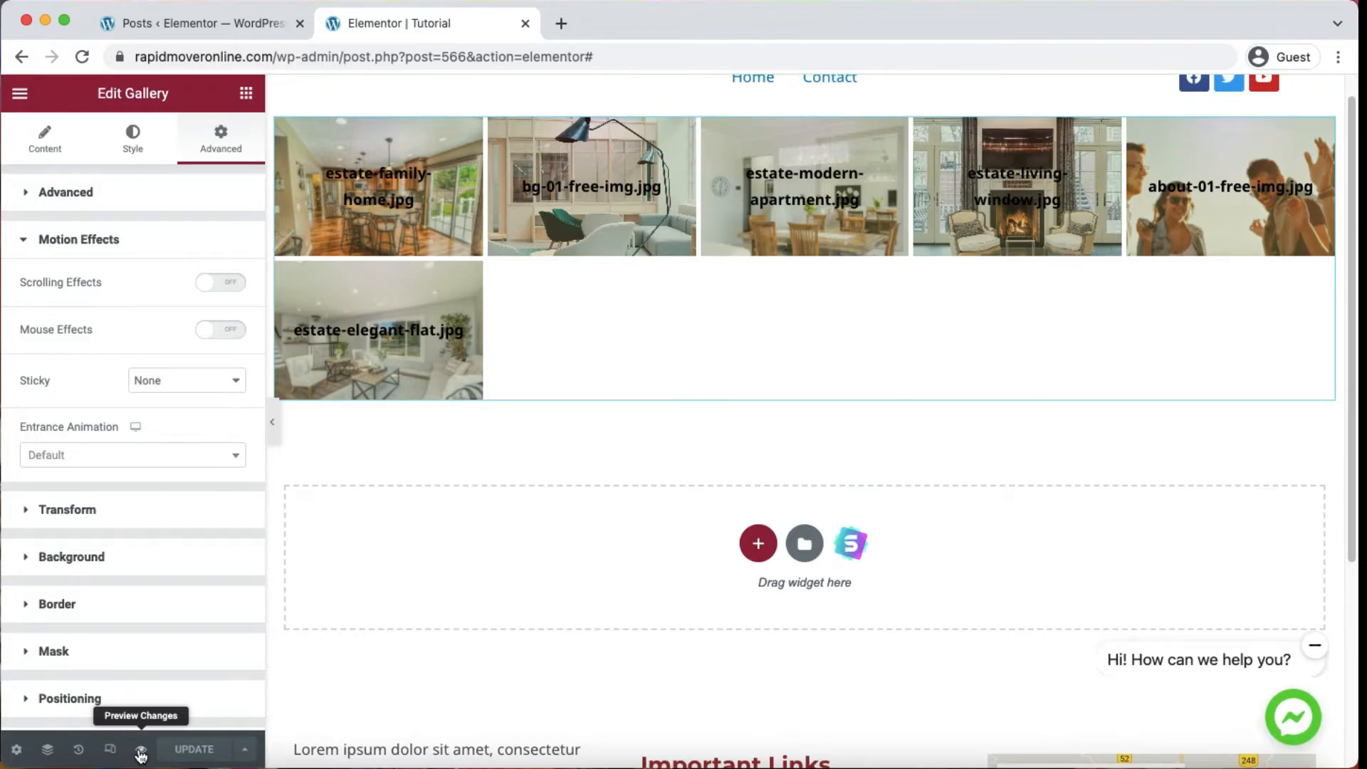
left_click(141, 751)
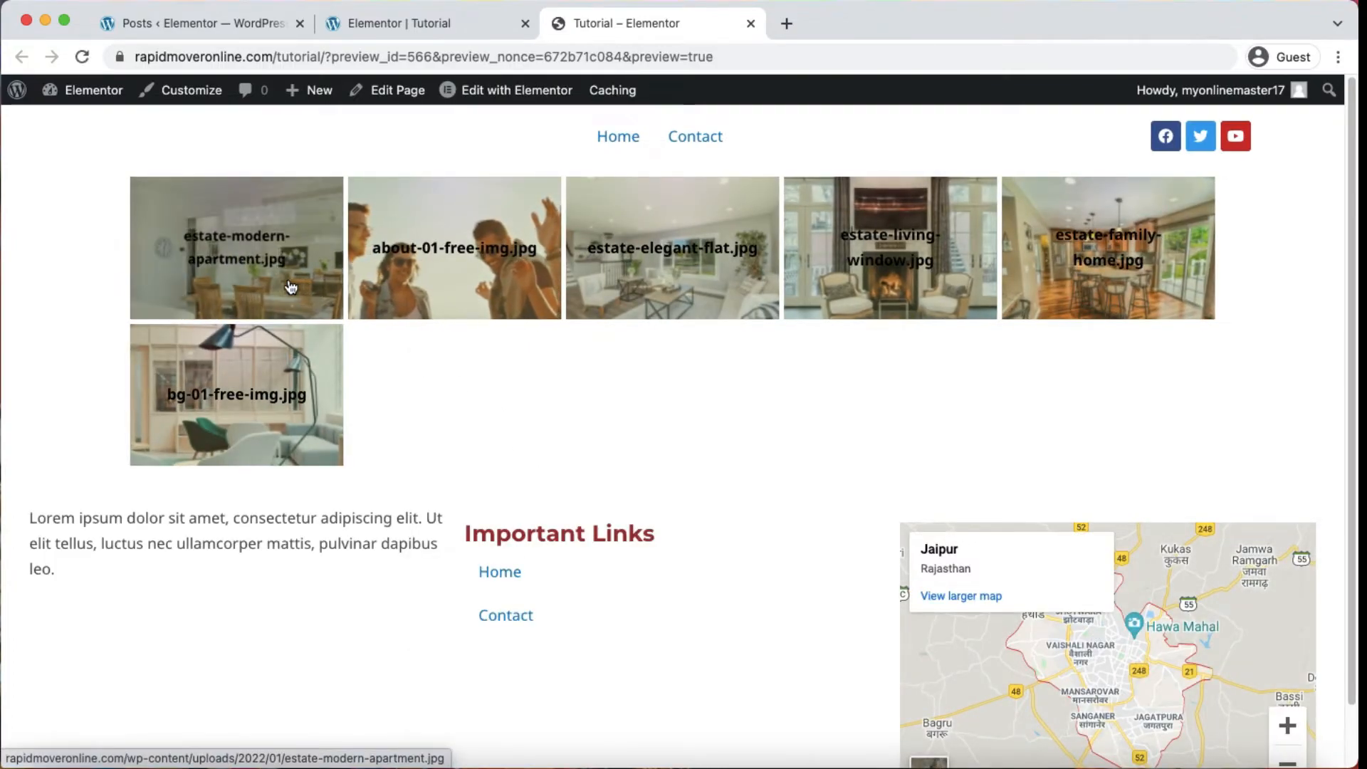
left_click(391, 26)
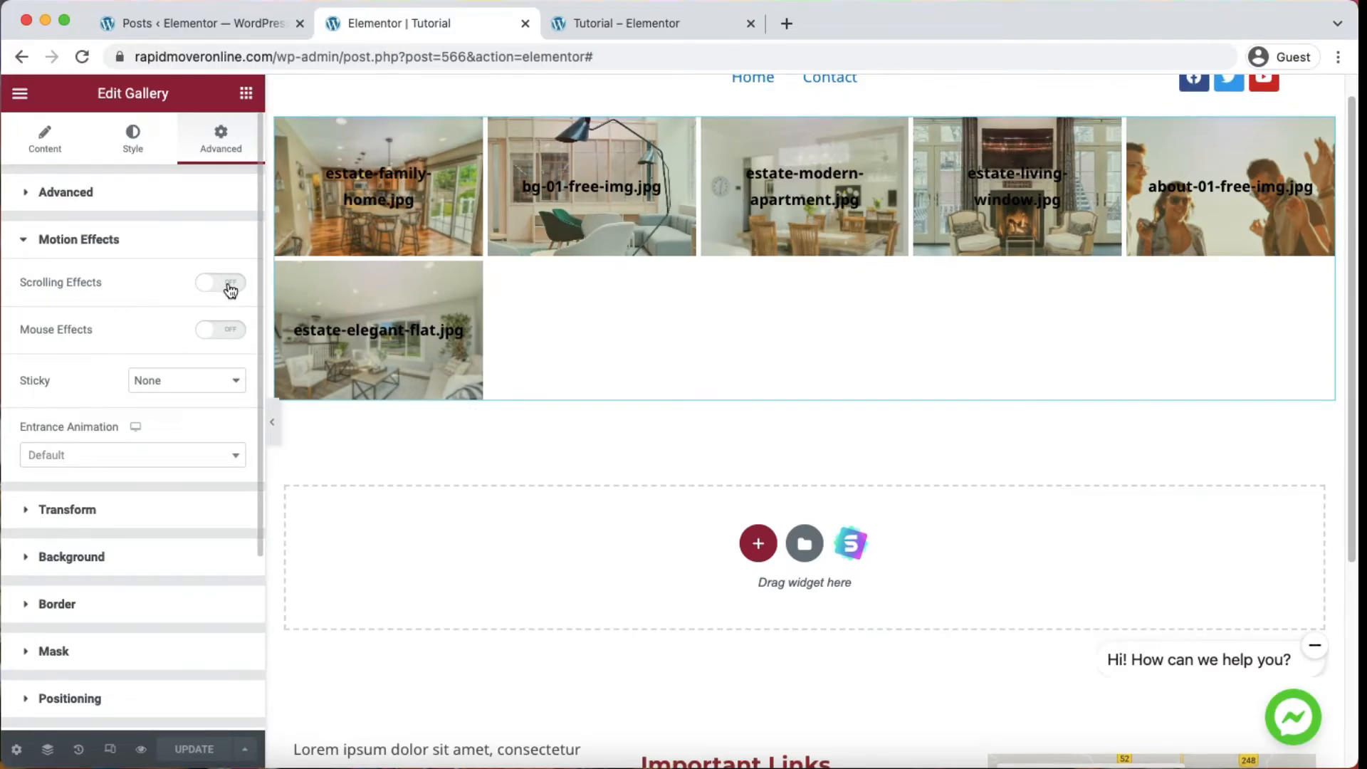
- Check the sticky options, try the Fade In entrance animation and set the gallery's entrance animation to Fade In Right
left_click(173, 383)
left_click(173, 382)
left_click(96, 455)
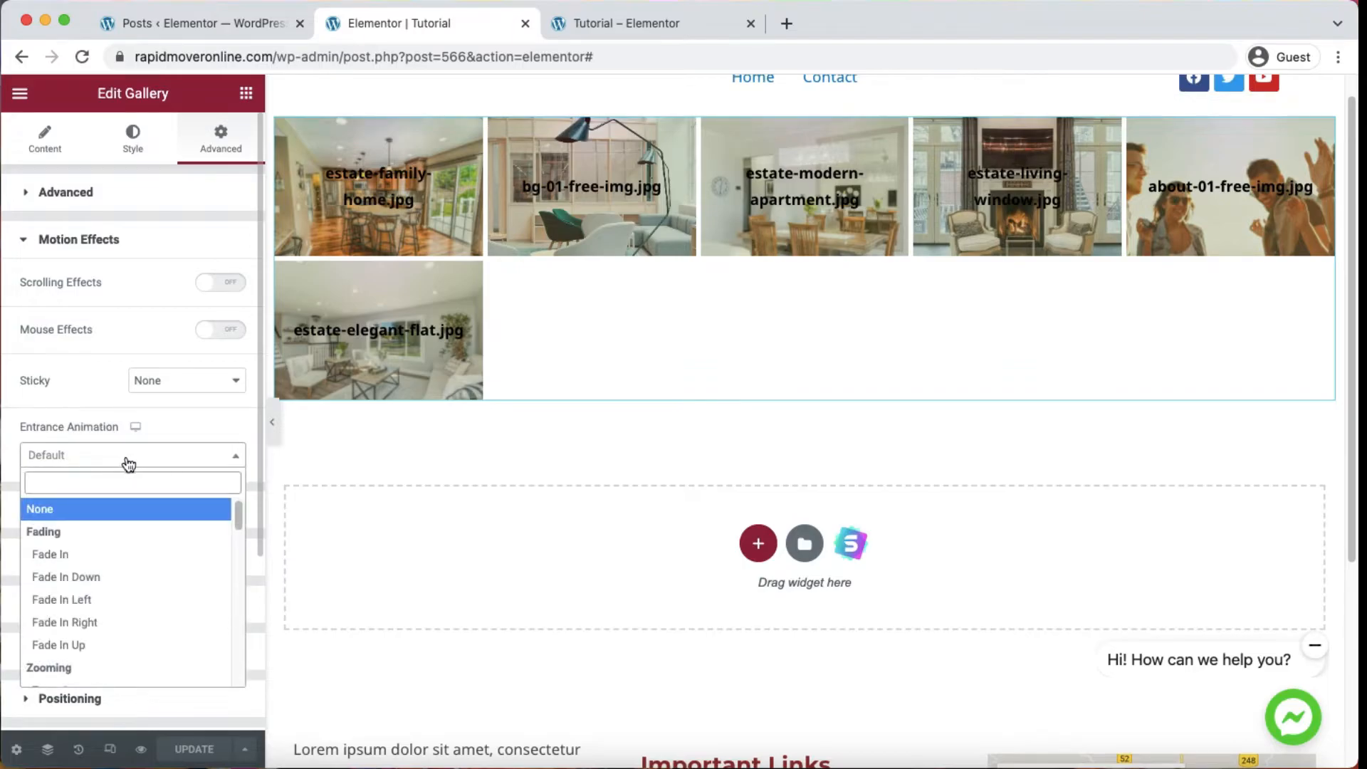
left_click(75, 554)
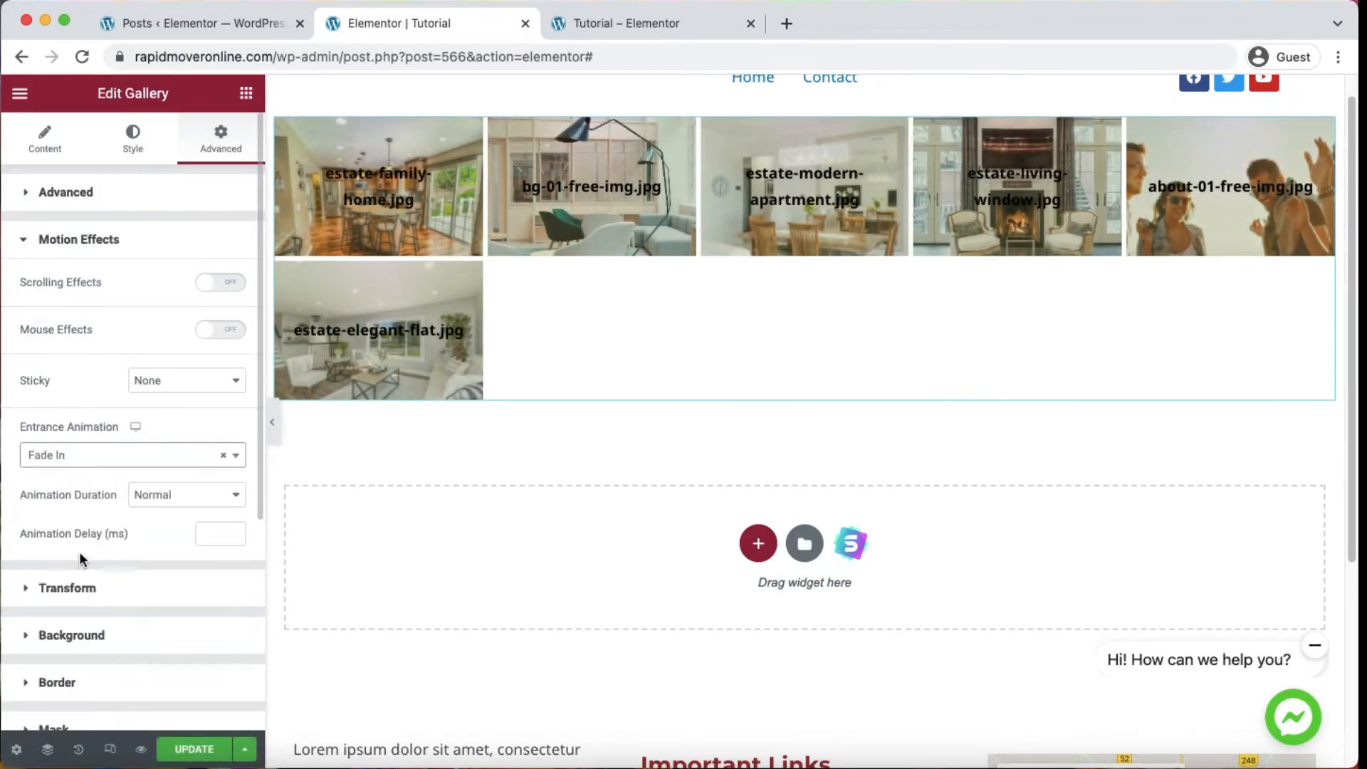
left_click(135, 454)
left_click(80, 625)
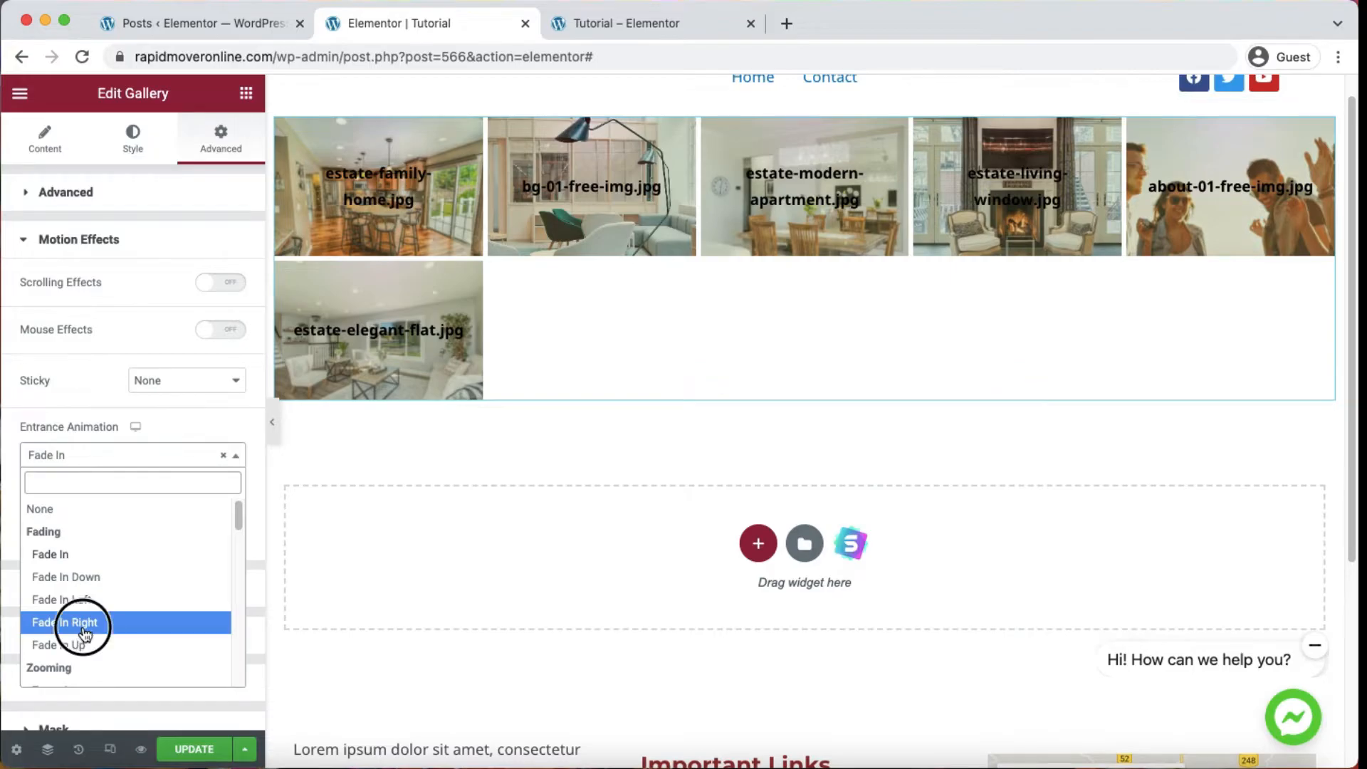
- Update the page, check the entrance animation in the preview tab and return to the editor
left_click(193, 749)
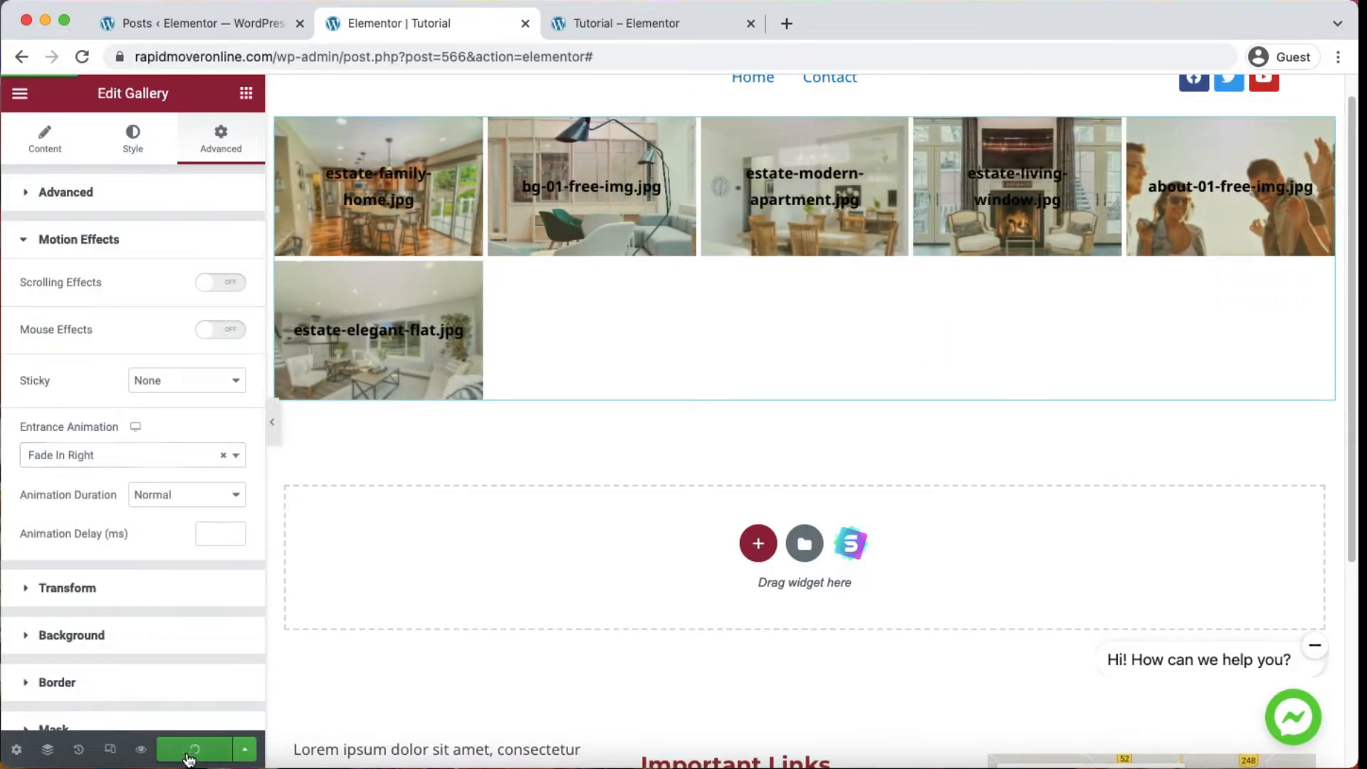
left_click(637, 23)
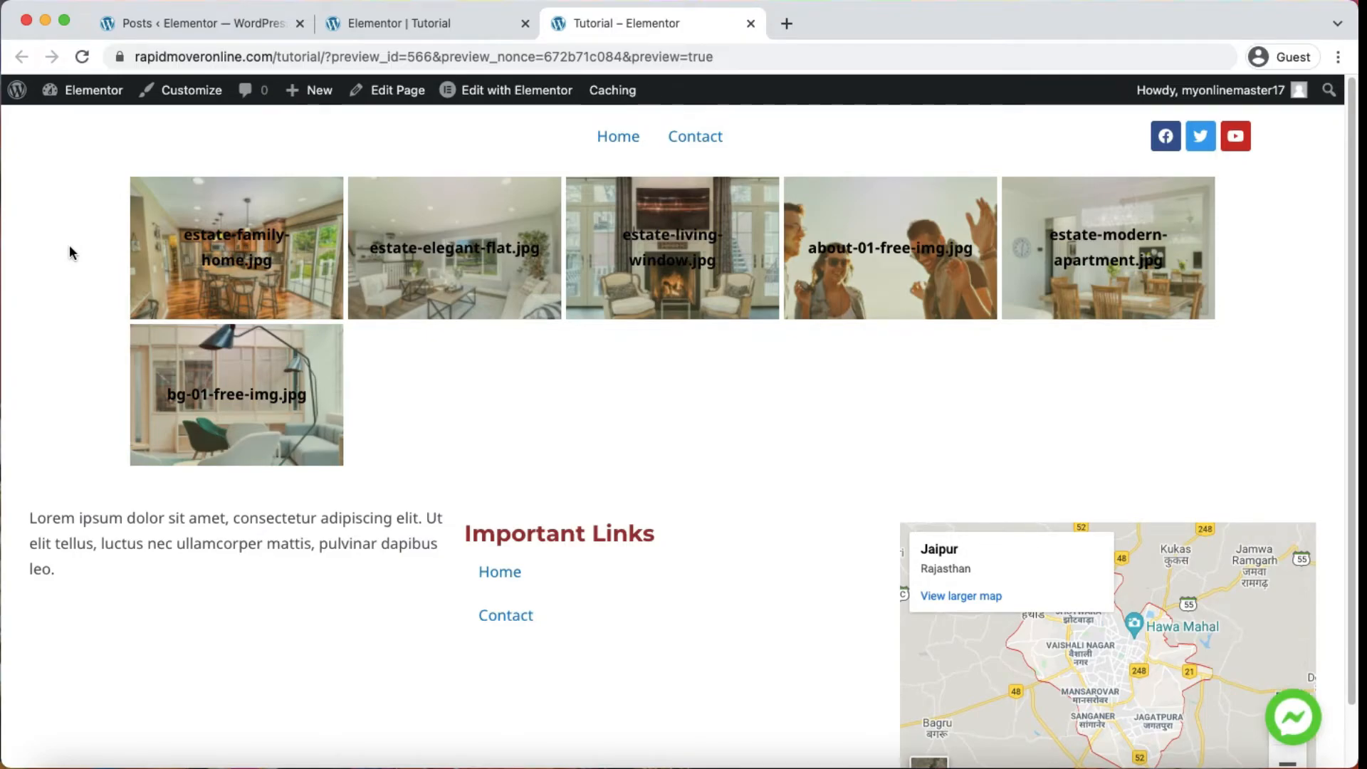
left_click(370, 24)
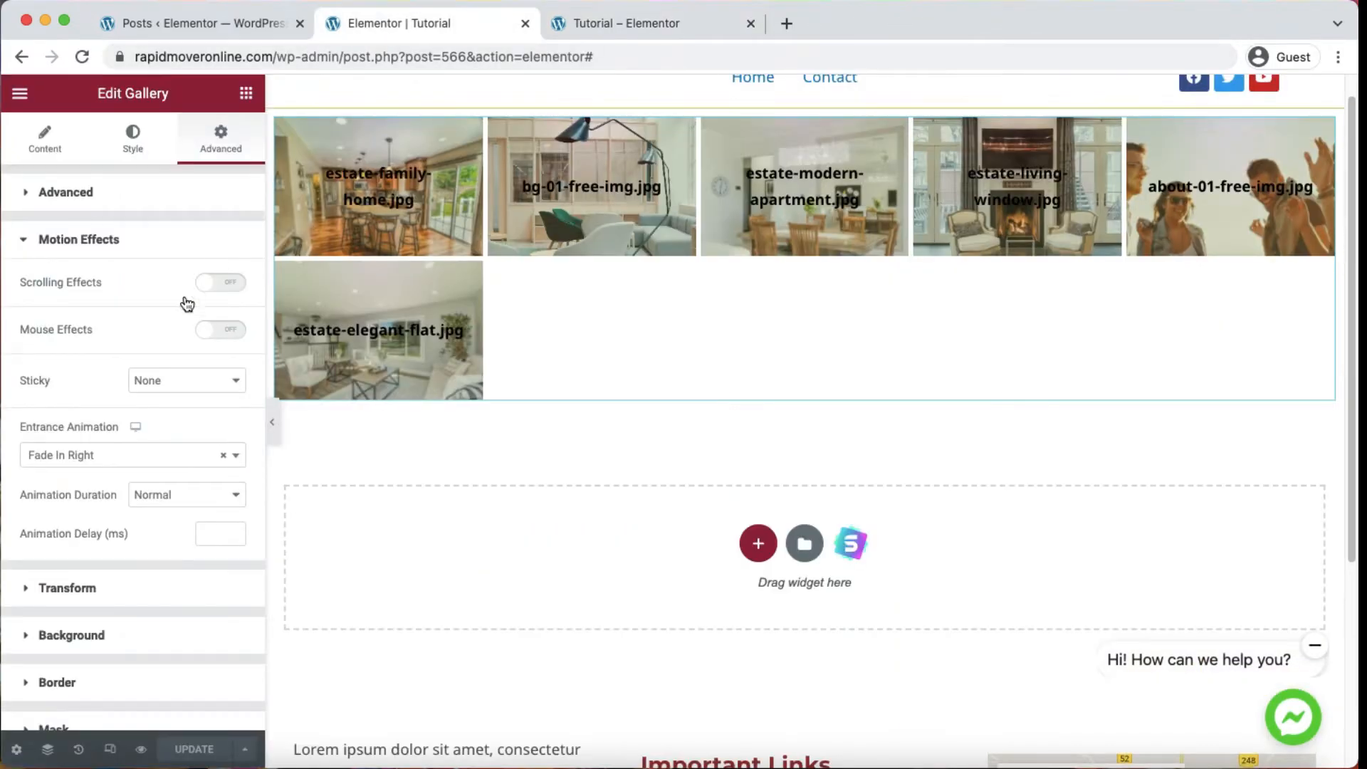
- Switch the gallery's scrolling effects on and back off, and enable its mouse effects
left_click(222, 283)
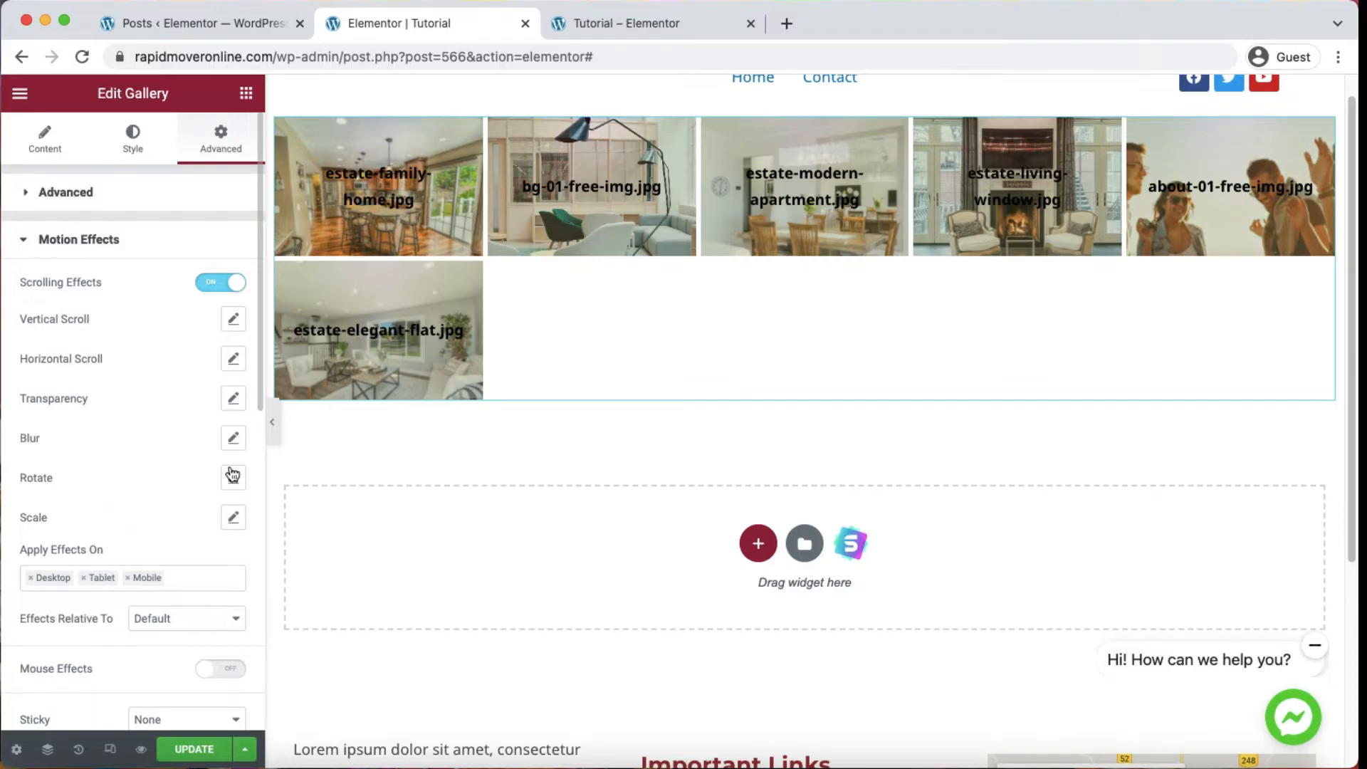
left_click(217, 285)
left_click(240, 334)
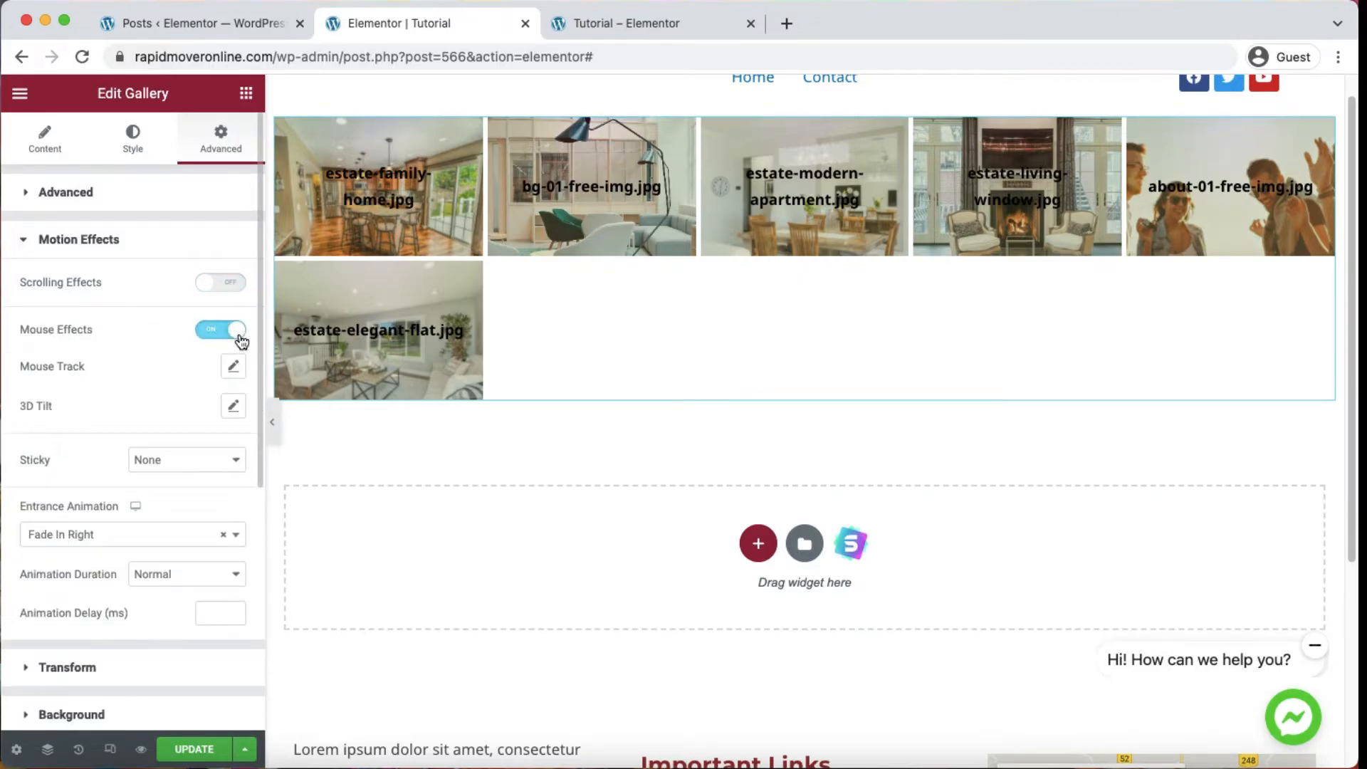
- Try the 3D Tilt mouse effect on the gallery with its direction set to Opposite
left_click(232, 404)
left_click(198, 453)
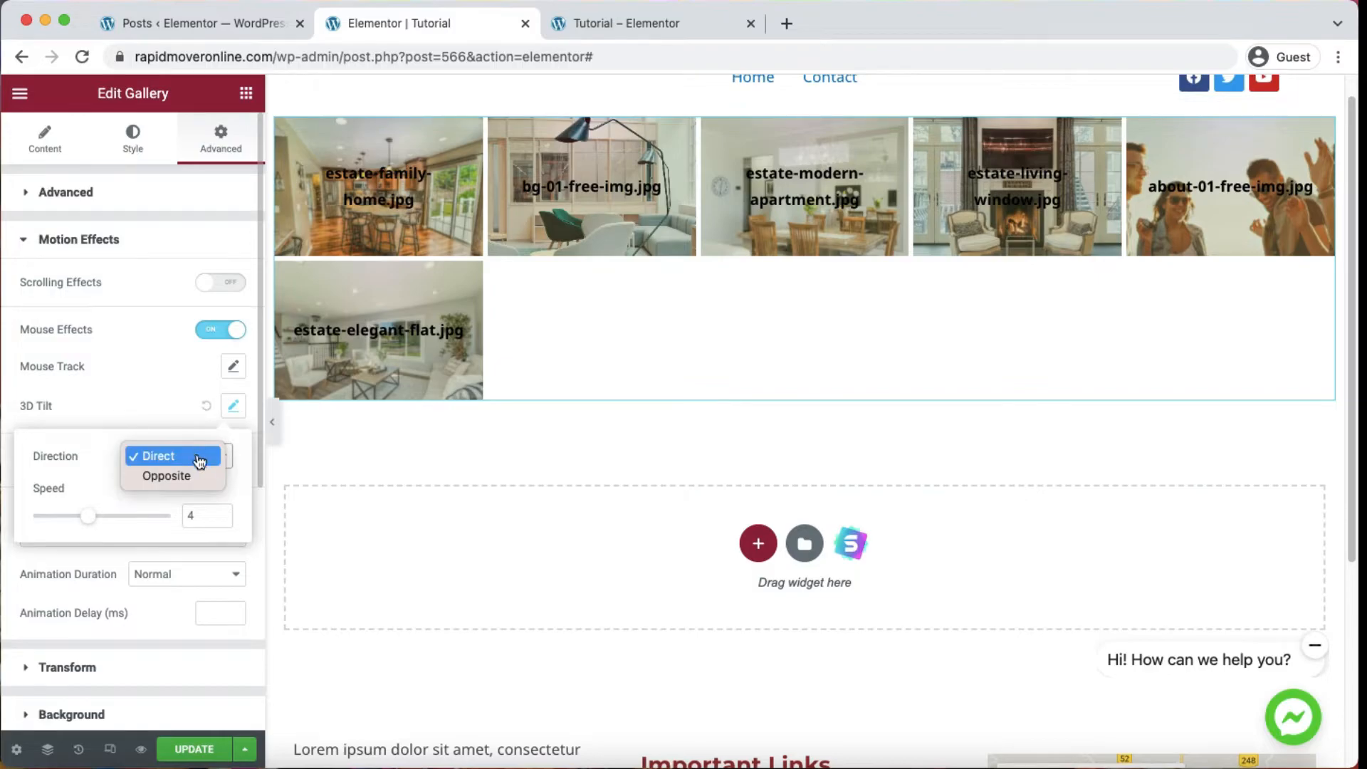
left_click(183, 477)
left_click(207, 391)
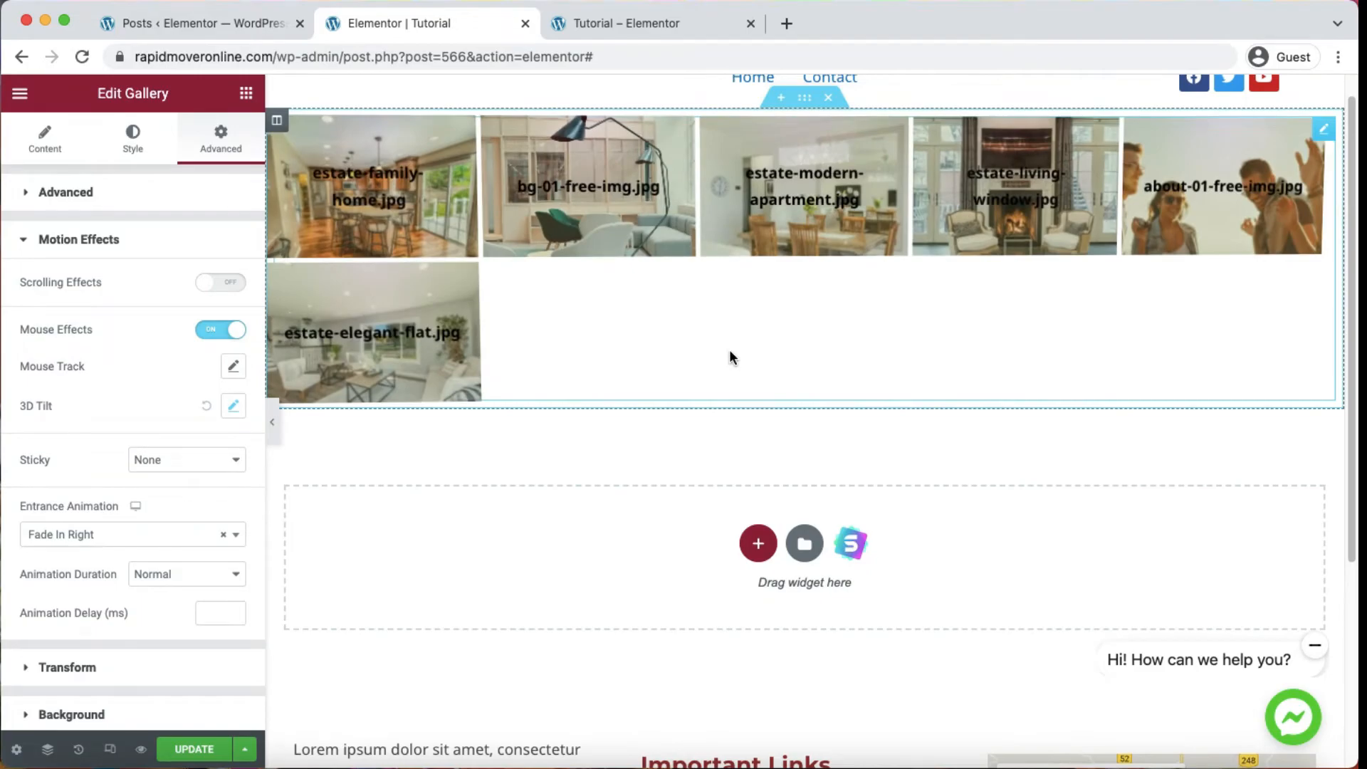
- Try the Direct direction for the gallery's 3D Tilt and reset the effect to default
left_click(233, 406)
left_click(184, 456)
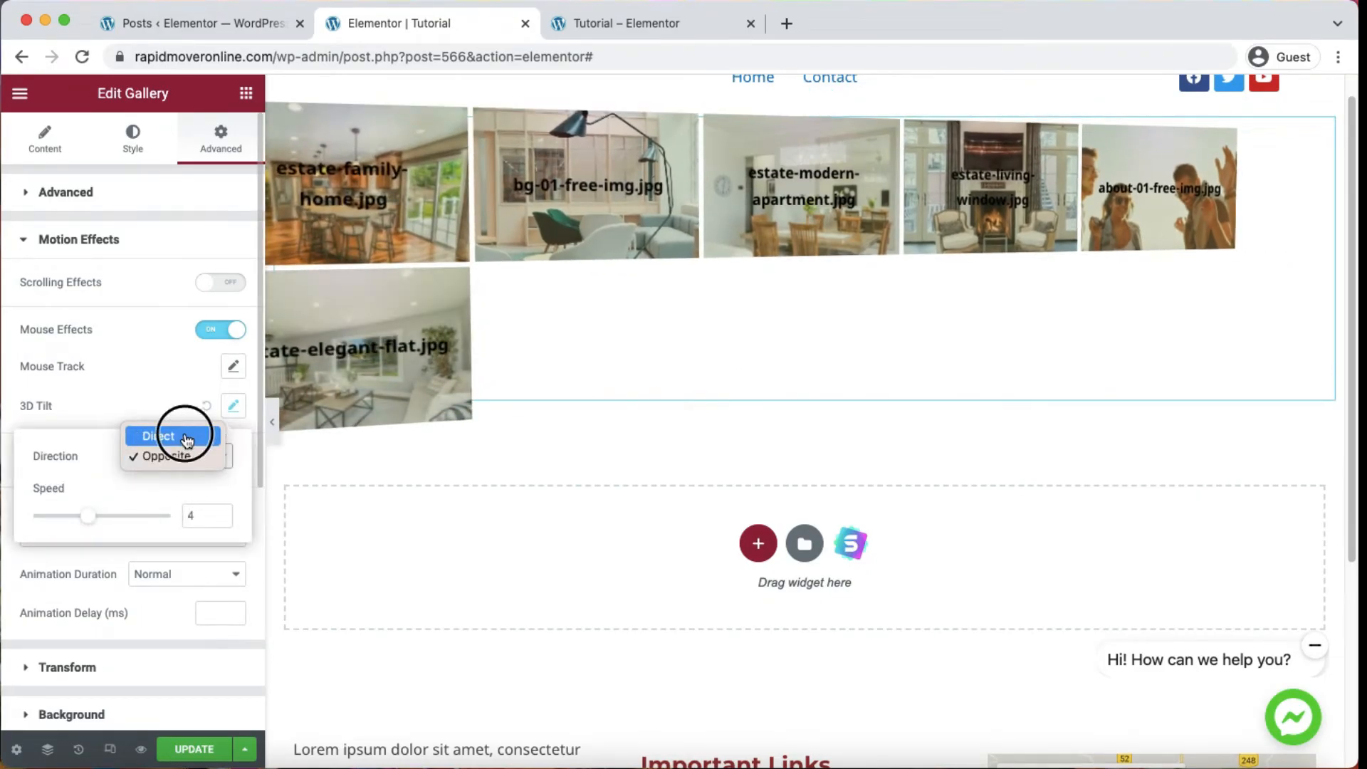
left_click(183, 435)
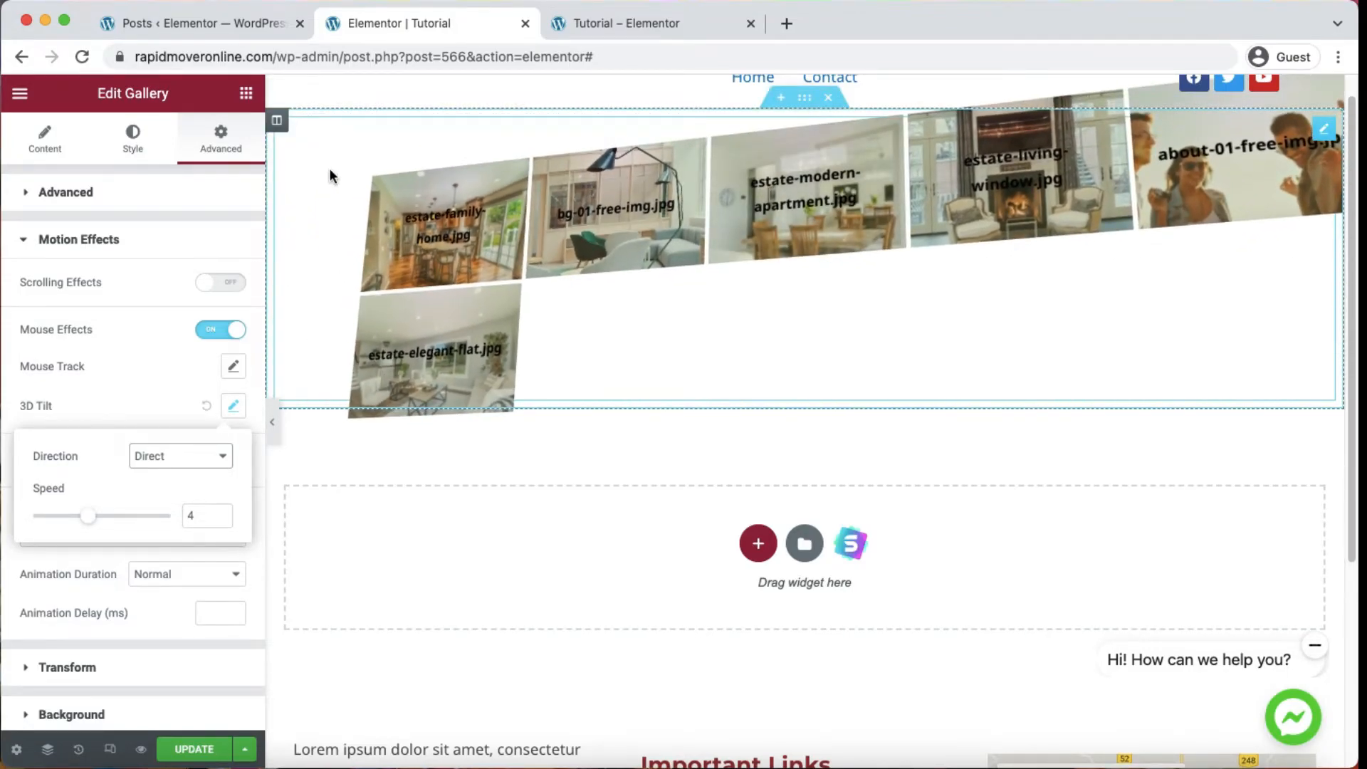
left_click(189, 365)
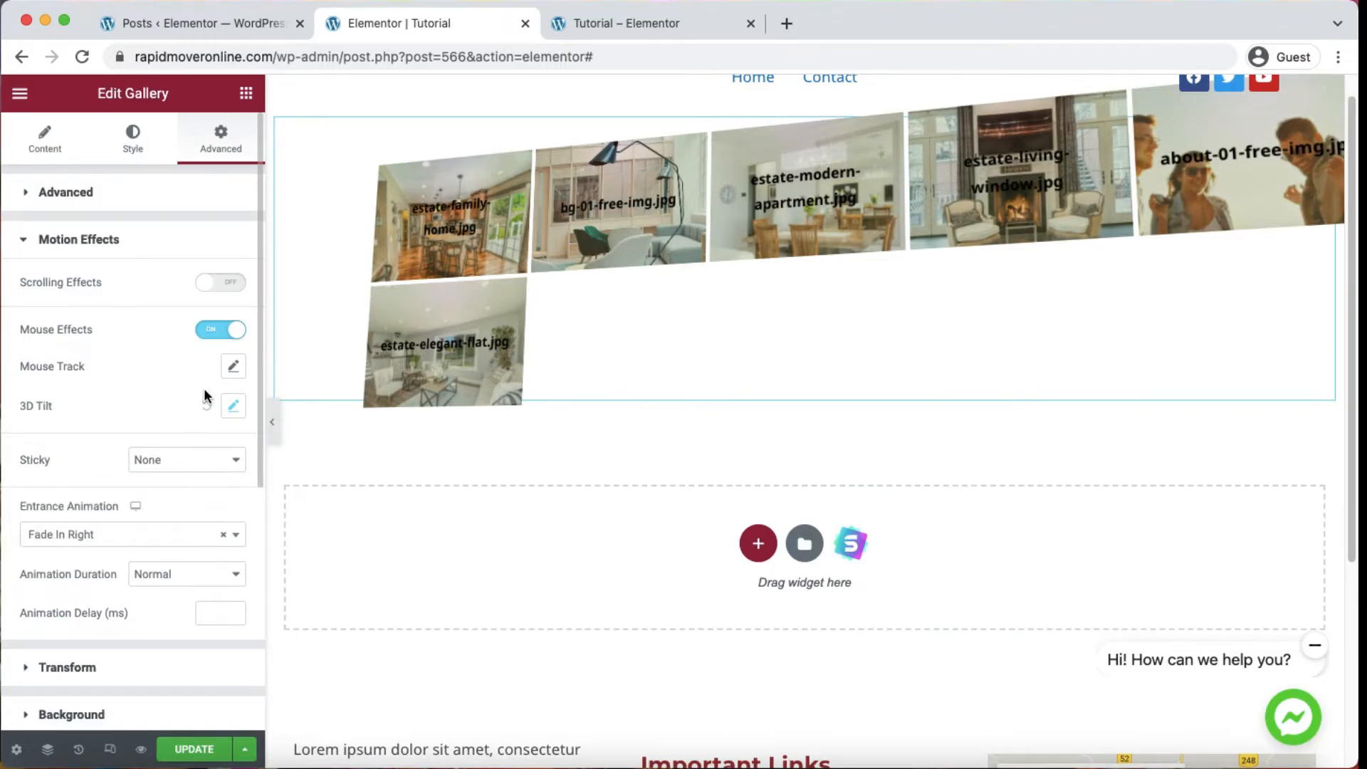
left_click(207, 406)
- Try the Mouse Track effect on the gallery with direction Direct and reset it to default
left_click(234, 368)
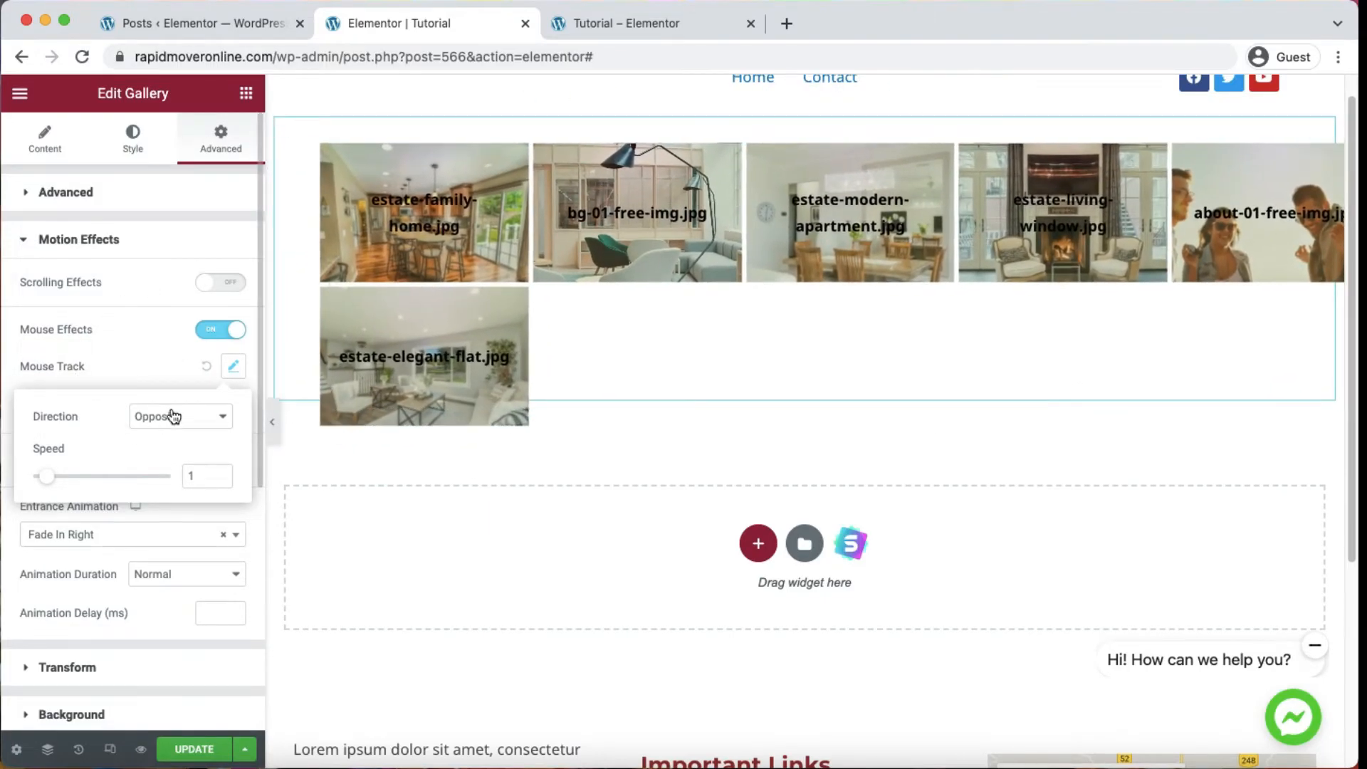
left_click(165, 421)
left_click(178, 438)
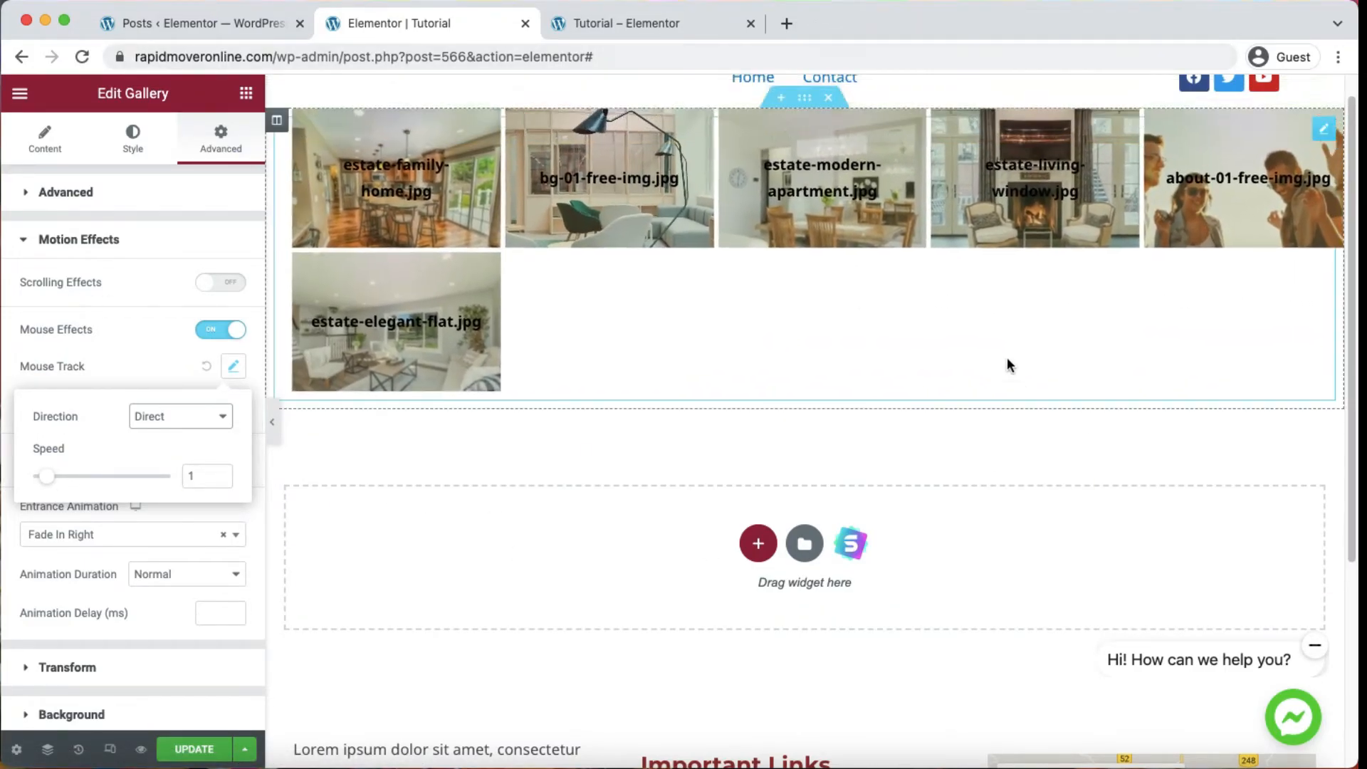
left_click(208, 362)
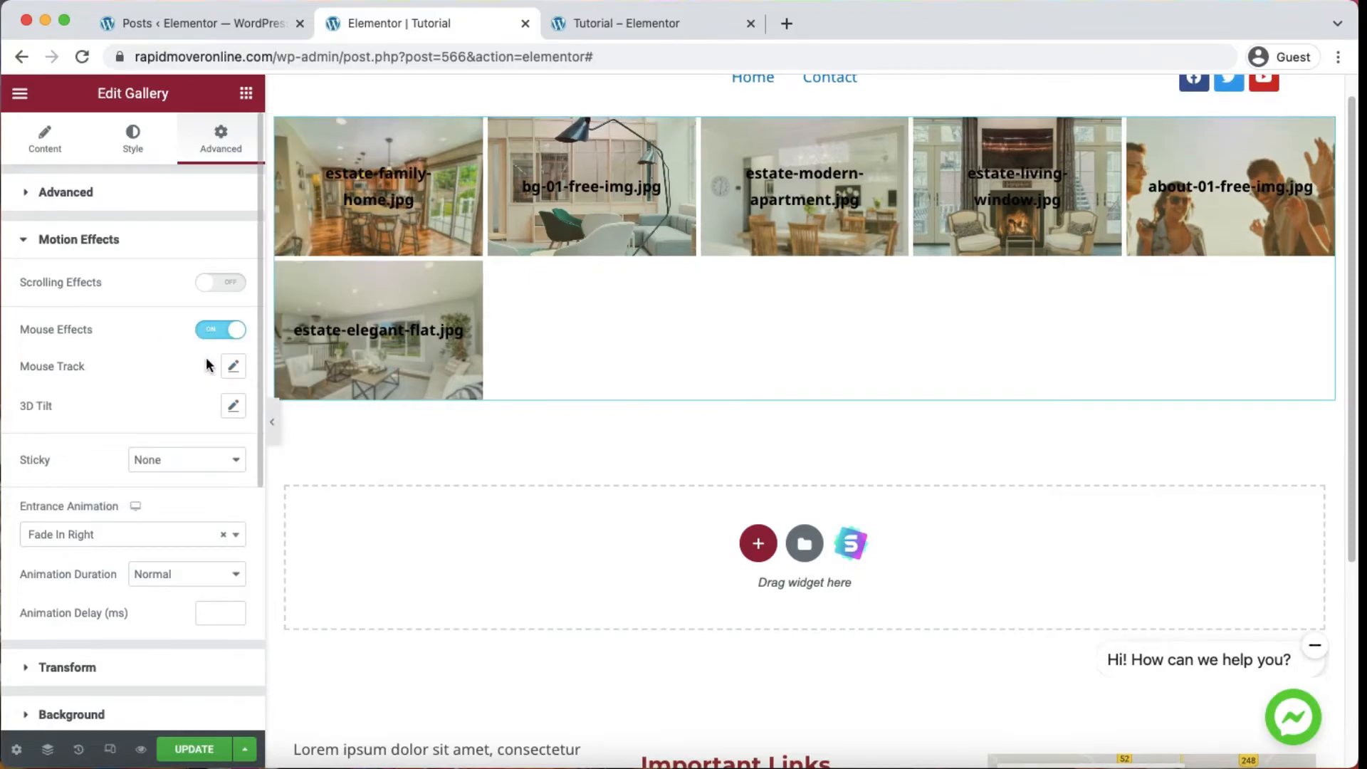
- Check how the gallery scrolls with the page while its Sticky option is None
scroll(205, 370, "down", 1)
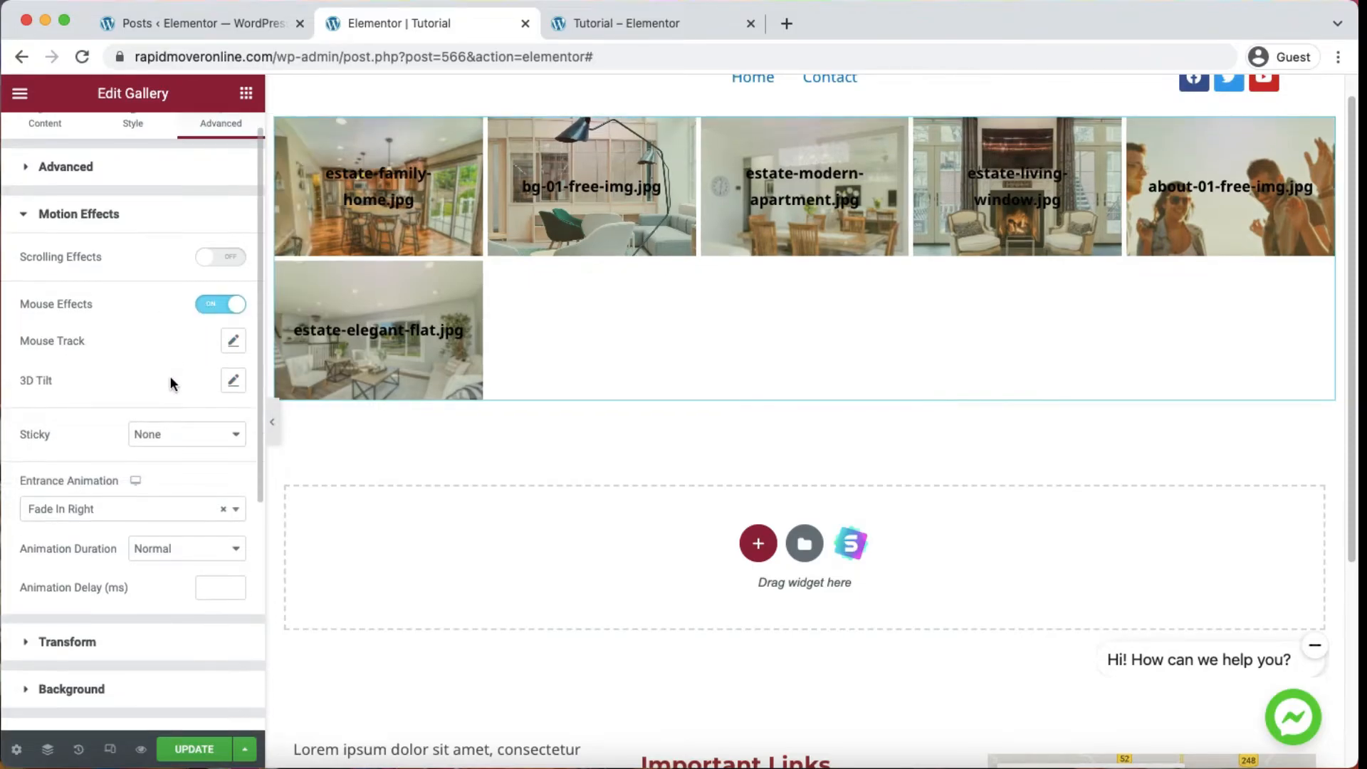
left_click(180, 440)
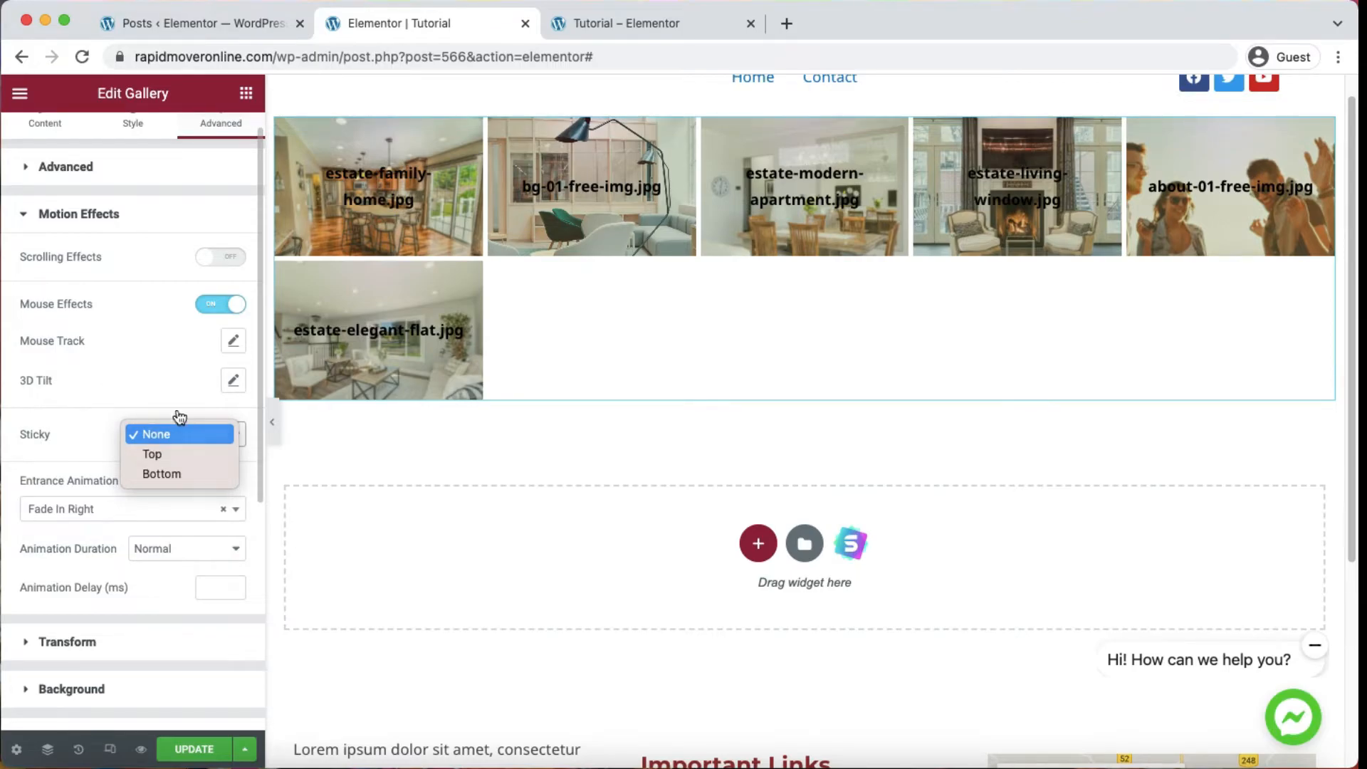
left_click(179, 440)
scroll(509, 417, "down", 5)
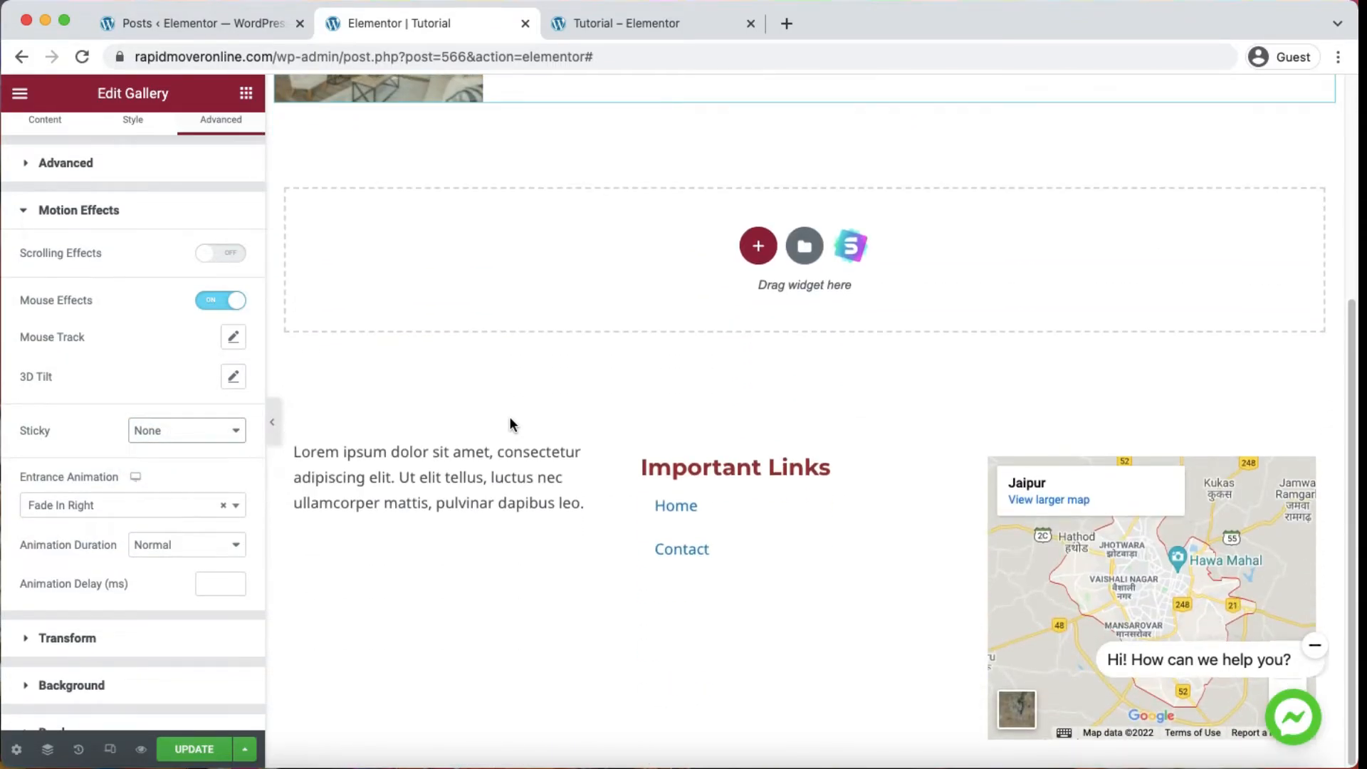
scroll(510, 425, "up", 5)
- Try the Sticky option Top, check the gallery while scrolling the page, and set Sticky back to None
left_click(199, 430)
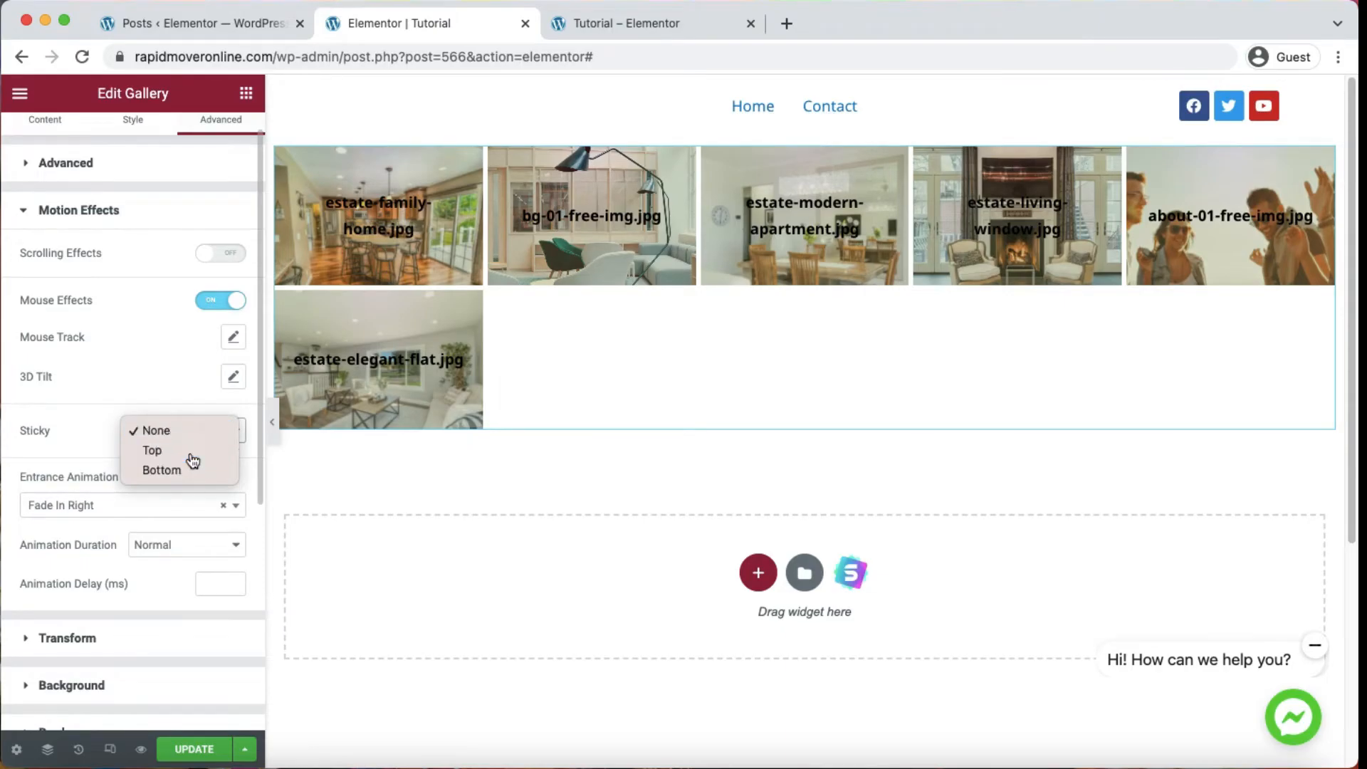
left_click(191, 454)
scroll(659, 513, "down", 5)
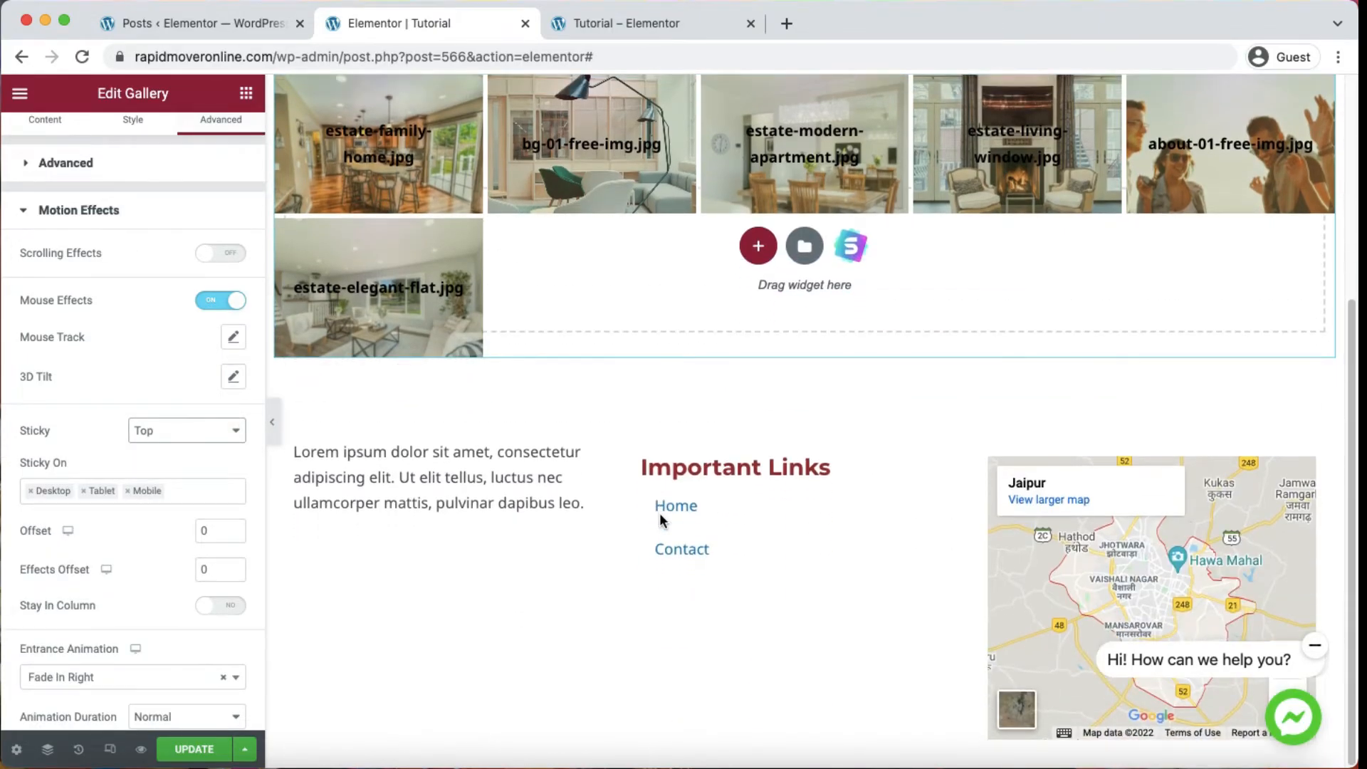
scroll(659, 513, "up", 5)
scroll(659, 513, "down", 5)
scroll(659, 513, "up", 5)
scroll(660, 520, "down", 5)
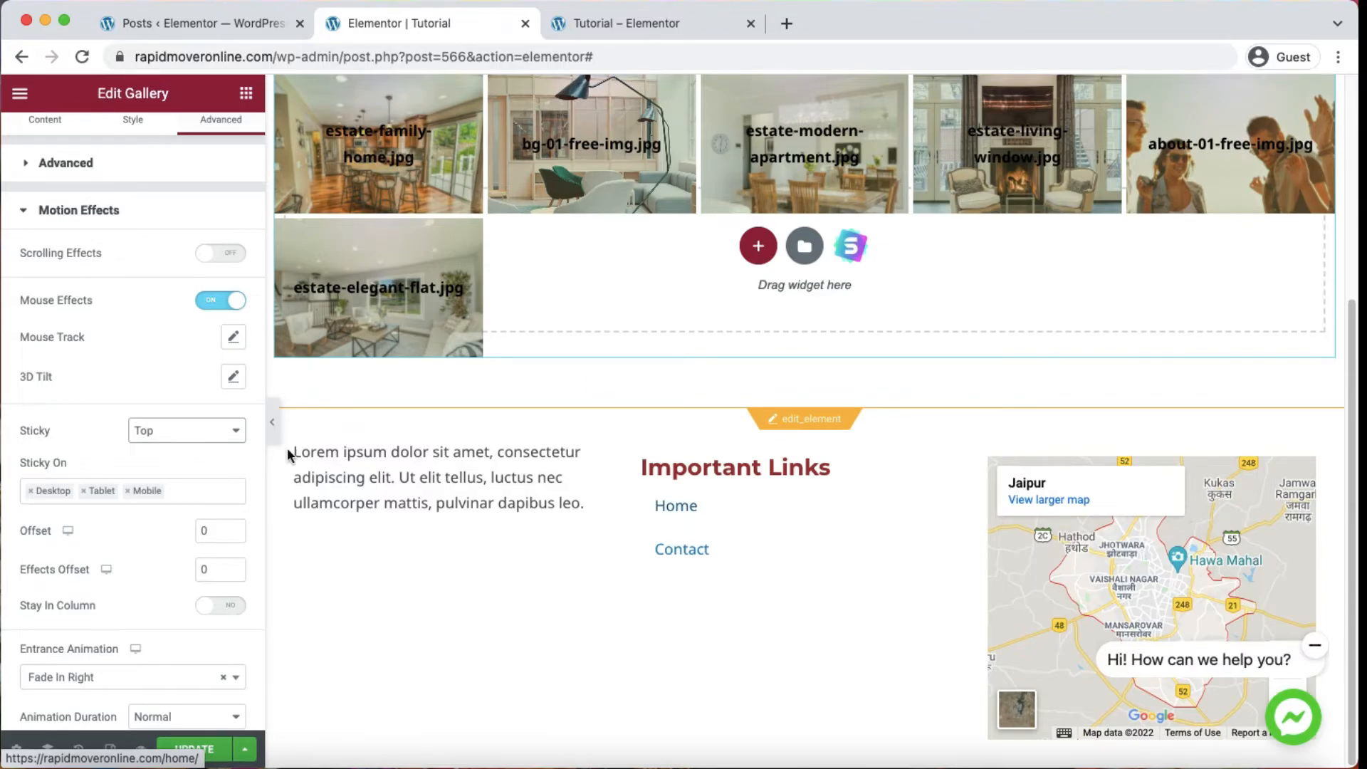
left_click(174, 430)
left_click(173, 406)
- Try rotating the gallery to 182 in the Transform settings and reset the rotation
scroll(173, 373, "down", 5)
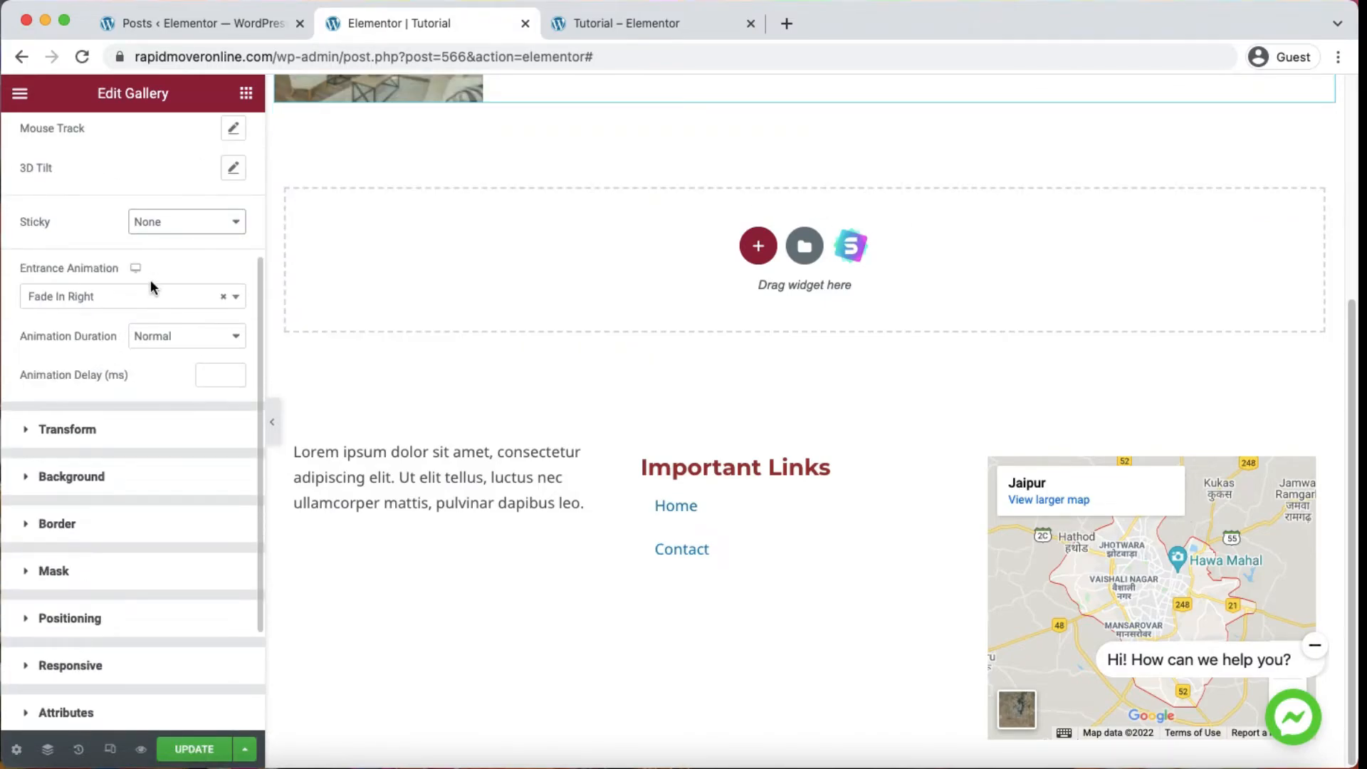
left_click(99, 428)
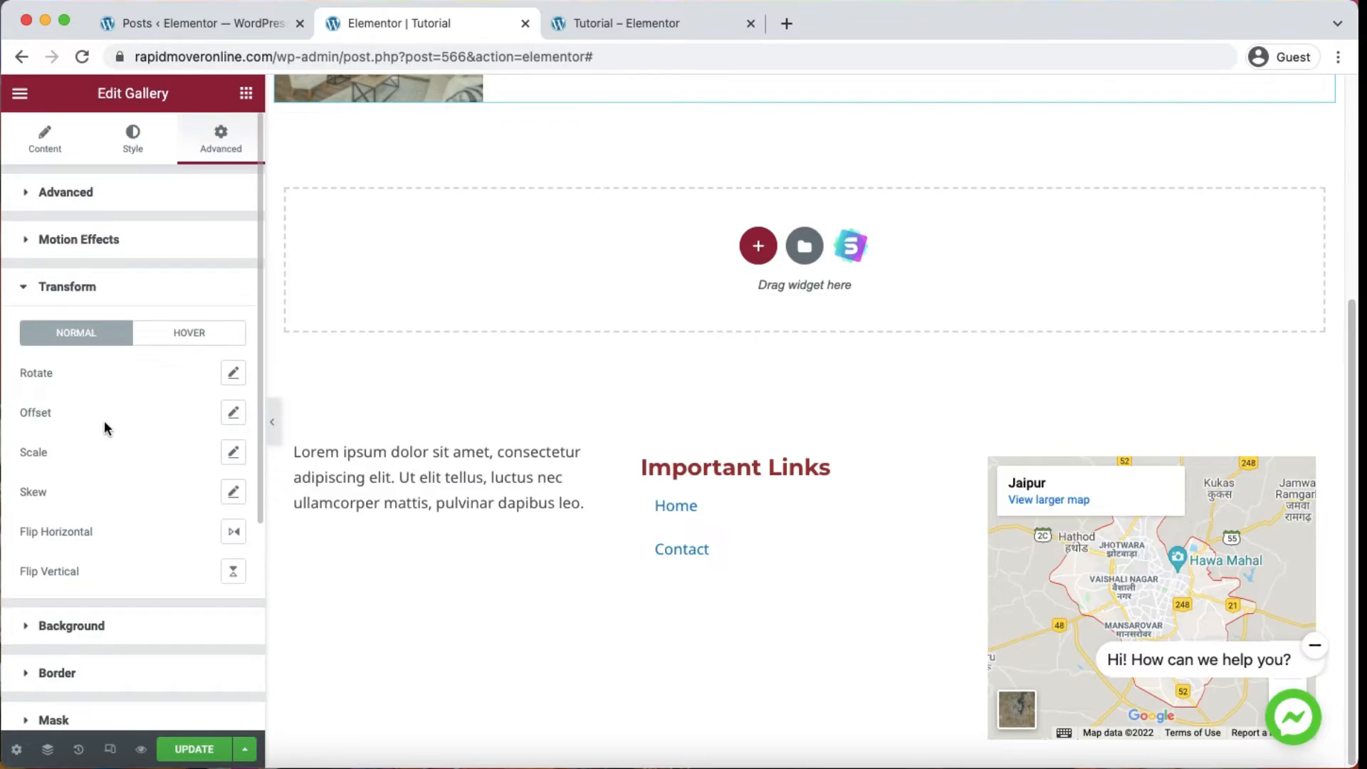
scroll(420, 352, "up", 5)
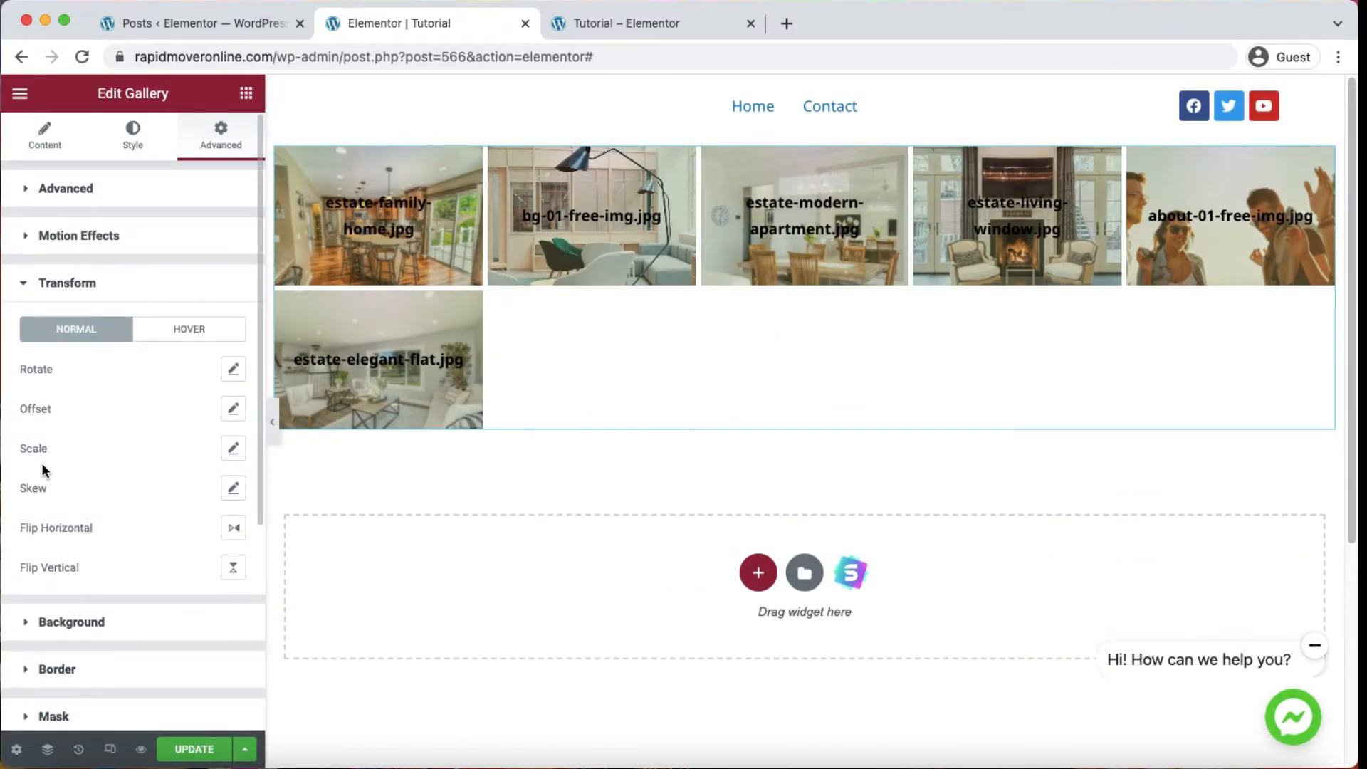
left_click(233, 369)
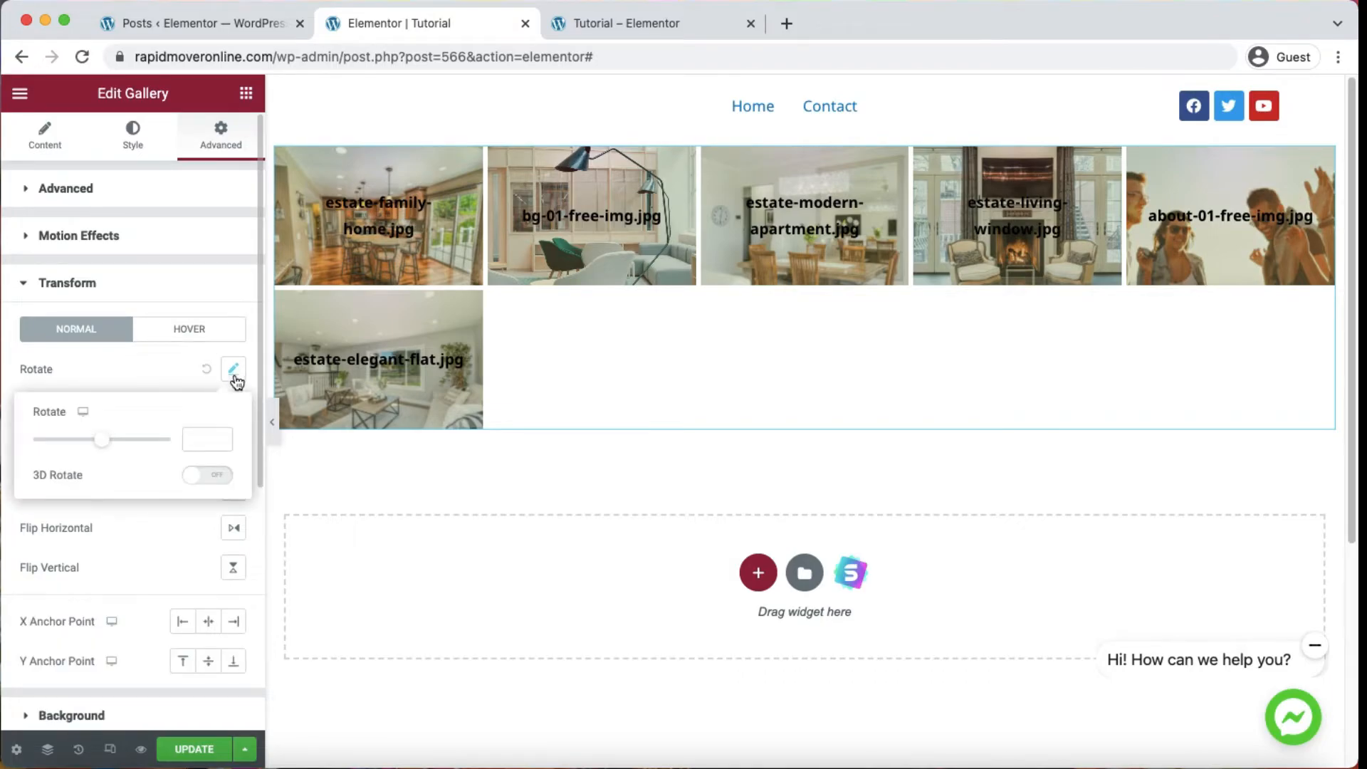
left_click_drag(100, 444, 136, 443)
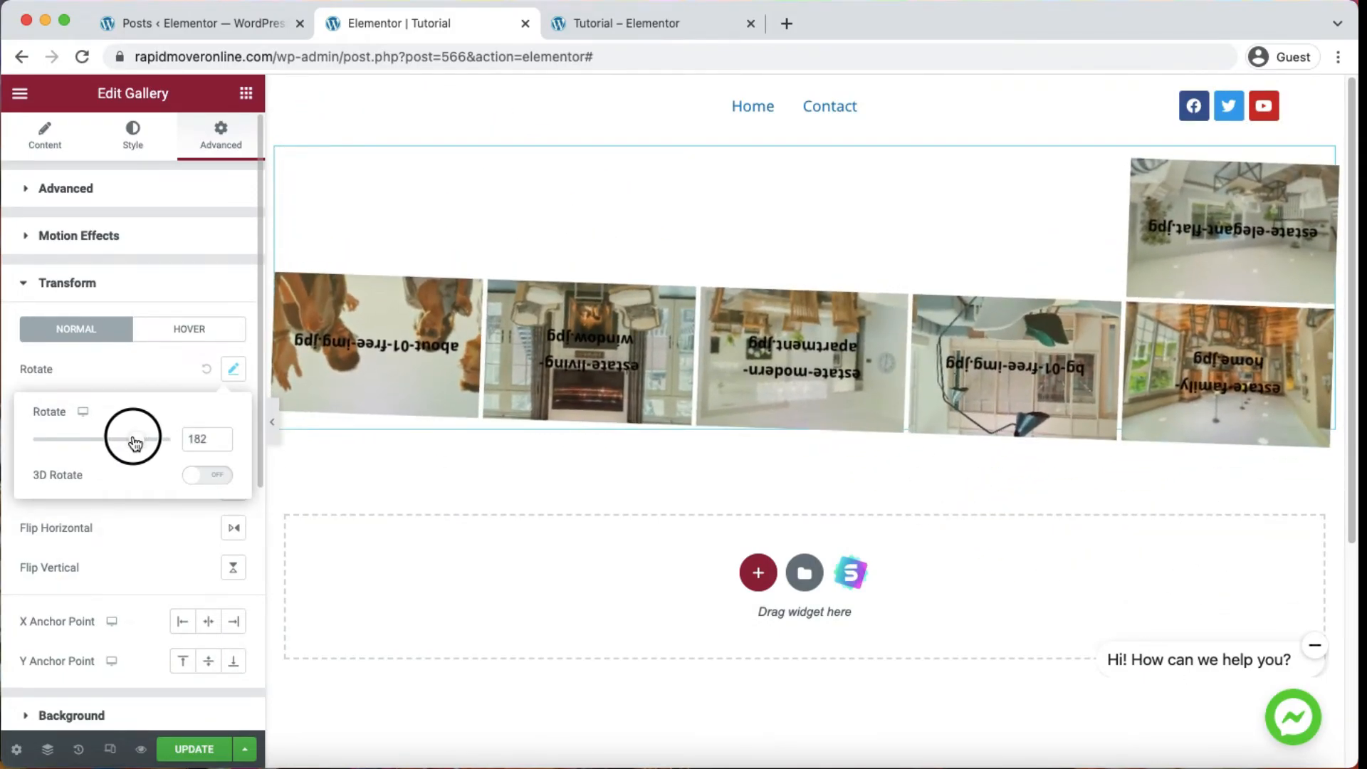
left_click(207, 371)
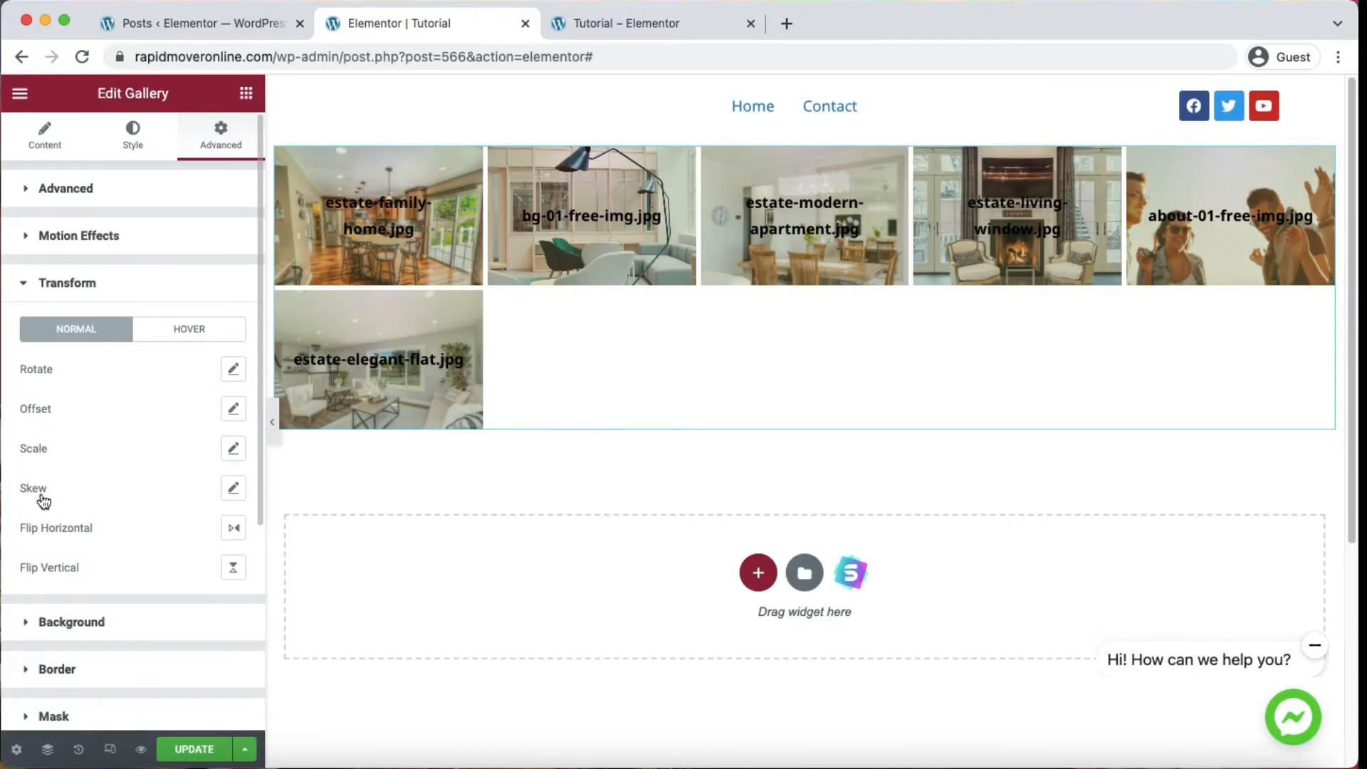
- Try enlarging the gallery with the proportional Scale transform and reset the scale
left_click(232, 448)
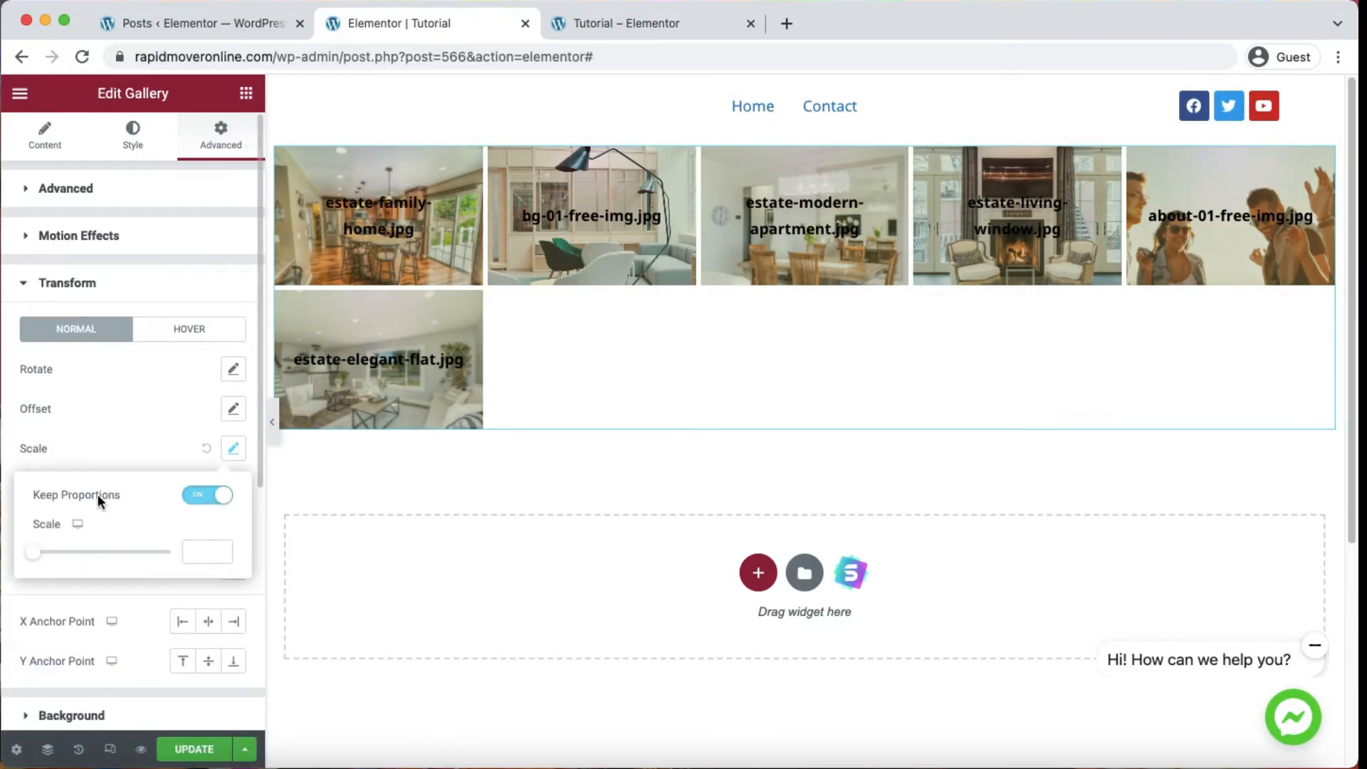
left_click_drag(37, 548, 166, 560)
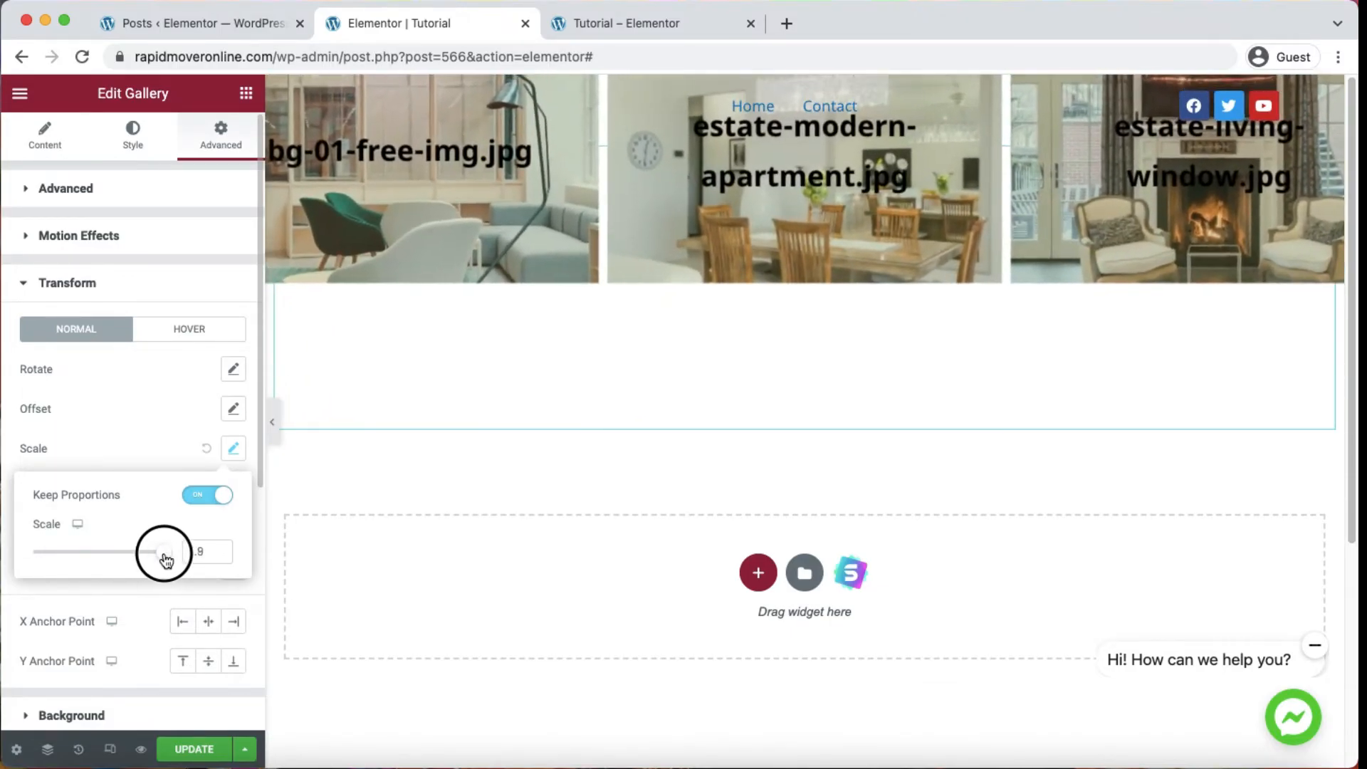
left_click(206, 448)
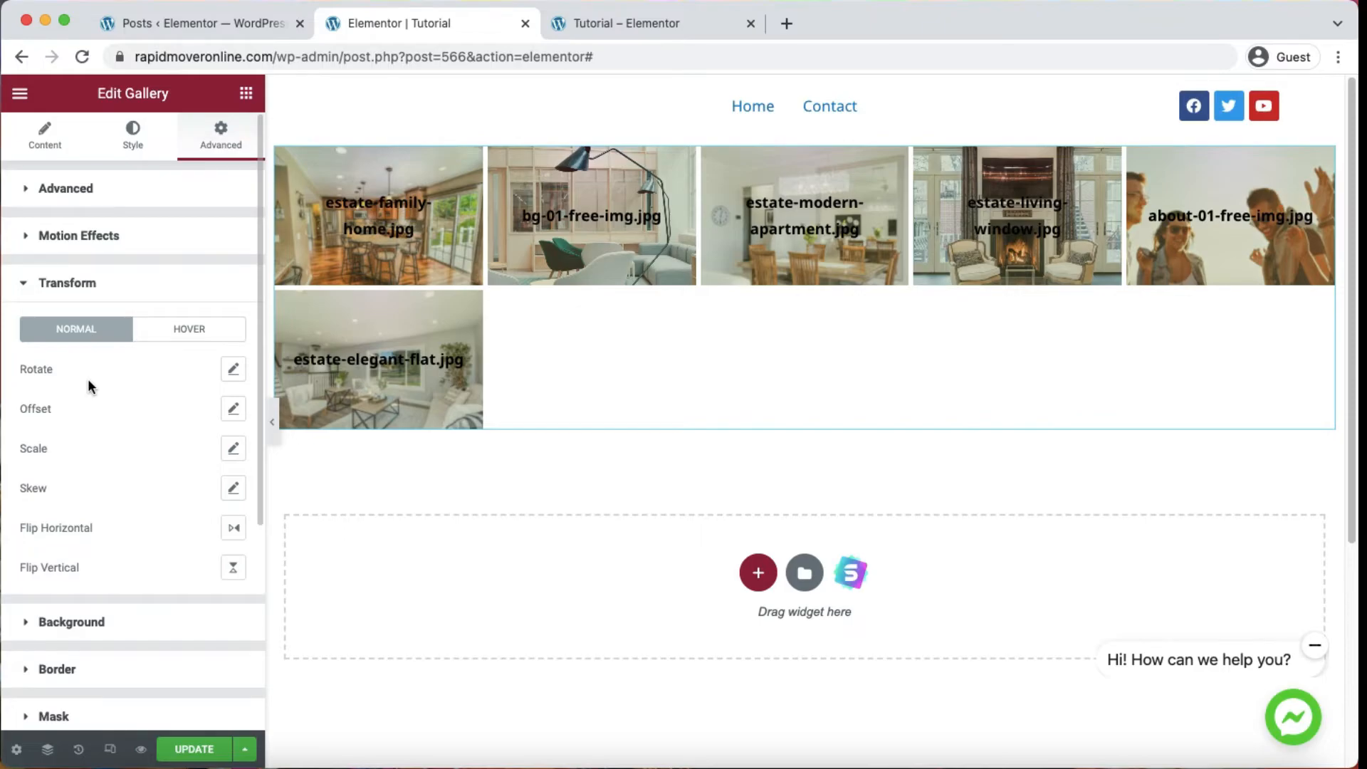
- View the hover state's transform options and collapse the Transform settings
left_click(197, 331)
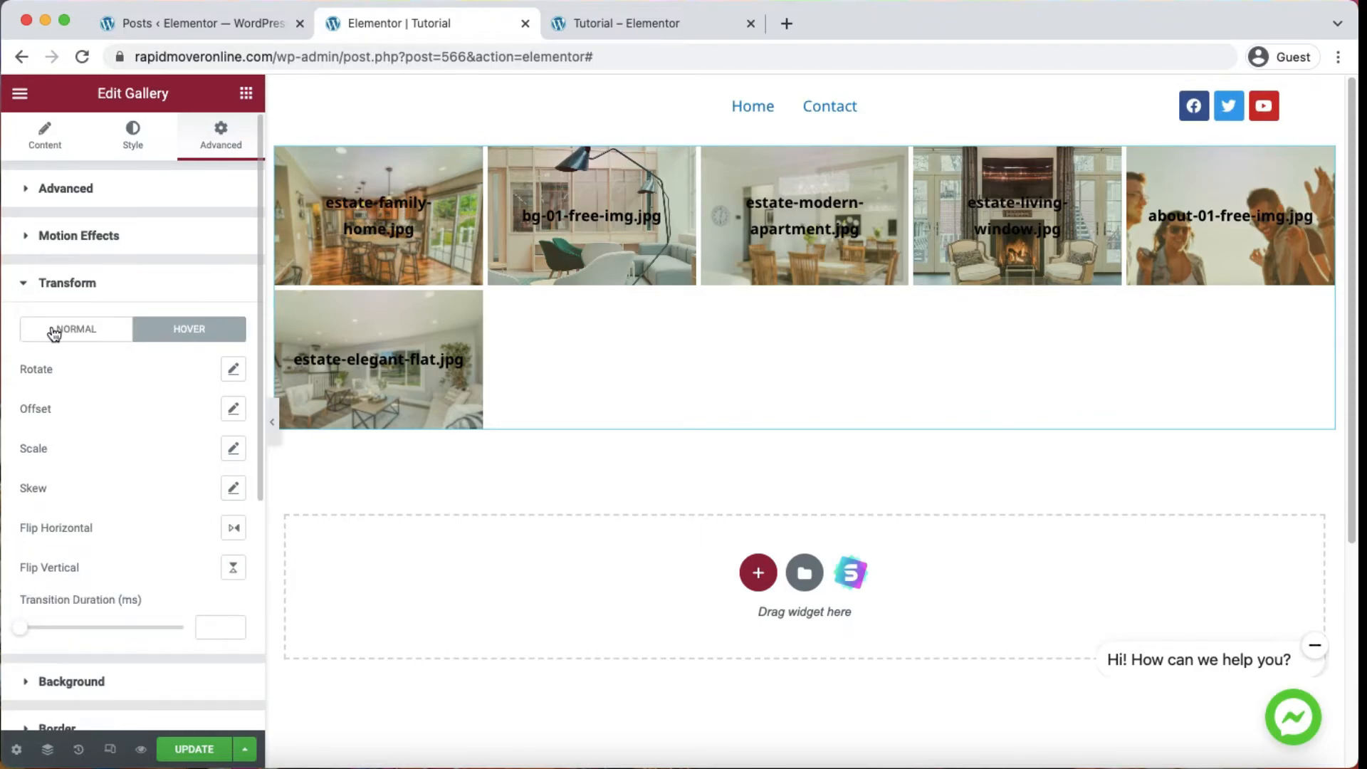
left_click(85, 332)
left_click(110, 282)
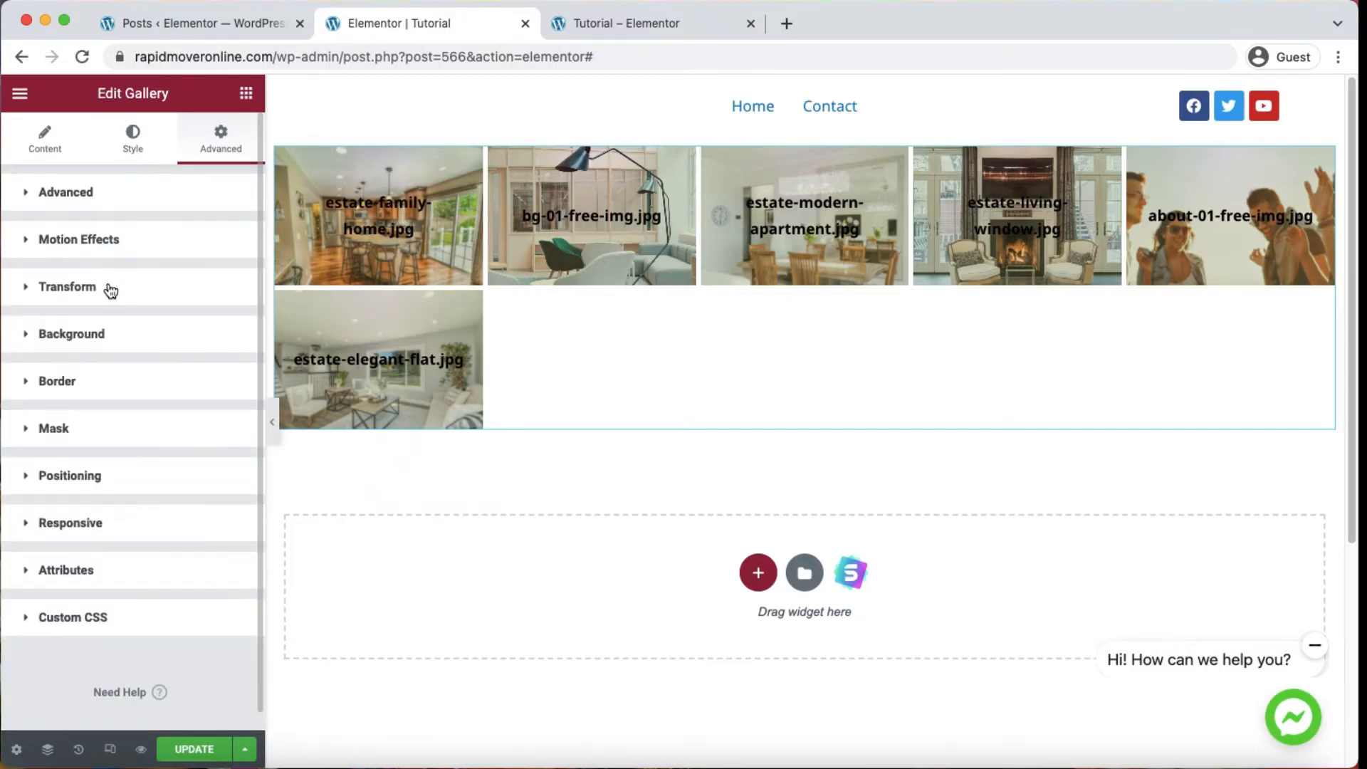
- Try a classic background in colour #622A2A on the gallery, reset it, and view the hover background options
left_click(107, 337)
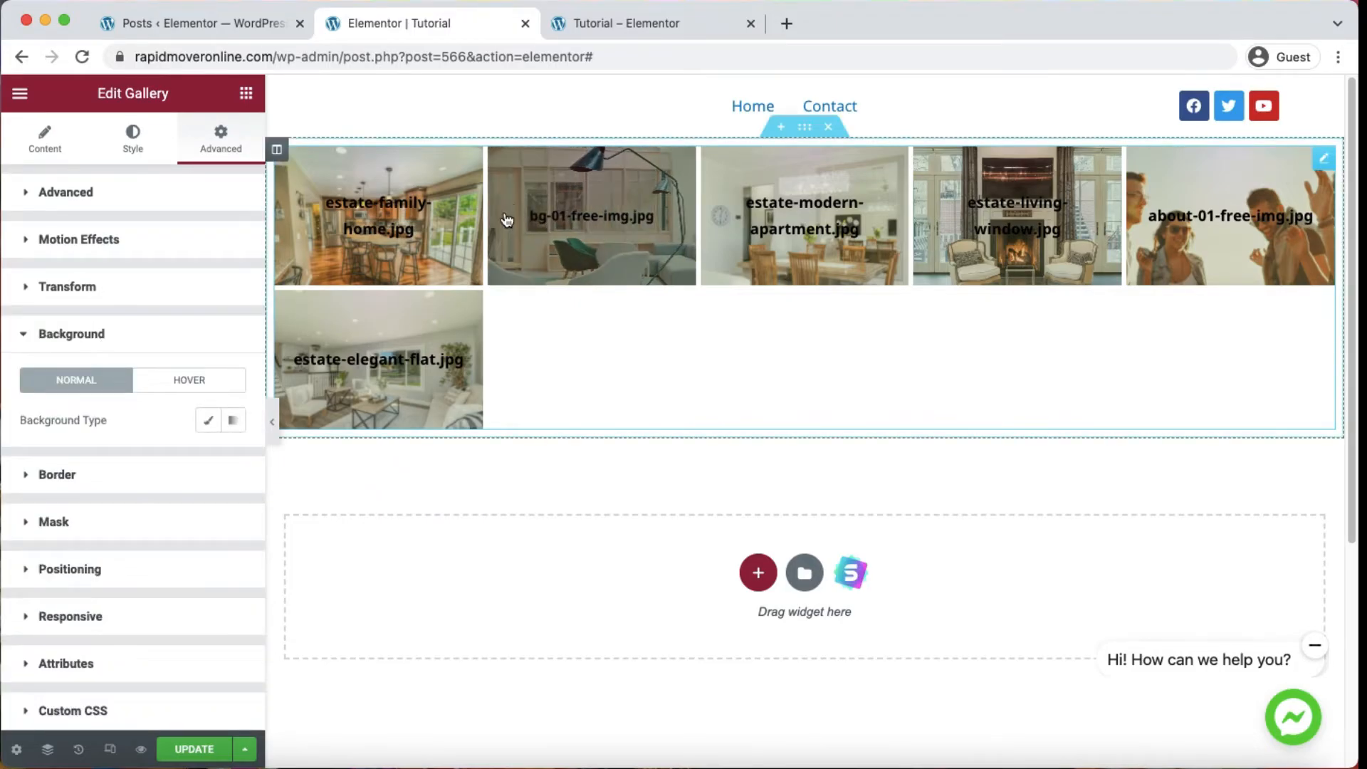
left_click(206, 421)
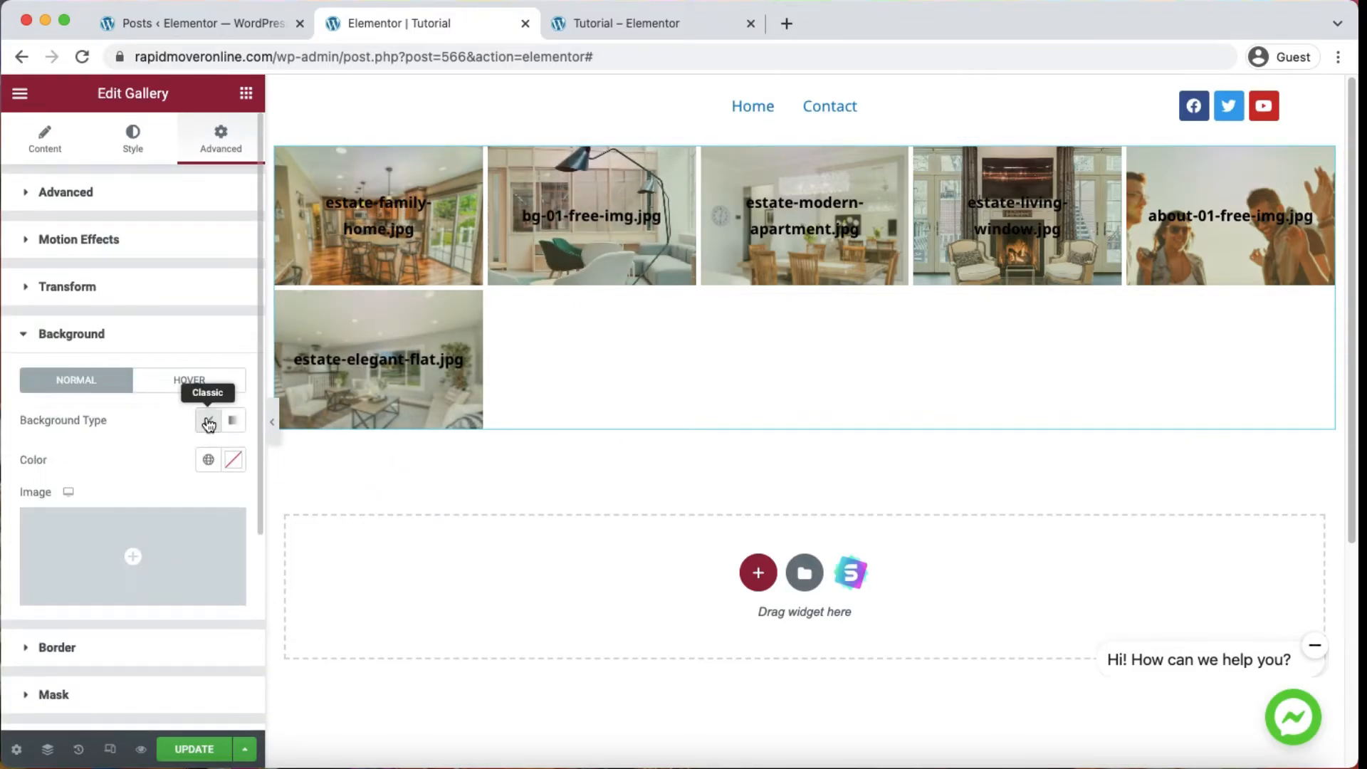
left_click(234, 461)
mouse_move(238, 278)
left_mouse_down()
mouse_move(151, 236)
mouse_move(149, 205)
mouse_move(260, 291)
left_mouse_up()
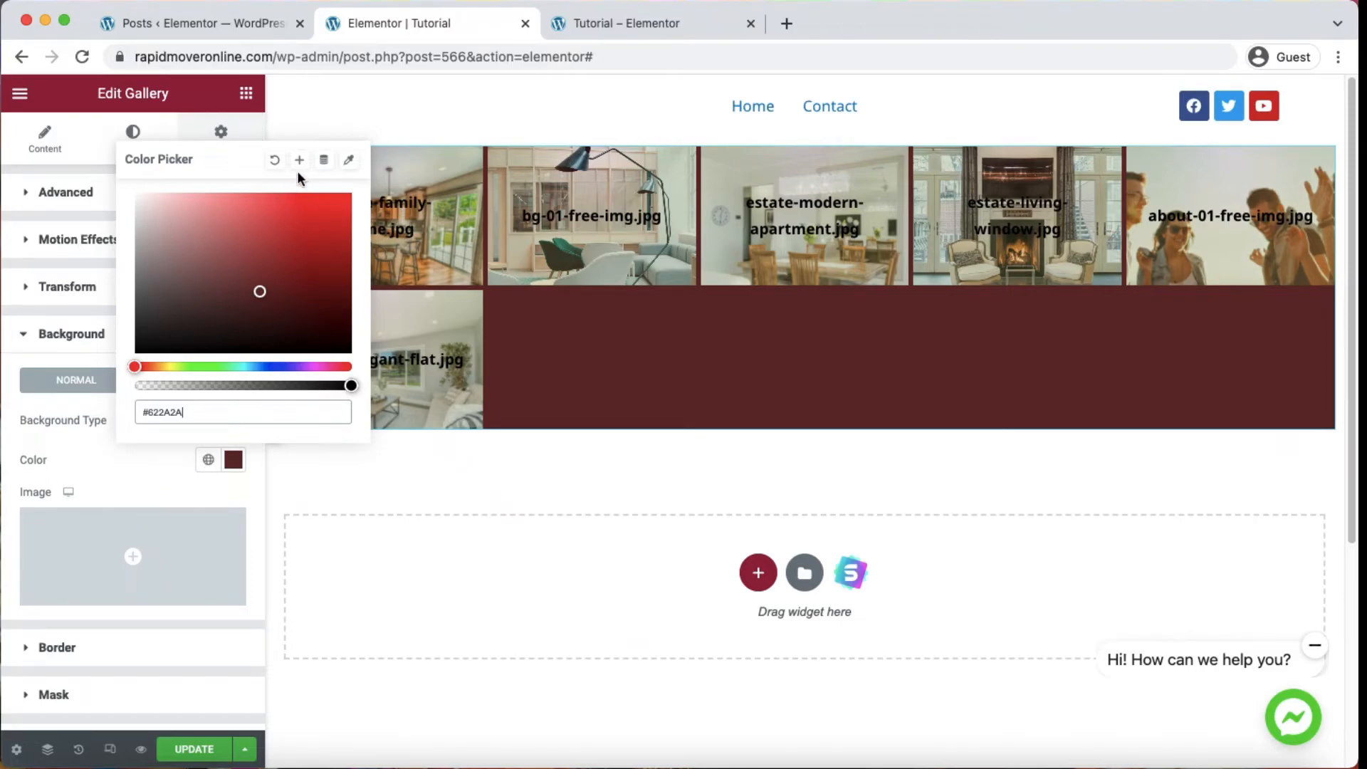
left_click(275, 160)
left_click(128, 475)
left_click(214, 383)
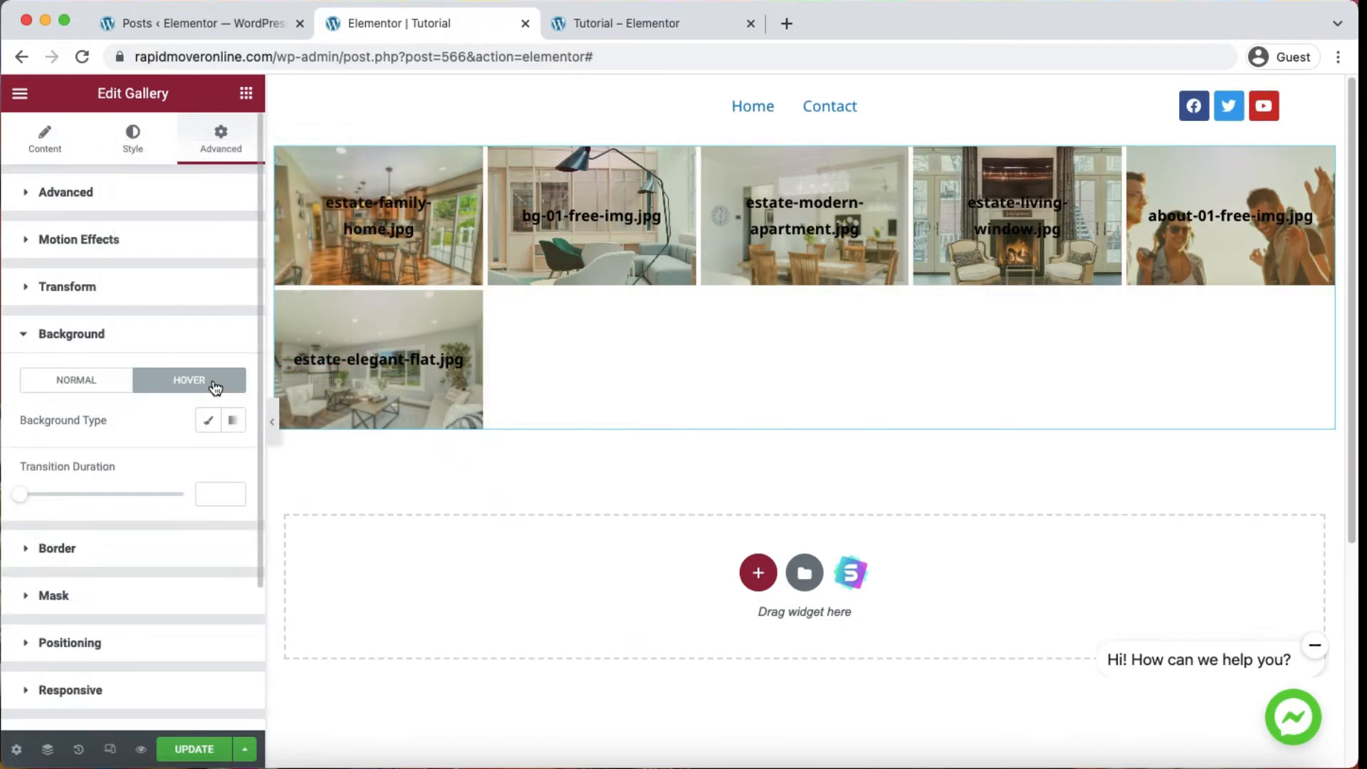
- Give the gallery a Solid border in black, #000000
left_click(128, 548)
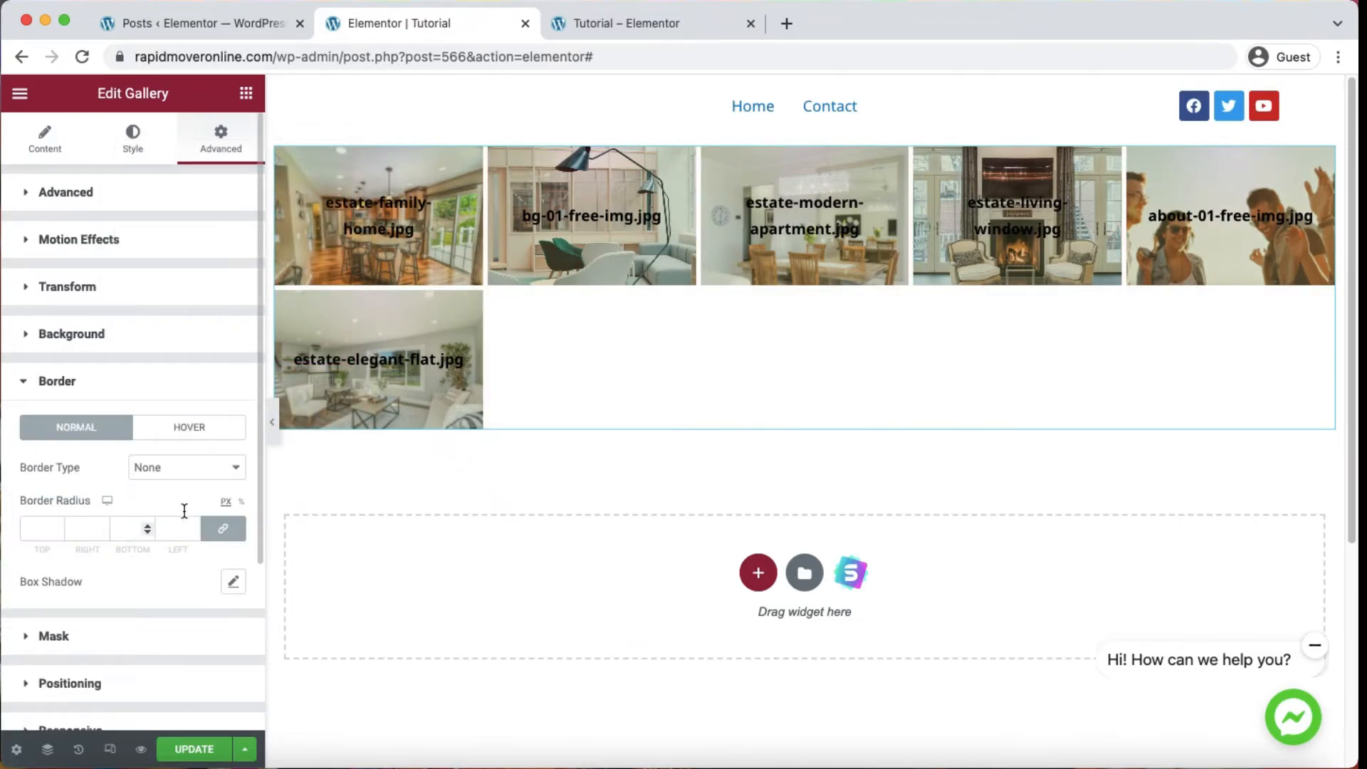
left_click(191, 471)
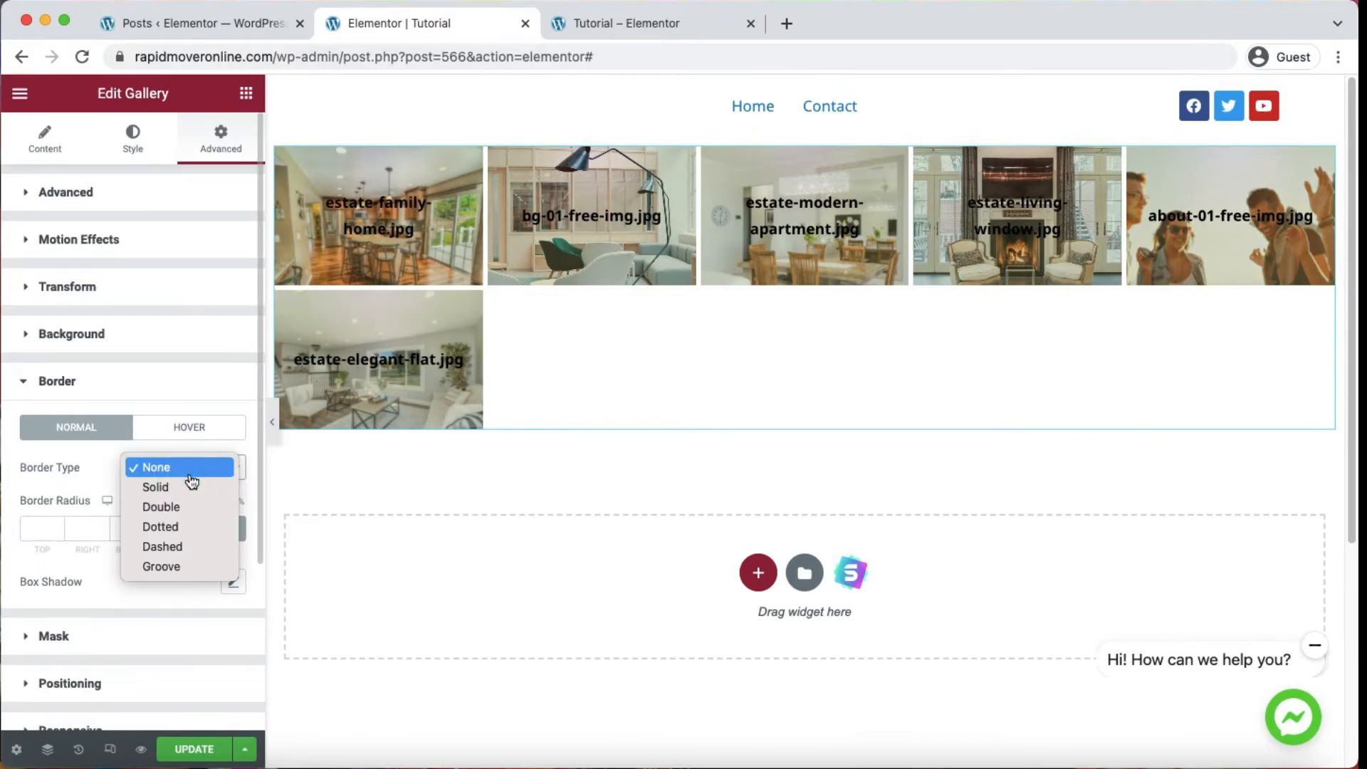
left_click(187, 483)
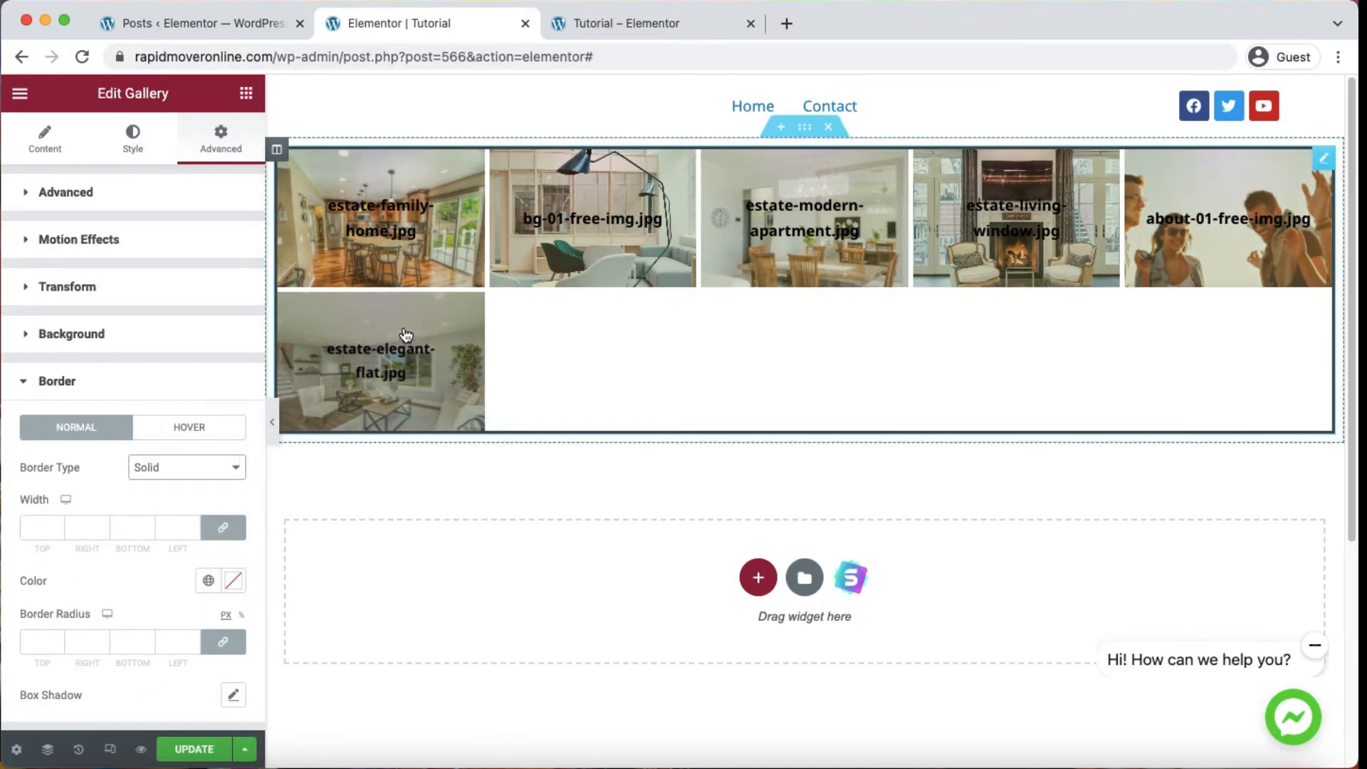
left_click(233, 581)
left_click_drag(278, 411, 363, 481)
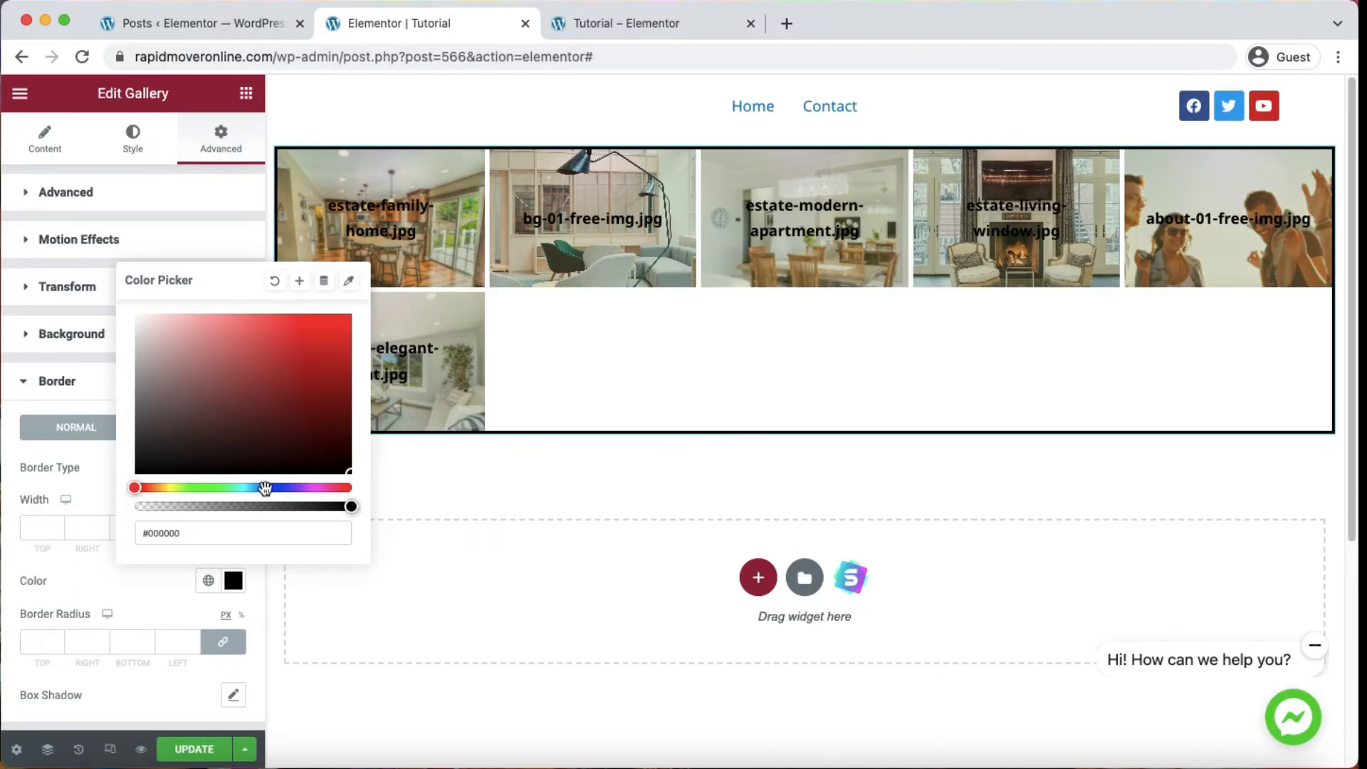
- Reset the gallery's border colour, then add a default box shadow and check it on the full-width page
left_click(272, 285)
left_click(85, 489)
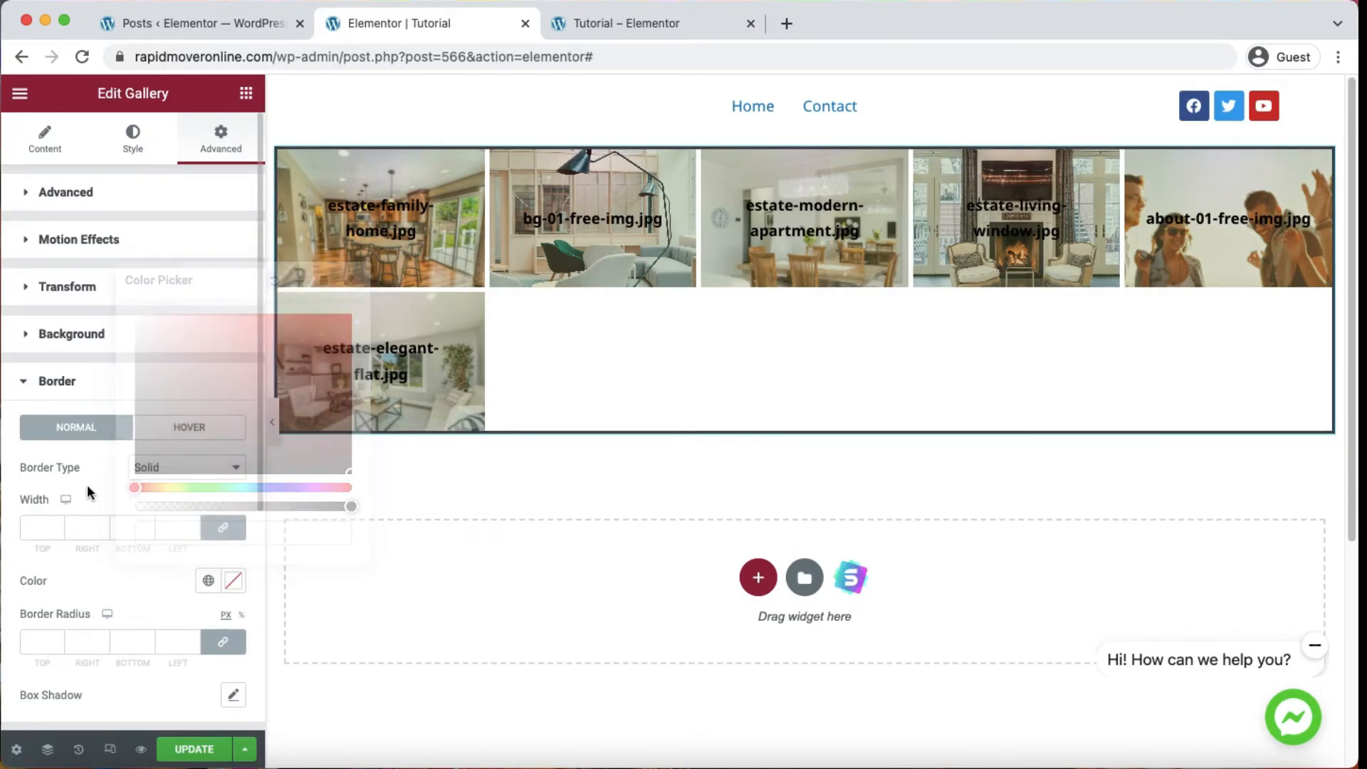
scroll(129, 525, "down", 2)
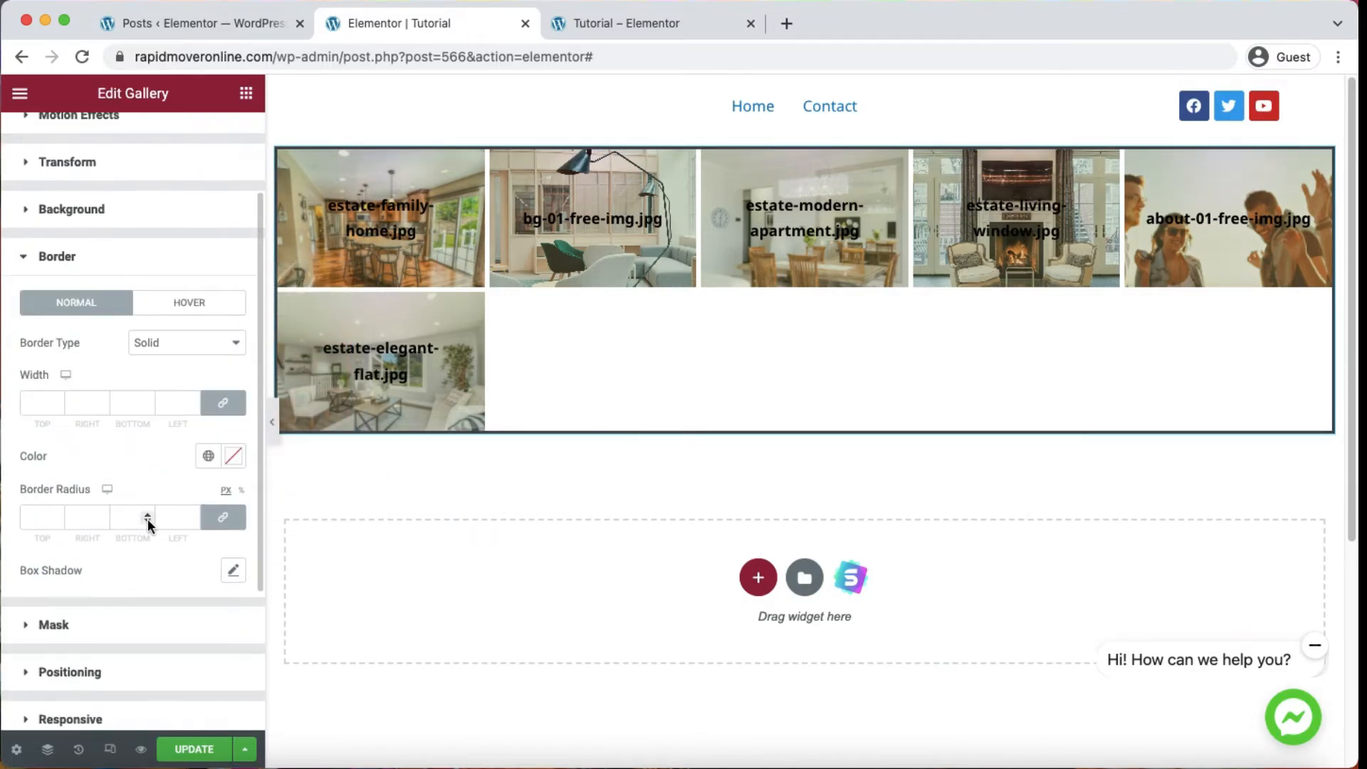
left_click(233, 570)
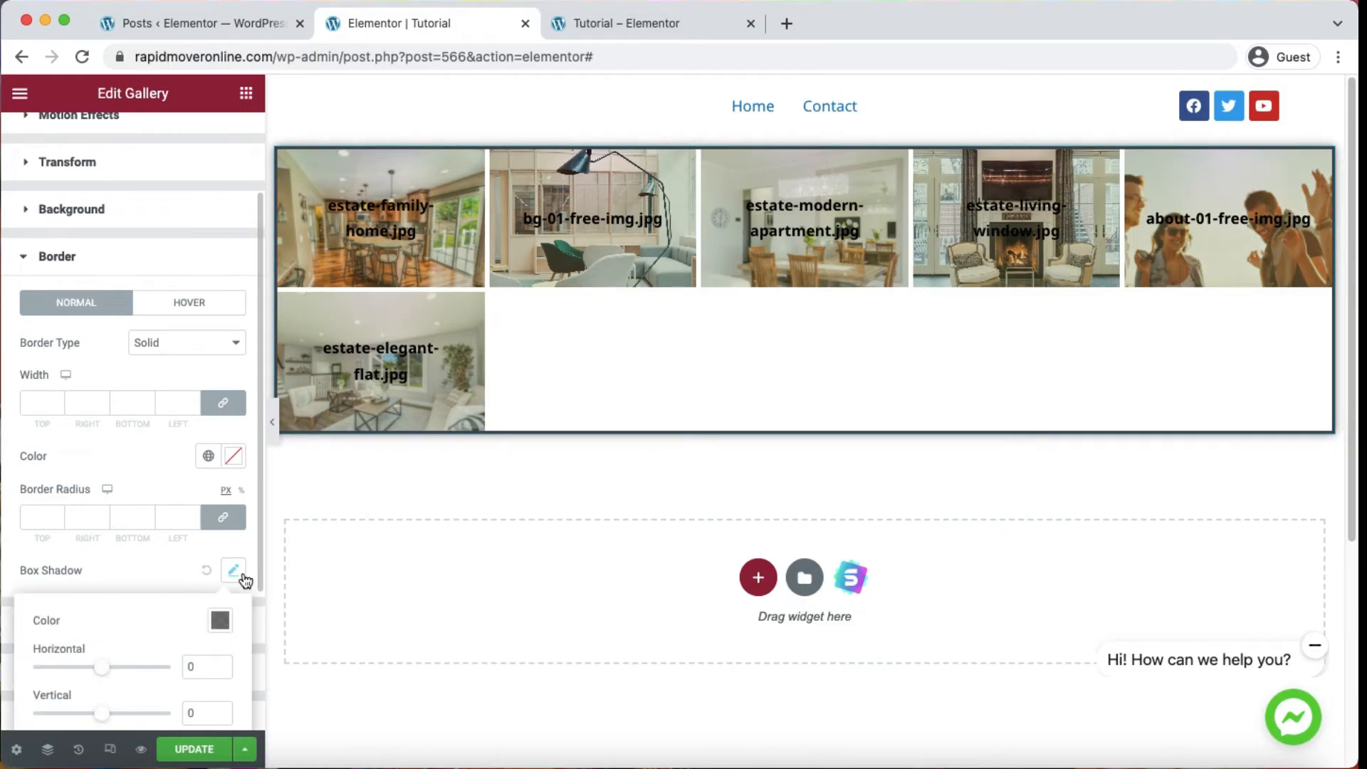
left_click(273, 438)
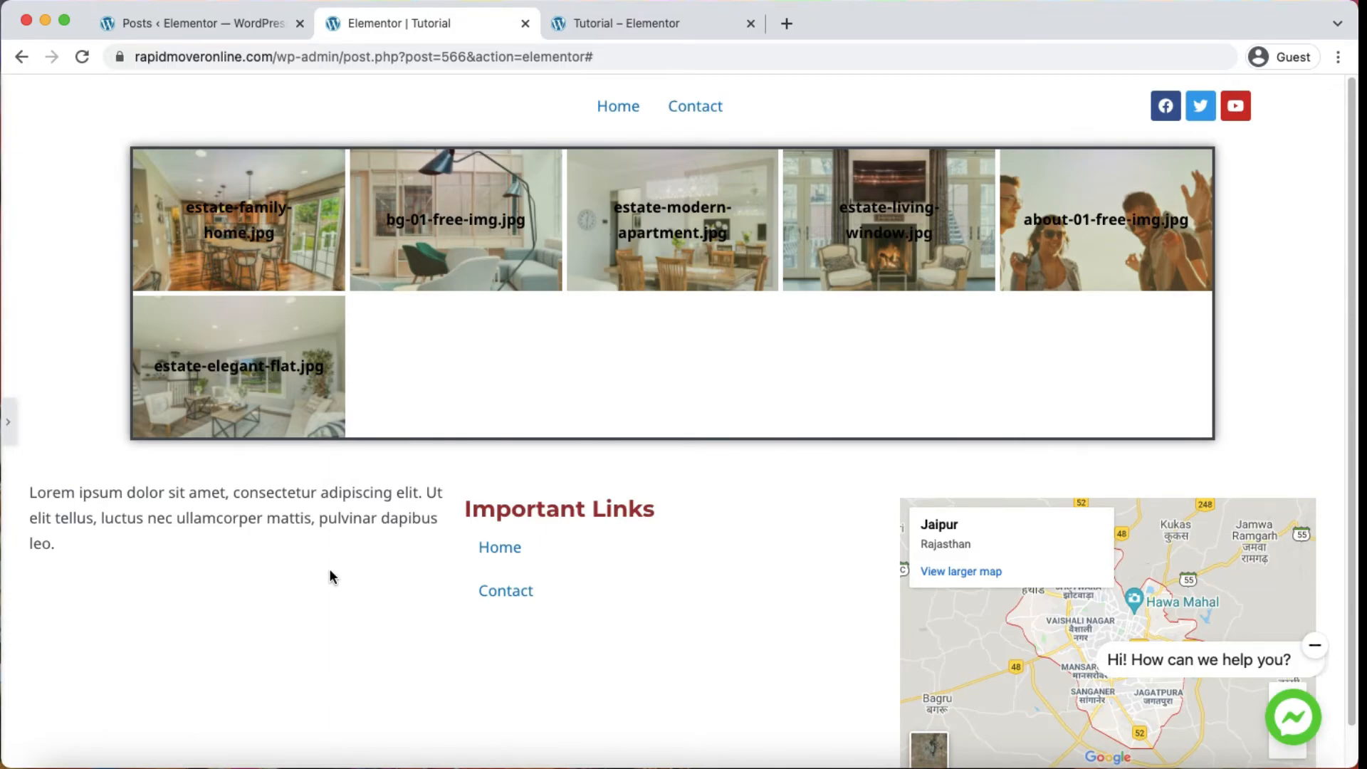
left_click(10, 422)
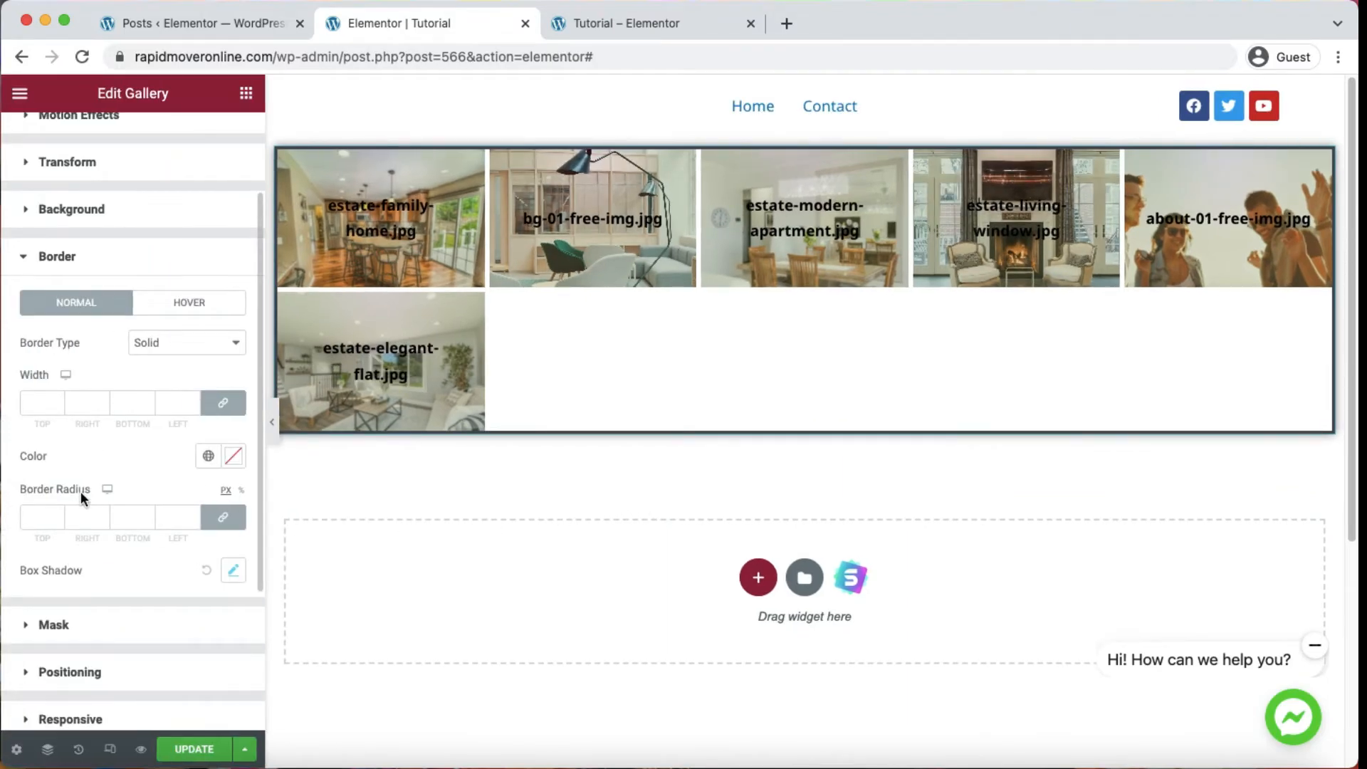
- Turn on the gallery's mask with the Circle shape
scroll(80, 492, "down", 3)
left_click(88, 524)
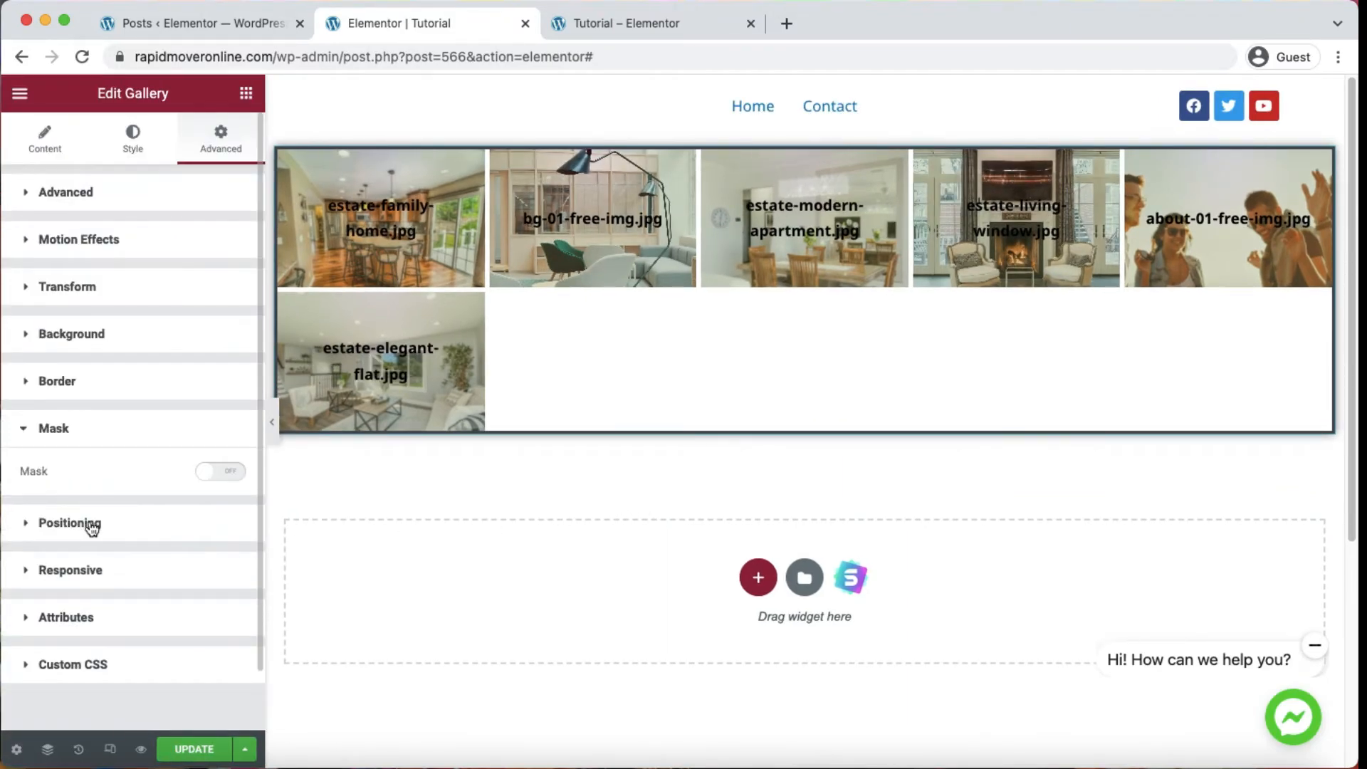
left_click(239, 473)
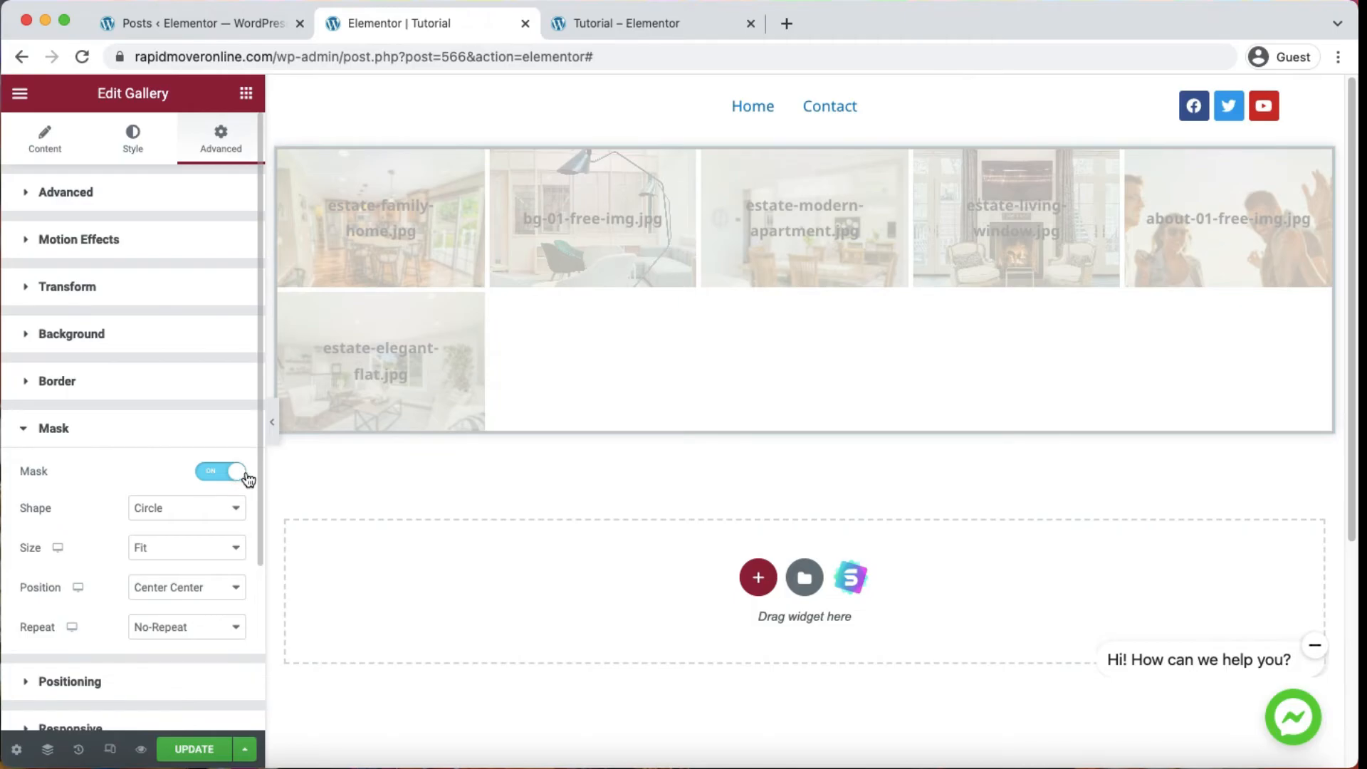
scroll(161, 467, "down", 1)
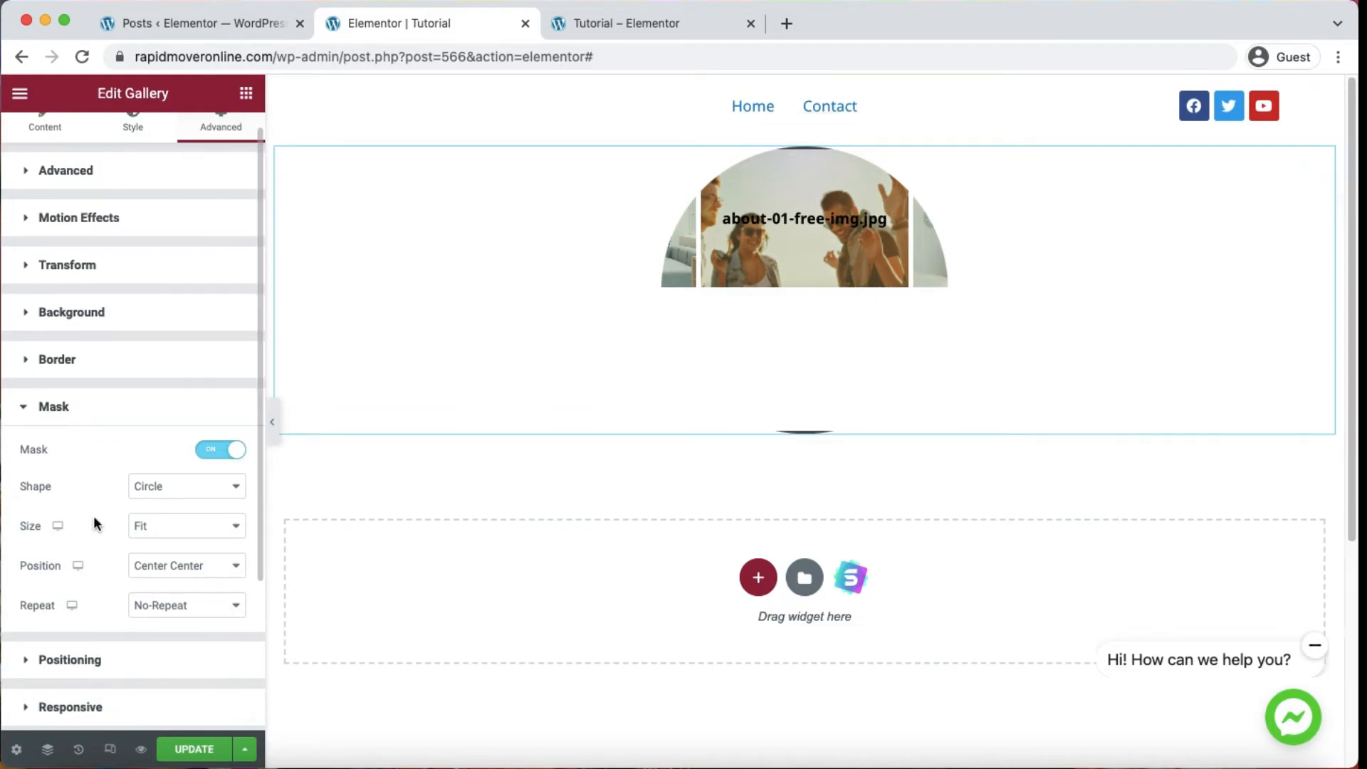
- Try the Flower, Sketch, Triangle, Blob and Hexagon mask shapes on the gallery
left_click(190, 492)
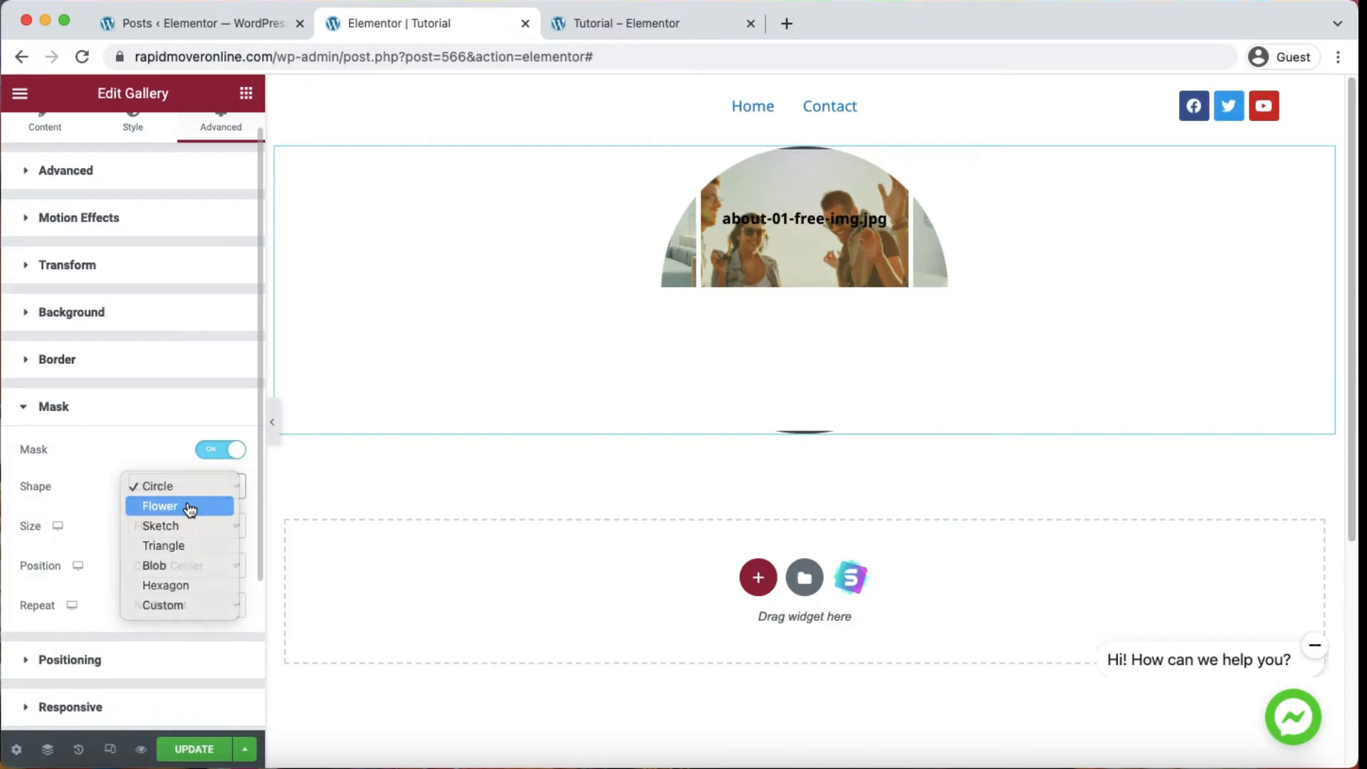
left_click(188, 507)
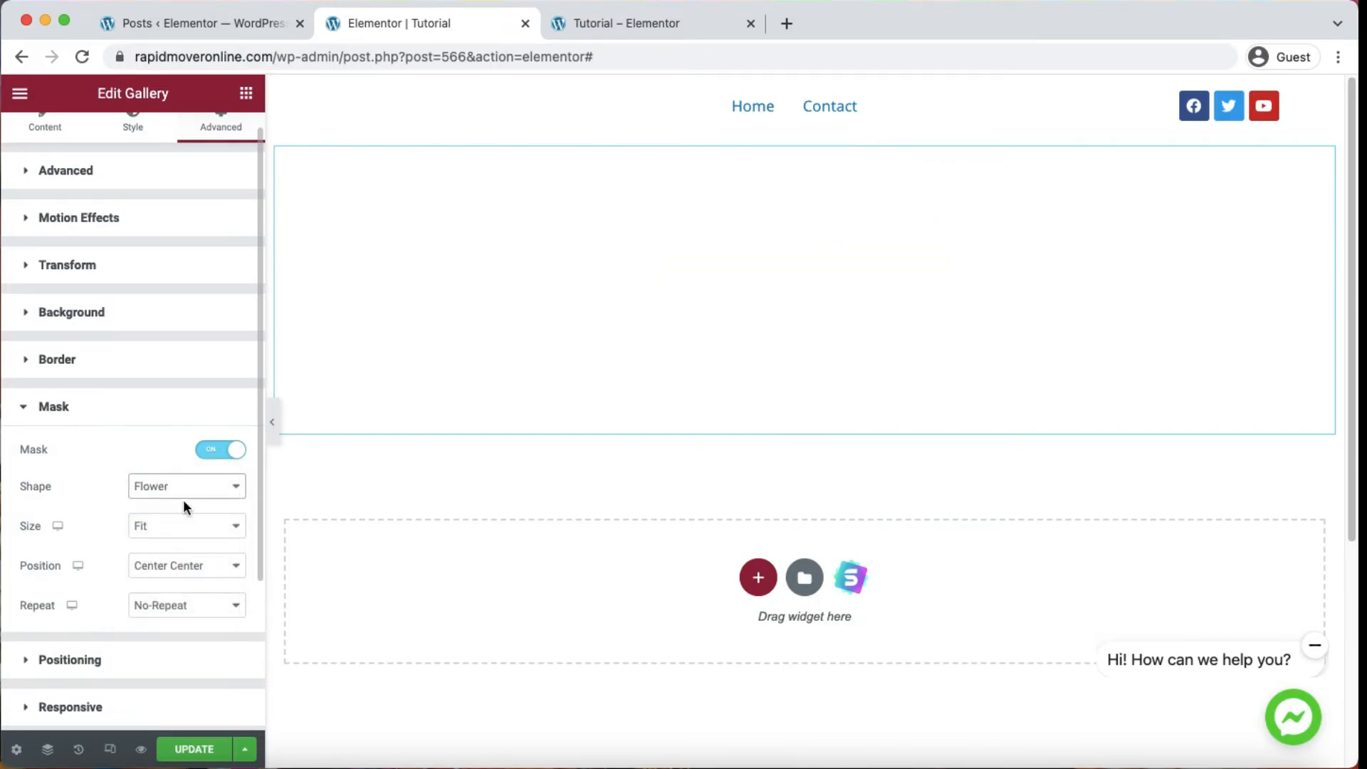
left_click(184, 498)
left_click(183, 511)
left_click(188, 487)
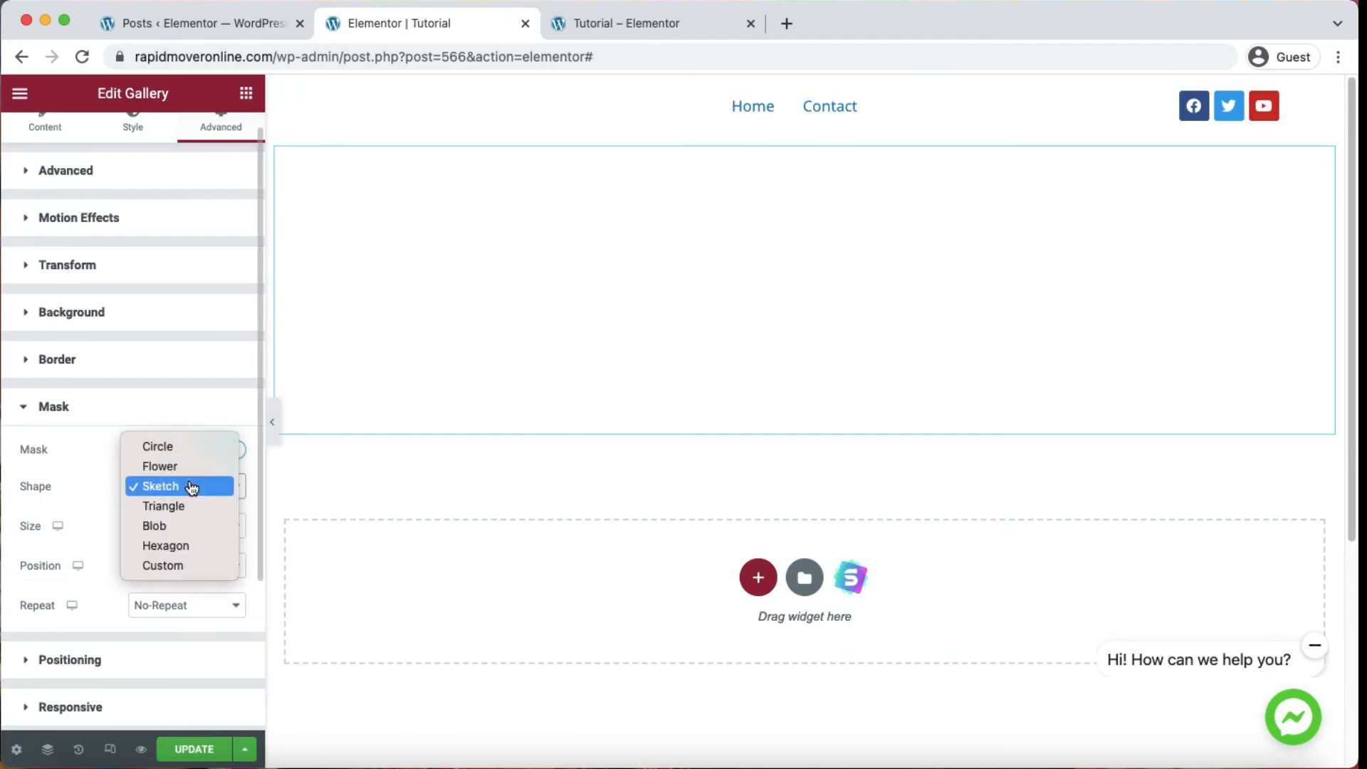
left_click(189, 506)
left_click(193, 491)
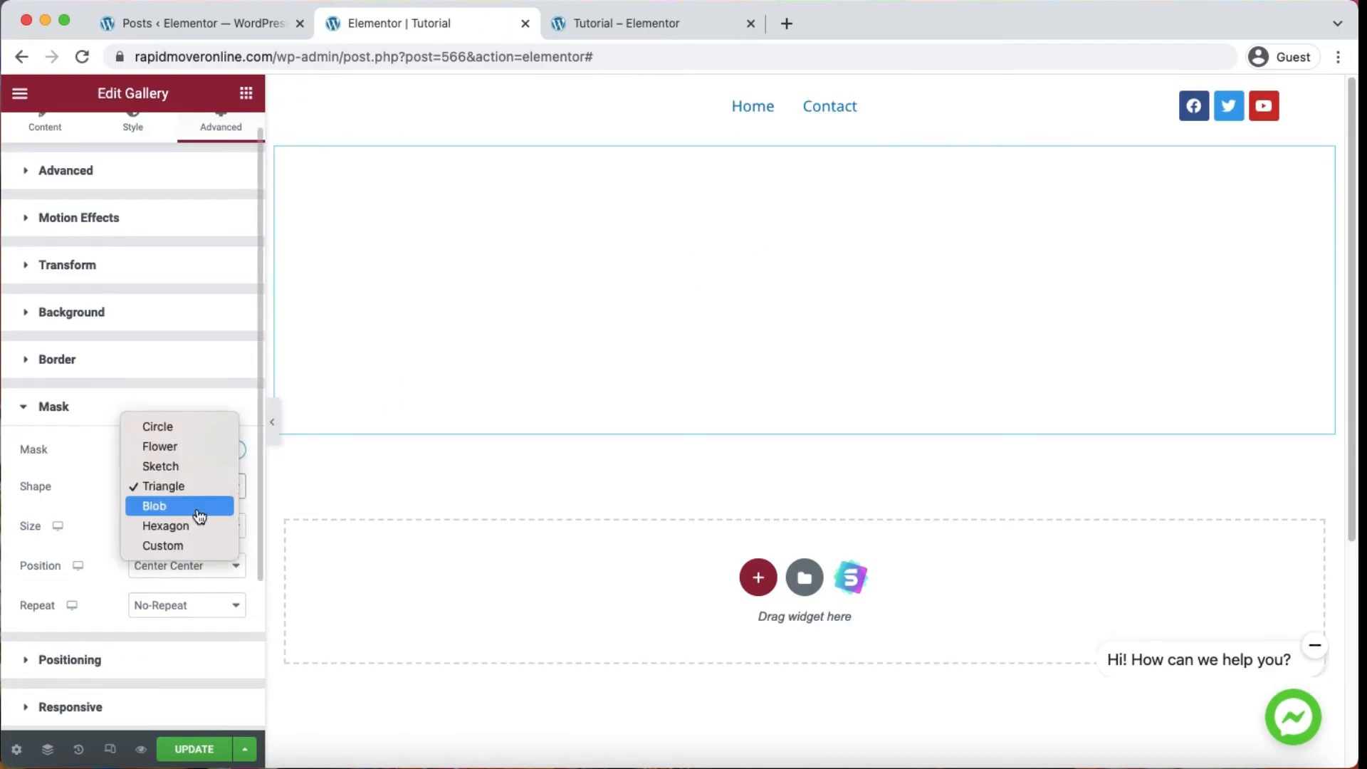
left_click(197, 513)
left_click(203, 495)
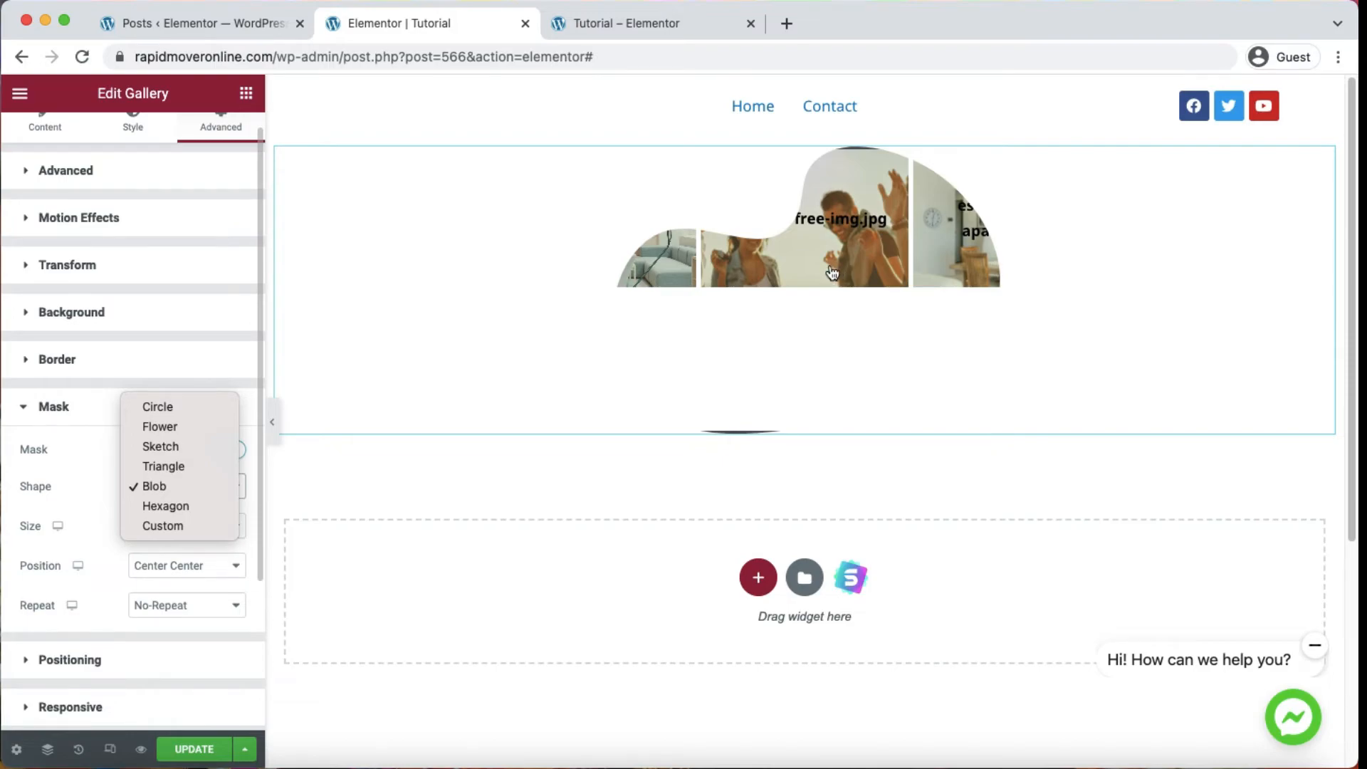
left_click(165, 506)
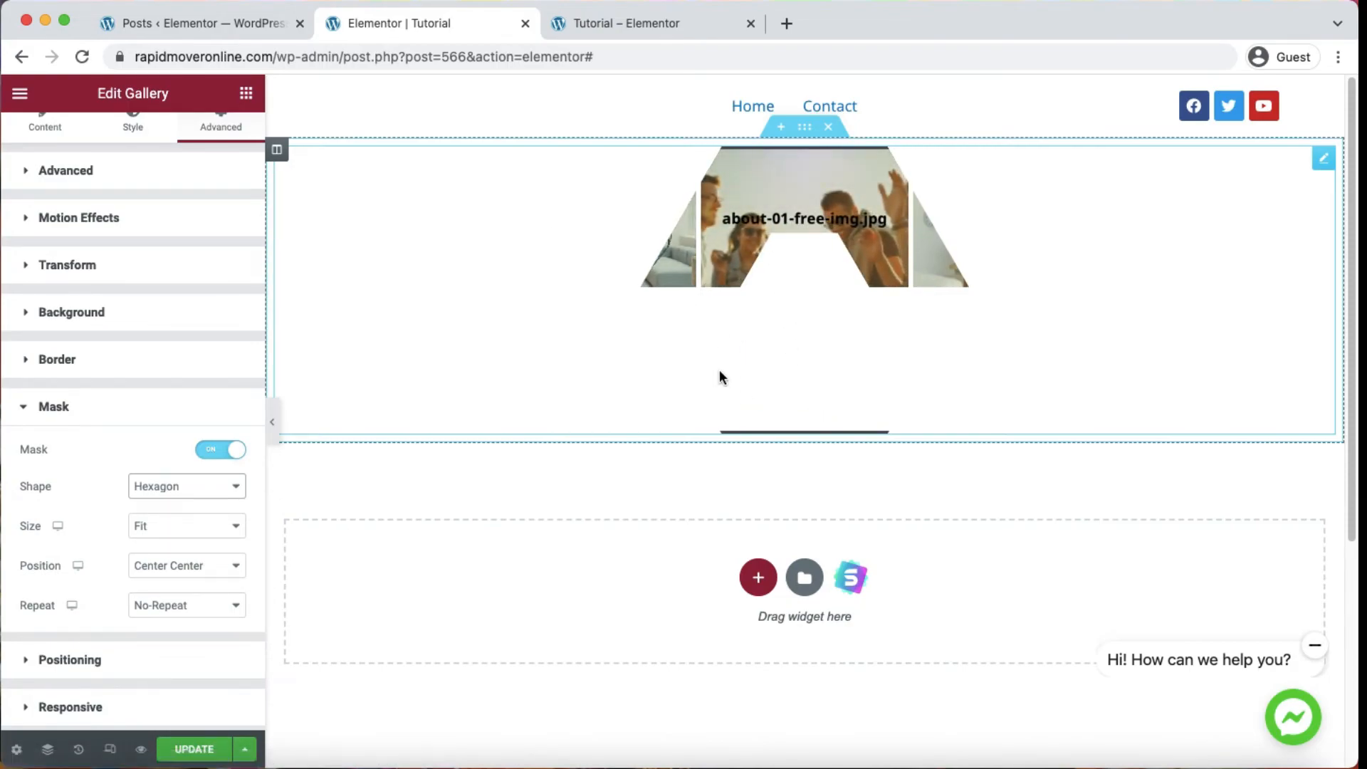
- Try the hexagon mask at the Top Left position with the Fill size
left_click(180, 565)
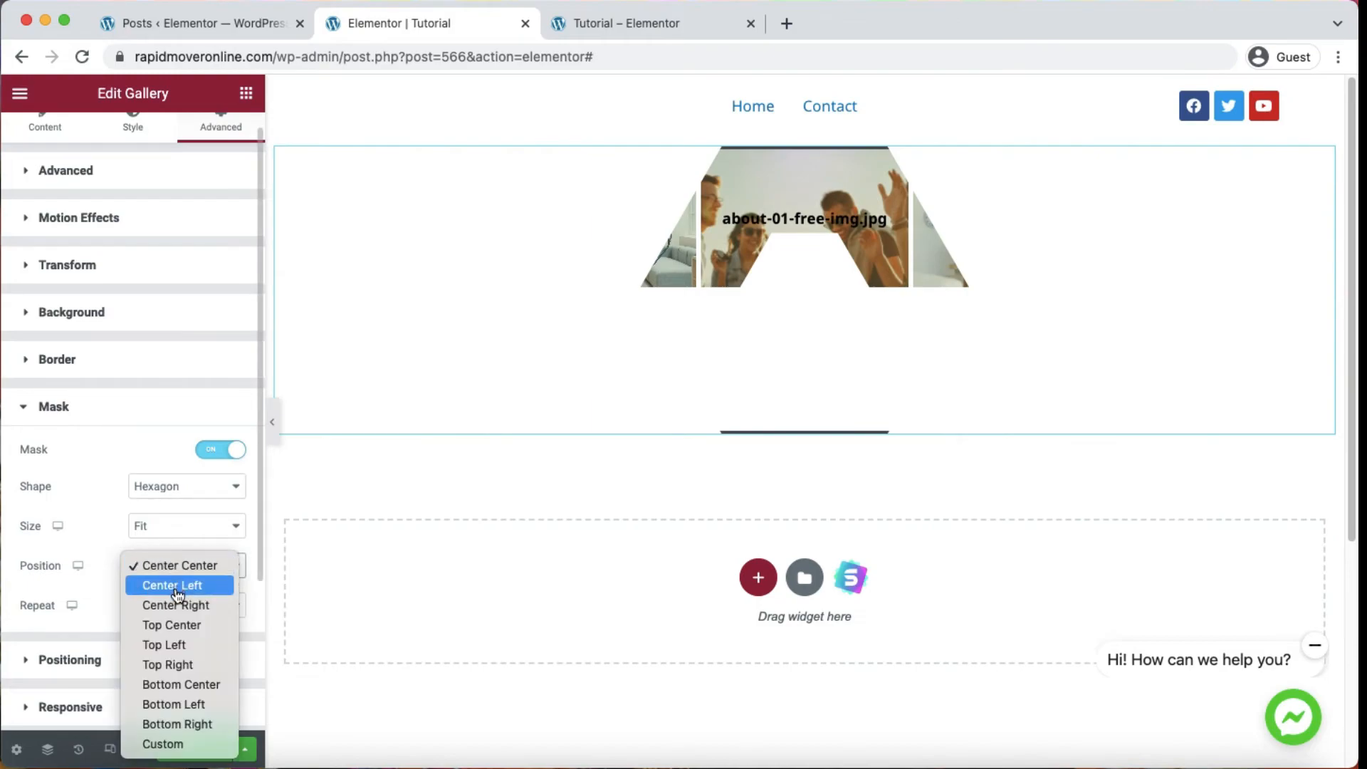
left_click(178, 645)
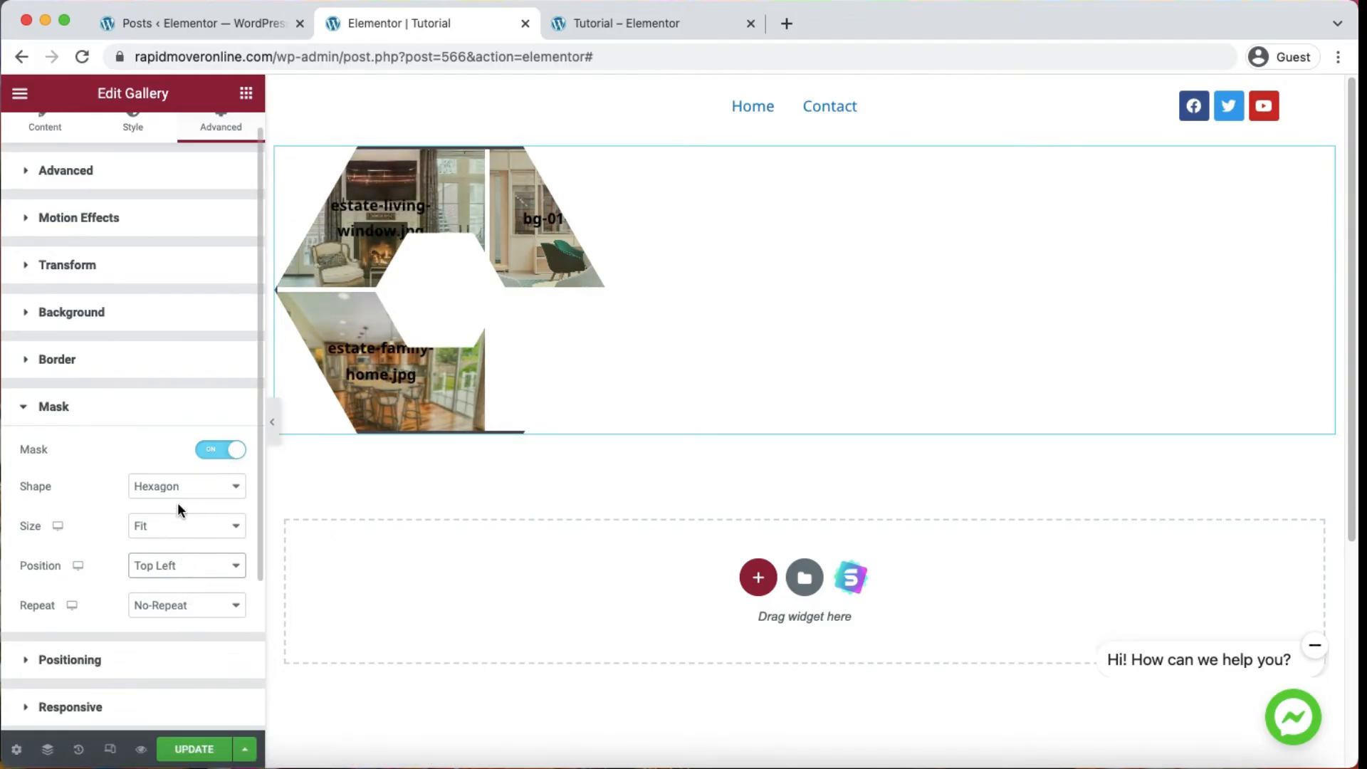
left_click(178, 526)
left_click(176, 548)
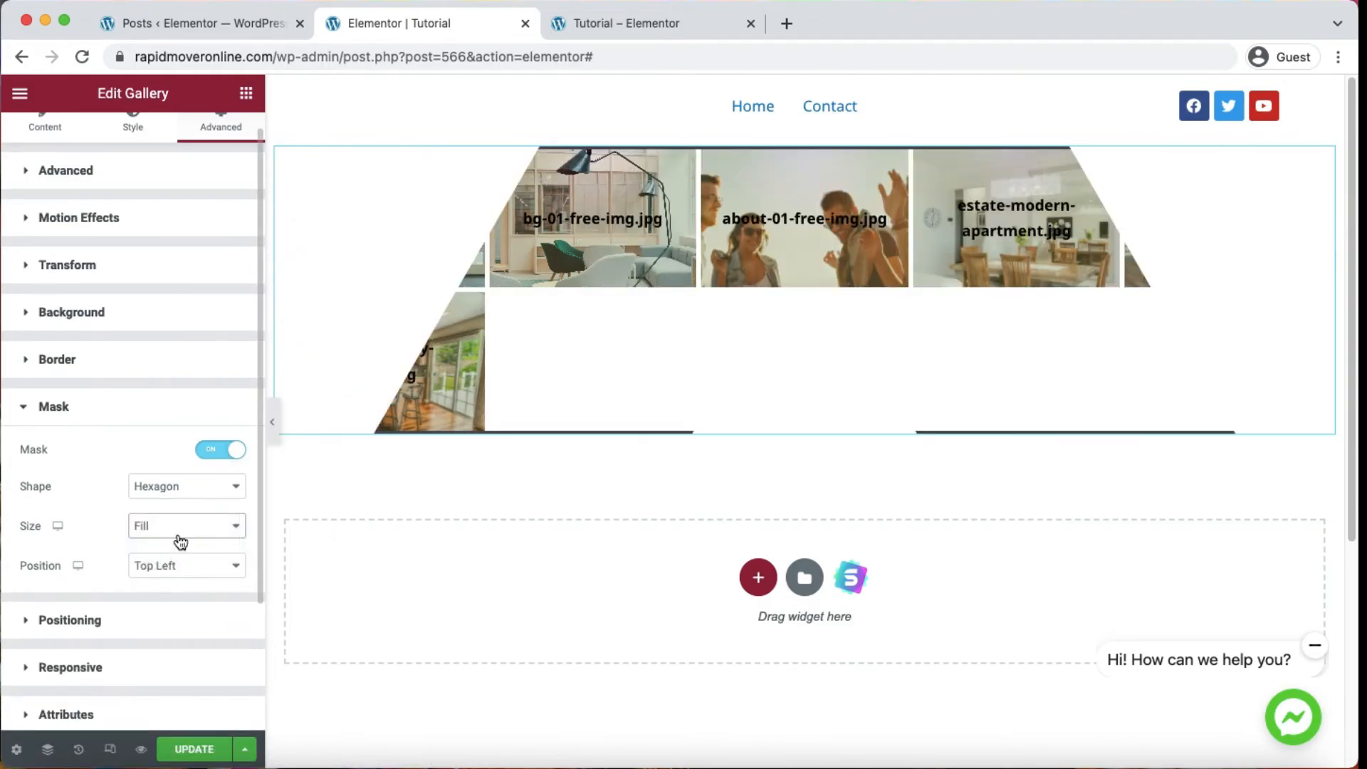
- Try a Custom mask size with a scale of 63% and turn the mask off
left_click(177, 542)
left_click(183, 552)
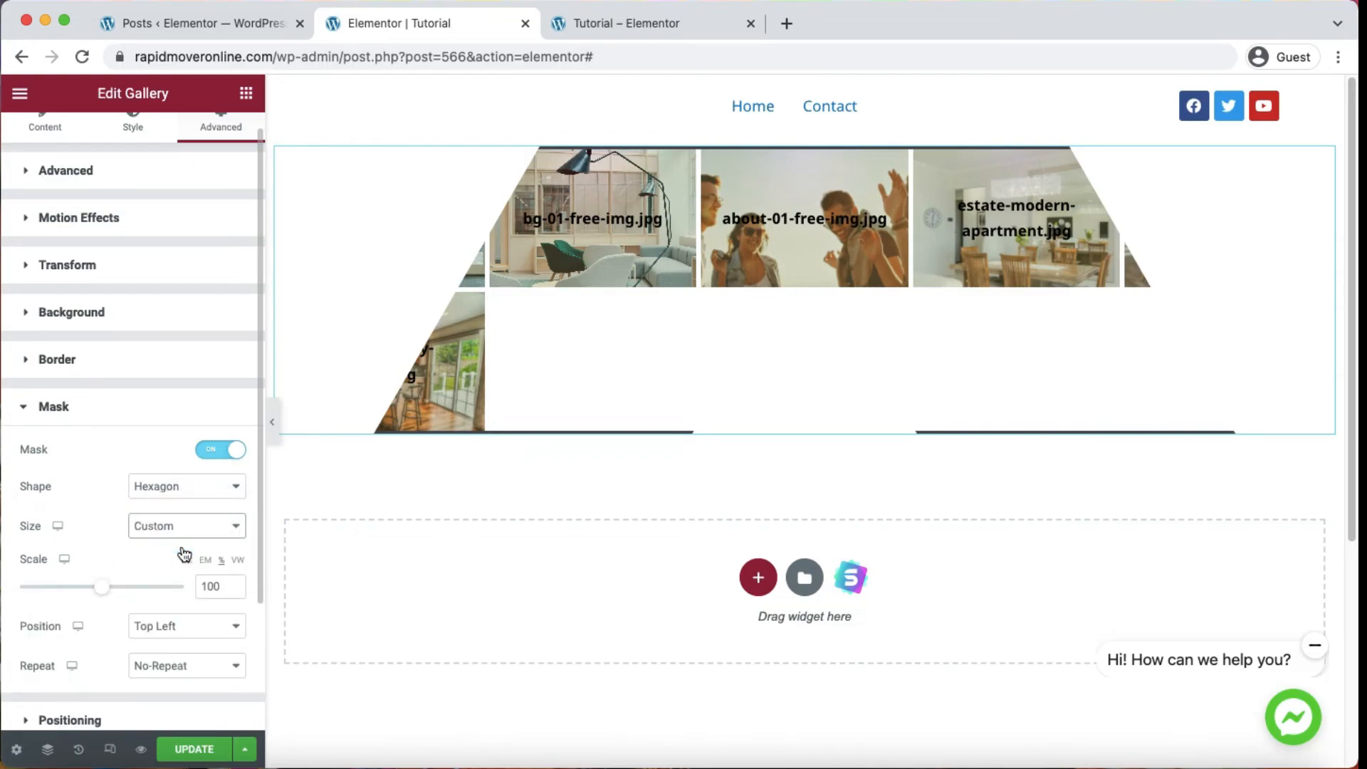
left_click_drag(110, 595, 71, 595)
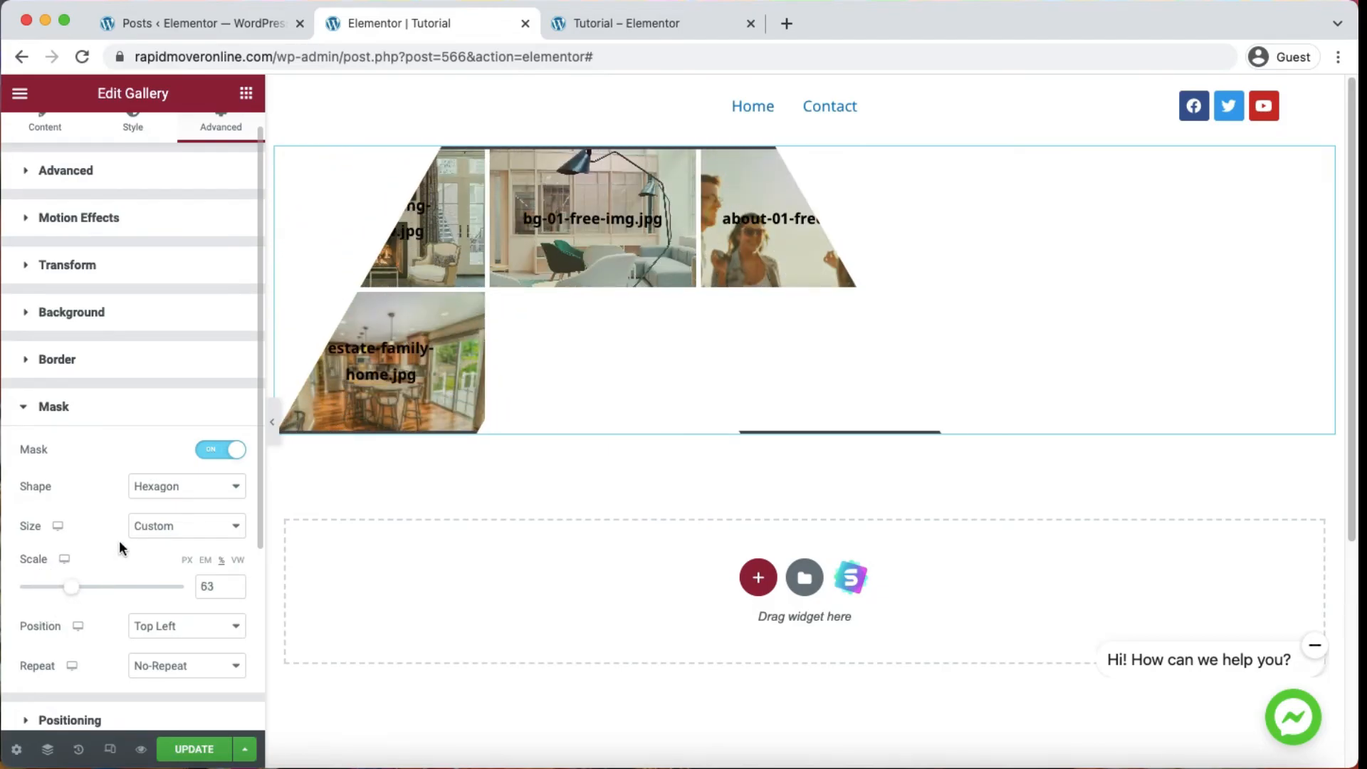
left_click(203, 463)
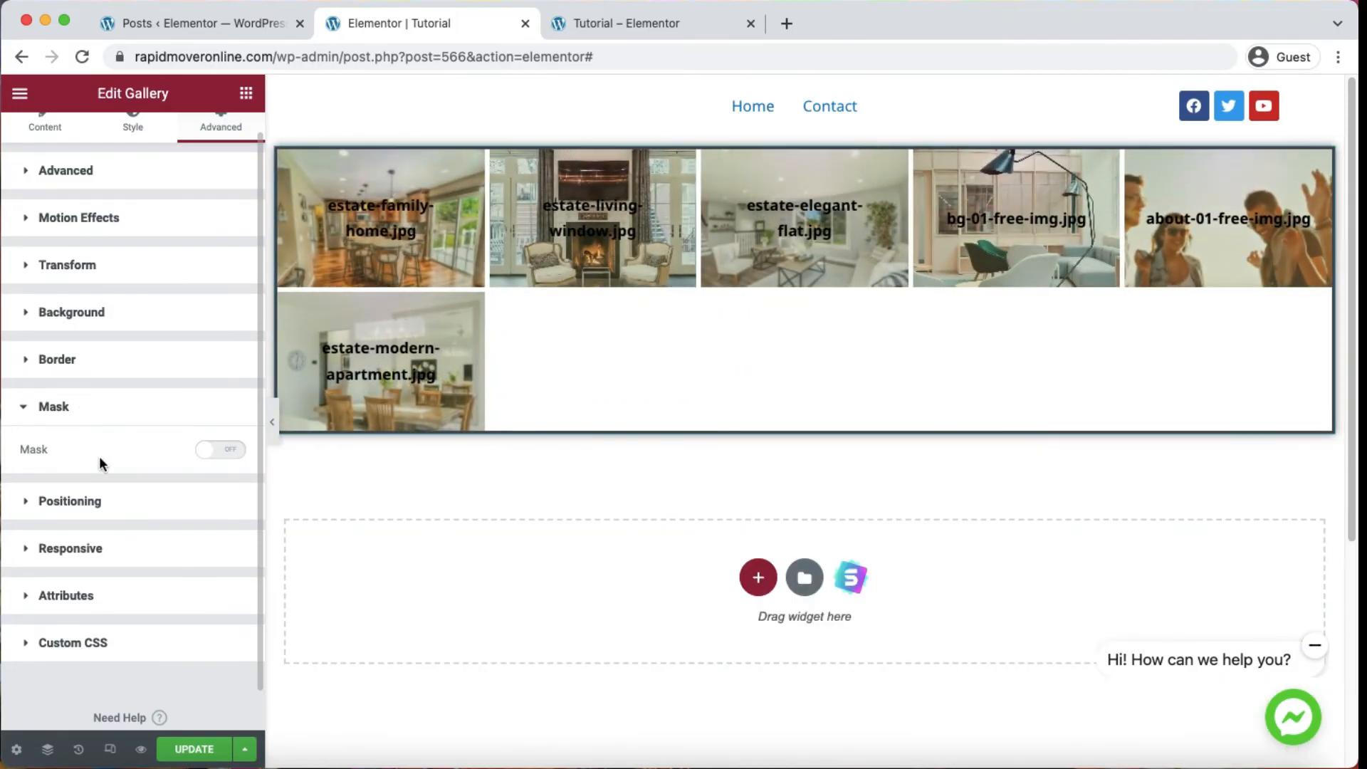
- Set the gallery's positioning width to Full Width (100%) and its vertical alignment to top, keeping the Default position
left_click(101, 502)
scroll(107, 498, "down", 3)
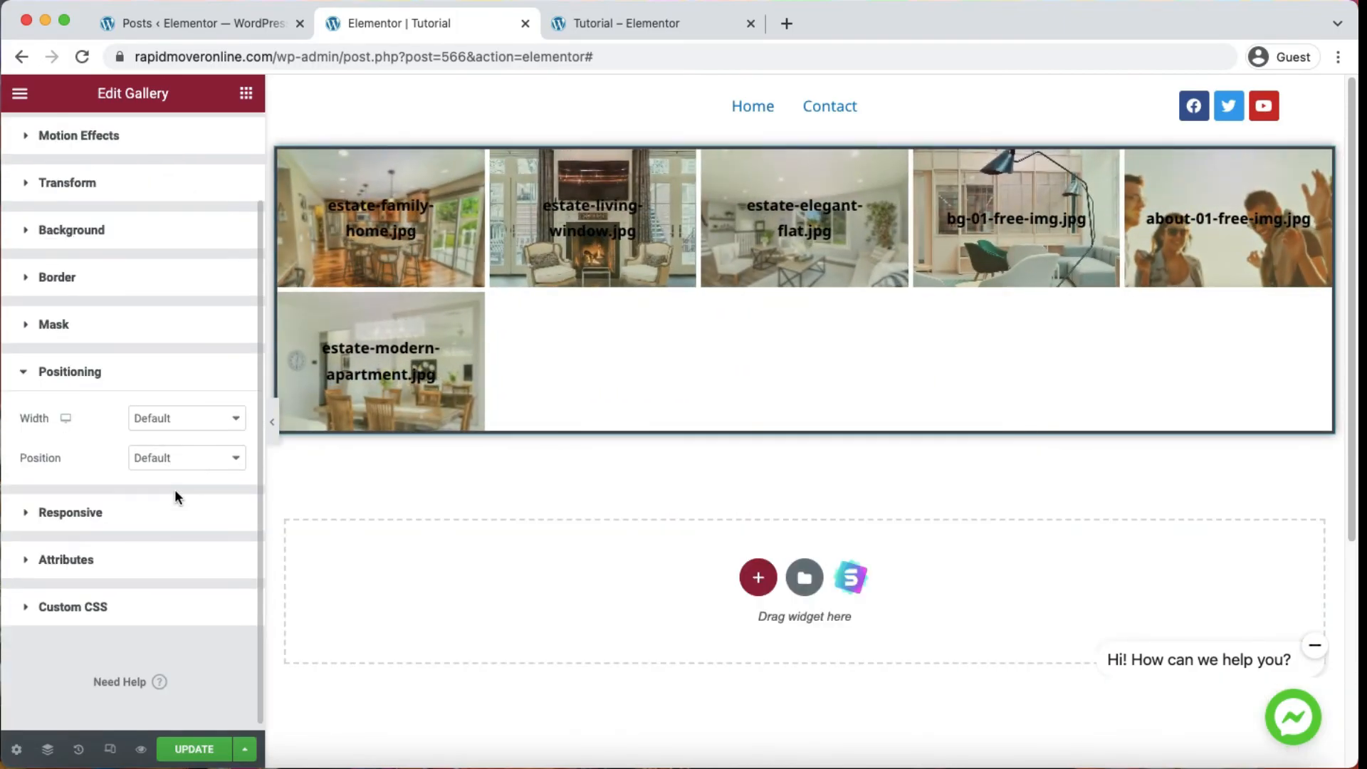
left_click(190, 421)
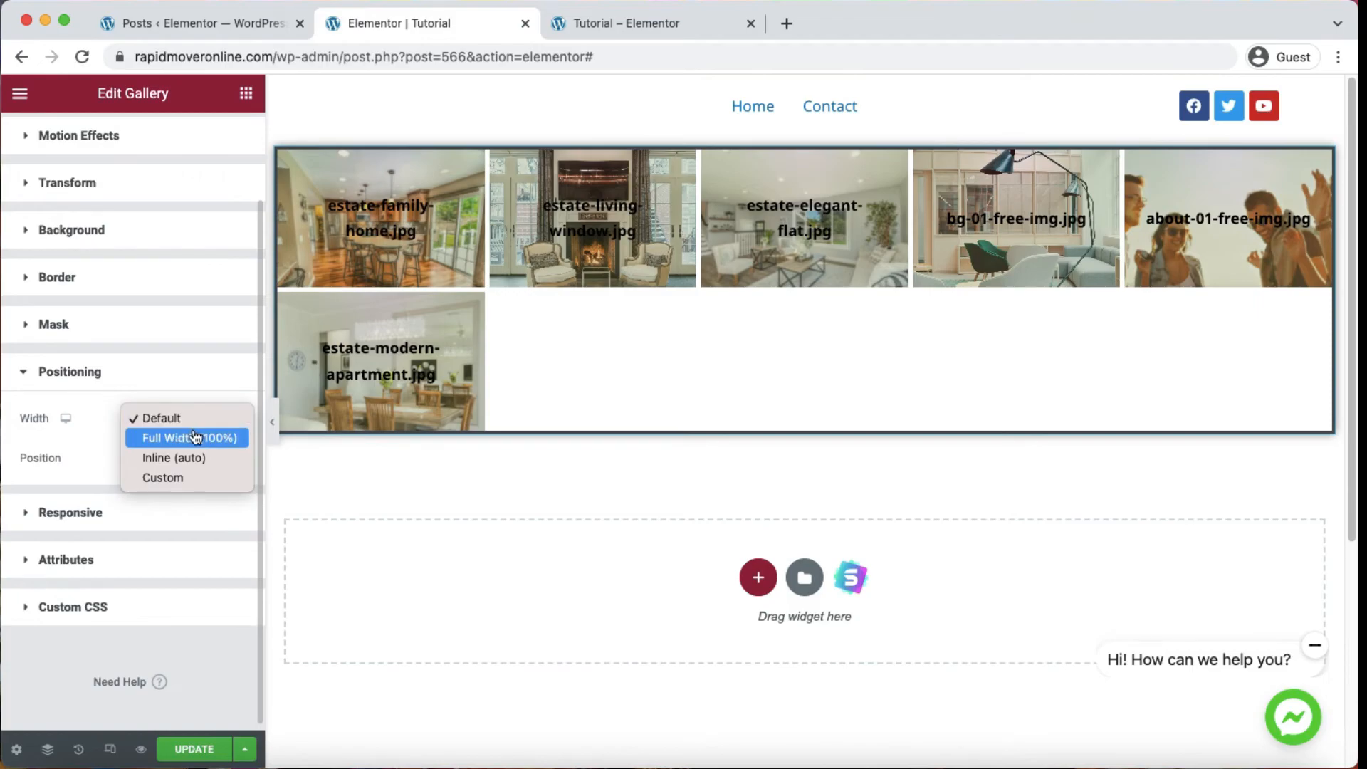
left_click(197, 438)
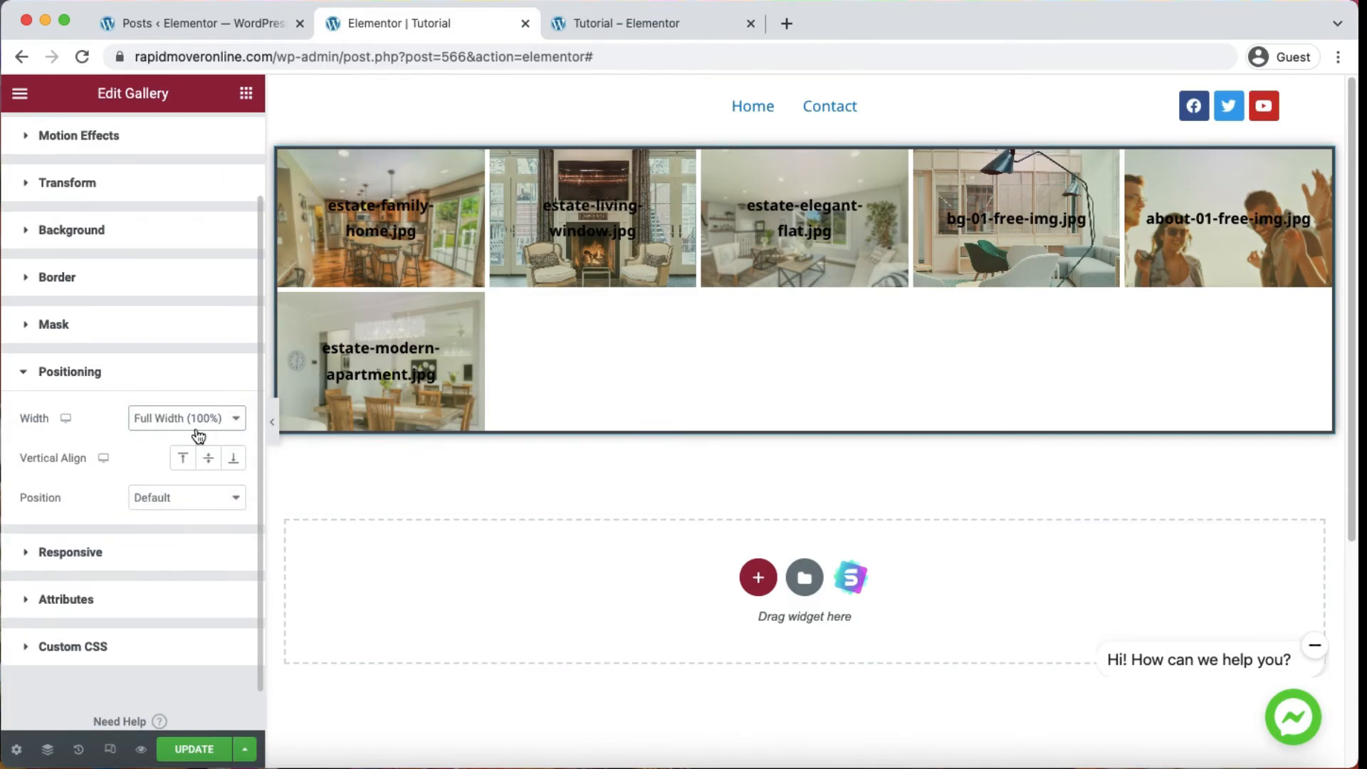
left_click(183, 457)
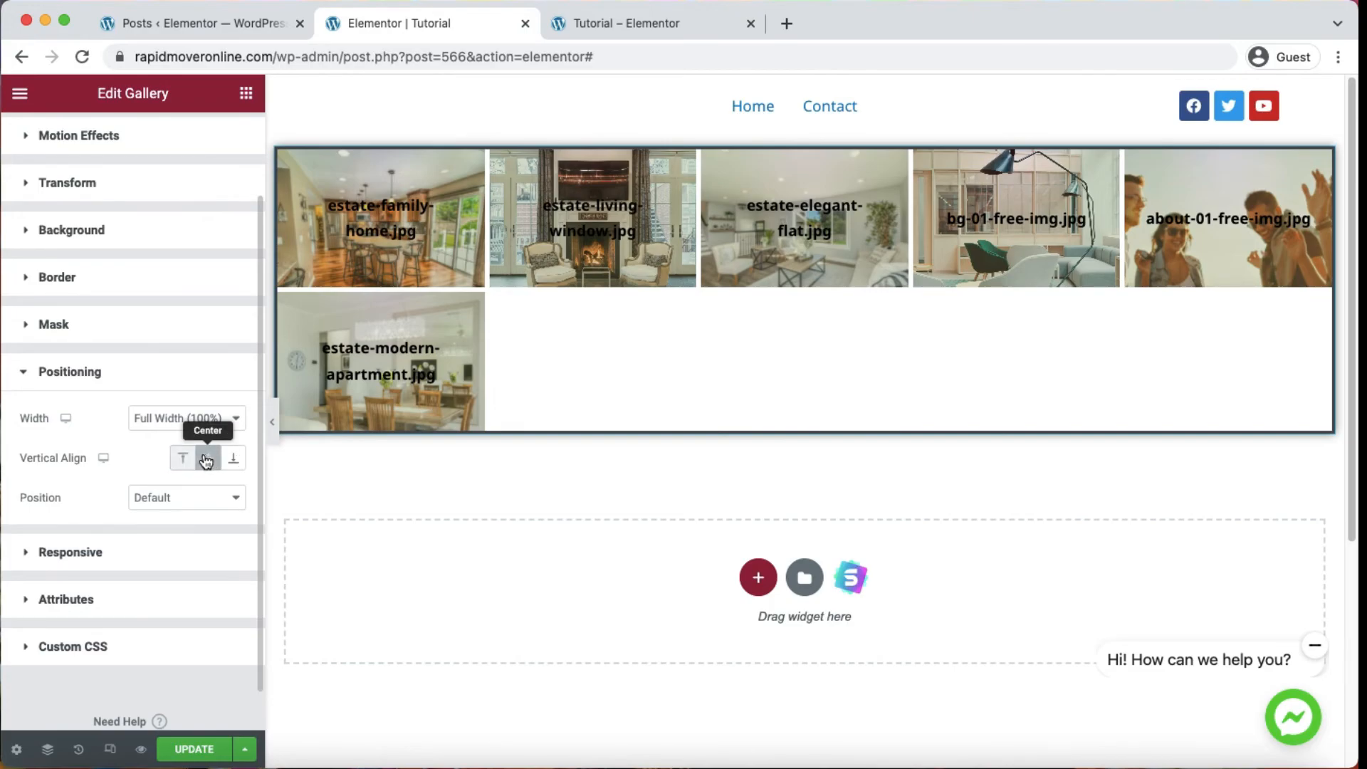
left_click(187, 497)
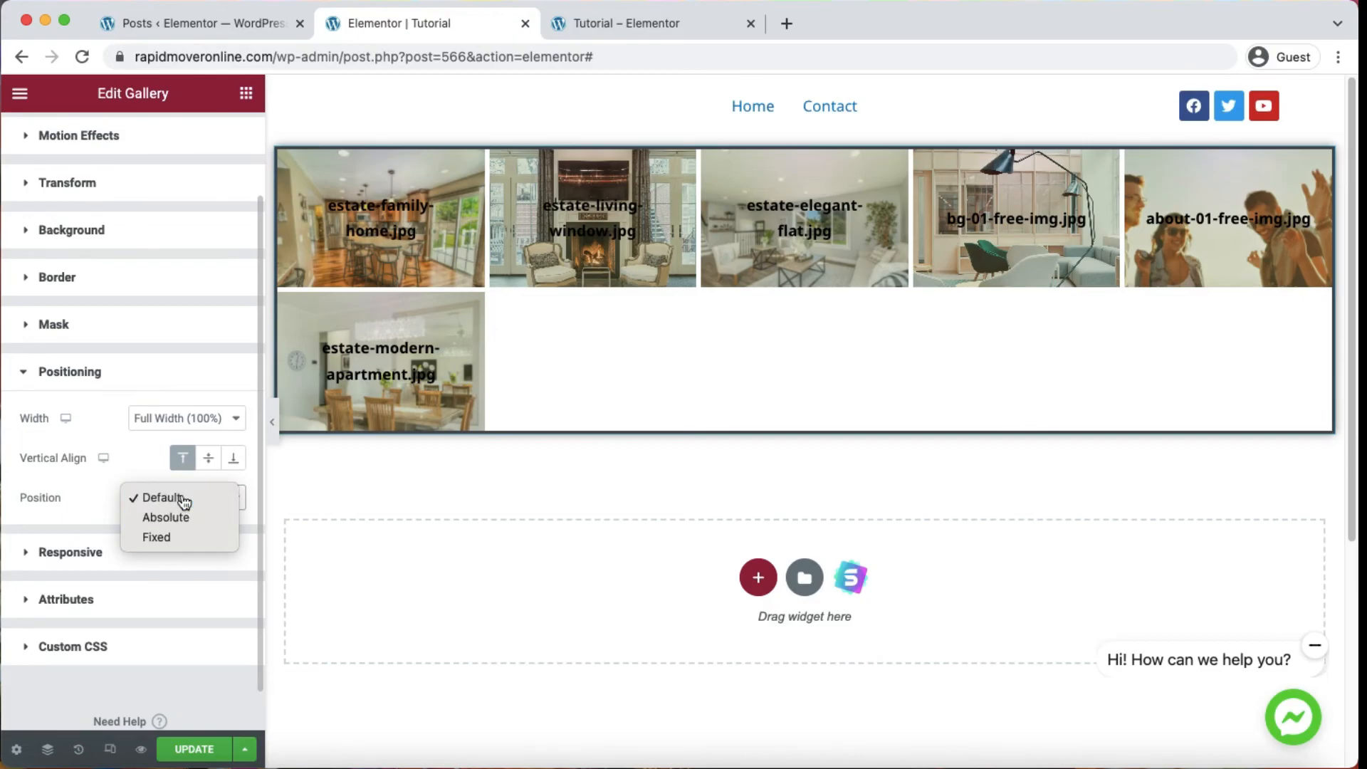
left_click(196, 500)
- Hide the gallery on tablet and mobile in the responsive visibility settings
left_click(147, 555)
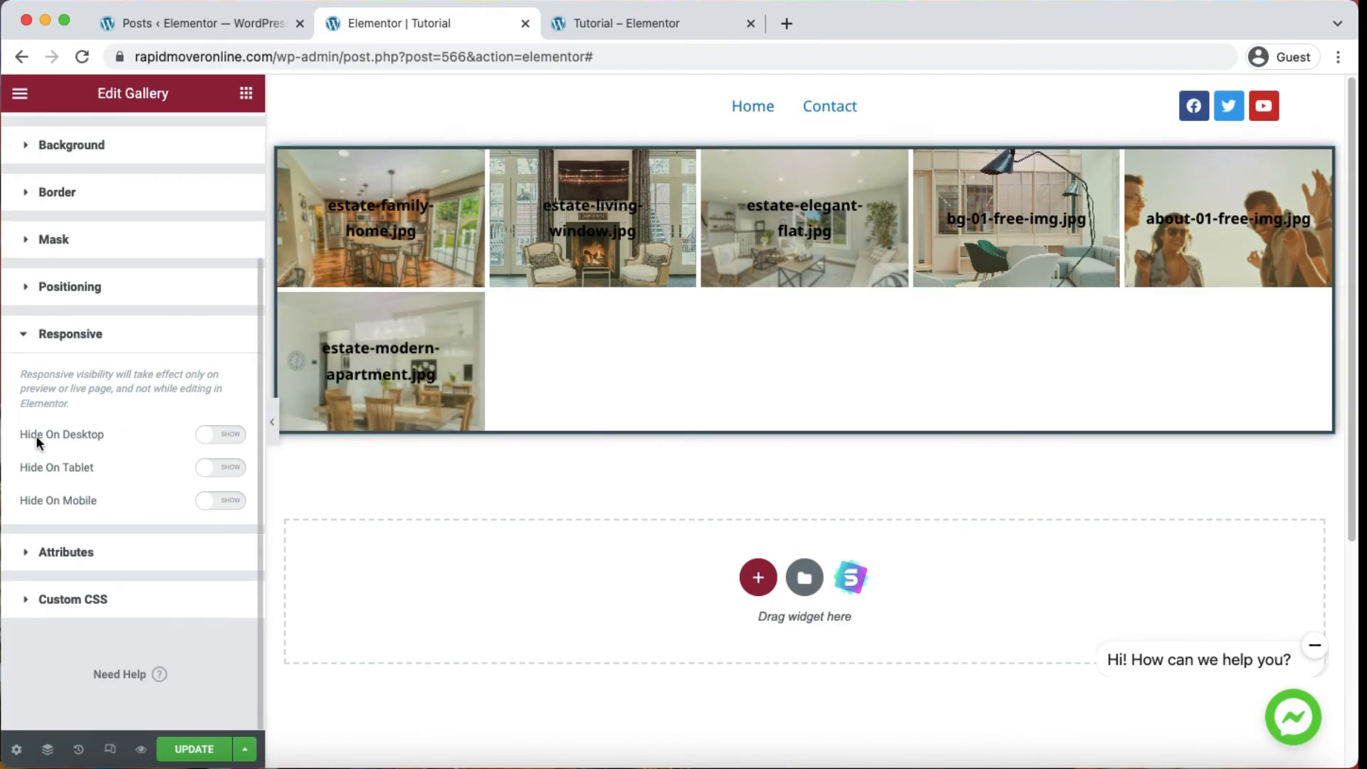
left_click(220, 467)
left_click(229, 501)
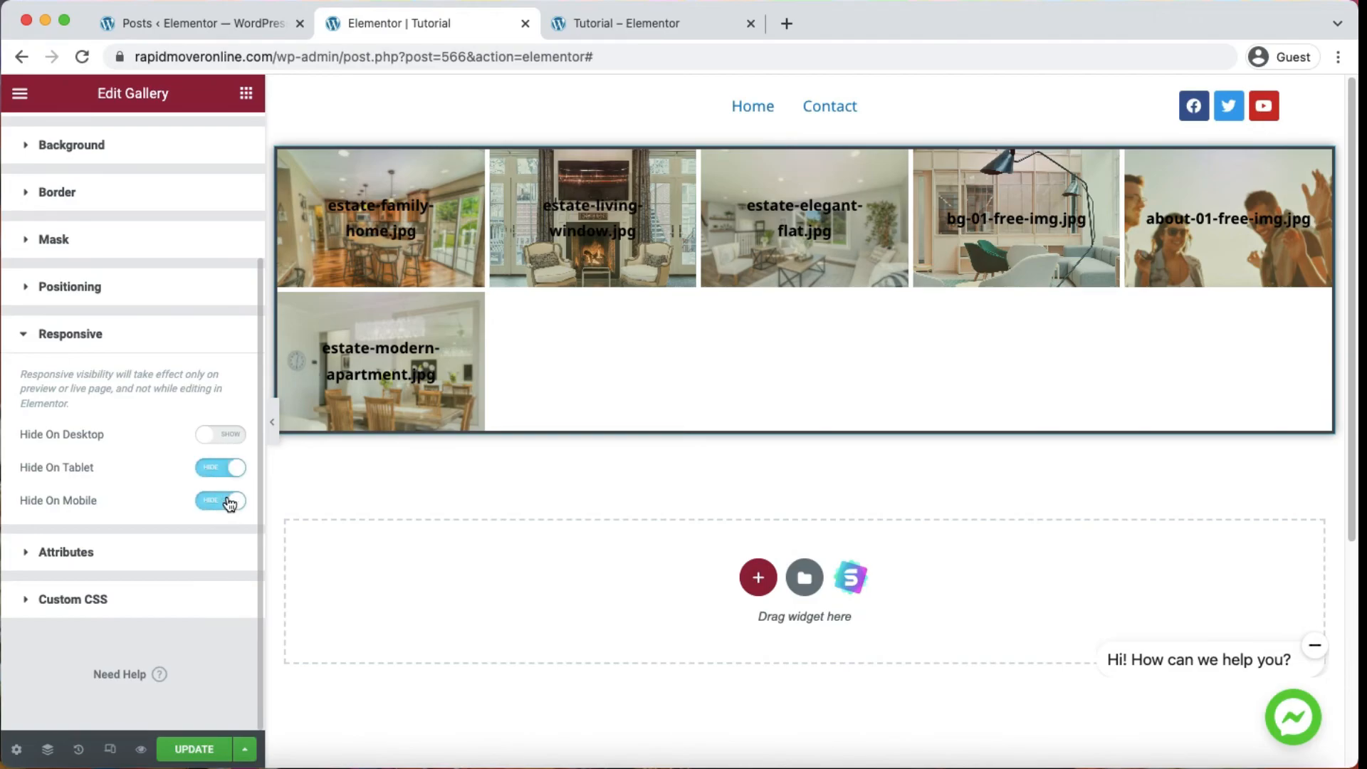
- Preview the page in responsive mode at the tablet and mobile sizes
left_click(109, 749)
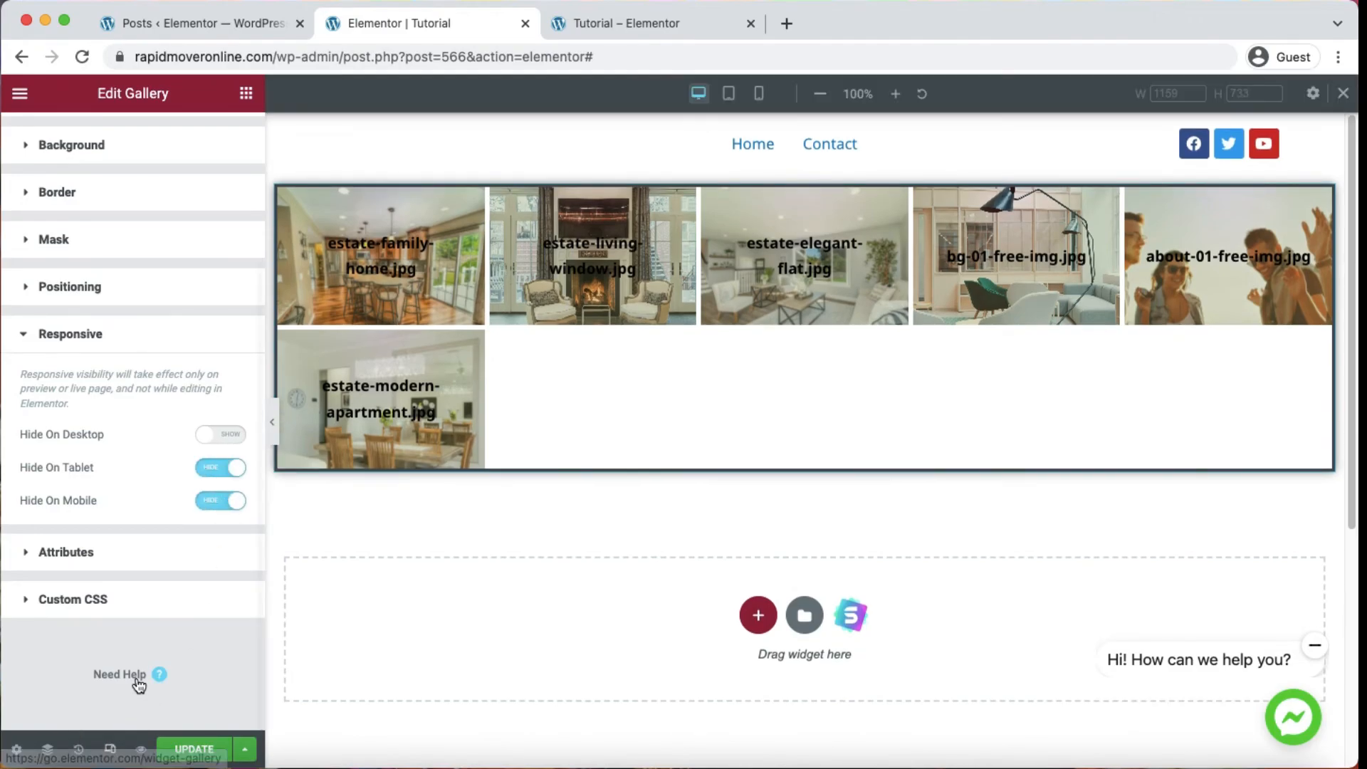
left_click(110, 749)
left_click(110, 748)
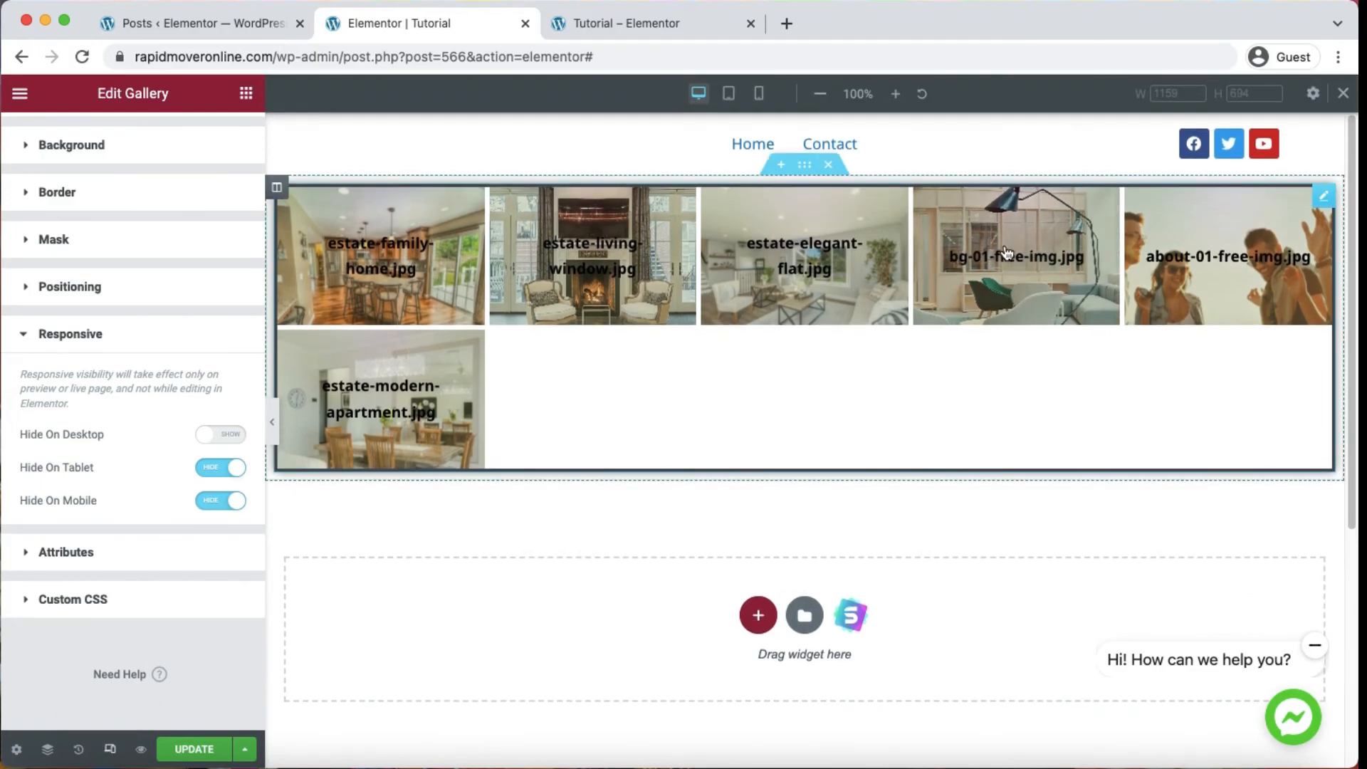
left_click(728, 94)
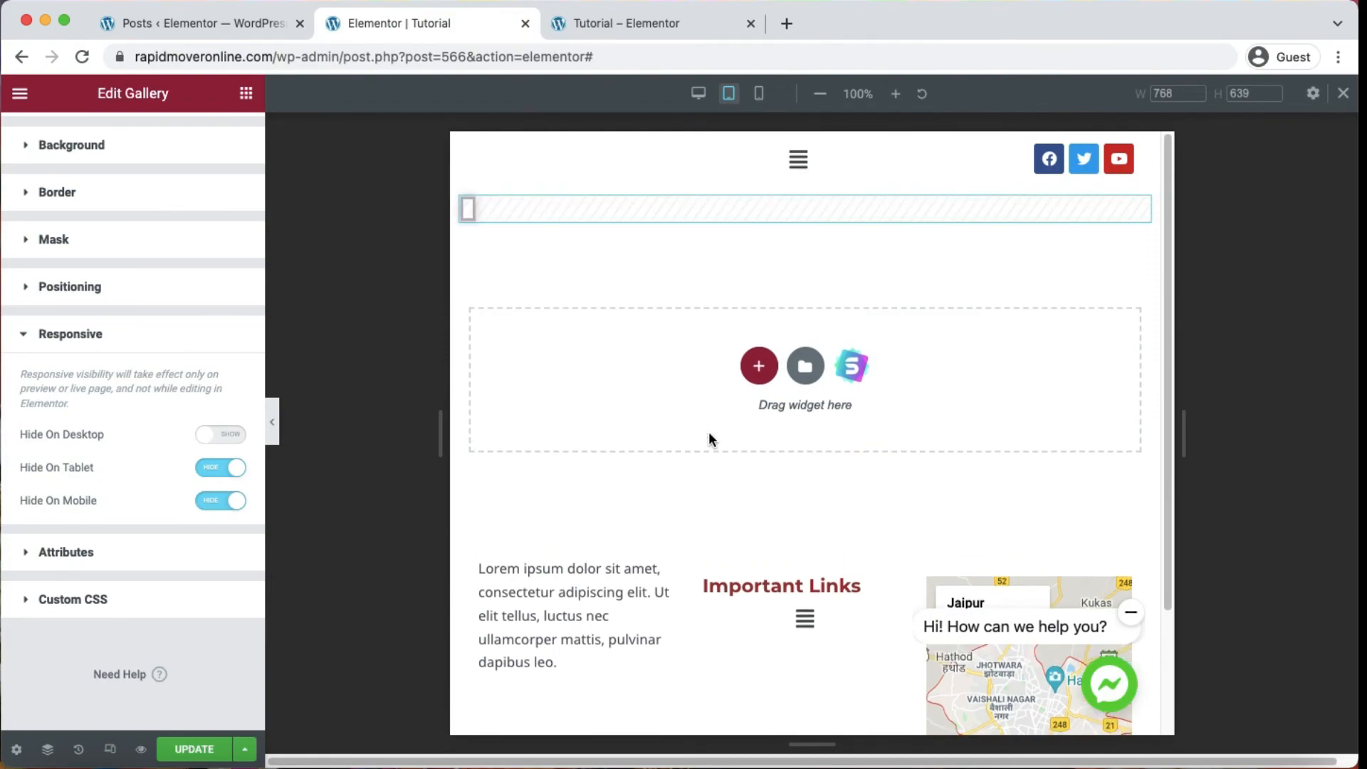
left_click(759, 93)
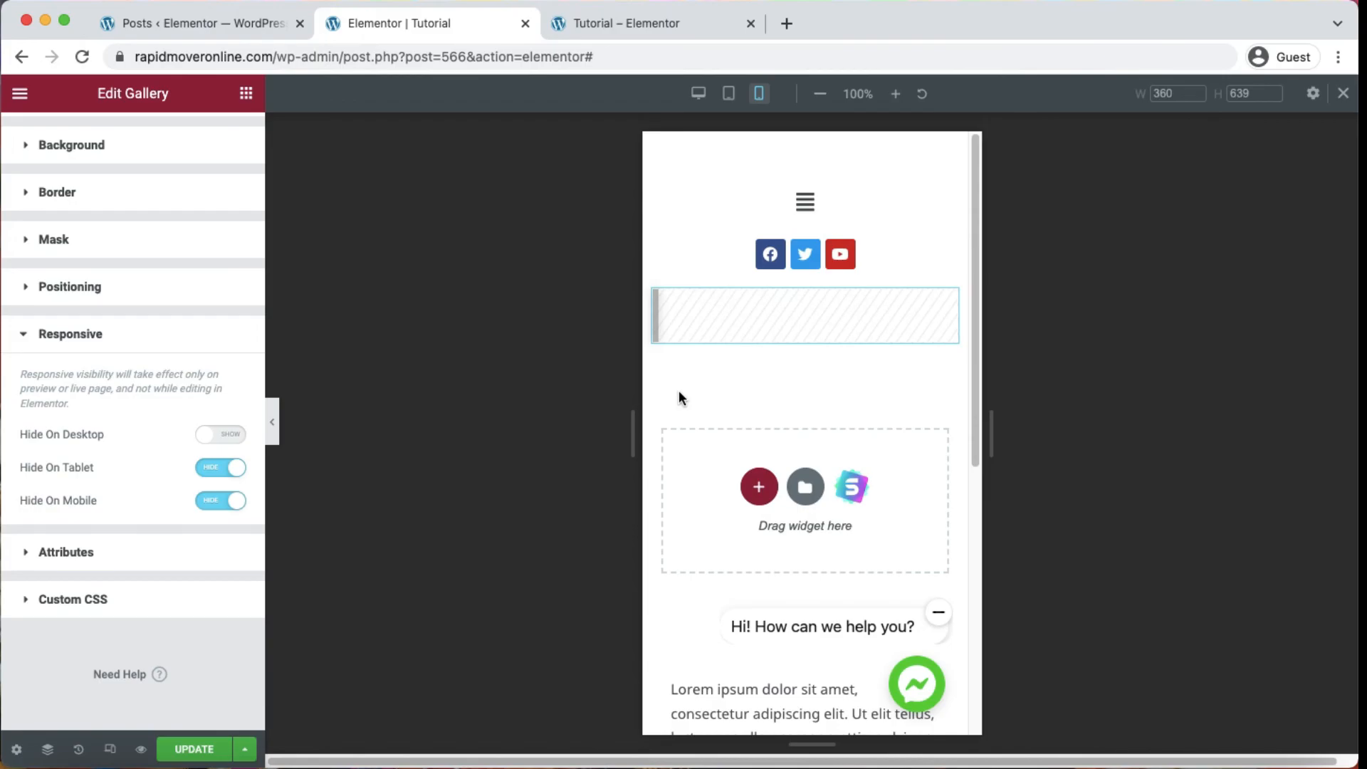
- Show the gallery on tablet and mobile again and exit responsive mode
left_click(210, 468)
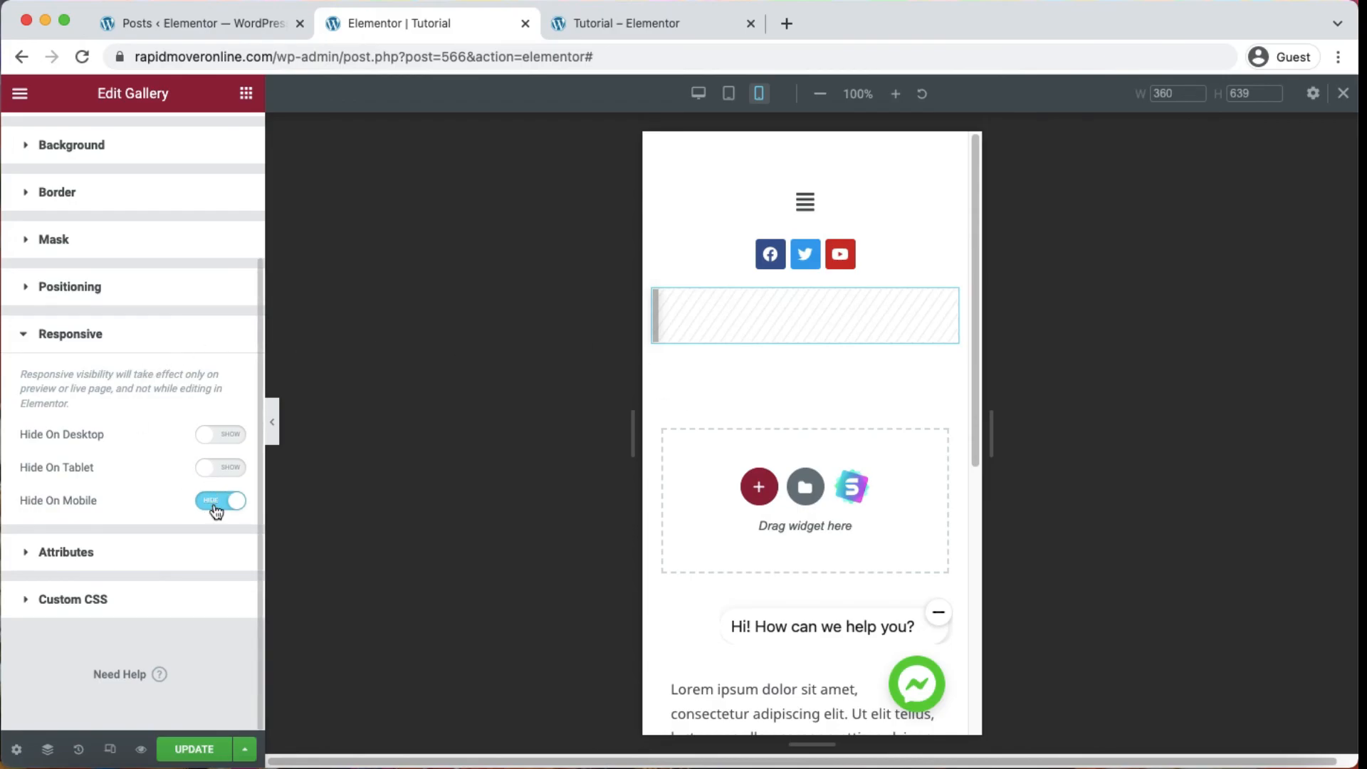
left_click(214, 501)
left_click(114, 747)
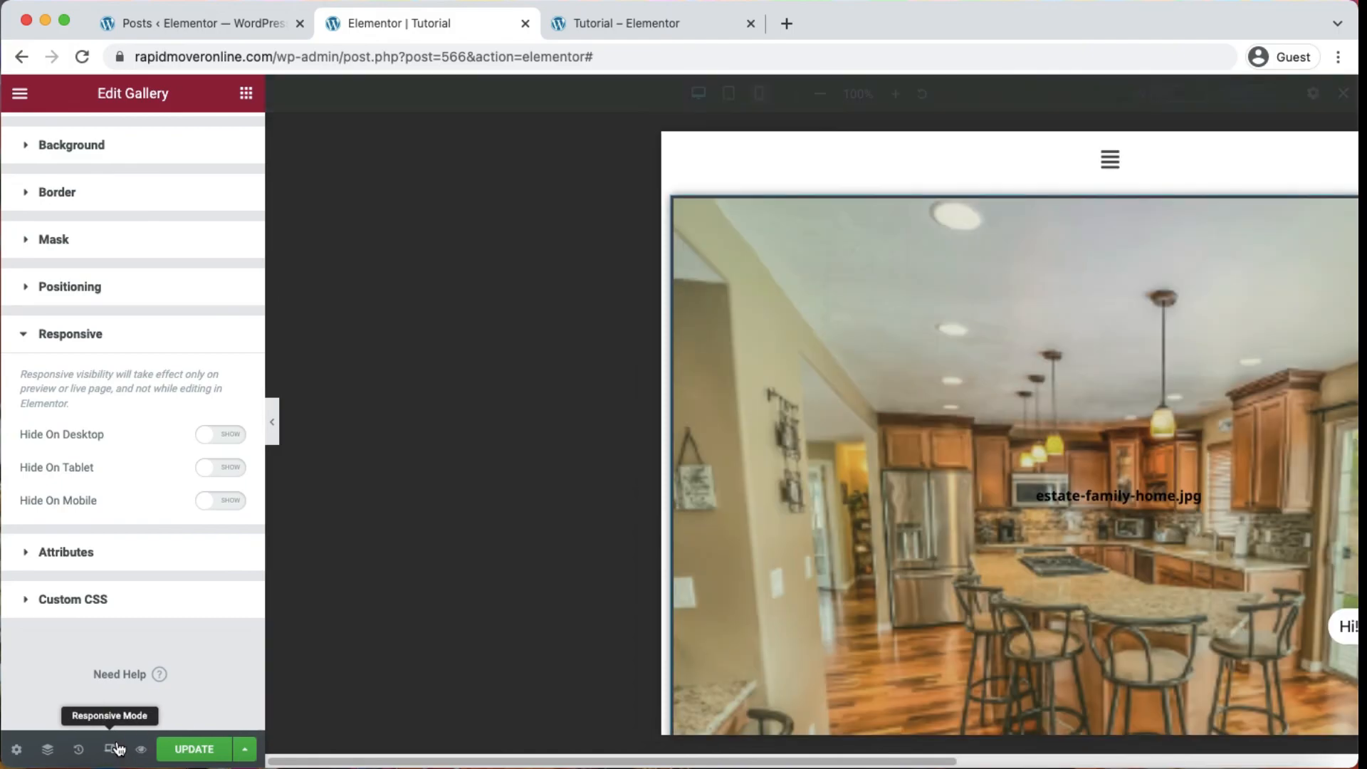
left_click(117, 748)
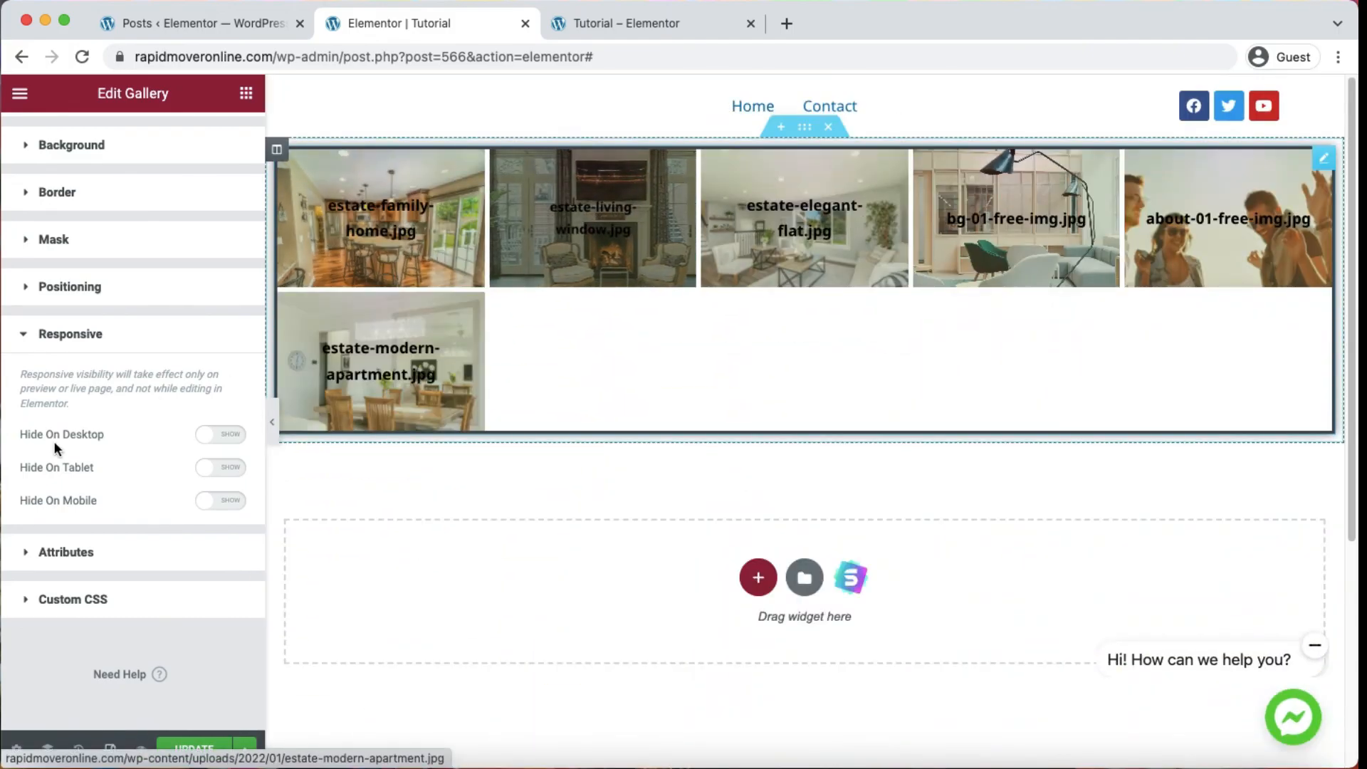
- View the gallery's custom attributes and custom CSS options, and return to its content settings
left_click(117, 552)
scroll(121, 544, "down", 3)
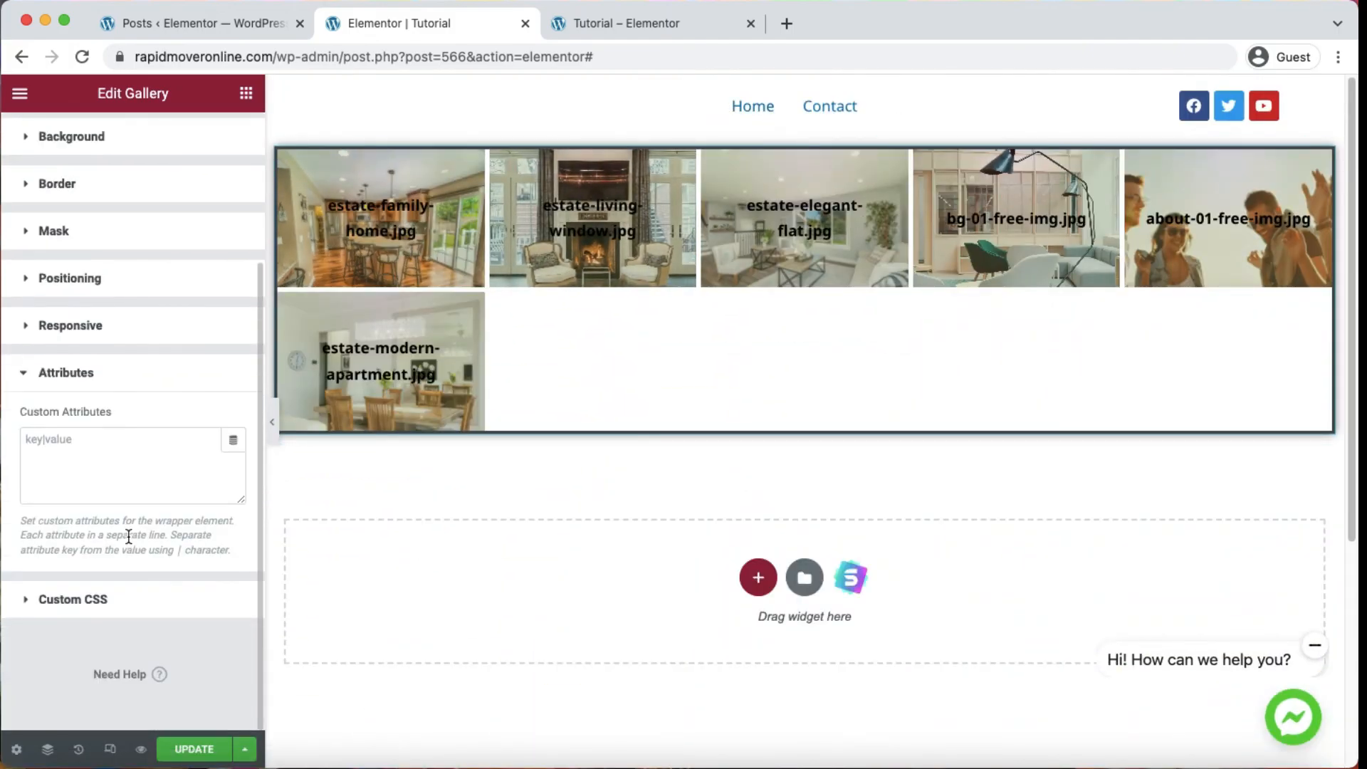
left_click(112, 606)
scroll(145, 562, "down", 5)
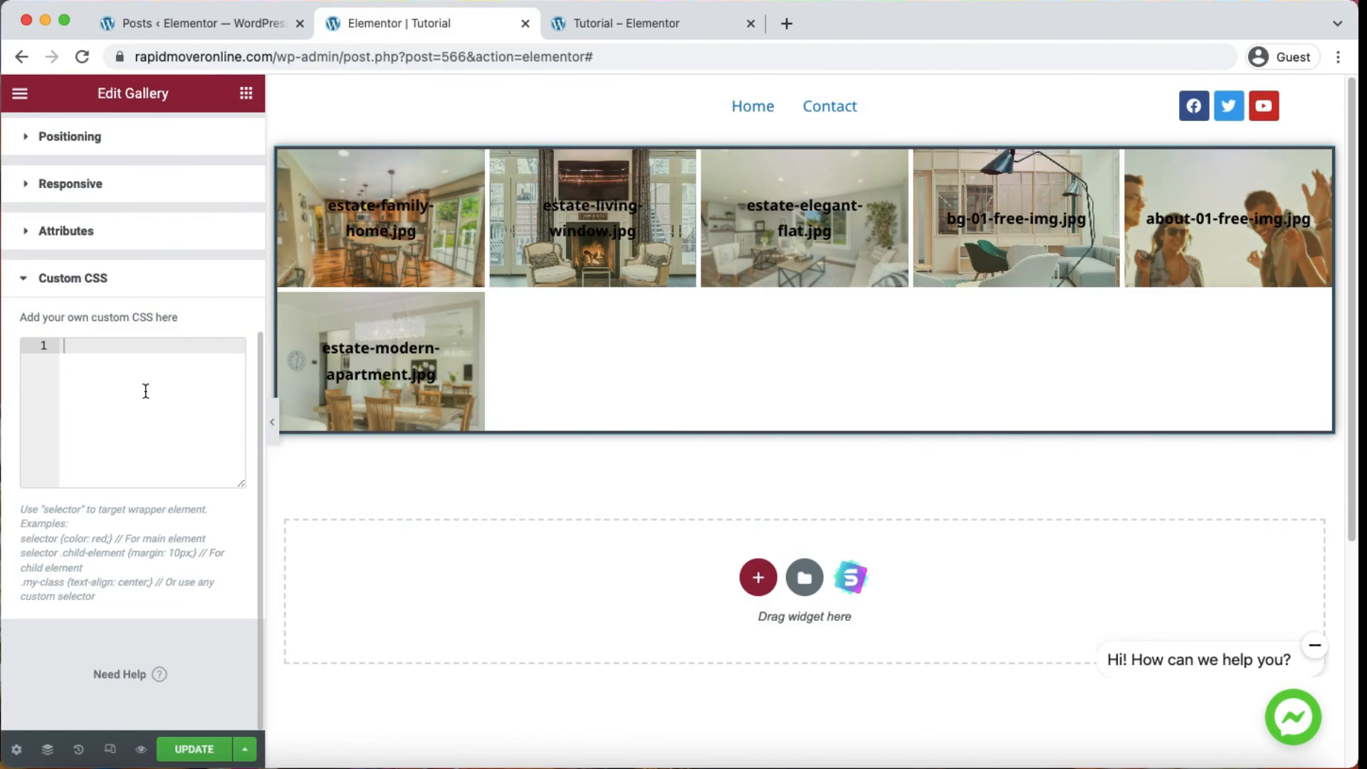
scroll(132, 313, "up", 5)
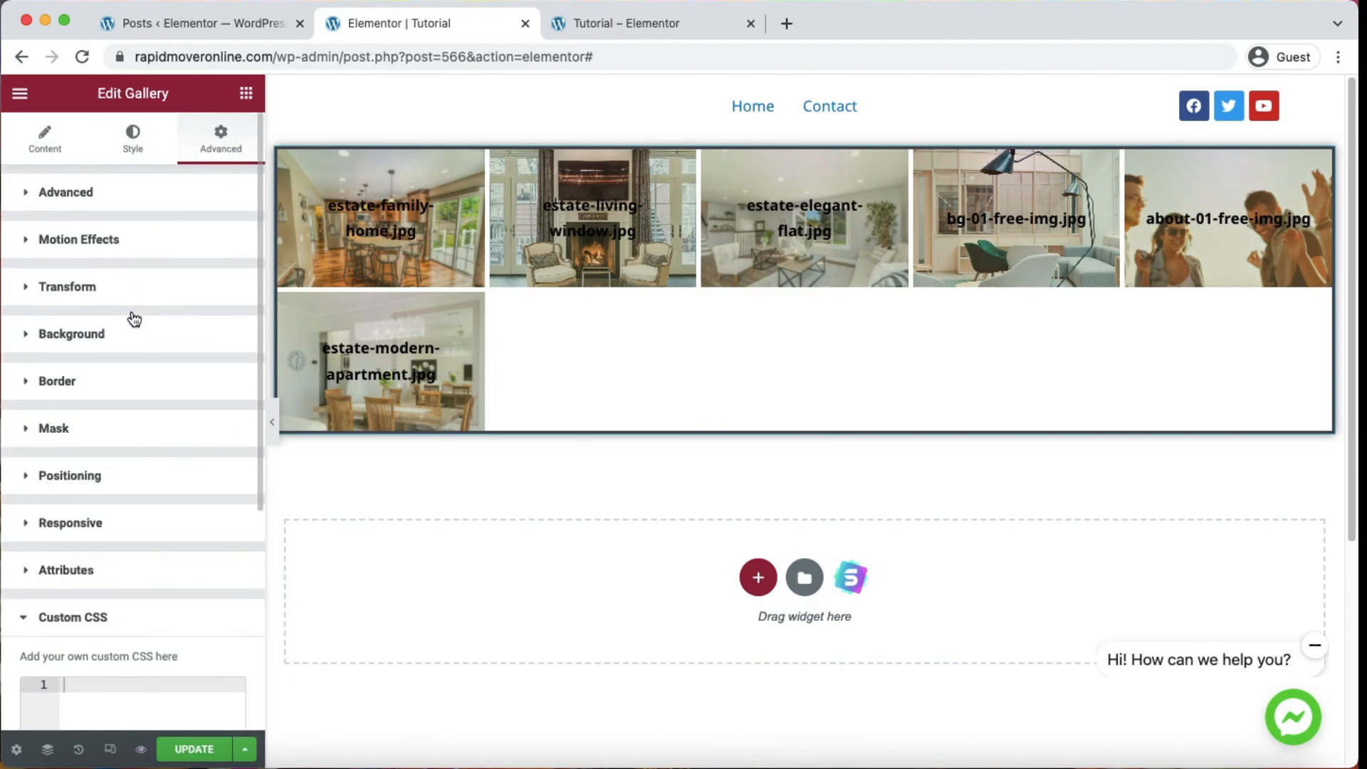
left_click(50, 146)
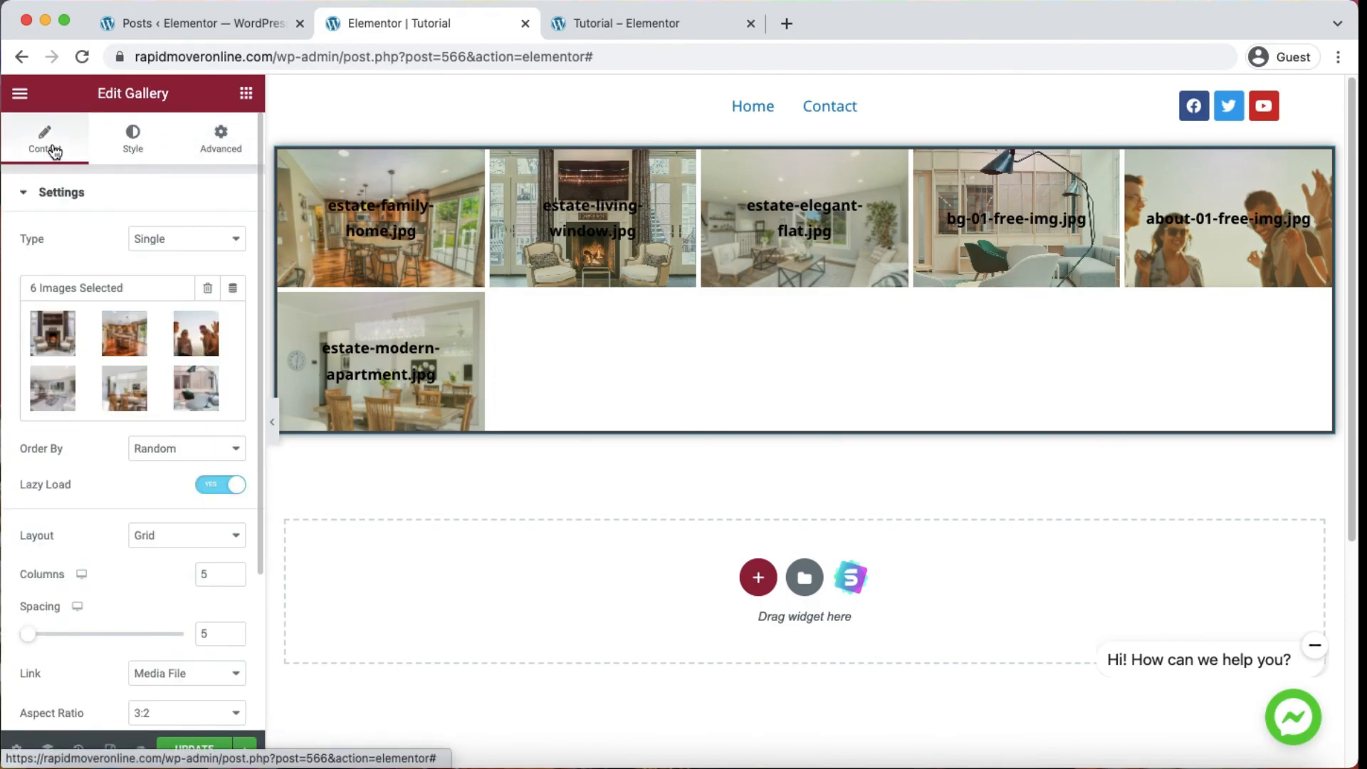